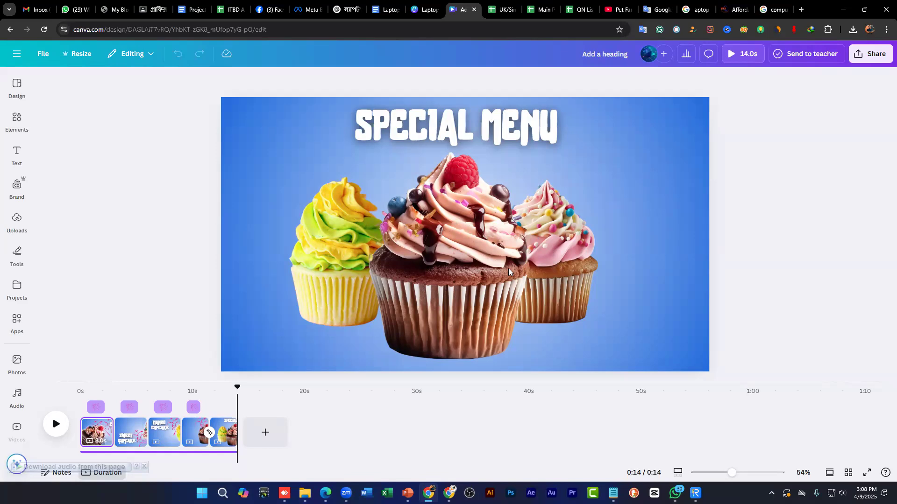
Step: Play the finished cupcake video from the beginning to review its animated pages
{"action": "left_click_drag", "start_coordinate": [237, 387], "coordinate": [66, 367]}
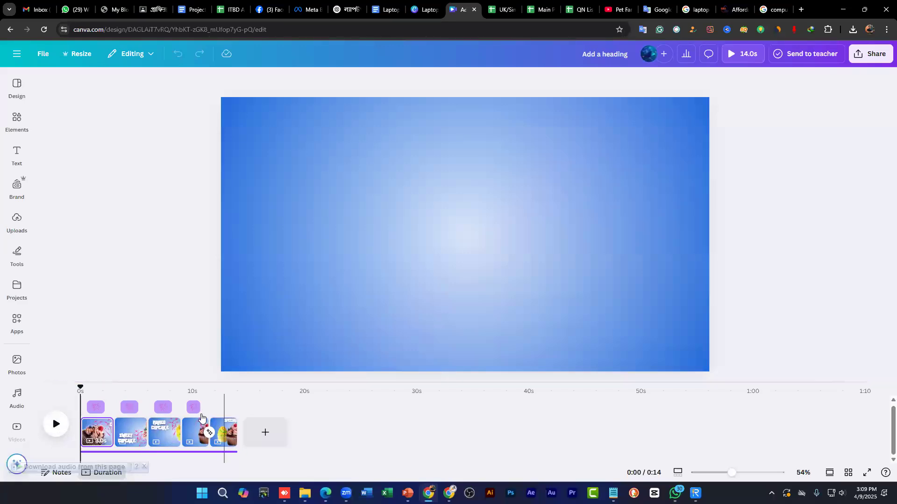
{"action": "left_click", "coordinate": [56, 433]}
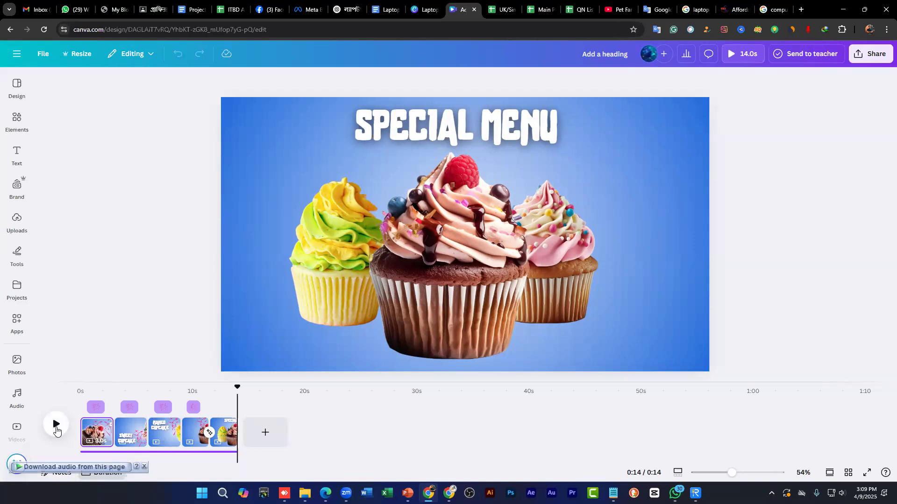
{"action": "left_click", "coordinate": [423, 9]}
{"action": "left_click", "coordinate": [460, 9]}
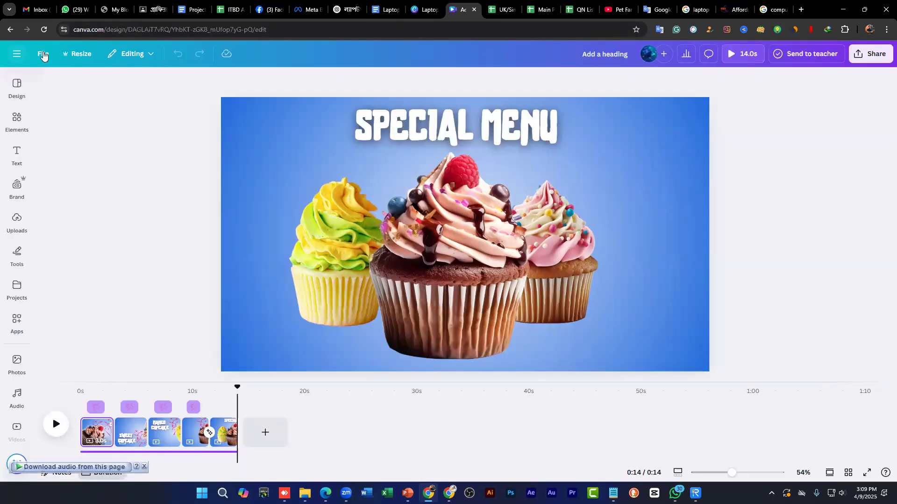
Step: Open the Canva home page in a separate browser tab alongside the cupcake video
{"action": "left_click", "coordinate": [17, 54]}
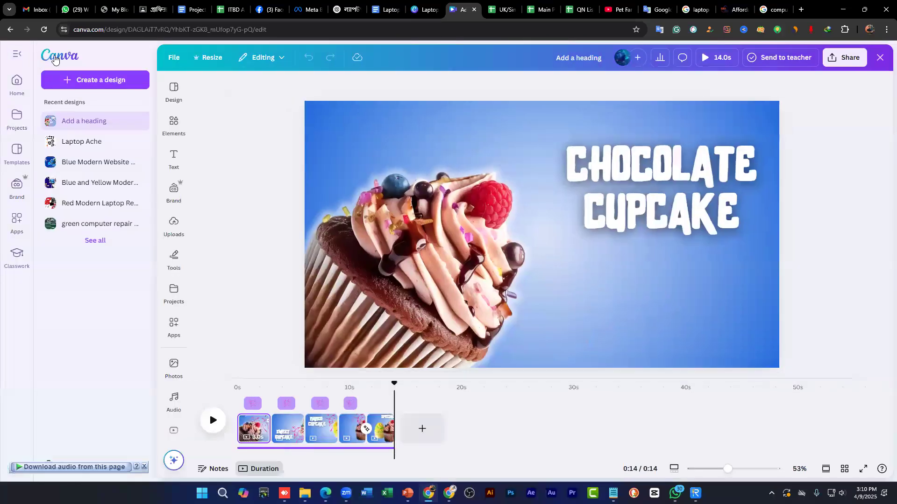
{"action": "left_click", "coordinate": [74, 60]}
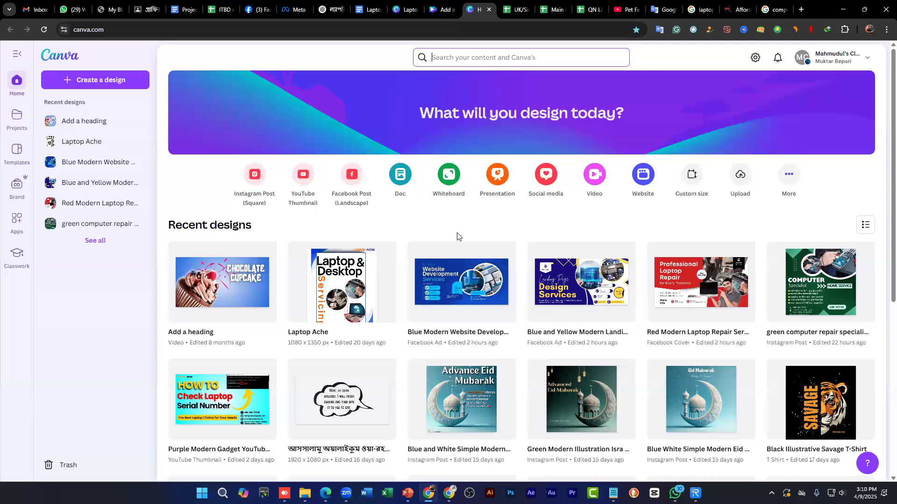
{"action": "left_click", "coordinate": [448, 11]}
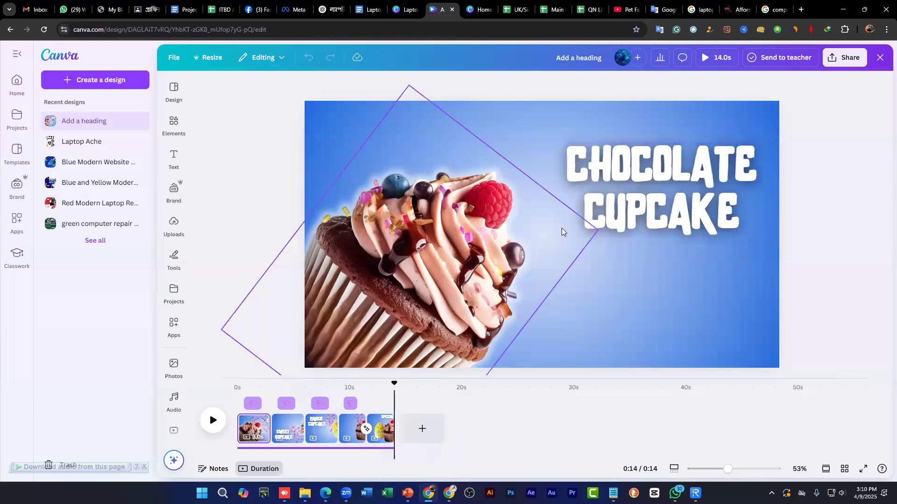
{"action": "left_click", "coordinate": [479, 9]}
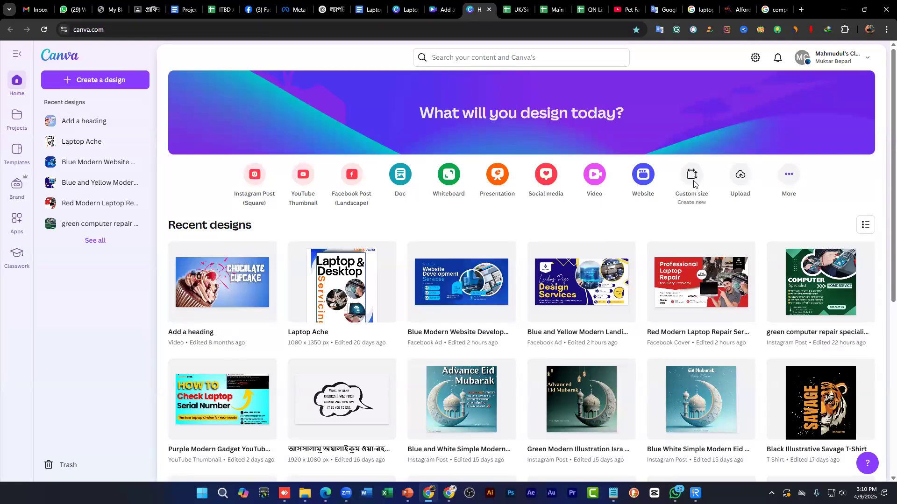
Step: Create a new custom-size design of 1920 × 1080 px
{"action": "left_click", "coordinate": [667, 208]}
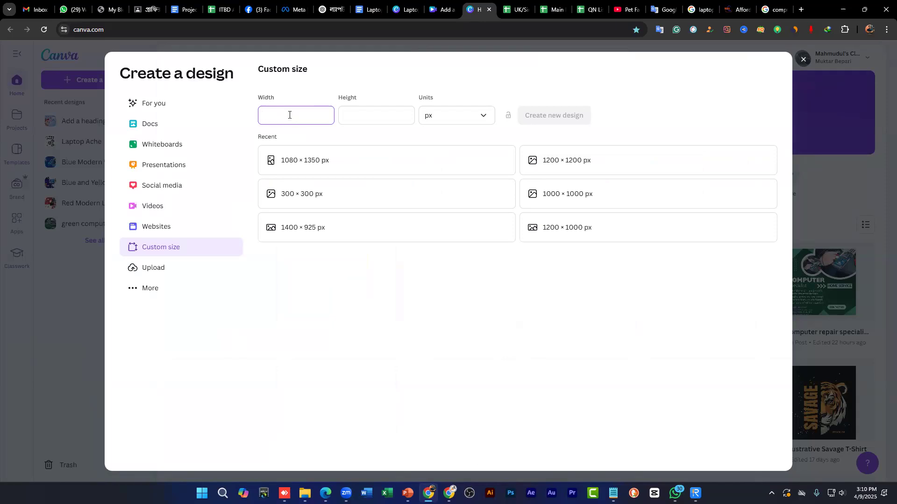
{"action": "type", "text": "920"}
{"action": "left_click", "coordinate": [362, 117]}
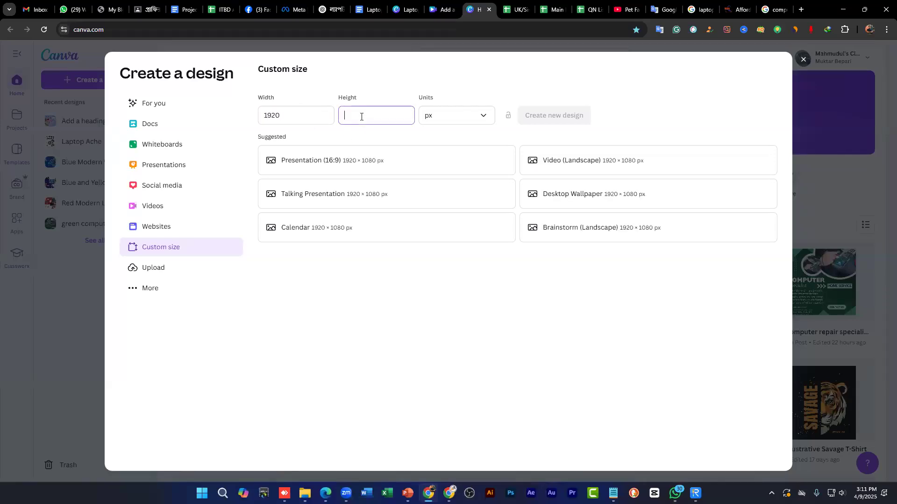
{"action": "type", "text": "1080"}
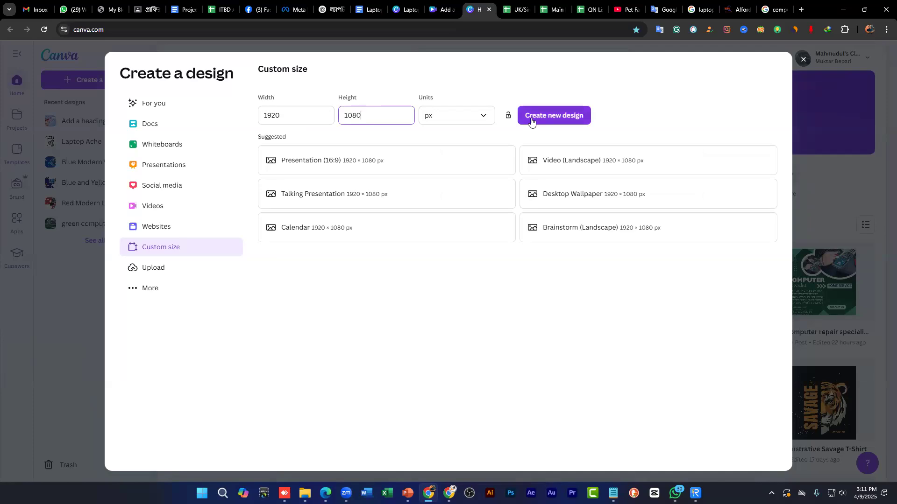
{"action": "left_click", "coordinate": [555, 120]}
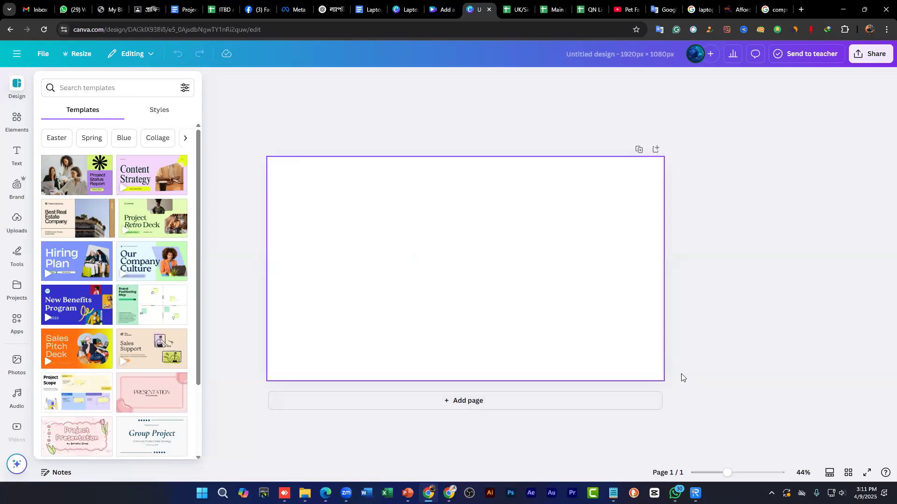
Step: Display the duration timeline for the blank page and bring the playhead near its start
{"action": "left_click", "coordinate": [829, 473]}
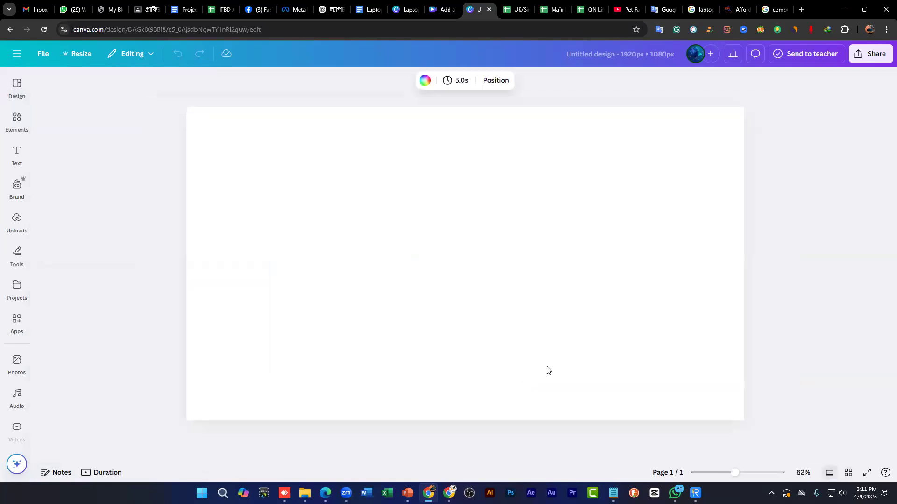
{"action": "left_click", "coordinate": [831, 473]}
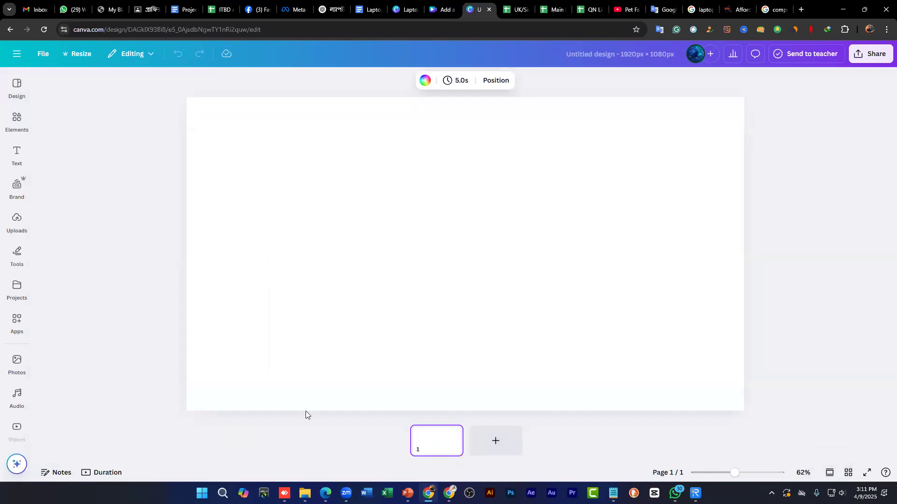
{"action": "left_click", "coordinate": [87, 474]}
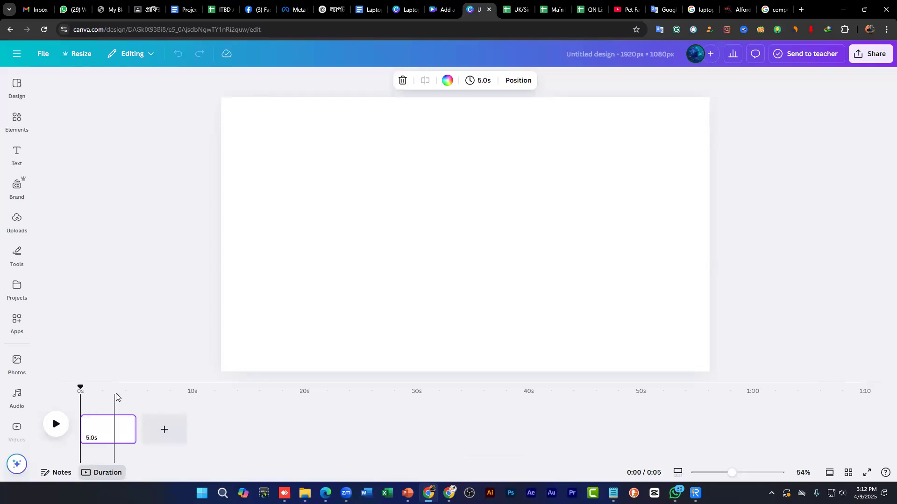
{"action": "left_click_drag", "start_coordinate": [89, 388], "coordinate": [121, 386]}
{"action": "left_click", "coordinate": [115, 429]}
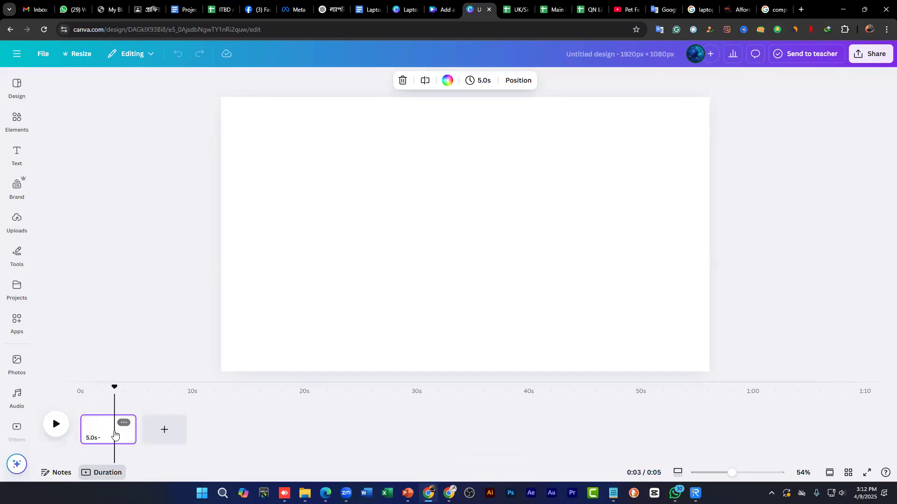
{"action": "left_click_drag", "start_coordinate": [114, 385], "coordinate": [89, 384]}
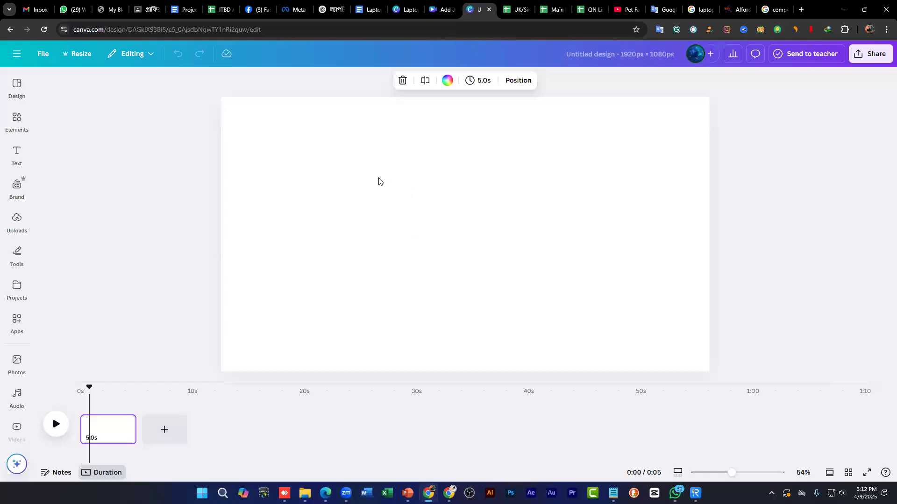
Step: Switch to the finished cupcake video and bring its playhead to 0:00 to examine the first page's background
{"action": "left_click", "coordinate": [431, 14]}
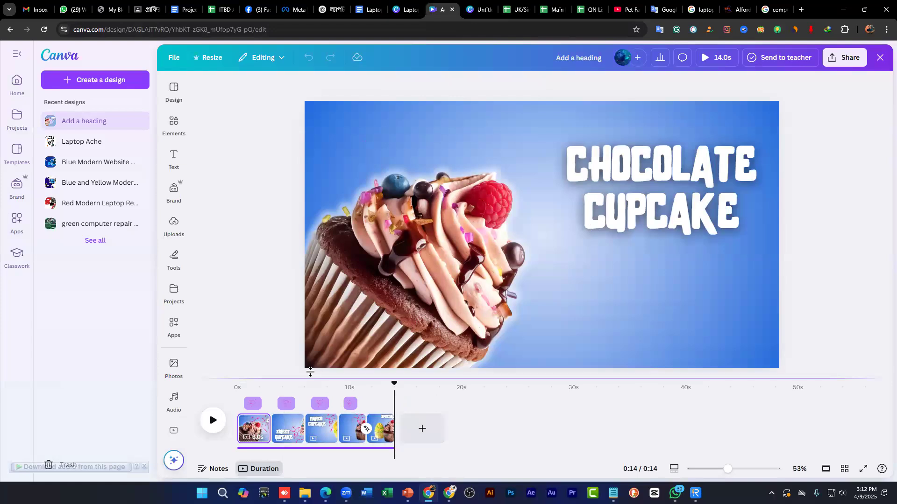
{"action": "left_click_drag", "start_coordinate": [310, 372], "coordinate": [248, 368]}
{"action": "left_click", "coordinate": [389, 373]}
{"action": "left_click", "coordinate": [238, 372]}
{"action": "right_click", "coordinate": [237, 373]}
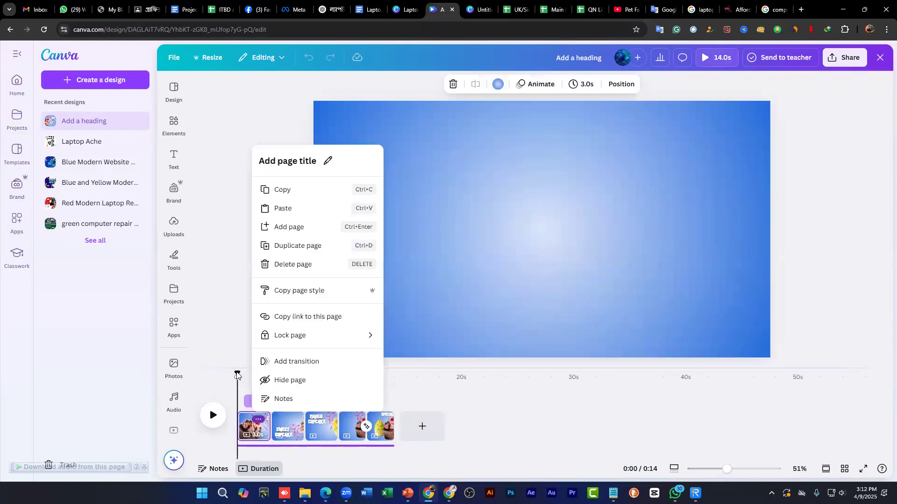
{"action": "left_click", "coordinate": [239, 370]}
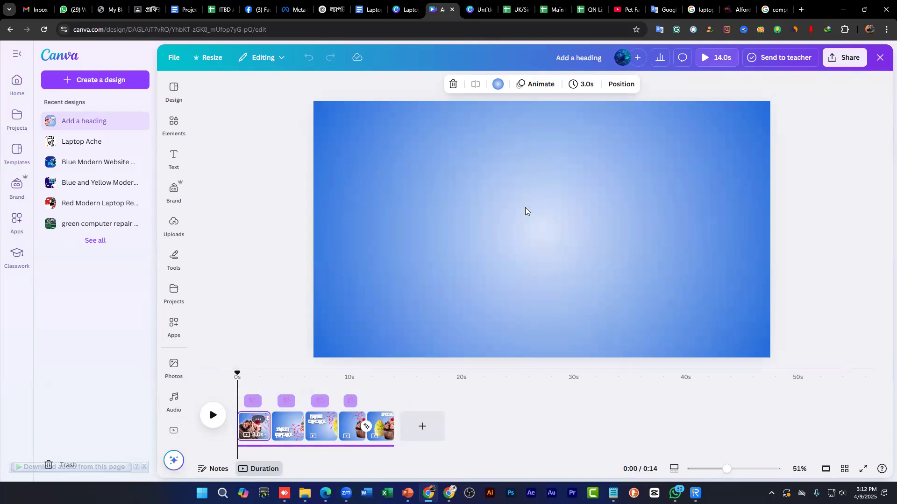
Step: Give the blank page in the untitled design a radial gradient background, starting from the solid cyan #0CC0DF
{"action": "key", "text": "ctrl+Tab"}
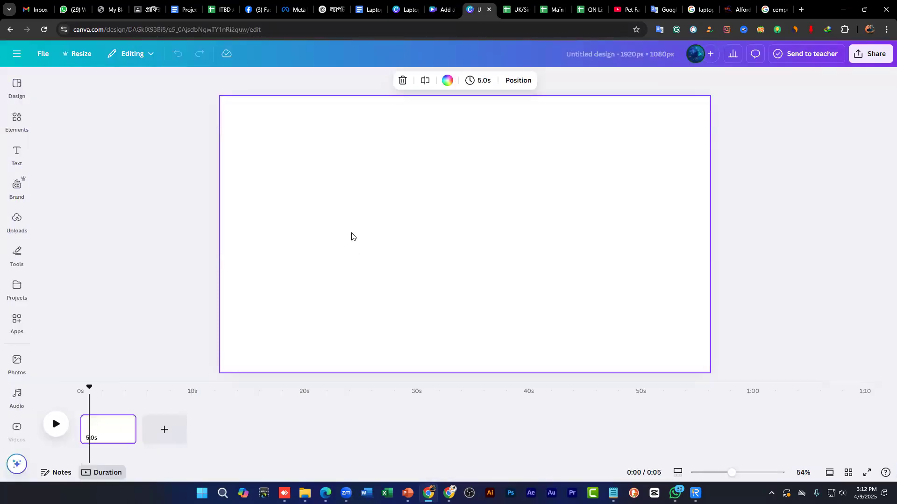
{"action": "left_click", "coordinate": [447, 81]}
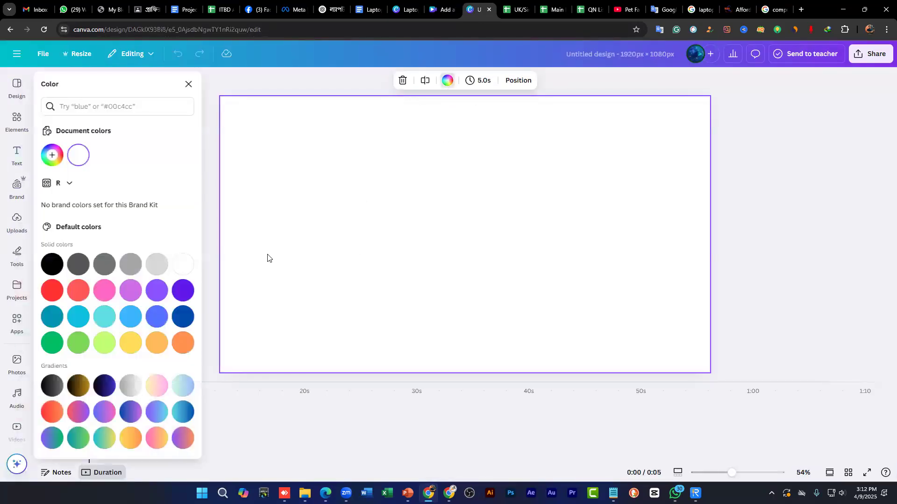
{"action": "left_click", "coordinate": [159, 318]}
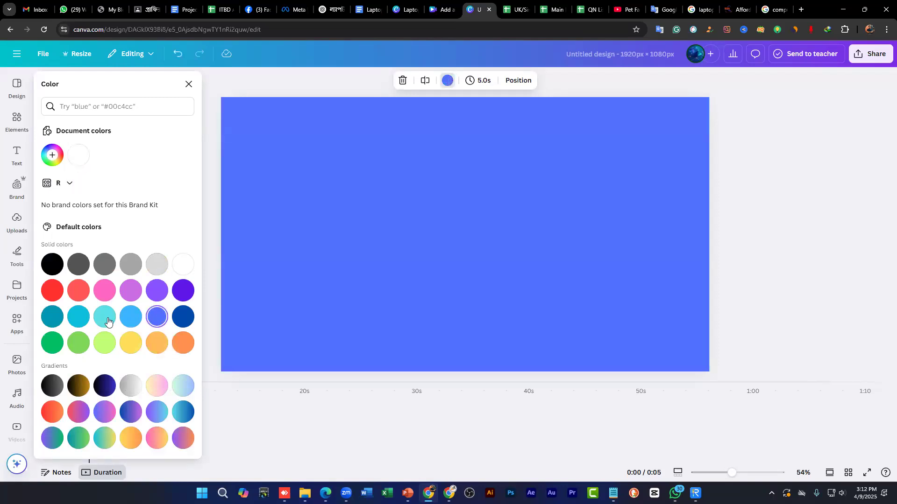
{"action": "left_click", "coordinate": [77, 320]}
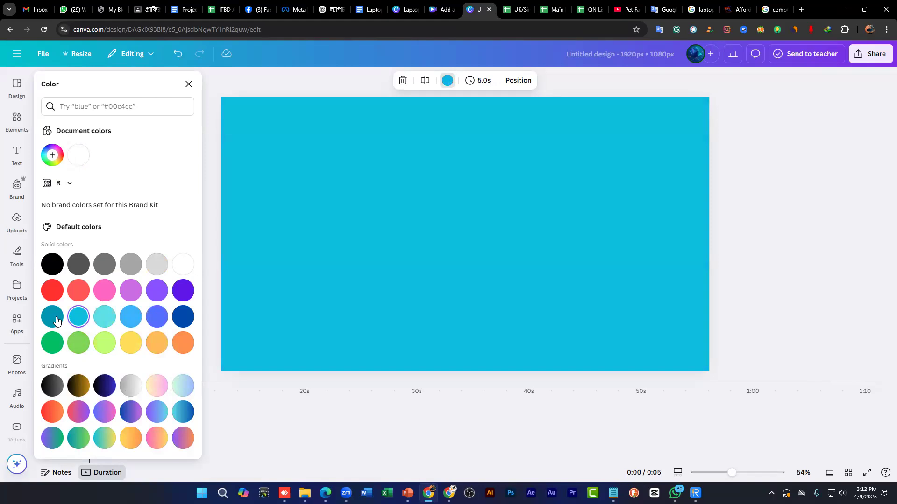
{"action": "left_click", "coordinate": [58, 158]}
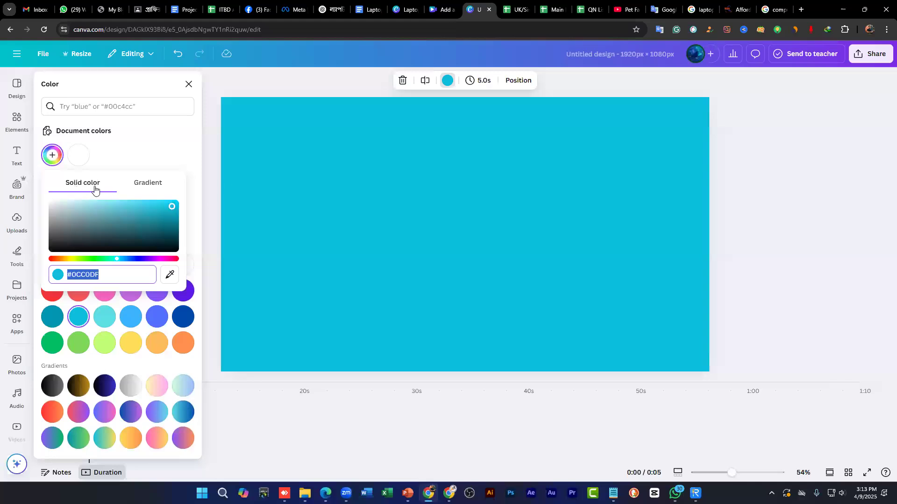
{"action": "left_click", "coordinate": [147, 183]}
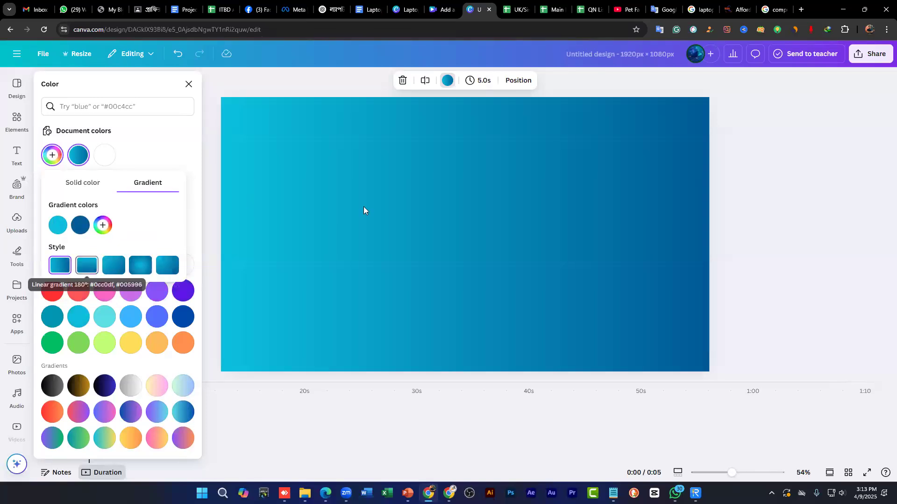
{"action": "left_click", "coordinate": [140, 266]}
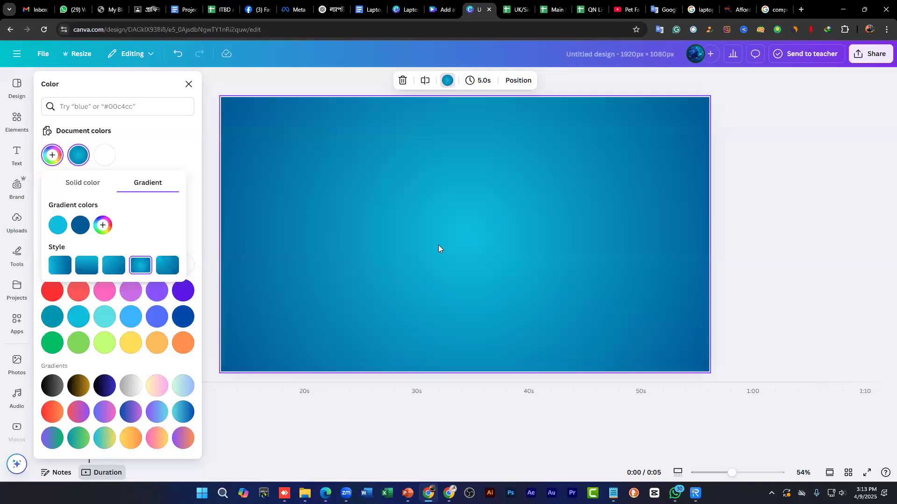
Step: Change the background gradient colors to light blue #A6D9E1 in the center and #0082DB at the edges, comparing with the cupcake video
{"action": "left_click", "coordinate": [57, 225]}
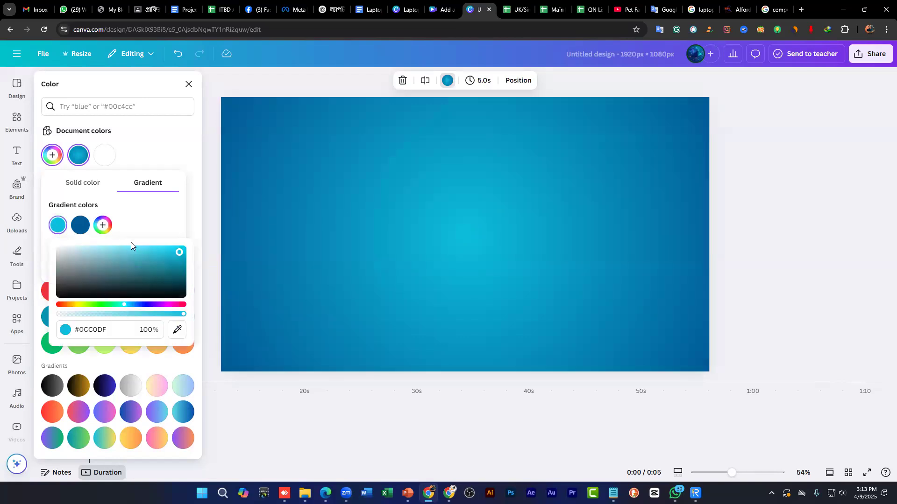
{"action": "left_click_drag", "start_coordinate": [180, 253], "coordinate": [90, 252]}
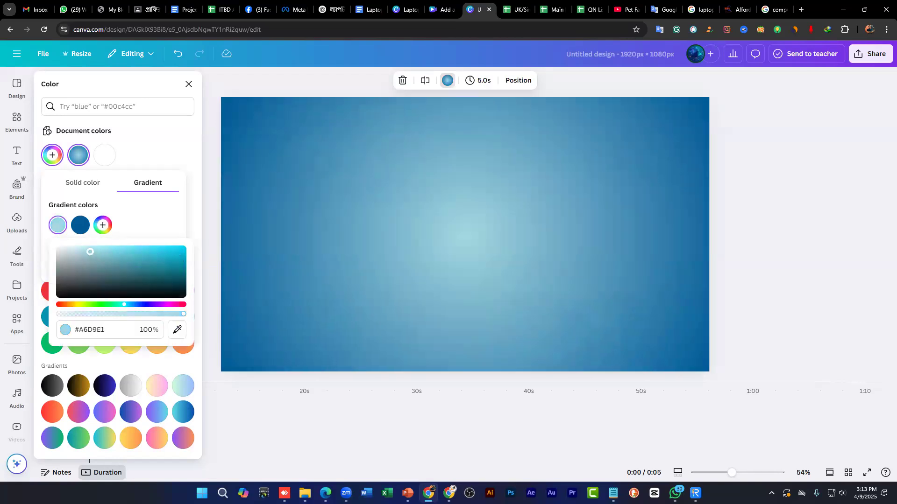
{"action": "left_click", "coordinate": [81, 226]}
{"action": "left_click_drag", "start_coordinate": [206, 261], "coordinate": [213, 257]}
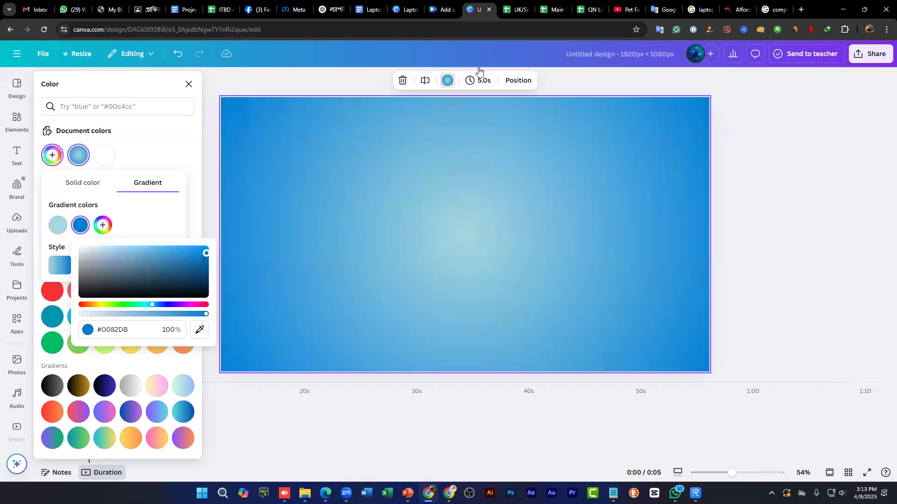
{"action": "left_click", "coordinate": [435, 8]}
{"action": "left_click", "coordinate": [476, 9]}
{"action": "left_click", "coordinate": [344, 309]}
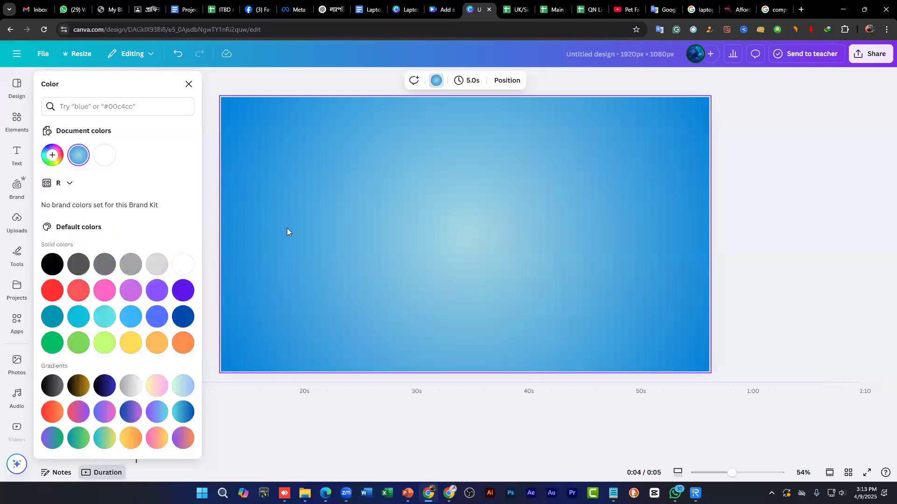
{"action": "left_click", "coordinate": [191, 86]}
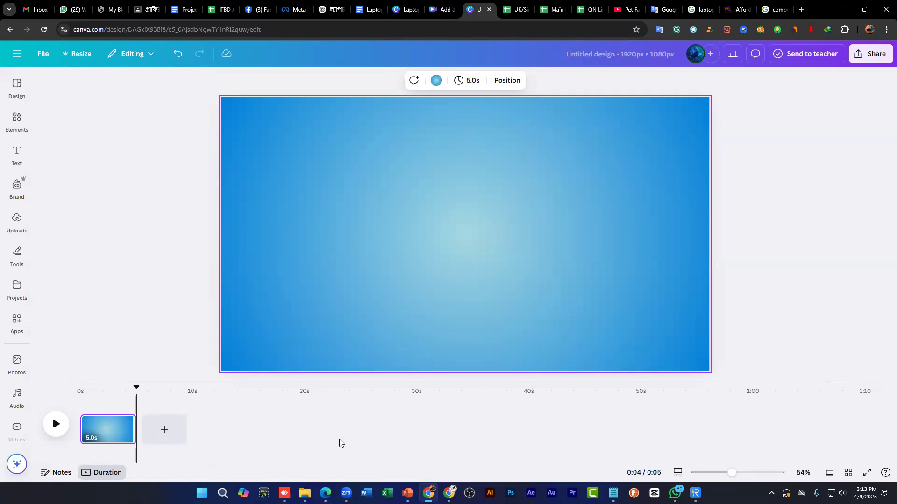
Step: Shorten the gradient page to 3.0 seconds, checking it against the first page of the cupcake video
{"action": "left_click_drag", "start_coordinate": [135, 432], "coordinate": [111, 415]}
{"action": "left_click", "coordinate": [441, 8]}
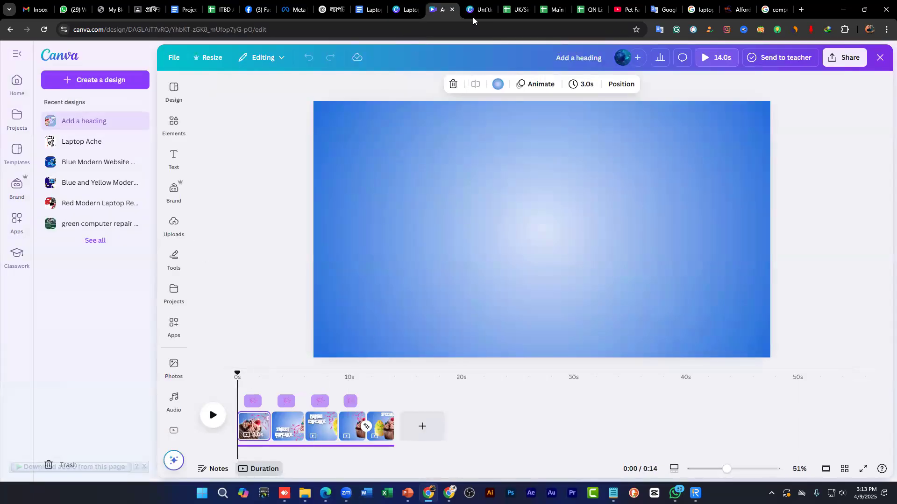
{"action": "left_click", "coordinate": [481, 4]}
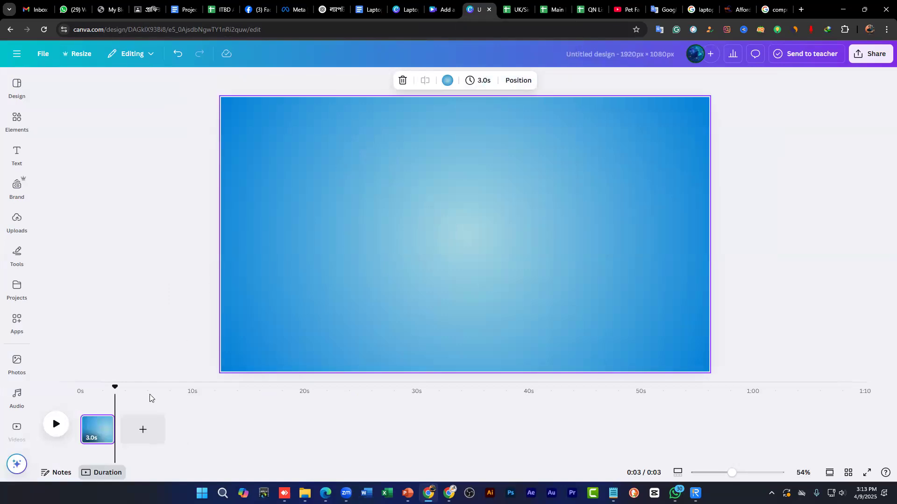
Step: View the first page of the cupcake video at about one second to examine its elements
{"action": "left_click", "coordinate": [441, 9]}
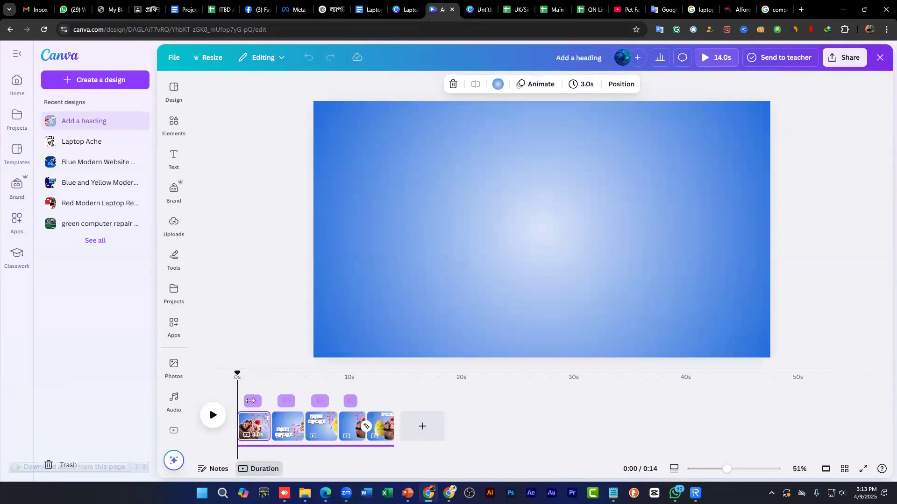
{"action": "left_click", "coordinate": [251, 426]}
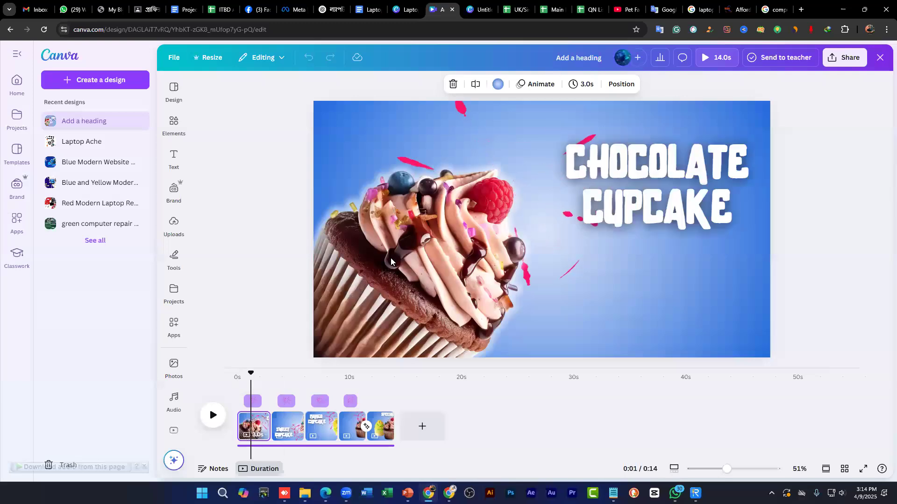
Step: Check the cupcake image in the reference video, and search the elements for "chocolate cupcake" in the untitled design
{"action": "left_click", "coordinate": [399, 250]}
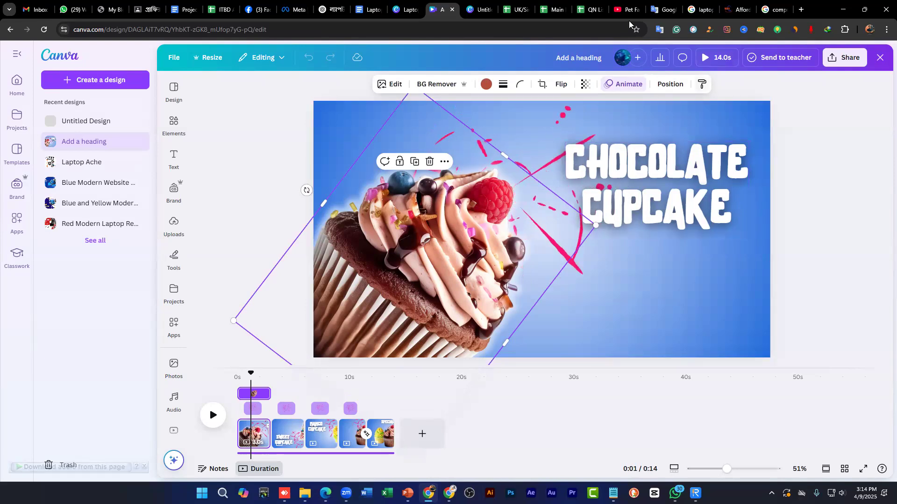
{"action": "left_click", "coordinate": [479, 10]}
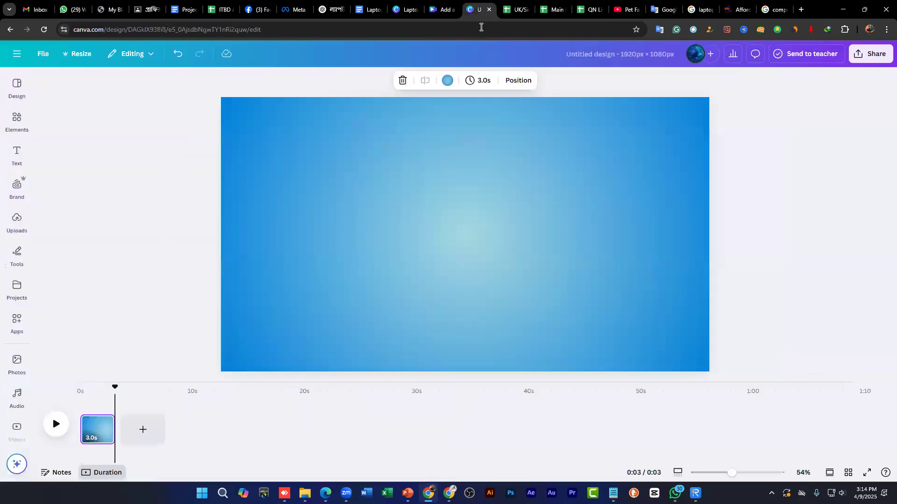
{"action": "left_click", "coordinate": [333, 217]}
{"action": "left_click", "coordinate": [13, 121]}
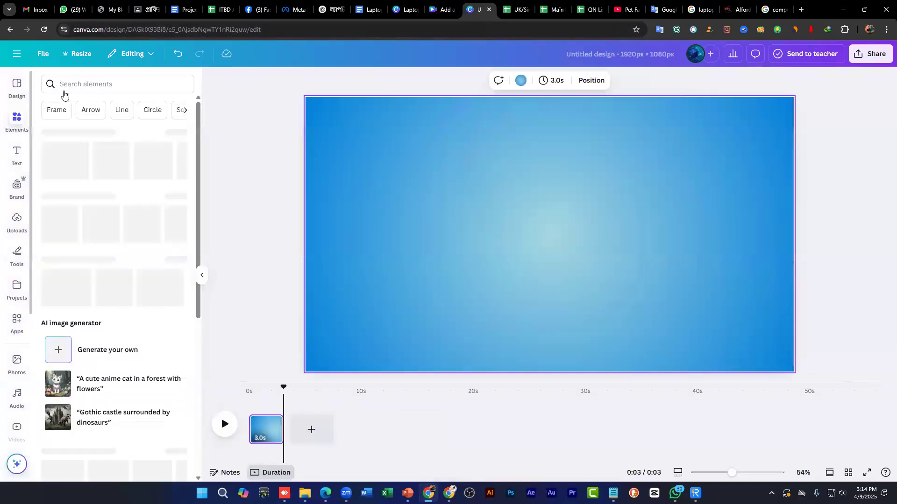
{"action": "left_click", "coordinate": [65, 80]}
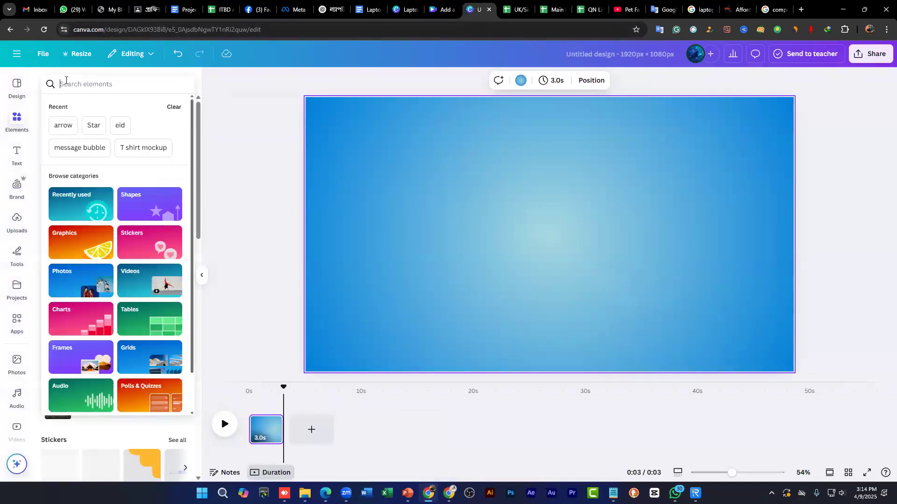
{"action": "type", "text": "chocol"}
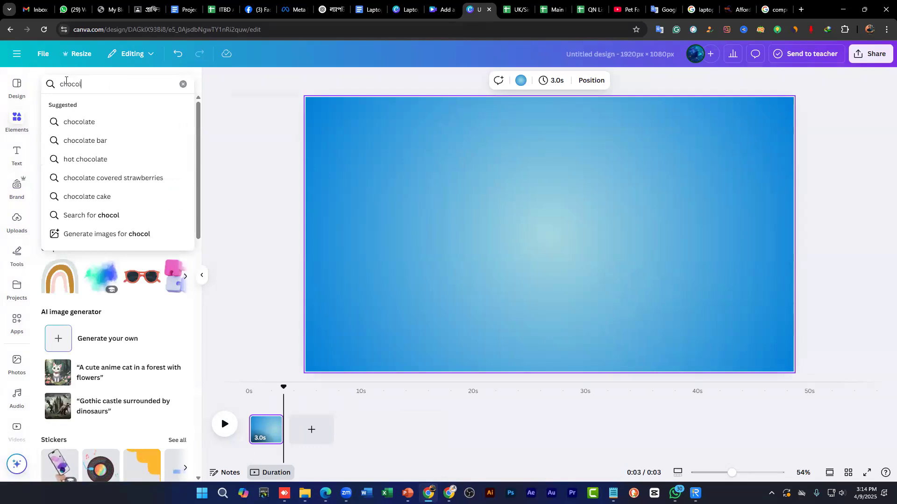
{"action": "type", "text": "ate cupcake"}
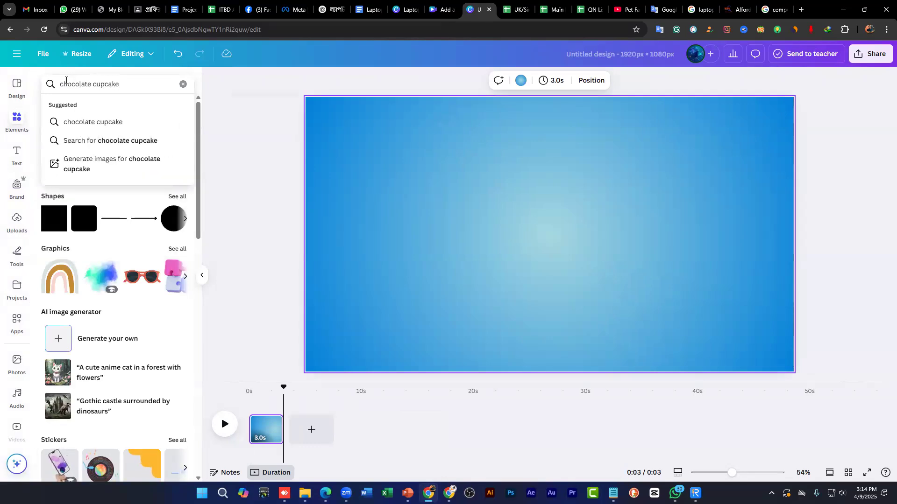
{"action": "key", "text": "Return"}
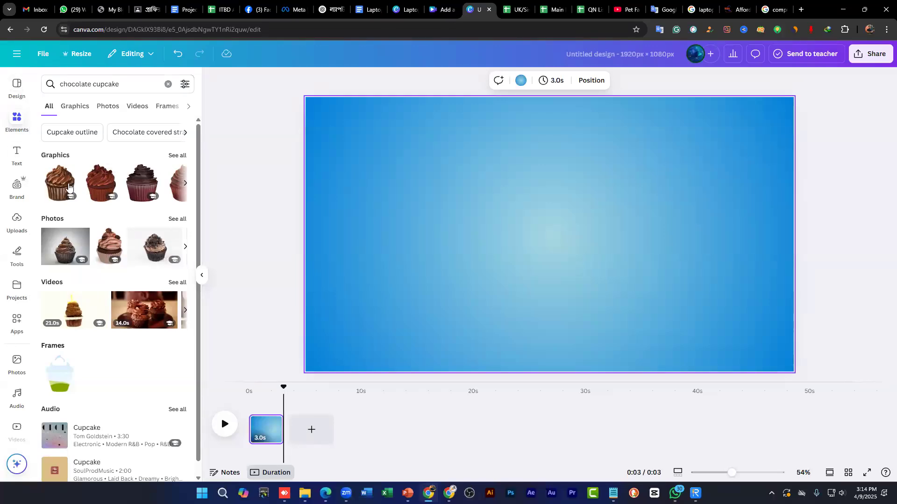
Step: Add the photo of the teal-frosted cupcake with pink sprinkles from the photo results and place it slightly left of the page's center
{"action": "left_click", "coordinate": [176, 219]}
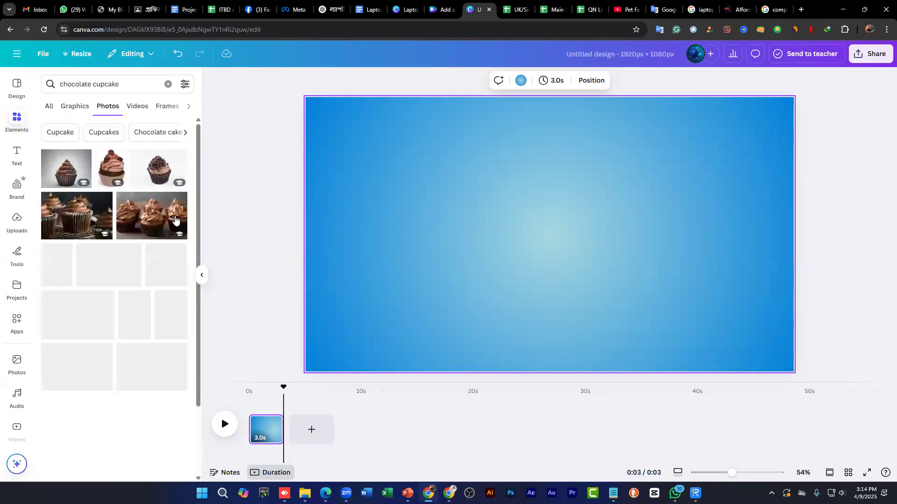
{"action": "scroll", "coordinate": [132, 259], "scroll_direction": "down", "scroll_amount": 6}
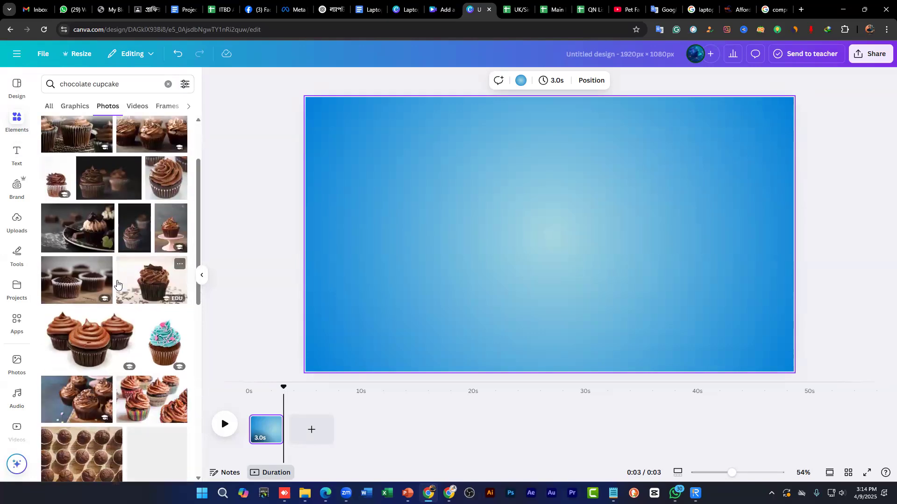
{"action": "scroll", "coordinate": [118, 275], "scroll_direction": "down", "scroll_amount": 4}
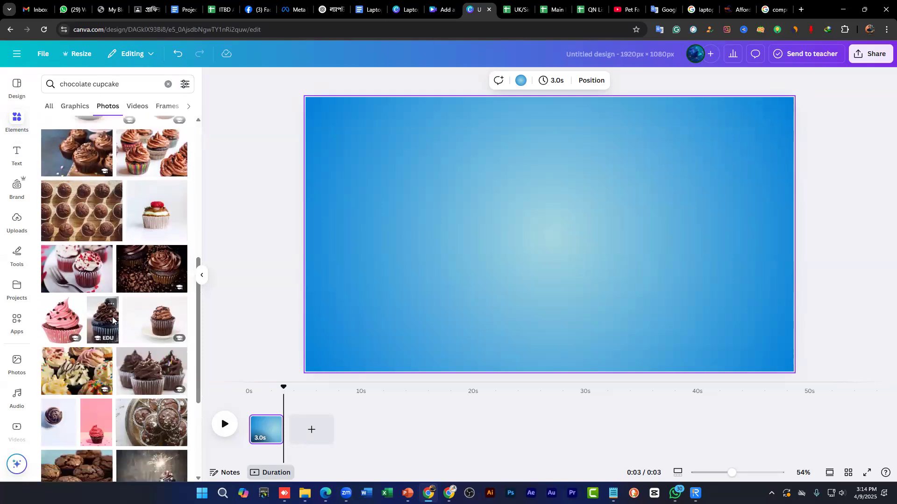
{"action": "scroll", "coordinate": [108, 303], "scroll_direction": "down", "scroll_amount": 5}
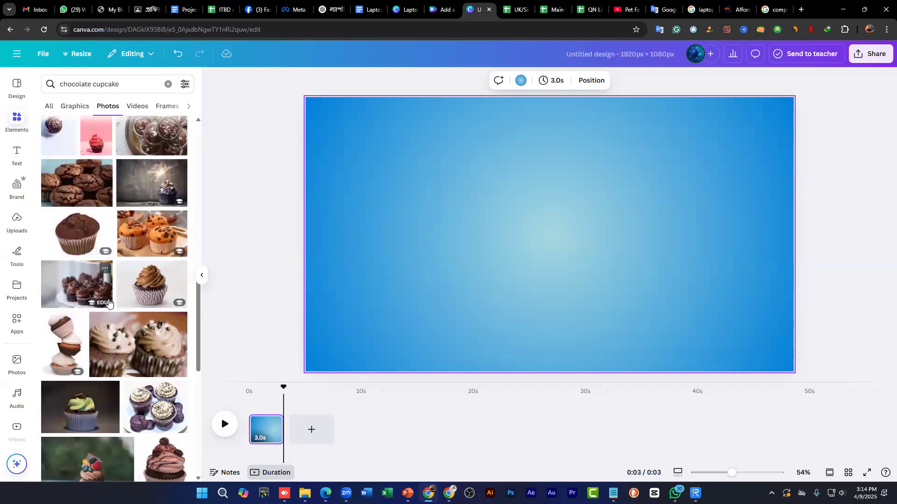
{"action": "scroll", "coordinate": [114, 301], "scroll_direction": "up", "scroll_amount": 9}
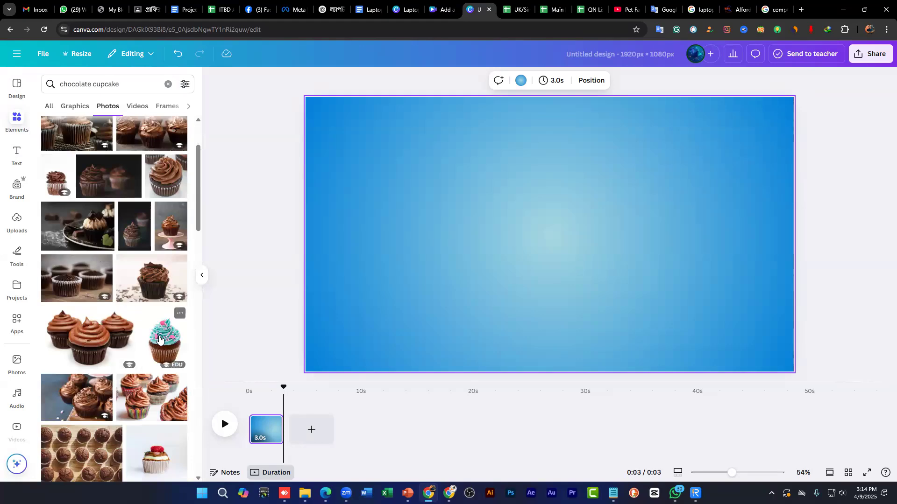
{"action": "left_click", "coordinate": [160, 341]}
{"action": "left_click_drag", "start_coordinate": [546, 258], "coordinate": [463, 265]}
{"action": "left_click_drag", "start_coordinate": [533, 231], "coordinate": [556, 223]}
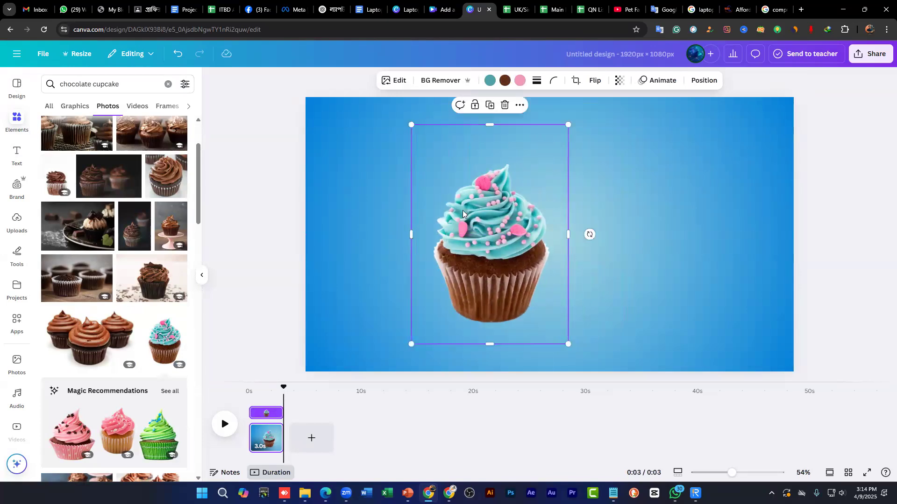
Step: Crop the empty margins on all four sides of the cupcake photo to about 666 px high, and move it slightly up and left
{"action": "left_click_drag", "start_coordinate": [496, 141], "coordinate": [495, 159]}
{"action": "left_click_drag", "start_coordinate": [491, 347], "coordinate": [490, 328]}
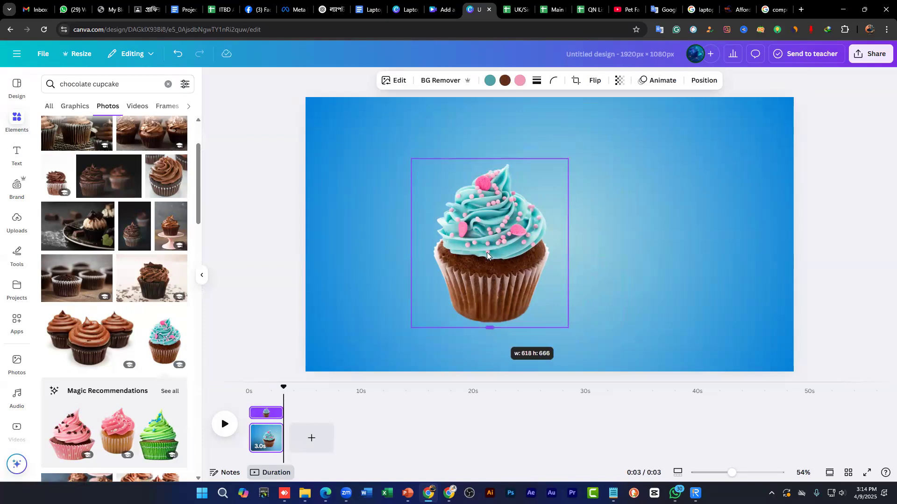
{"action": "mouse_move", "coordinate": [489, 255]}
{"action": "left_mouse_down"}
{"action": "mouse_move", "coordinate": [476, 241]}
{"action": "mouse_move", "coordinate": [487, 241]}
{"action": "left_mouse_up"}
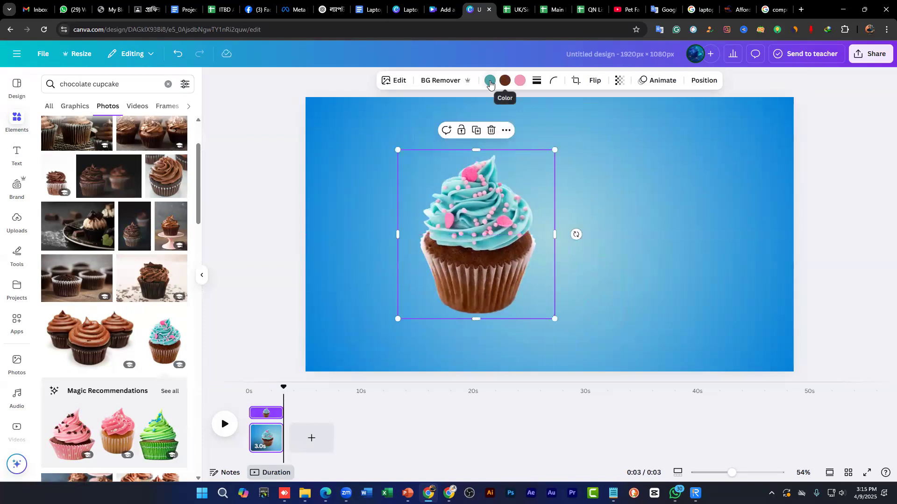
{"action": "left_click_drag", "start_coordinate": [398, 233], "coordinate": [417, 234]}
{"action": "left_click_drag", "start_coordinate": [558, 235], "coordinate": [541, 234]}
Step: Recolor the cupcake photo with its own photo colors, making the teal frosting bright pink and the pink sprinkles teal
{"action": "left_click", "coordinate": [490, 80]}
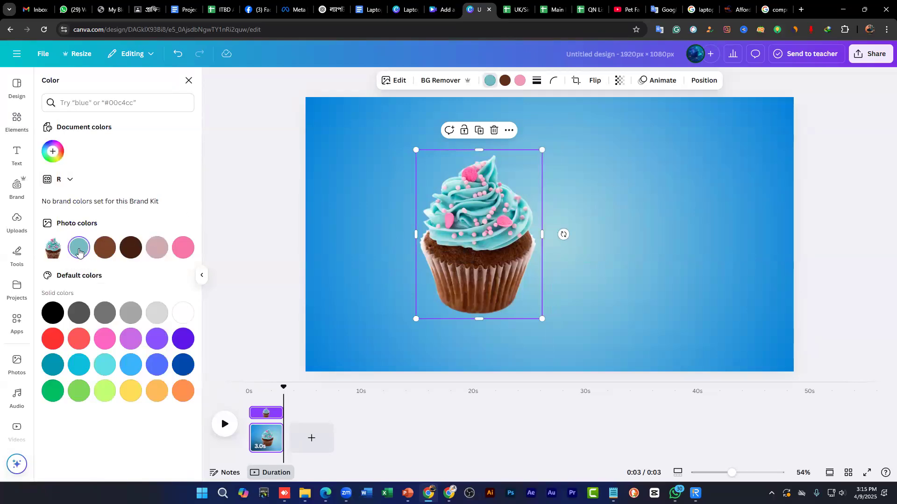
{"action": "left_click", "coordinate": [164, 253]}
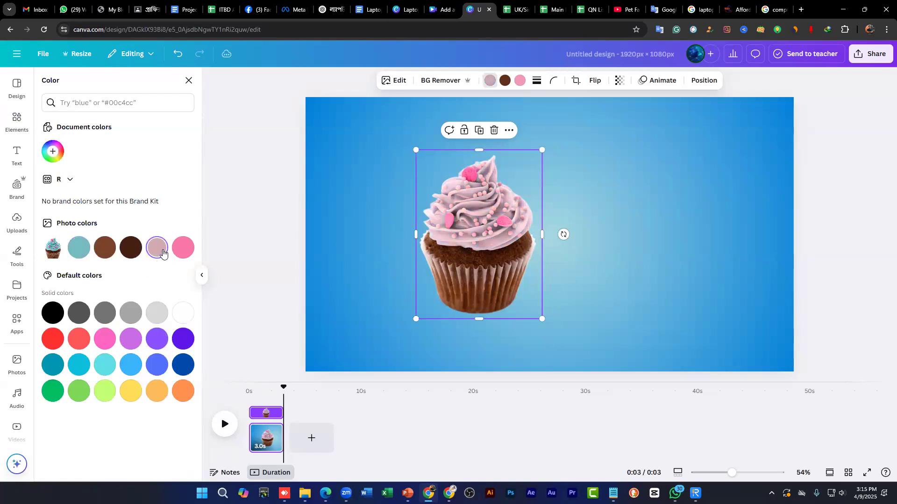
{"action": "left_click", "coordinate": [177, 250]}
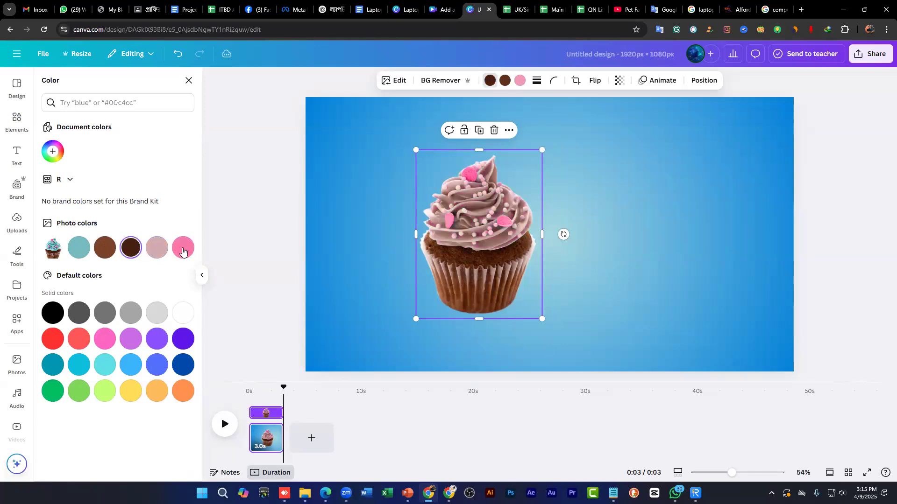
{"action": "left_click", "coordinate": [184, 251]}
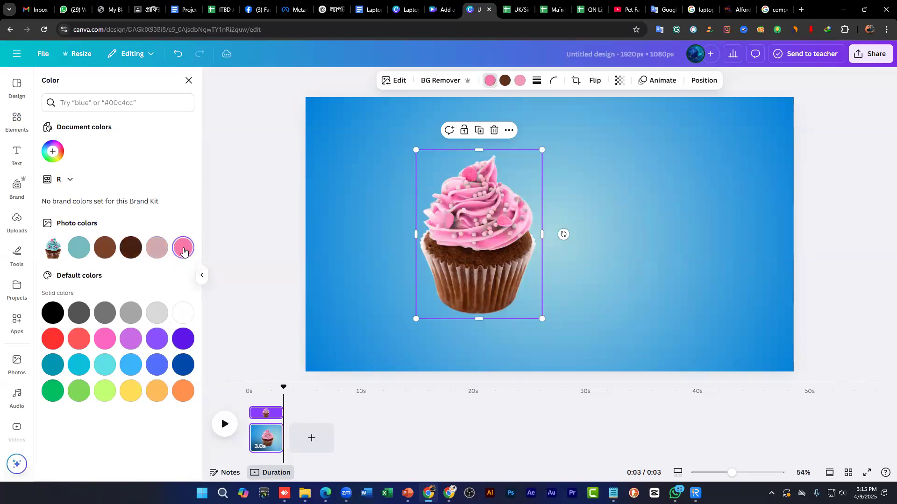
{"action": "left_click", "coordinate": [520, 81]}
{"action": "left_click", "coordinate": [79, 248]}
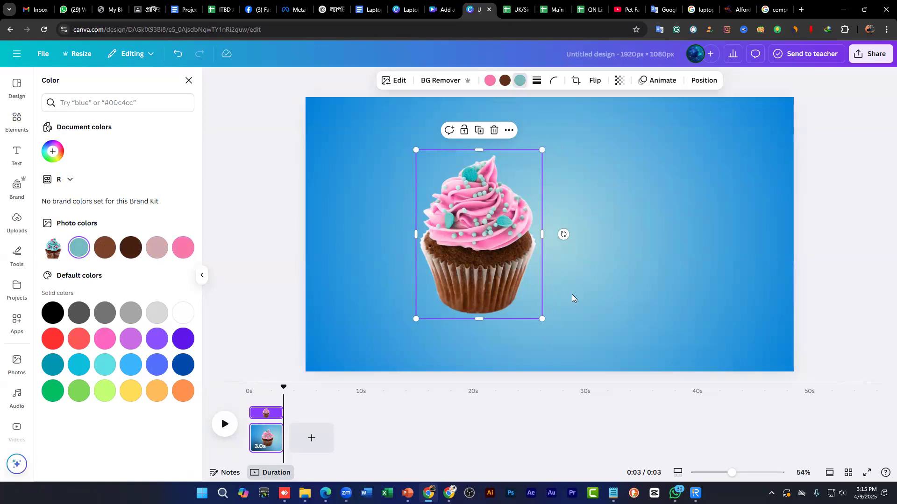
{"action": "left_click", "coordinate": [602, 296]}
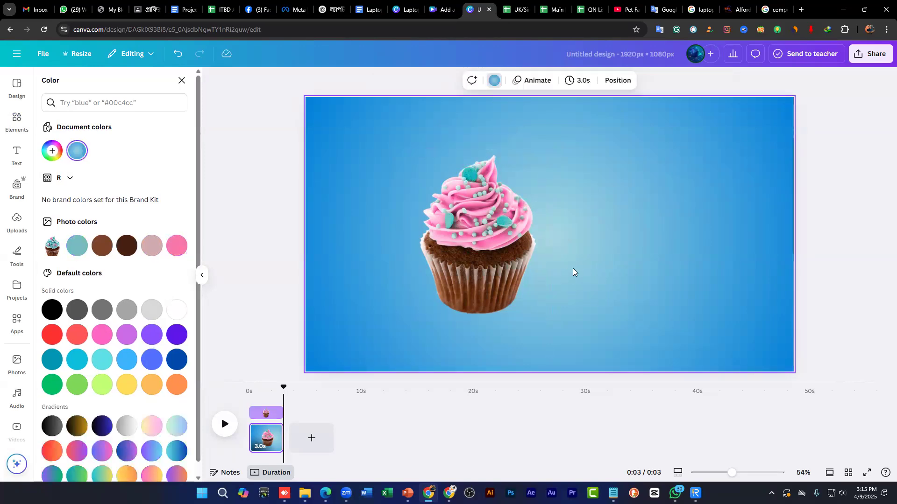
Step: Compare the cupcake with the one in the reference video and apply the Outline shadow effect, trying Glow as an alternative
{"action": "left_click", "coordinate": [504, 250]}
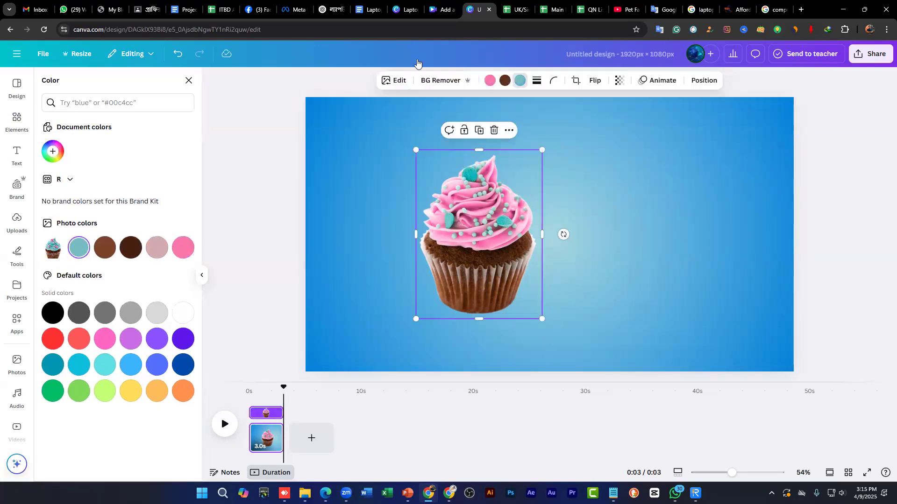
{"action": "left_click", "coordinate": [439, 9]}
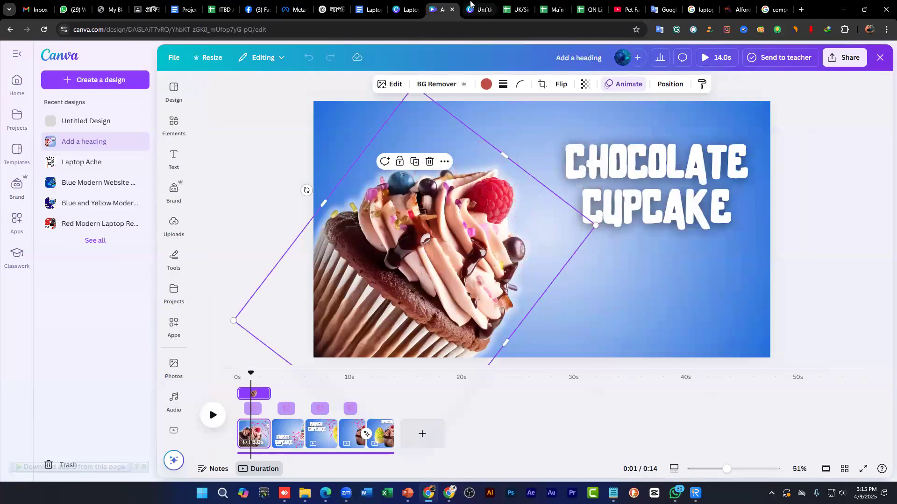
{"action": "left_click", "coordinate": [476, 11]}
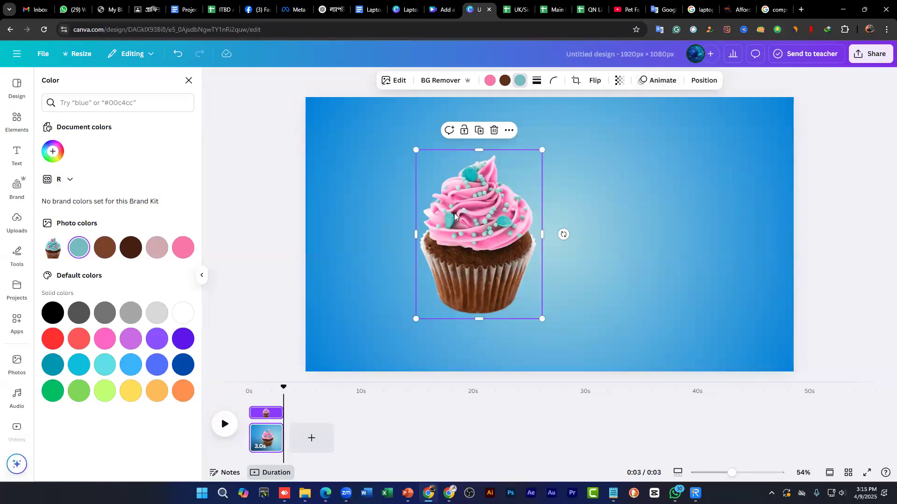
{"action": "left_click", "coordinate": [398, 84]}
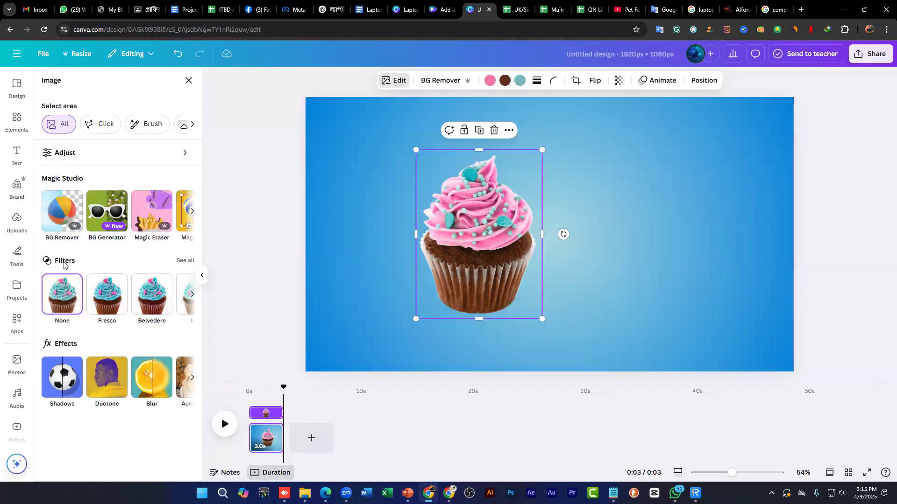
{"action": "left_click", "coordinate": [62, 379]}
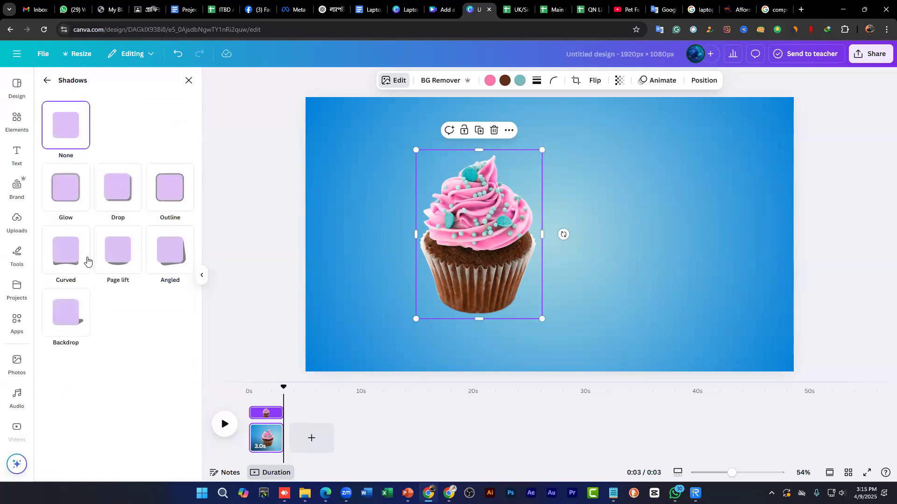
{"action": "left_click", "coordinate": [177, 209]}
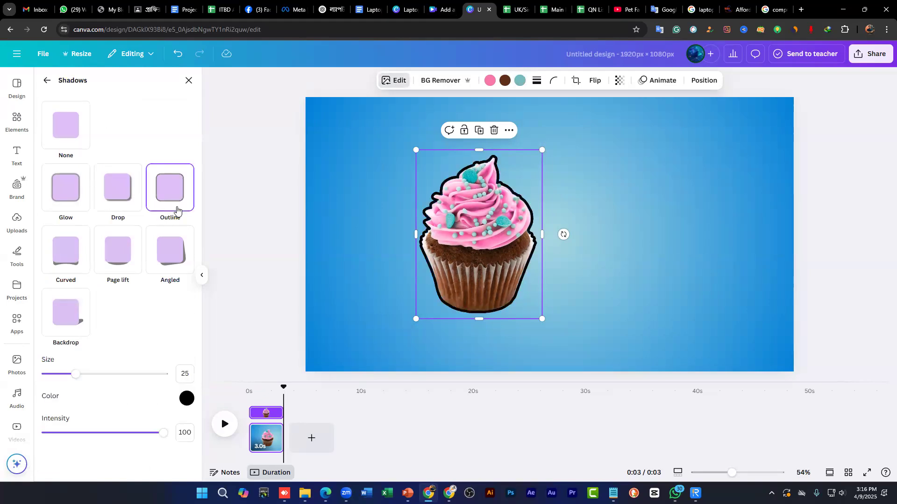
{"action": "left_click", "coordinate": [55, 195]}
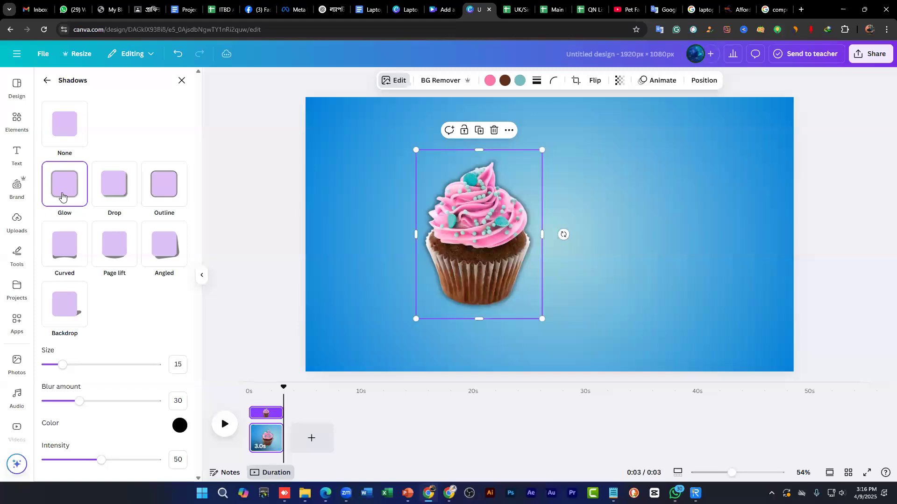
{"action": "left_click", "coordinate": [160, 198]}
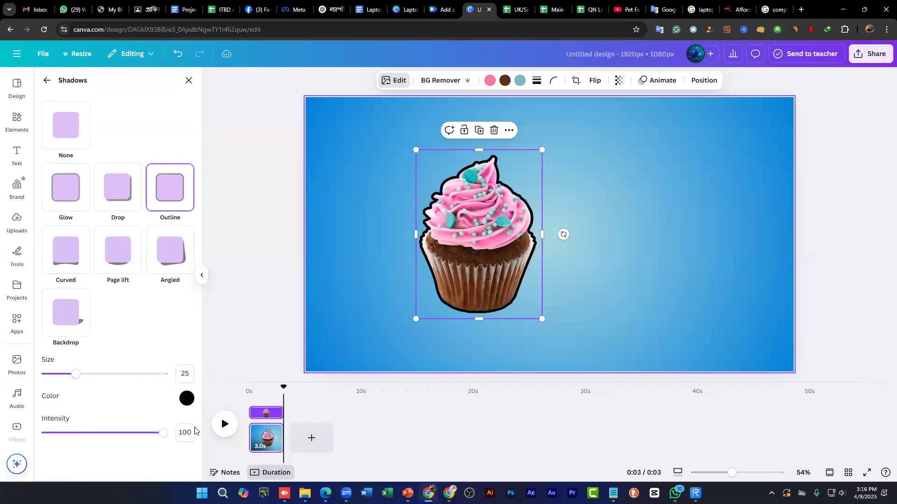
Step: Set the cupcake's shadow color to white #FFFFFF, change the shadow style to Glow, and return to the image effects
{"action": "left_click", "coordinate": [187, 399]}
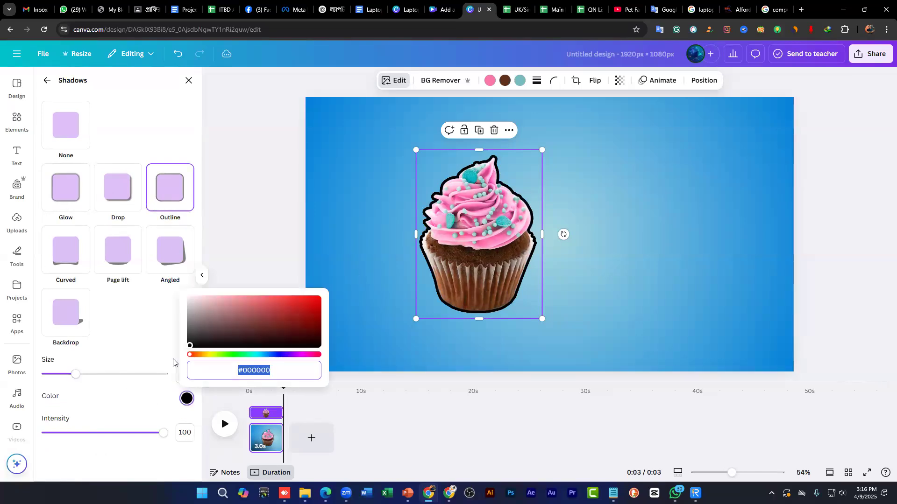
{"action": "type", "text": "#FFFFFF"}
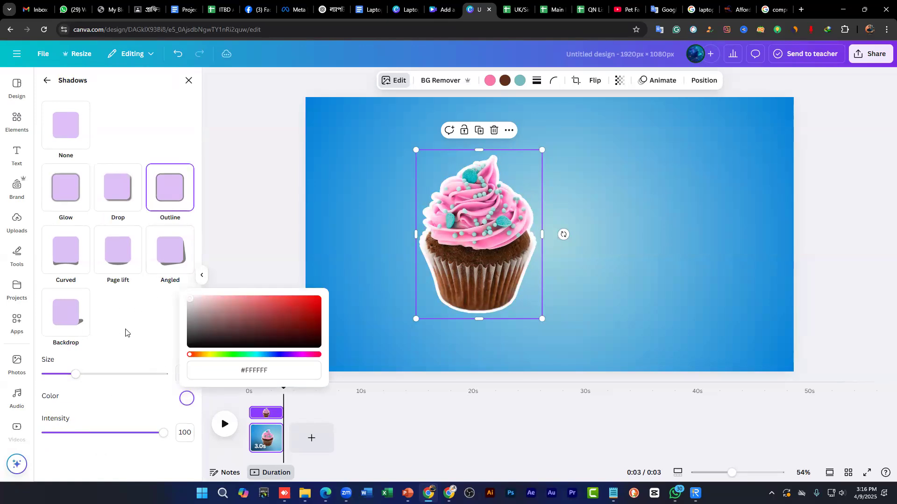
{"action": "left_click", "coordinate": [164, 349]}
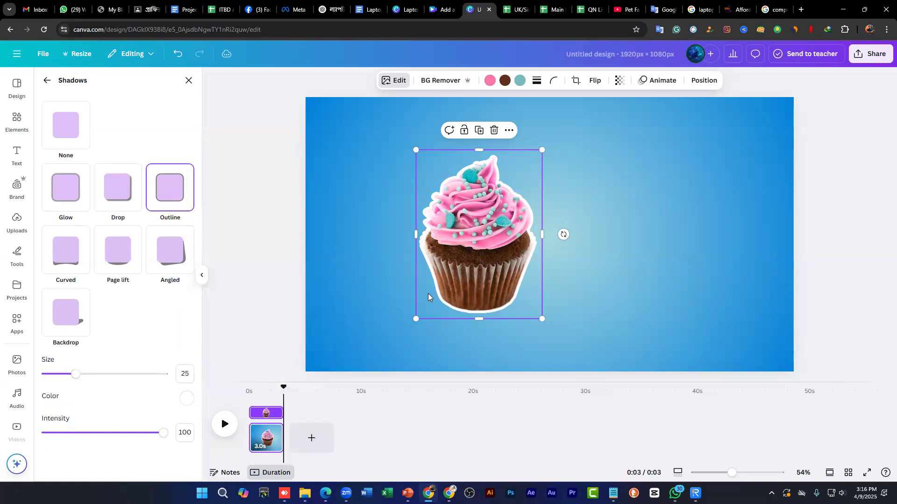
{"action": "left_click", "coordinate": [75, 191]}
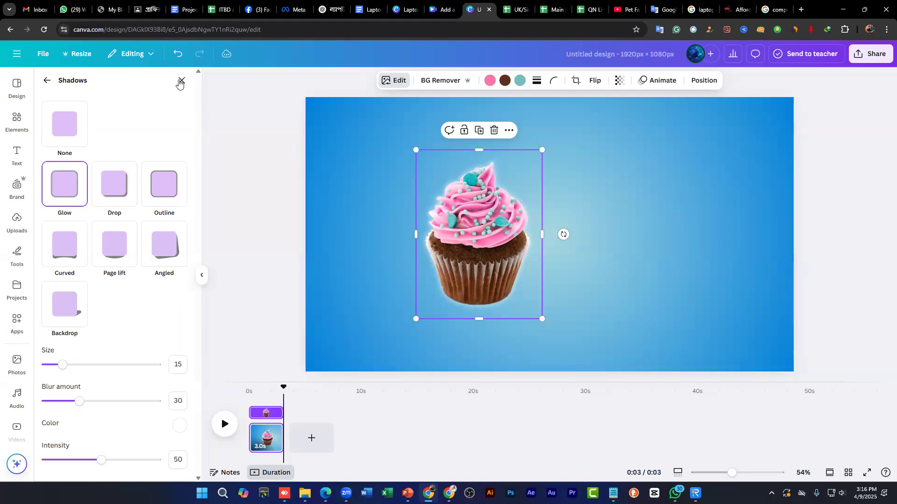
{"action": "left_click", "coordinate": [46, 82]}
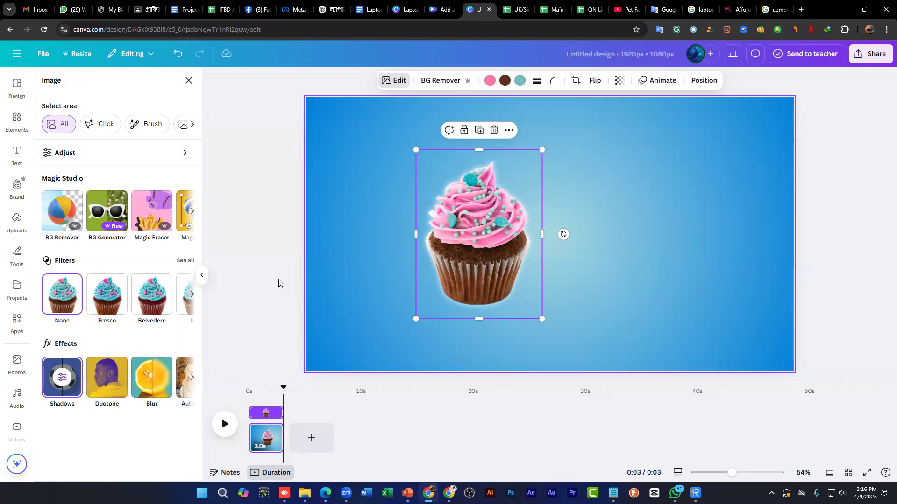
{"action": "left_click", "coordinate": [192, 377]}
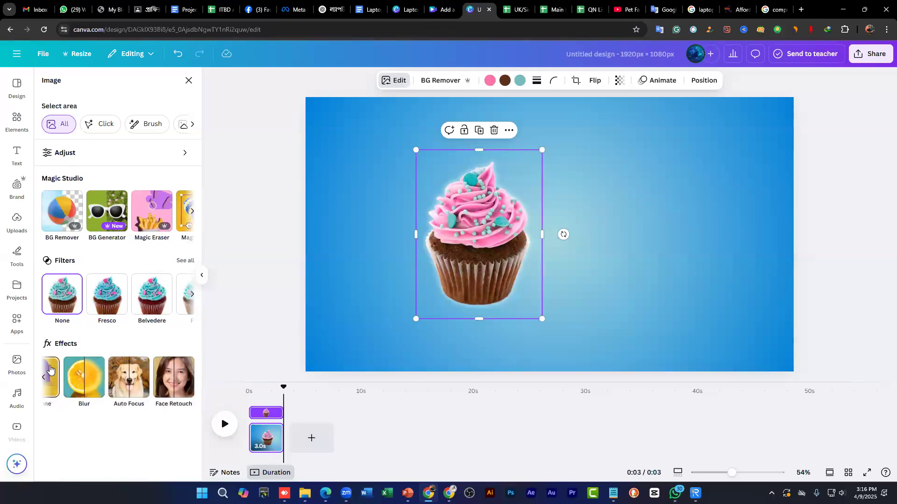
Step: Adjust the cupcake's white Glow shadow to size 16, blur amount 28 and intensity 61, and deselect the photo
{"action": "left_click", "coordinate": [43, 377]}
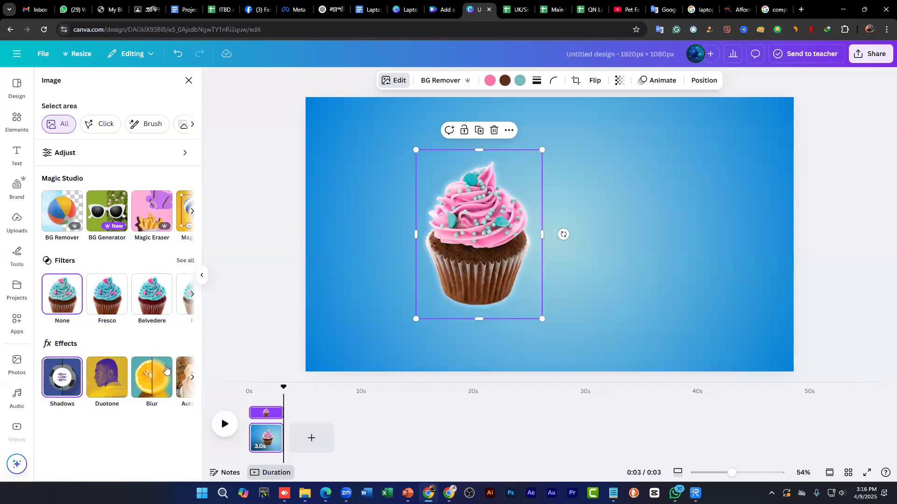
{"action": "left_click", "coordinate": [61, 379]}
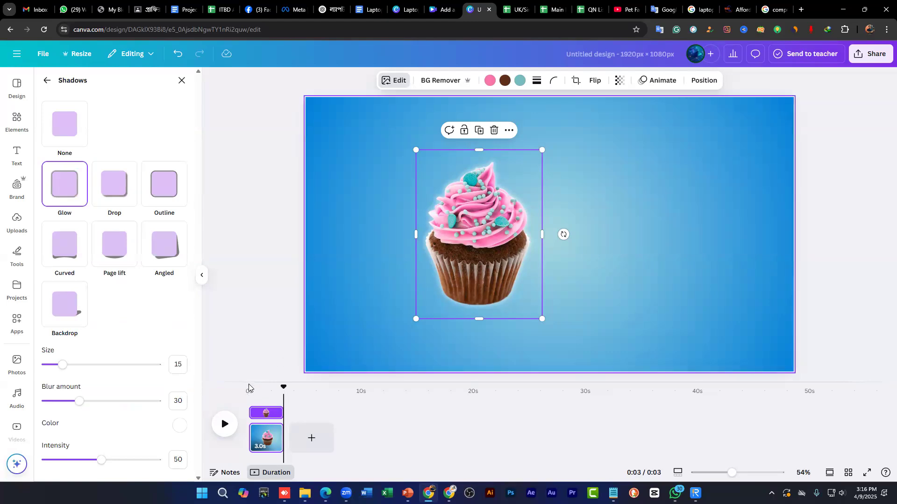
{"action": "mouse_move", "coordinate": [88, 371]}
{"action": "left_mouse_down"}
{"action": "mouse_move", "coordinate": [100, 369]}
{"action": "mouse_move", "coordinate": [77, 365]}
{"action": "left_mouse_up"}
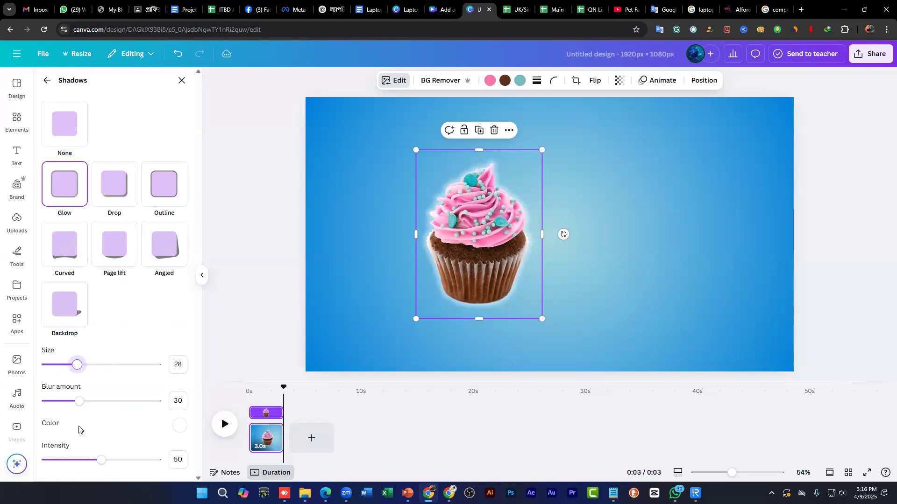
{"action": "left_click_drag", "start_coordinate": [122, 462], "coordinate": [135, 460]}
{"action": "left_click", "coordinate": [113, 460]}
{"action": "mouse_move", "coordinate": [80, 401]}
{"action": "left_mouse_down"}
{"action": "mouse_move", "coordinate": [100, 402]}
{"action": "mouse_move", "coordinate": [64, 401]}
{"action": "left_mouse_up"}
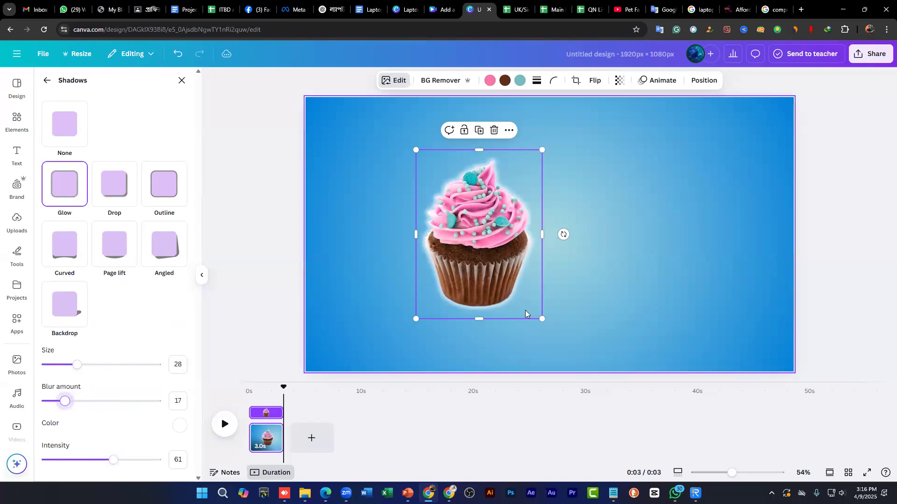
{"action": "left_click_drag", "start_coordinate": [77, 364], "coordinate": [64, 365]}
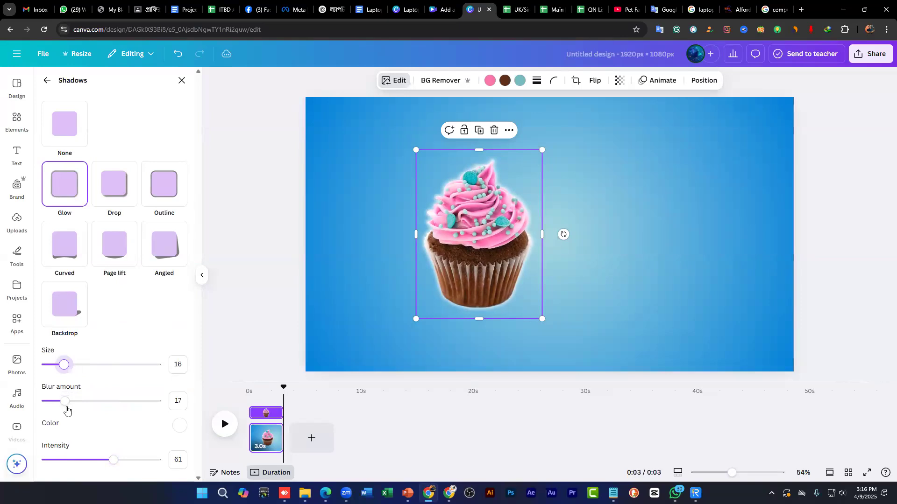
{"action": "left_click_drag", "start_coordinate": [65, 408], "coordinate": [78, 404]}
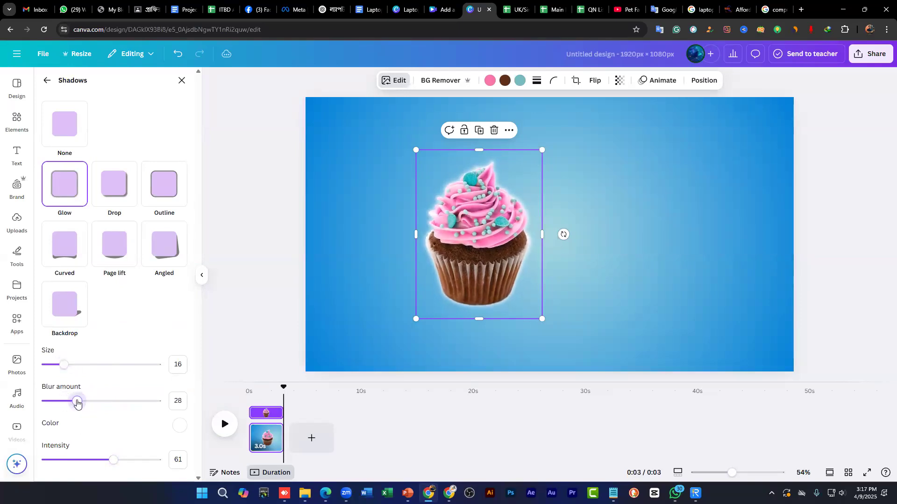
{"action": "left_click", "coordinate": [581, 314]}
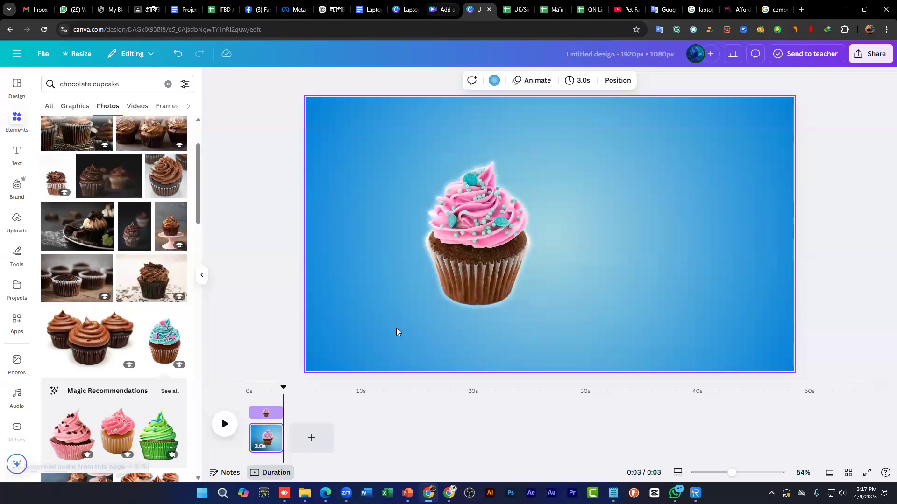
Step: Switch to the reference cupcake design and play its first page from the start to review the cupcake and title animations
{"action": "key", "text": "ctrl+shift+Tab"}
{"action": "left_click_drag", "start_coordinate": [251, 373], "coordinate": [231, 367]}
{"action": "key", "text": "space"}
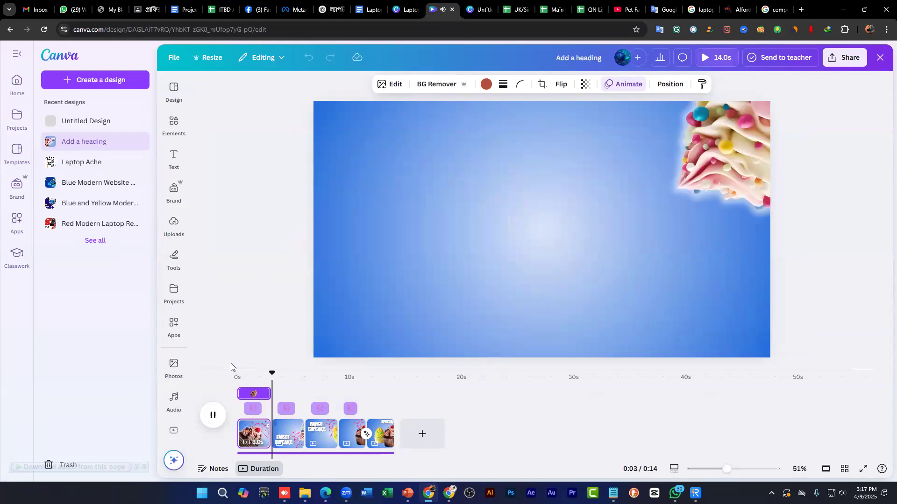
{"action": "key", "text": "space"}
{"action": "left_click_drag", "start_coordinate": [271, 372], "coordinate": [228, 365]}
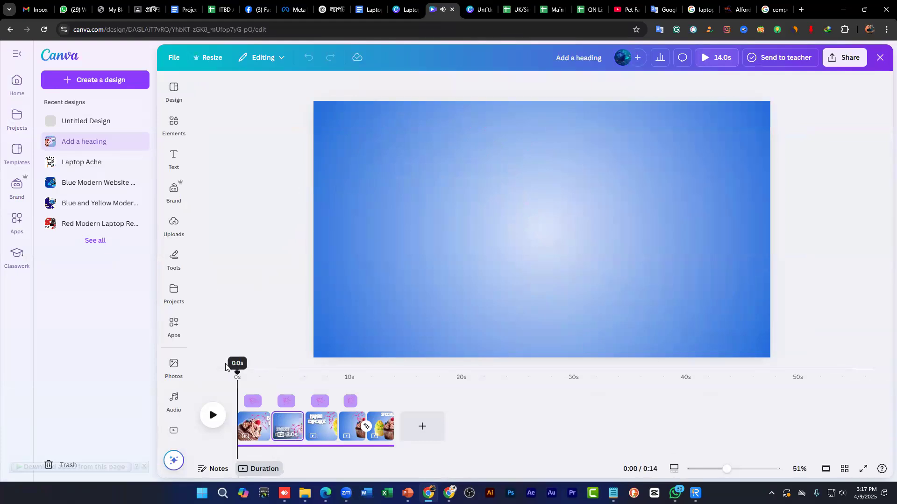
{"action": "key", "text": "space"}
{"action": "key", "text": "space"}
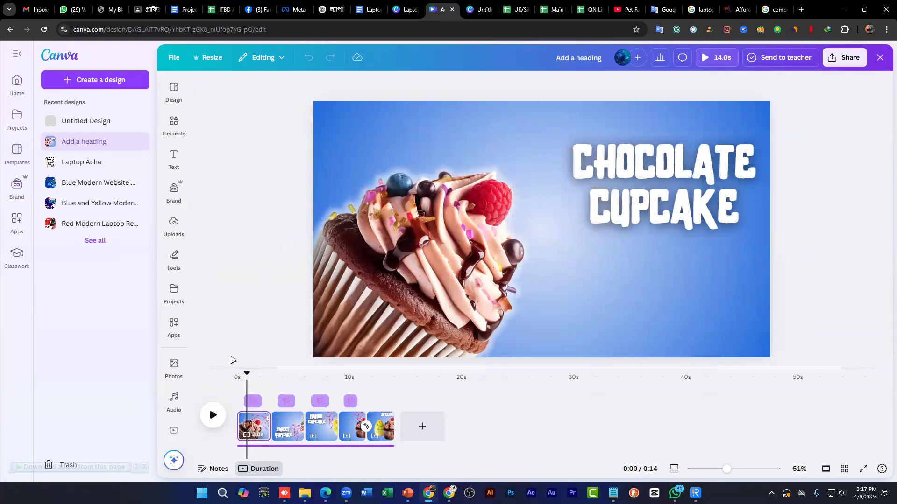
Step: Inspect the overlay element on the reference design's first page and its available options
{"action": "left_click", "coordinate": [533, 153]}
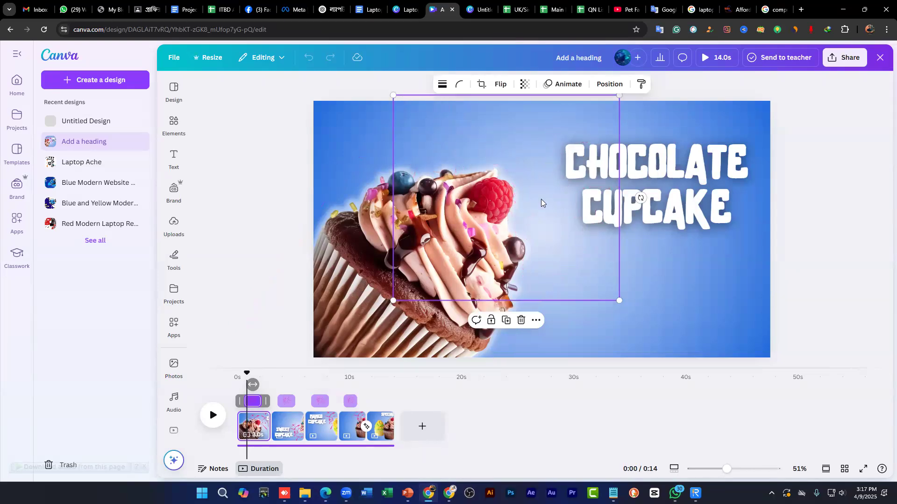
{"action": "left_click", "coordinate": [534, 321]}
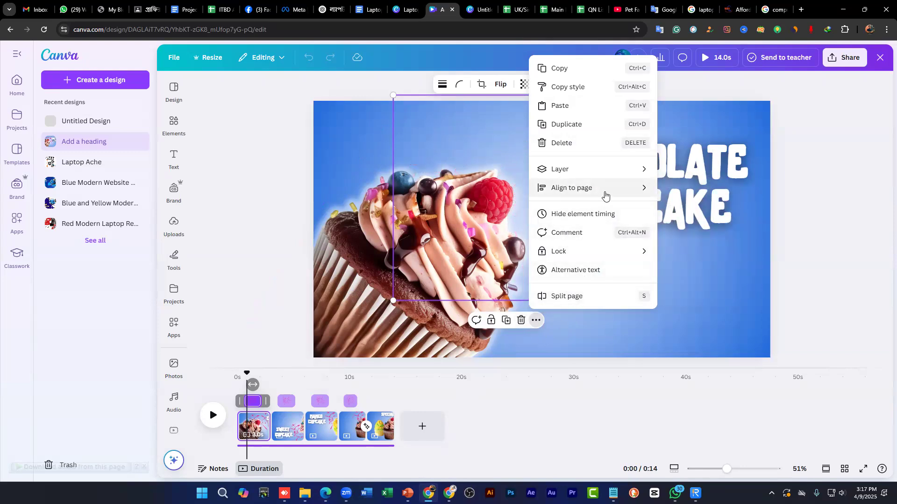
{"action": "left_click", "coordinate": [590, 341]}
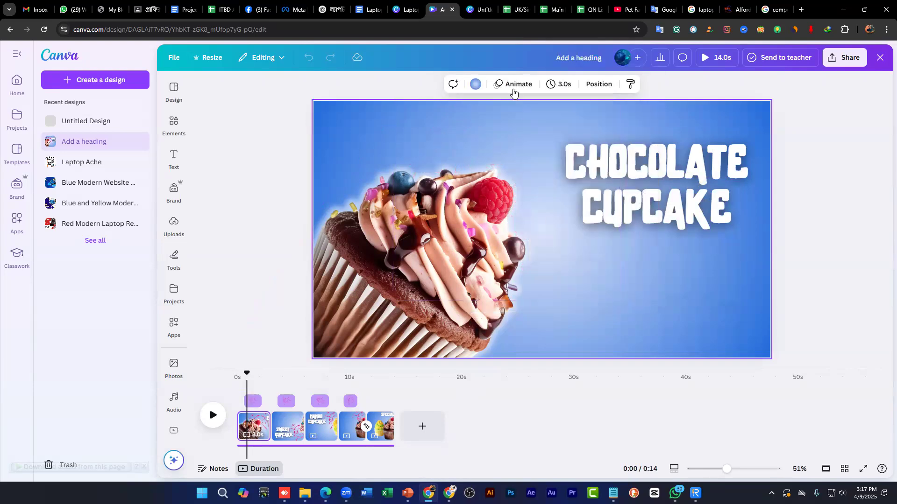
{"action": "left_click", "coordinate": [562, 114]}
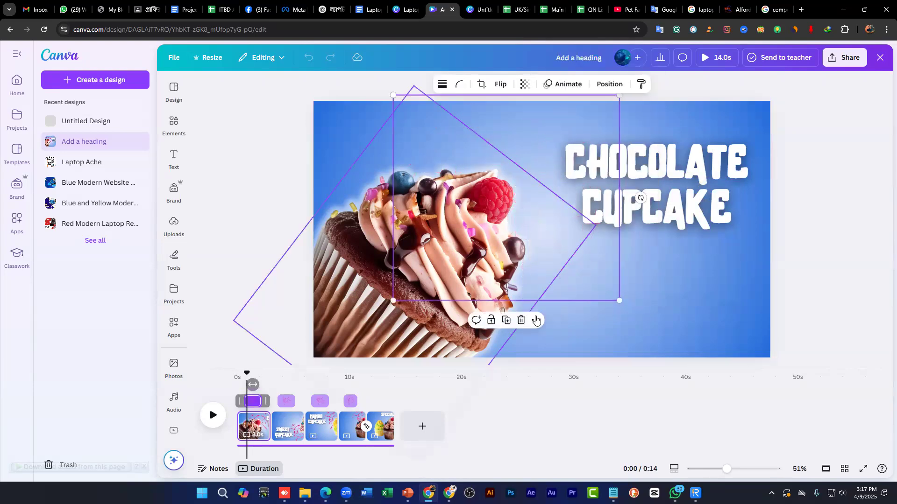
{"action": "right_click", "coordinate": [526, 275]}
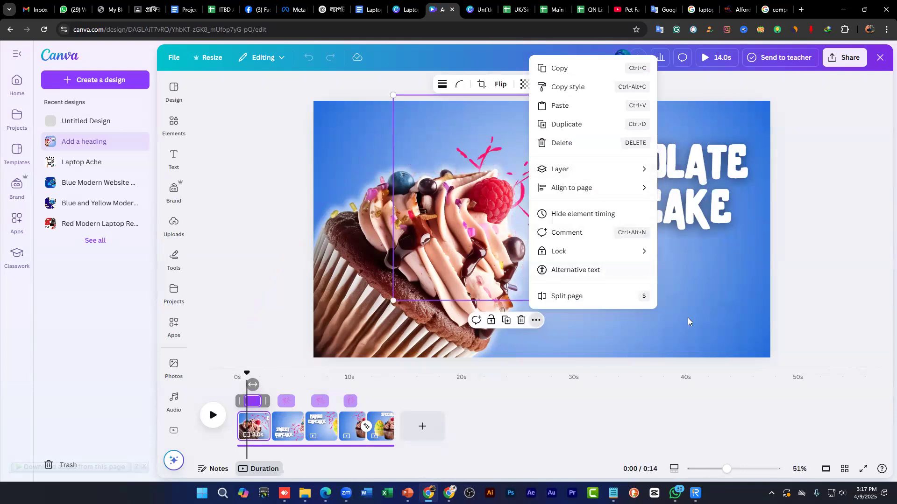
{"action": "key", "text": "Escape"}
{"action": "key", "text": "Escape"}
Step: Return to the new design, tilt the cupcake clockwise, enlarge it, and place it in the page's lower-left corner
{"action": "left_click", "coordinate": [476, 6]}
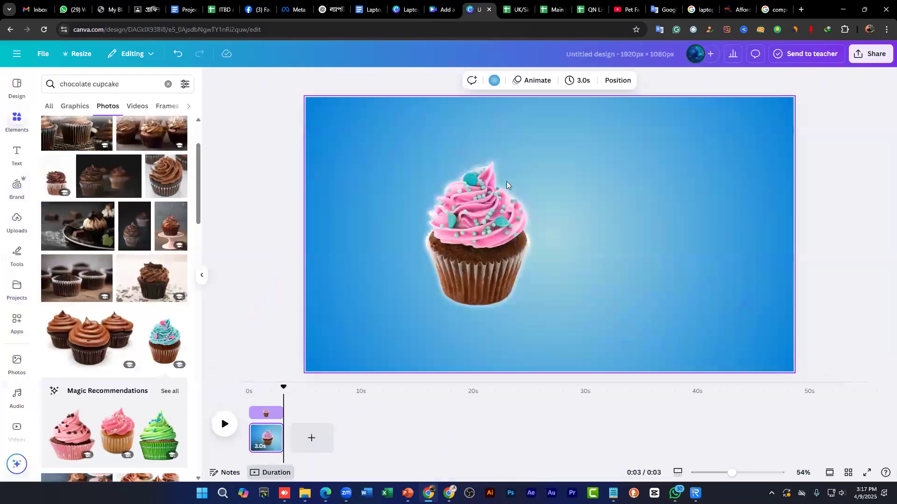
{"action": "left_click", "coordinate": [479, 219]}
{"action": "left_click_drag", "start_coordinate": [565, 234], "coordinate": [568, 279]}
{"action": "left_click_drag", "start_coordinate": [578, 192], "coordinate": [732, 182]}
{"action": "left_click_drag", "start_coordinate": [465, 248], "coordinate": [320, 300]}
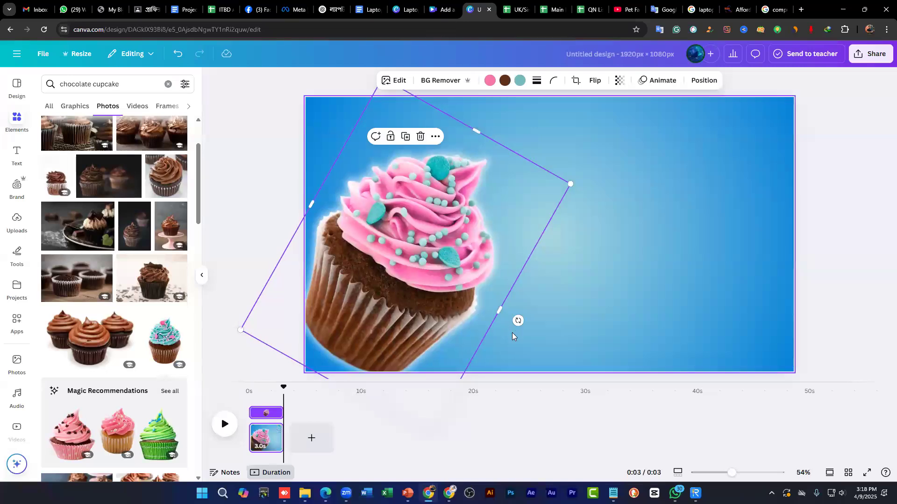
{"action": "mouse_move", "coordinate": [515, 320]}
{"action": "left_mouse_down"}
{"action": "mouse_move", "coordinate": [500, 314]}
{"action": "mouse_move", "coordinate": [512, 327]}
{"action": "left_mouse_up"}
{"action": "left_click_drag", "start_coordinate": [438, 268], "coordinate": [462, 263]}
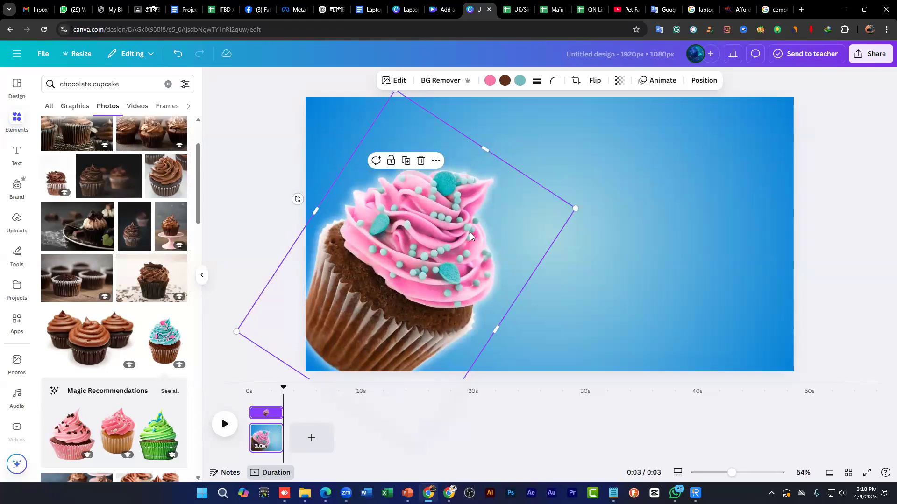
Step: Apply the Baseline animation to the cupcake photo on enter, moving upward, and slow its speed well below the midpoint
{"action": "left_click", "coordinate": [660, 85]}
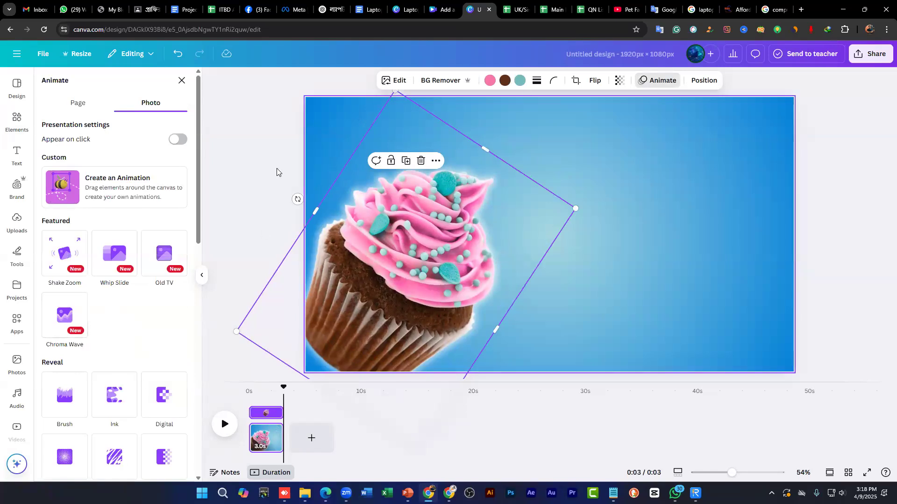
{"action": "scroll", "coordinate": [82, 322], "scroll_direction": "down", "scroll_amount": 5}
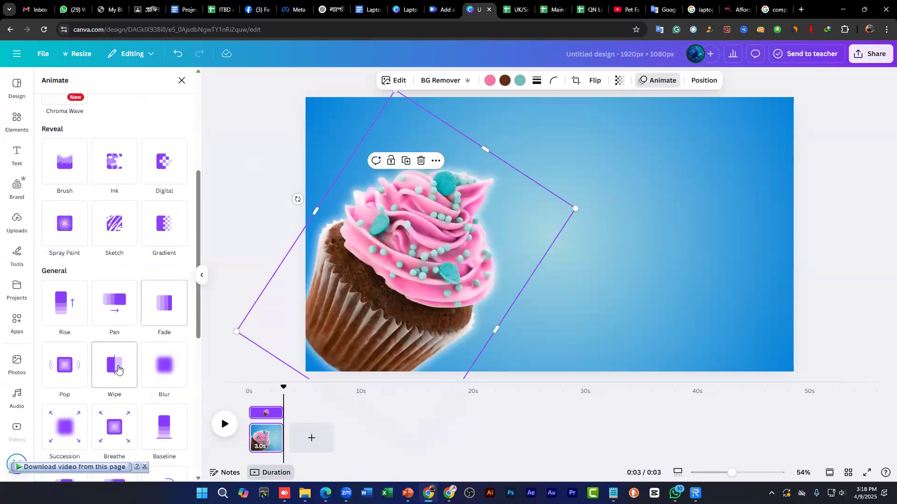
{"action": "scroll", "coordinate": [111, 374], "scroll_direction": "down", "scroll_amount": 3}
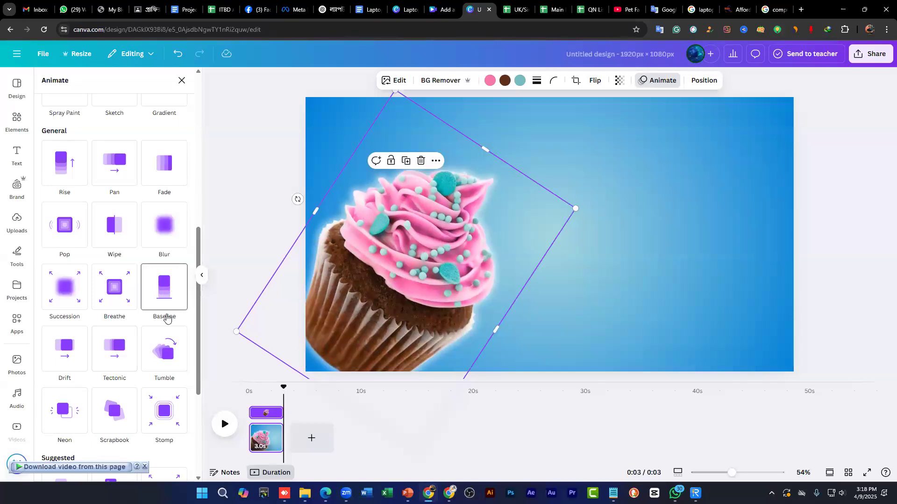
{"action": "left_click", "coordinate": [167, 291]}
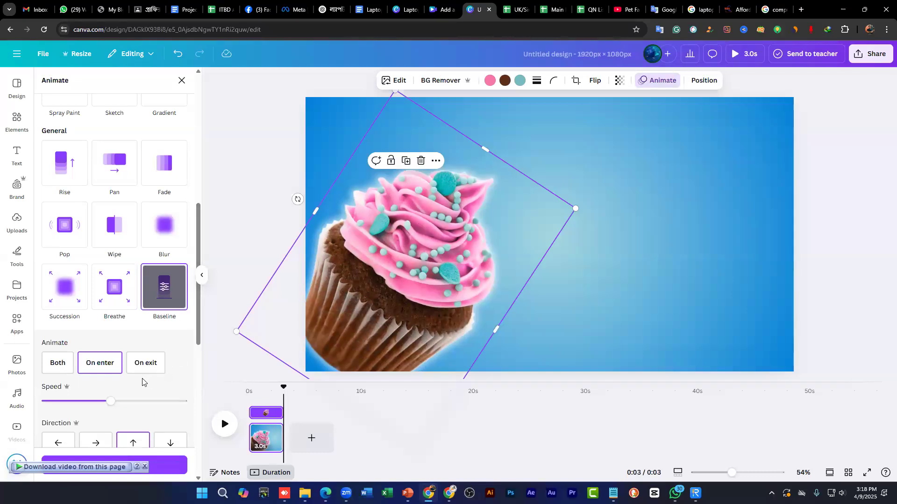
{"action": "scroll", "coordinate": [173, 377], "scroll_direction": "down", "scroll_amount": 2}
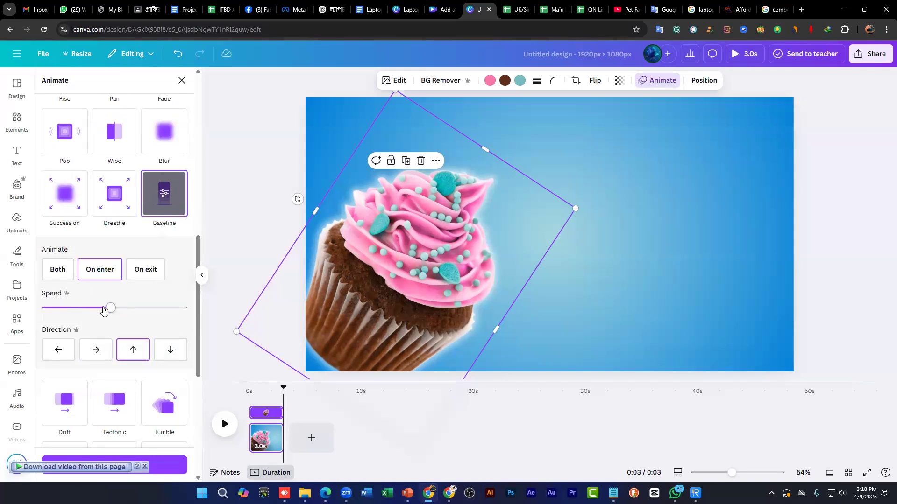
{"action": "left_click", "coordinate": [82, 307]}
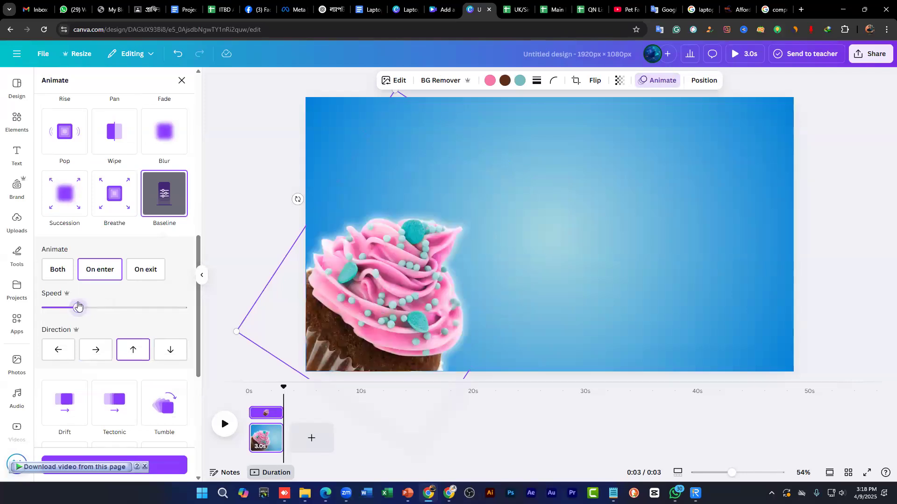
{"action": "left_click_drag", "start_coordinate": [82, 307], "coordinate": [73, 305]}
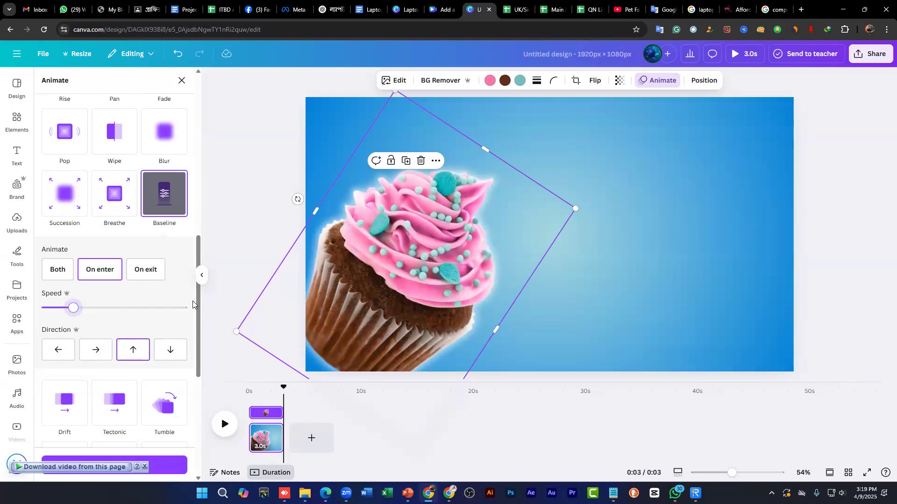
Step: Try the Baseline animation on both enter and exit, play the page from the start, and return to On enter
{"action": "left_click", "coordinate": [54, 276]}
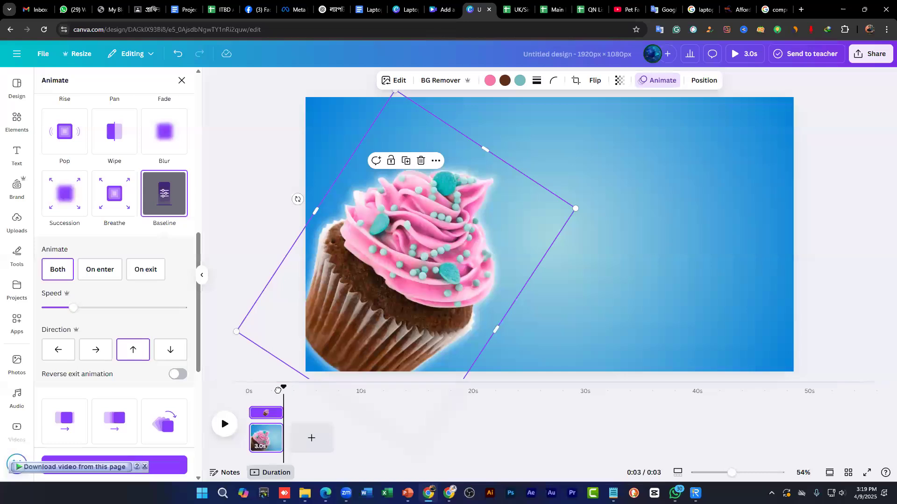
{"action": "left_click_drag", "start_coordinate": [278, 391], "coordinate": [236, 390]}
{"action": "left_click", "coordinate": [227, 425]}
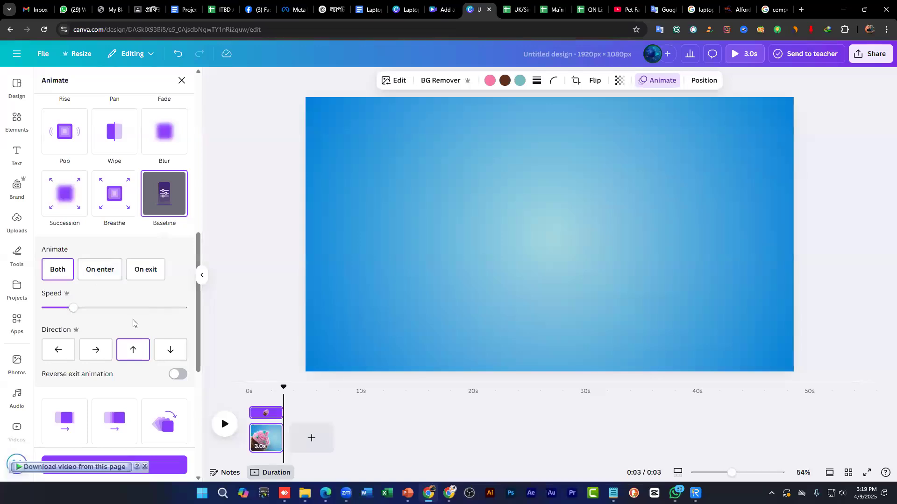
{"action": "scroll", "coordinate": [140, 318], "scroll_direction": "down", "scroll_amount": 1}
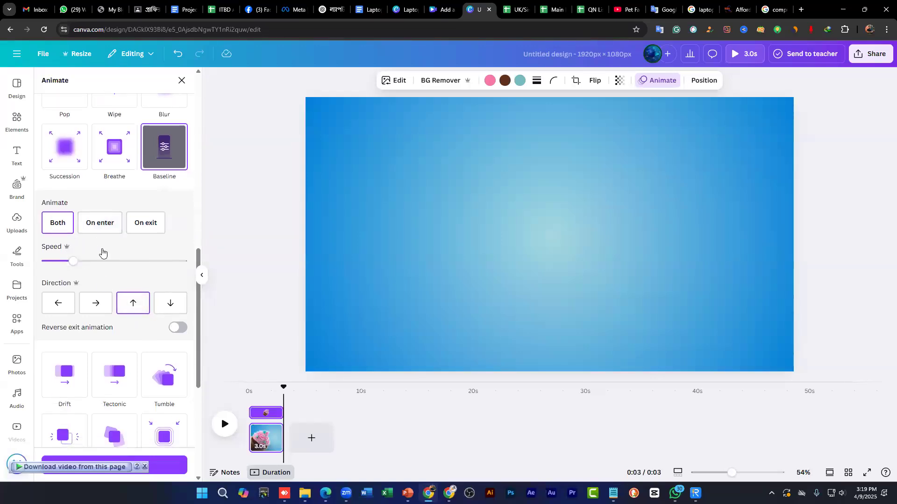
{"action": "left_click", "coordinate": [97, 223]}
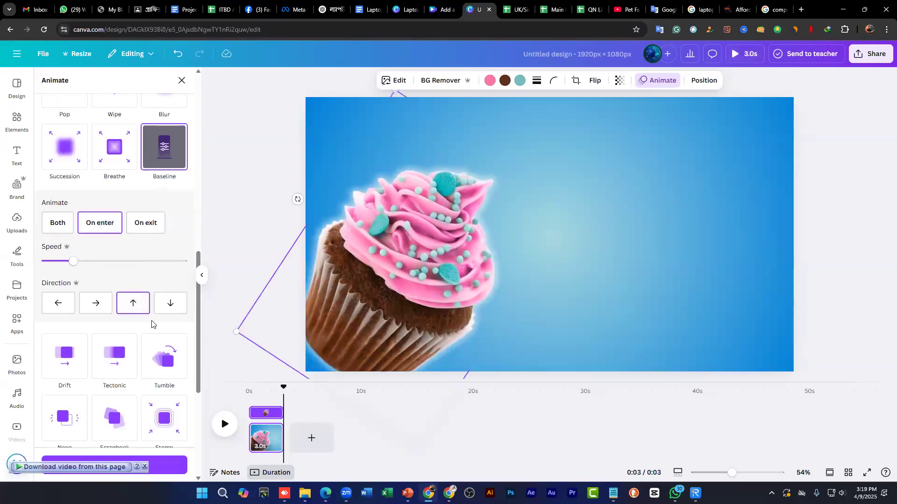
Step: Try the Baseline animation on exit and with a downward direction, and return to On enter moving upward at the slow speed
{"action": "scroll", "coordinate": [131, 281], "scroll_direction": "down", "scroll_amount": 5}
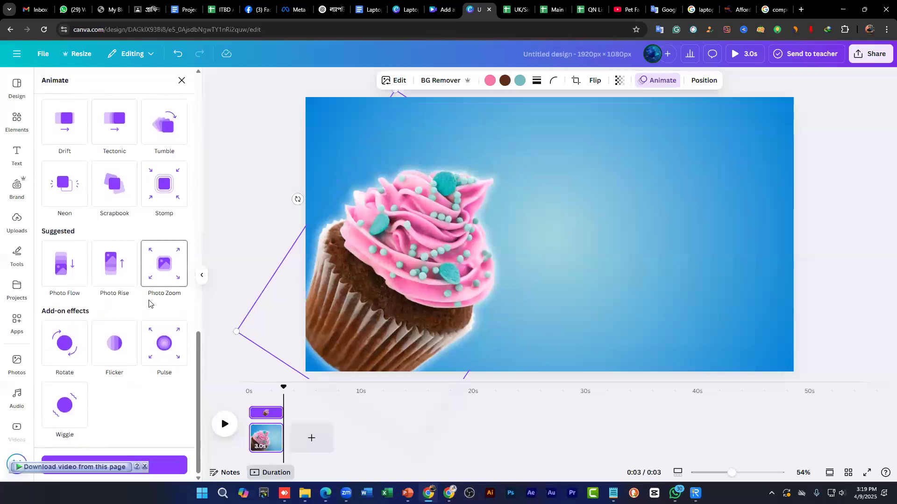
{"action": "scroll", "coordinate": [149, 298], "scroll_direction": "up", "scroll_amount": 6}
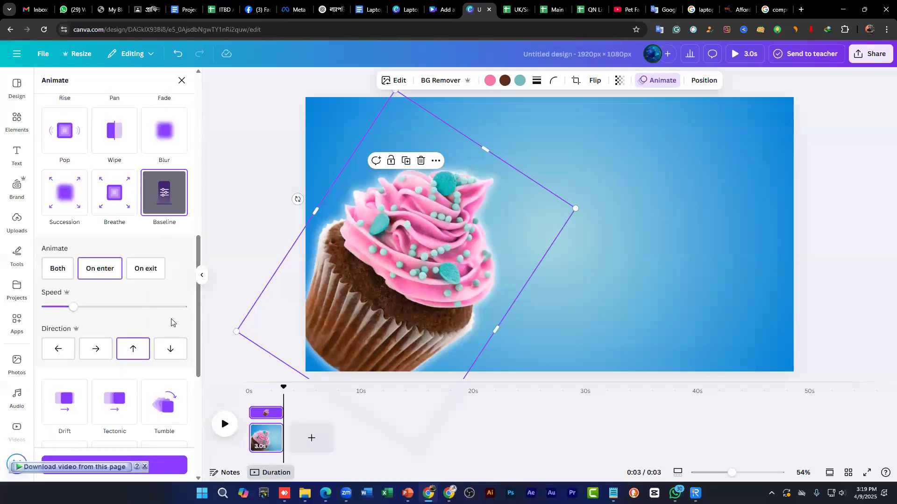
{"action": "left_click", "coordinate": [139, 272]}
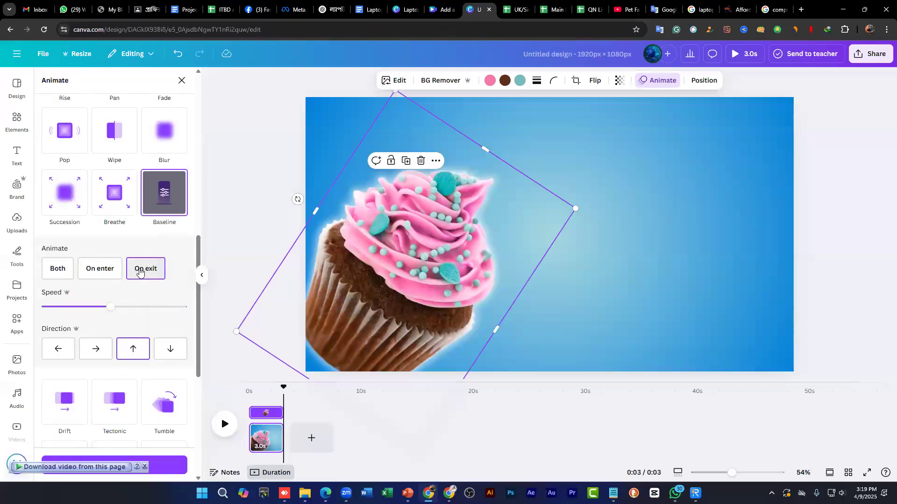
{"action": "left_click", "coordinate": [103, 273]}
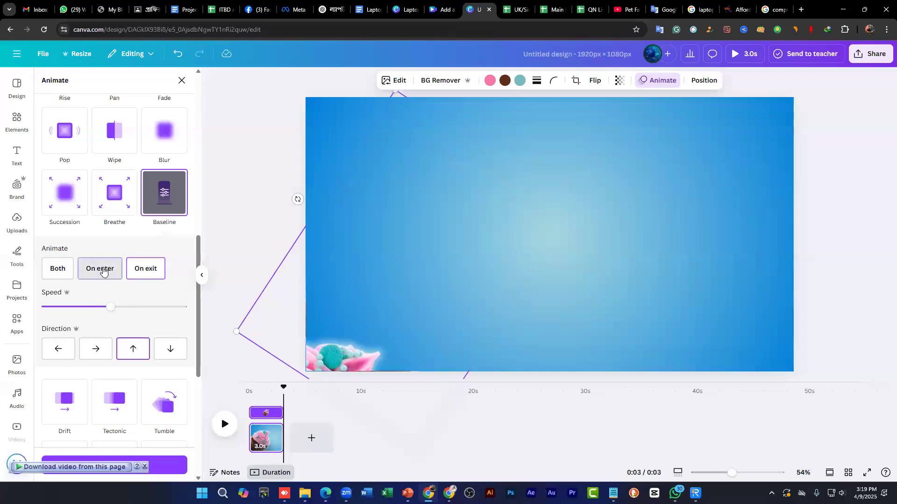
{"action": "left_click", "coordinate": [73, 306]}
{"action": "left_click", "coordinate": [132, 348]}
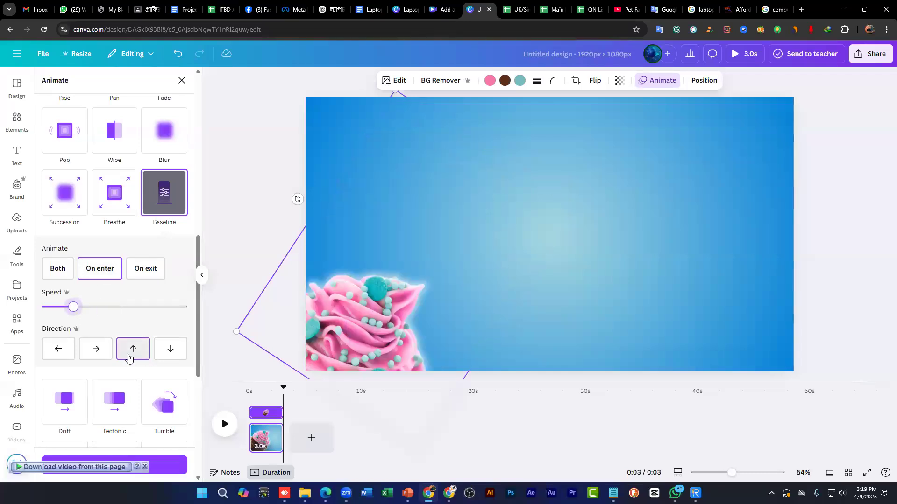
{"action": "left_click", "coordinate": [170, 349]}
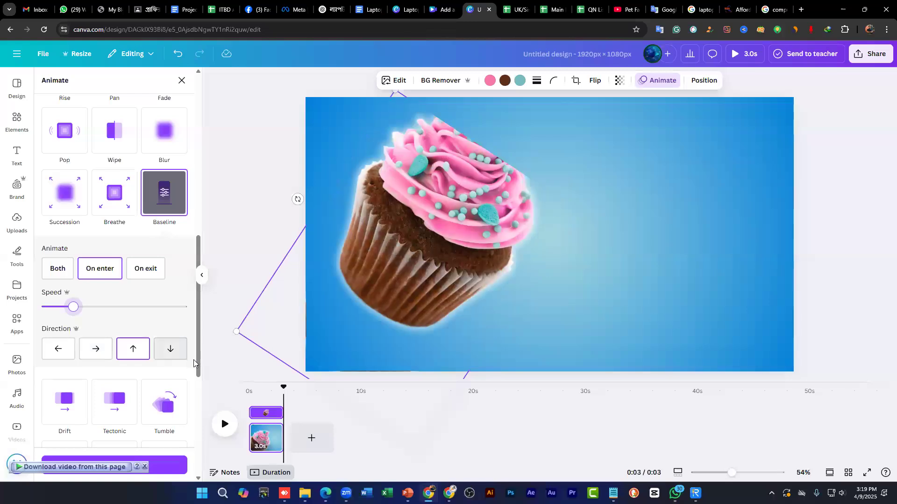
{"action": "left_click", "coordinate": [132, 348]}
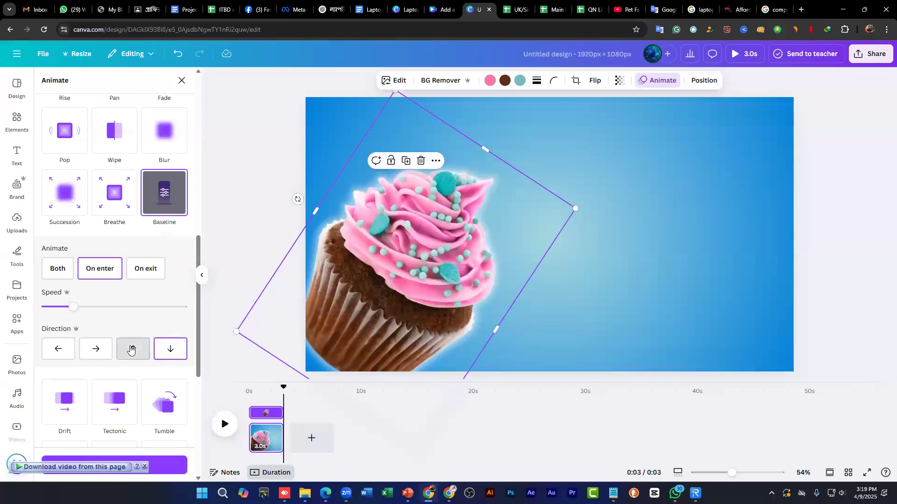
Step: Animate the cupcake with Baseline on both enter and exit, turn on the reversed exit animation, and play the page from the start
{"action": "left_click", "coordinate": [49, 277]}
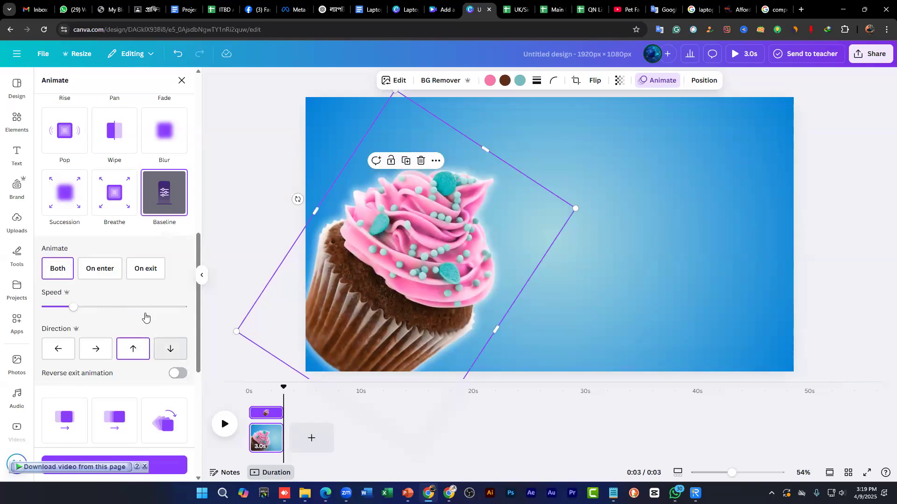
{"action": "left_click", "coordinate": [178, 374]}
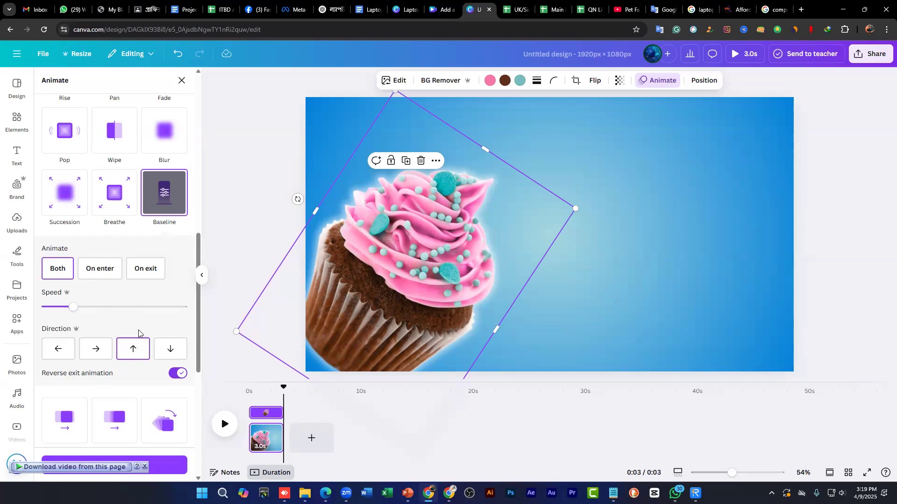
{"action": "left_click_drag", "start_coordinate": [283, 390], "coordinate": [230, 384]}
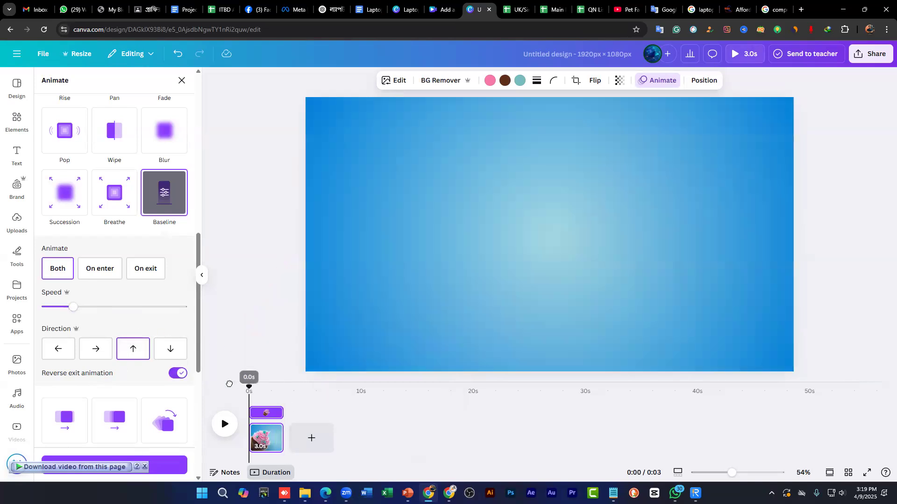
{"action": "left_click", "coordinate": [224, 424]}
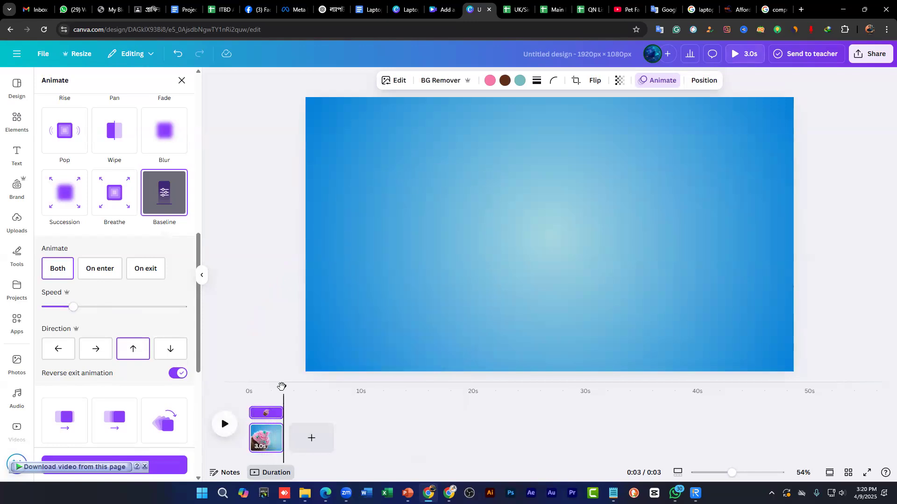
{"action": "left_click_drag", "start_coordinate": [282, 385], "coordinate": [243, 382]}
{"action": "left_click", "coordinate": [225, 425]}
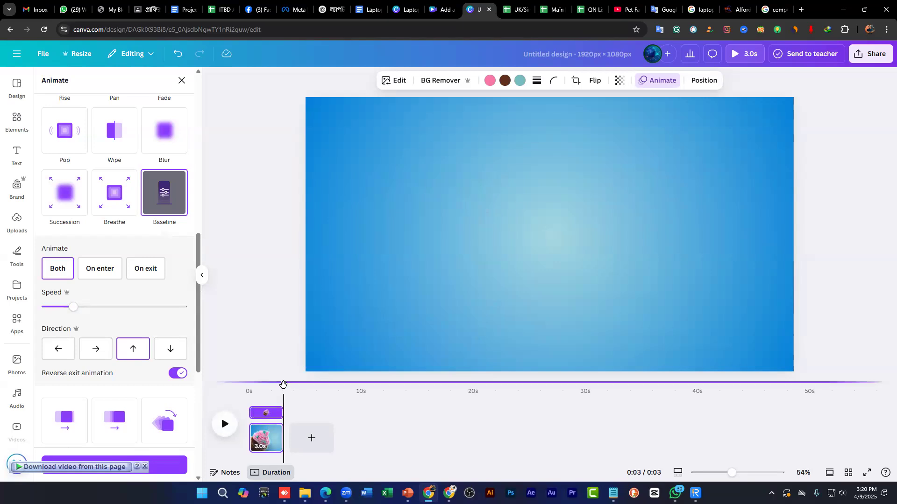
Step: Show the cupcake at about one second into the page, enlarge it slightly, and fine-tune its clockwise tilt
{"action": "left_click_drag", "start_coordinate": [282, 384], "coordinate": [258, 377]}
{"action": "left_click", "coordinate": [417, 252]}
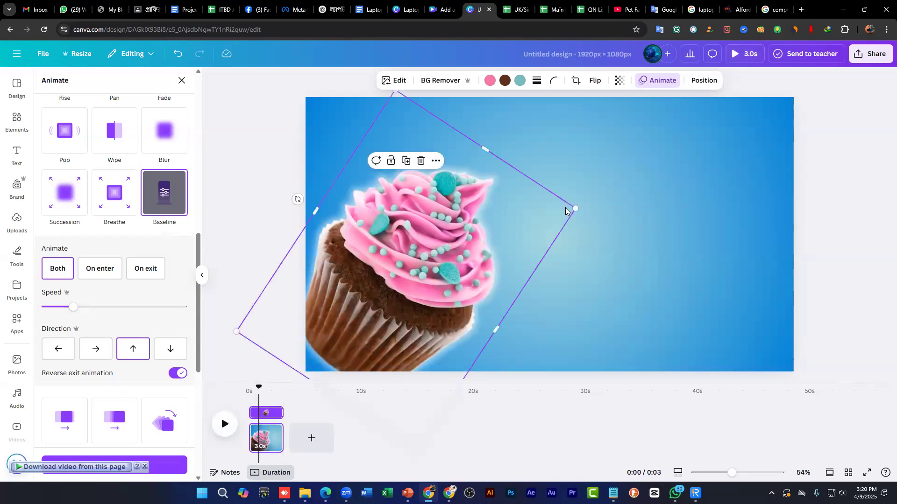
{"action": "left_click_drag", "start_coordinate": [564, 213], "coordinate": [593, 202]}
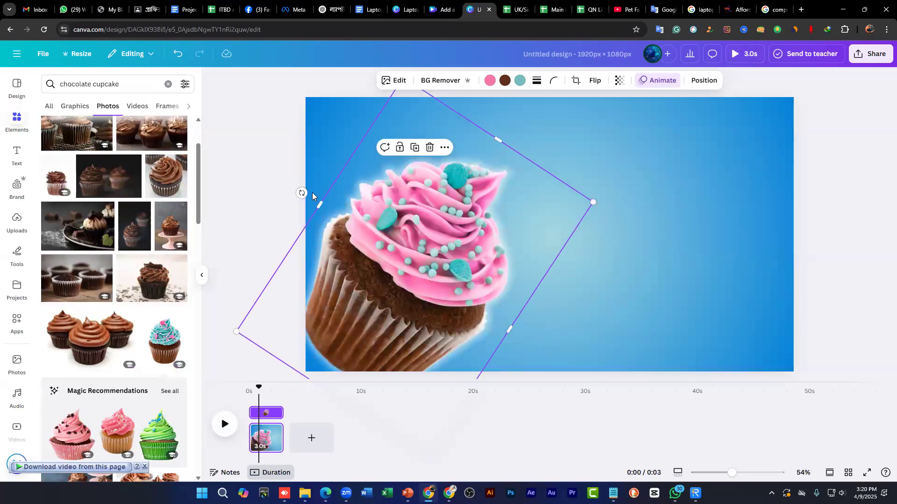
{"action": "left_click_drag", "start_coordinate": [312, 192], "coordinate": [295, 183]}
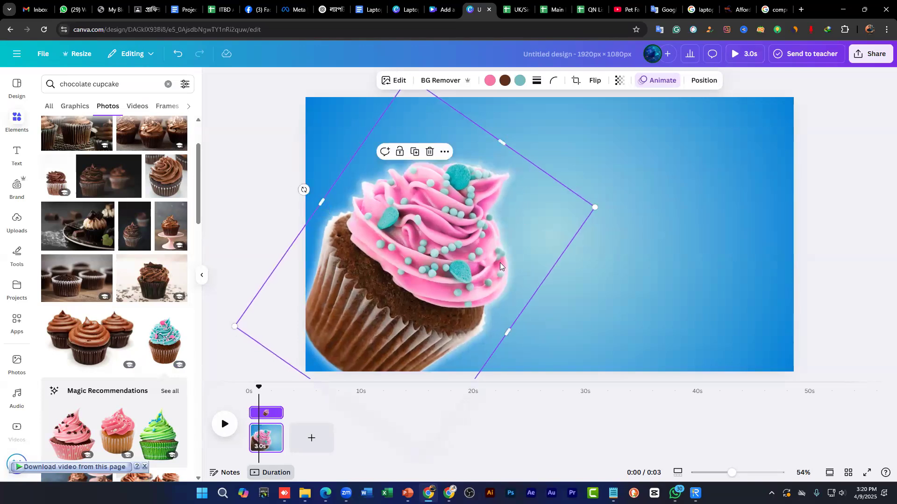
Step: Search the elements for "splash", filter to animated ones, and add the pink bursting splash graphic to the page
{"action": "left_click", "coordinate": [168, 84]}
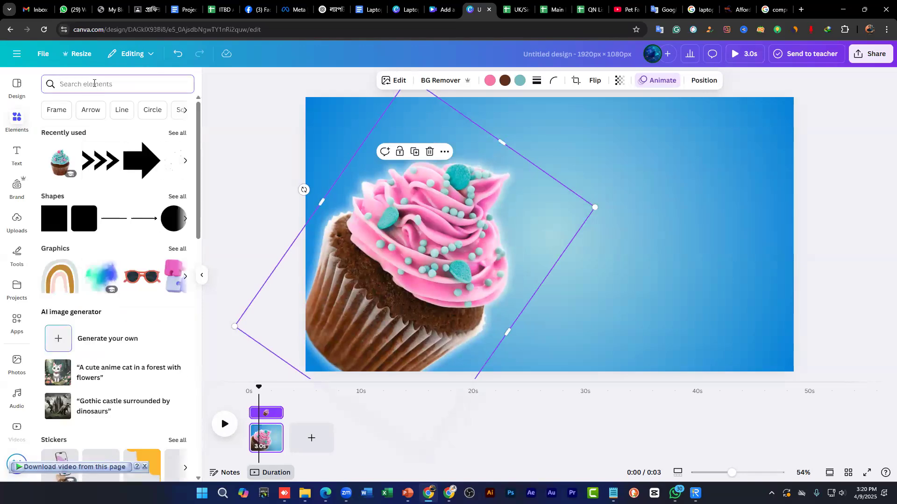
{"action": "type", "text": "splash"}
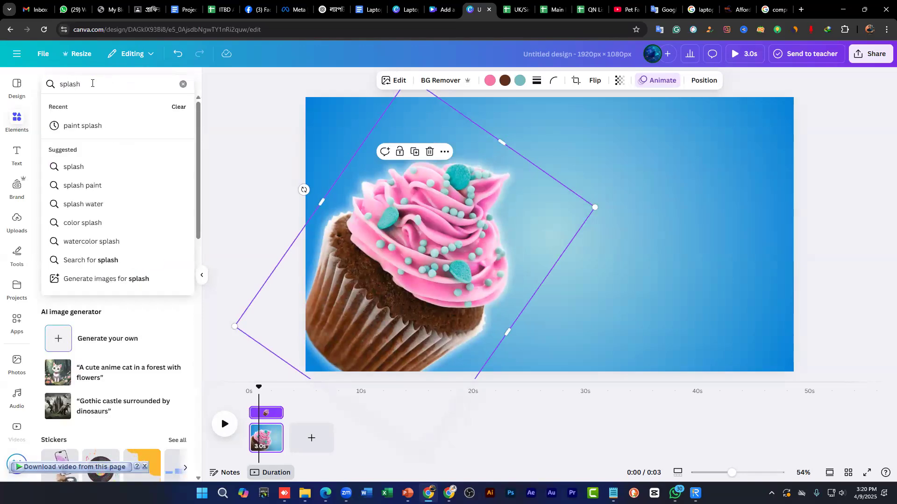
{"action": "key", "text": "Return"}
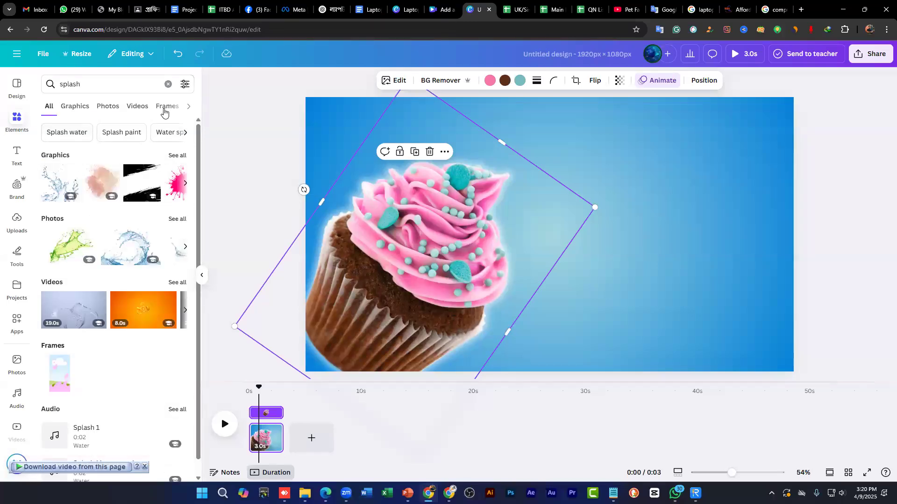
{"action": "left_click", "coordinate": [186, 84]}
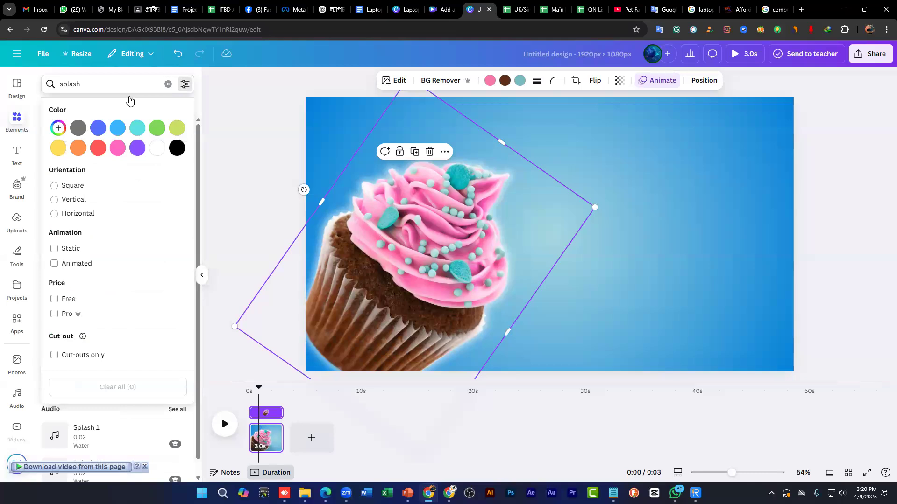
{"action": "left_click", "coordinate": [64, 265]}
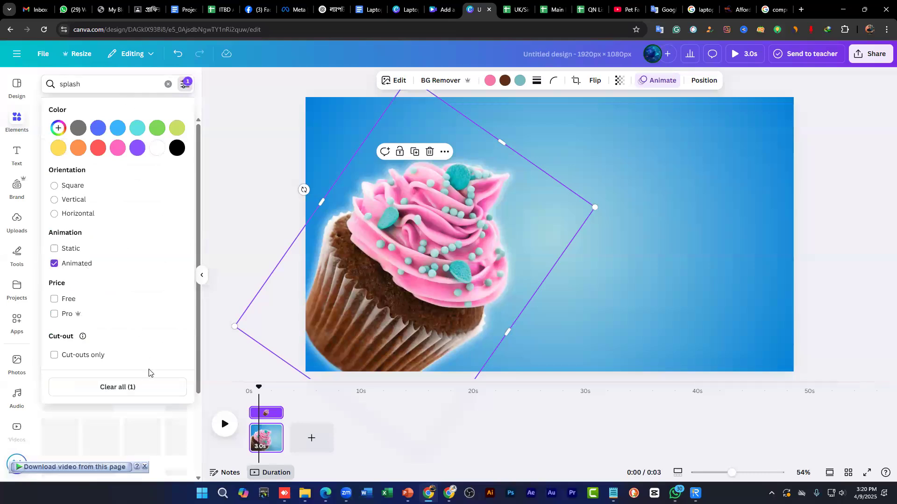
{"action": "left_click", "coordinate": [211, 317]}
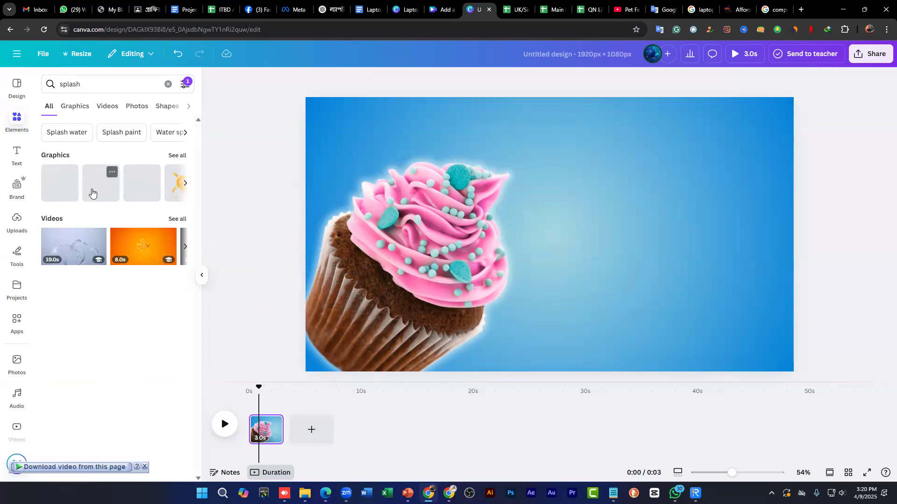
{"action": "left_click", "coordinate": [60, 183]}
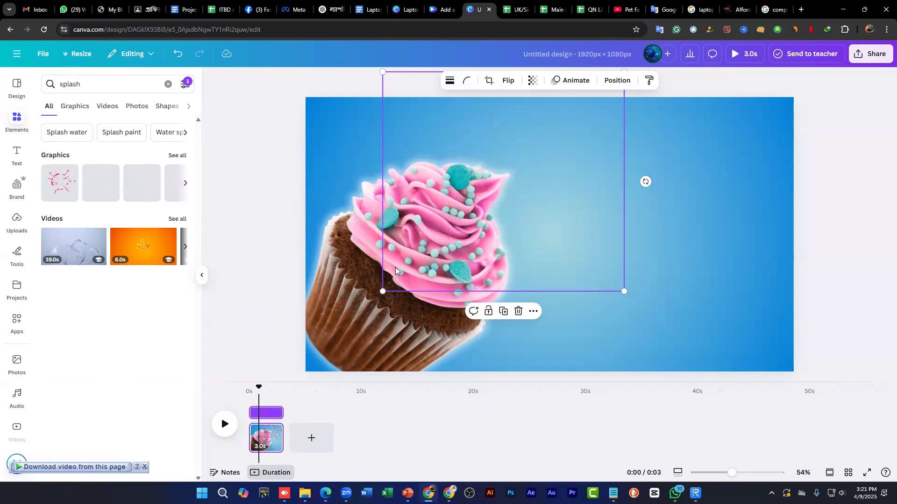
Step: Move the splash graphic's layer beneath the cupcake and play the page from the start
{"action": "left_click", "coordinate": [617, 80]}
{"action": "left_click", "coordinate": [161, 105]}
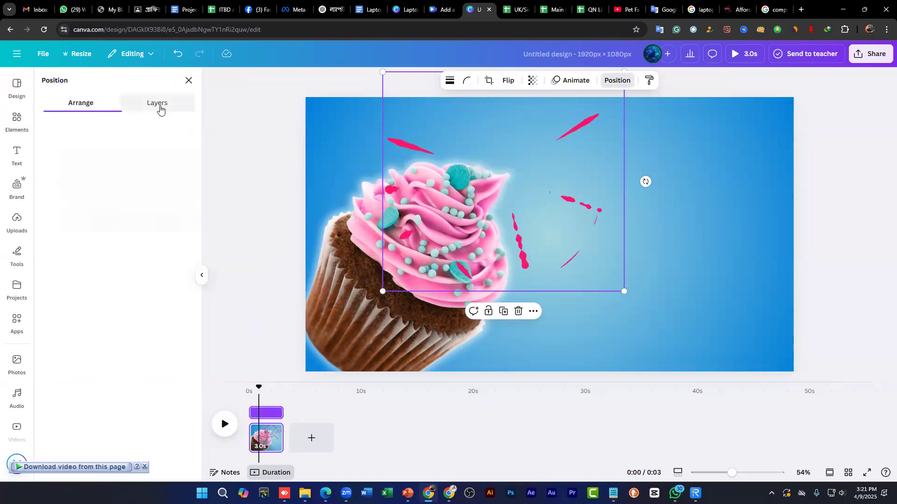
{"action": "left_click_drag", "start_coordinate": [120, 160], "coordinate": [128, 204]}
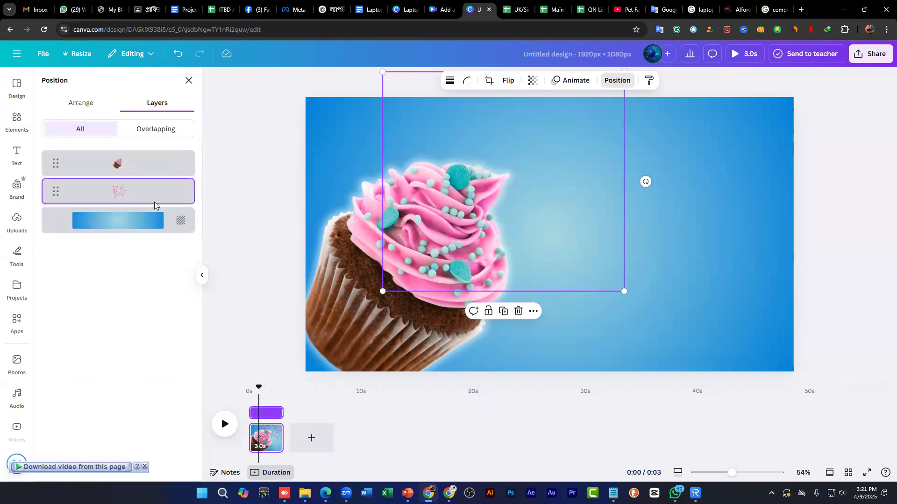
{"action": "left_click_drag", "start_coordinate": [261, 389], "coordinate": [249, 388]}
{"action": "left_click", "coordinate": [225, 423]}
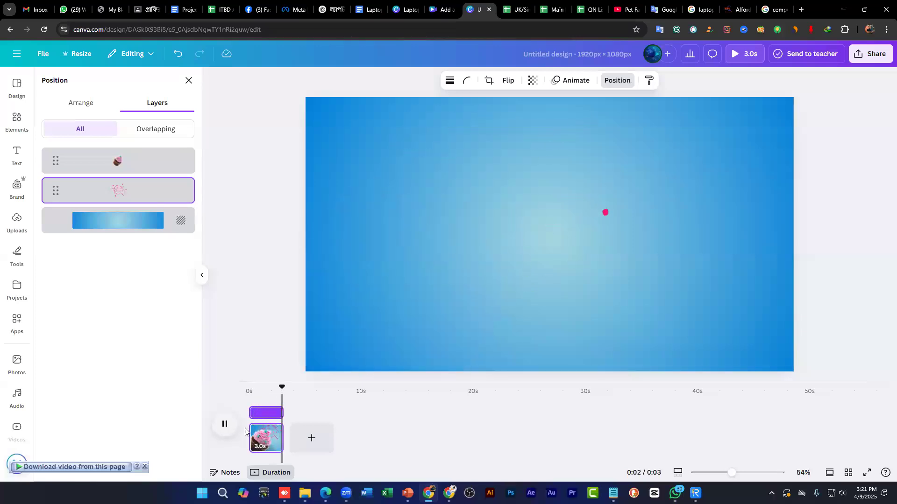
{"action": "left_click_drag", "start_coordinate": [282, 386], "coordinate": [250, 378]}
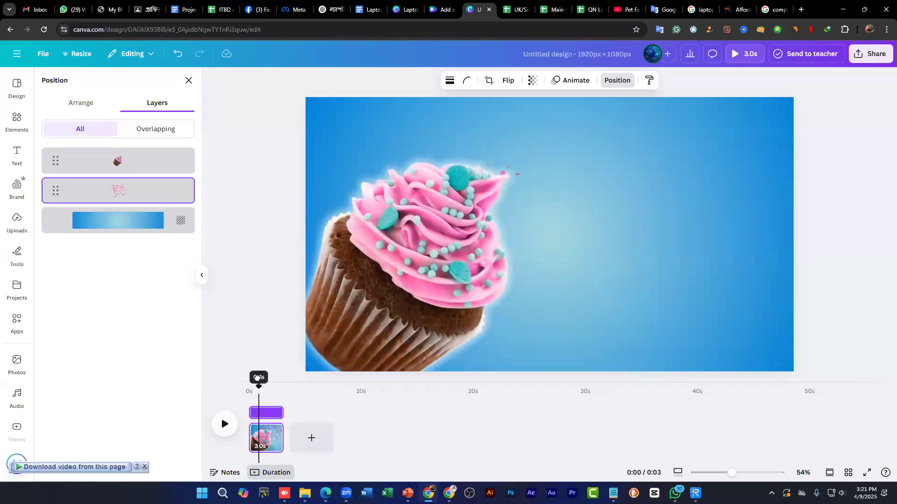
Step: Switch to the reference cupcake design, play its opening pages to examine the splash timing, and return to the new design
{"action": "left_click", "coordinate": [438, 4]}
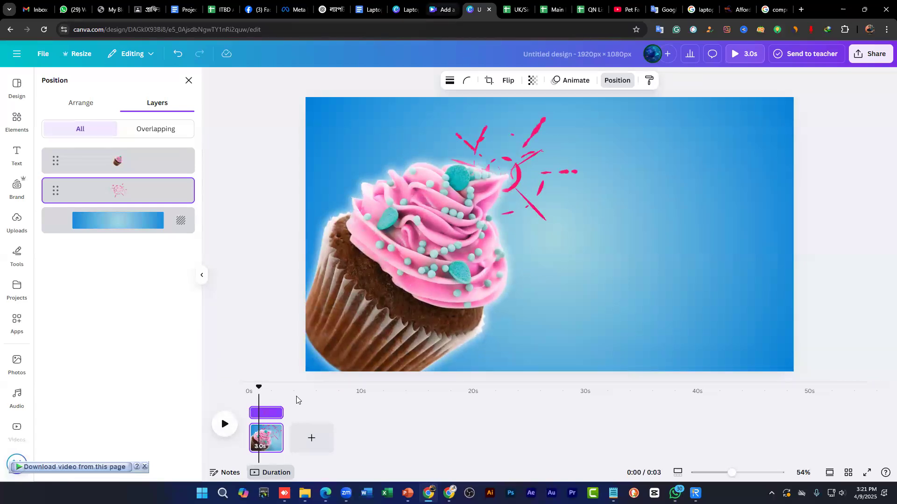
{"action": "left_click", "coordinate": [213, 416]}
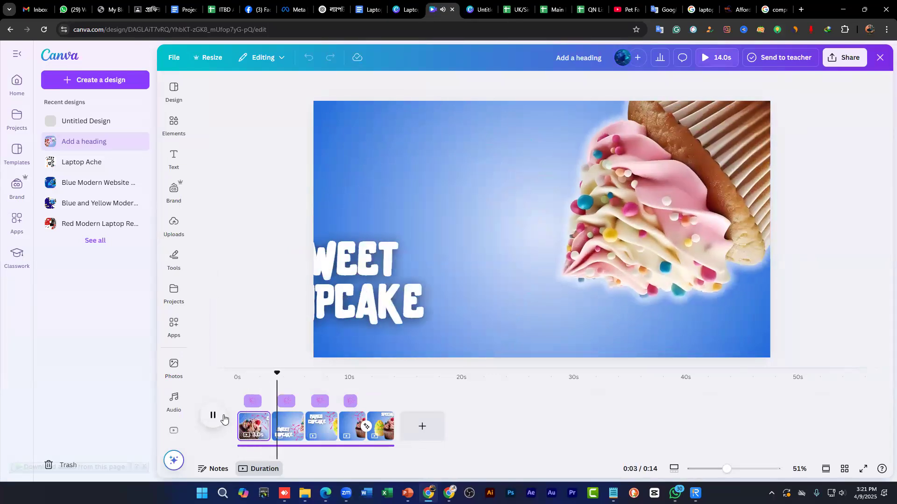
{"action": "left_click", "coordinate": [213, 415]}
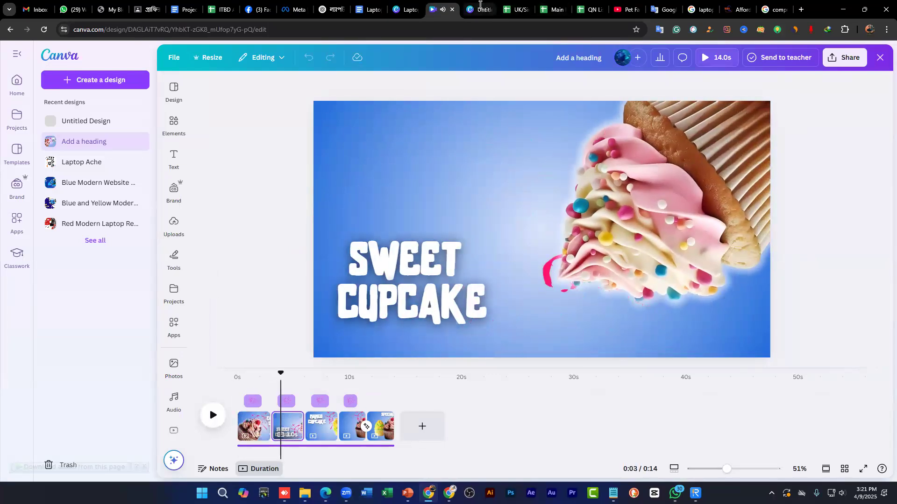
{"action": "left_click", "coordinate": [488, 9]}
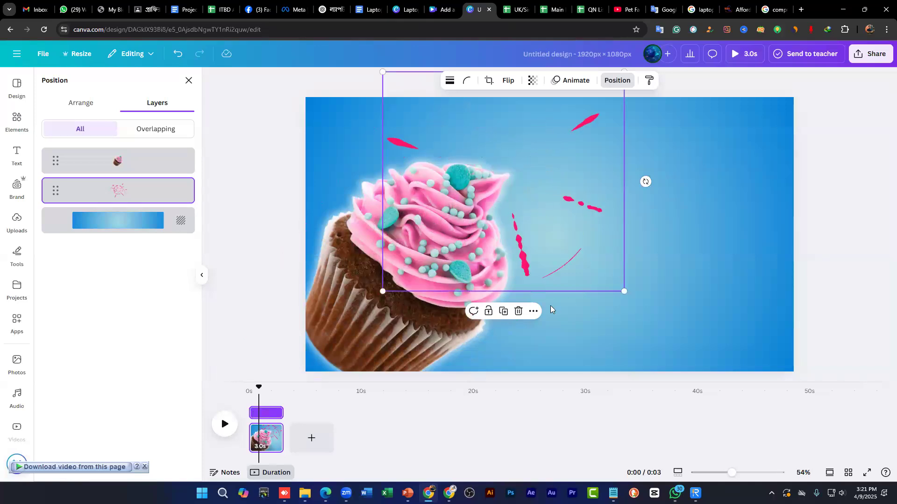
Step: Inspect the splash graphic's element timing option and compare the timeline tracks of the cupcake and the splash
{"action": "left_click", "coordinate": [533, 311]}
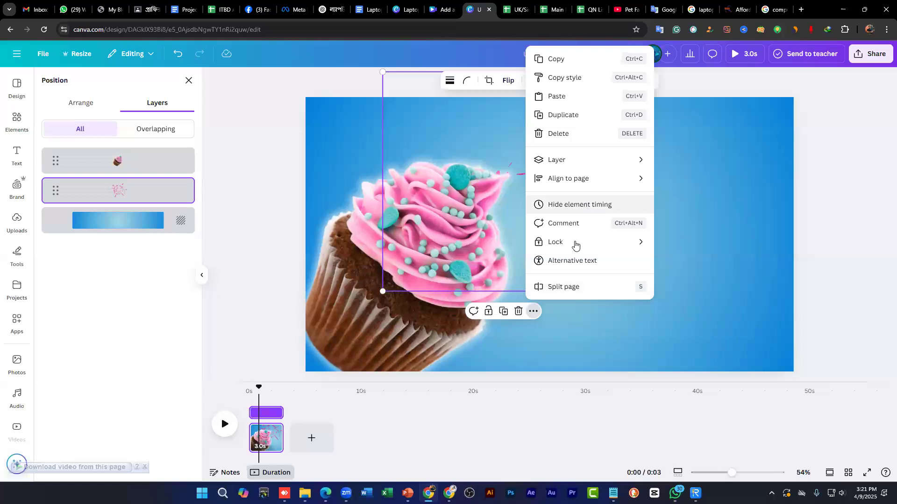
{"action": "left_click", "coordinate": [492, 120]}
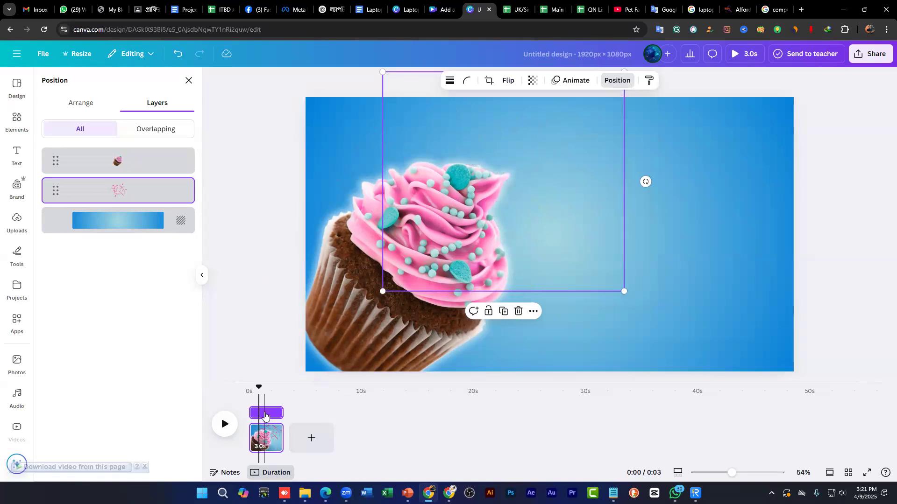
{"action": "left_click", "coordinate": [661, 224]}
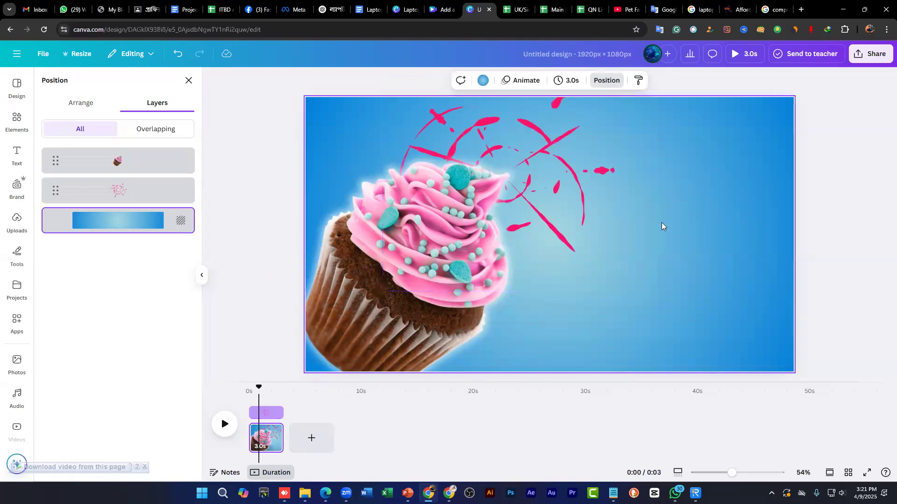
{"action": "left_click", "coordinate": [402, 258]}
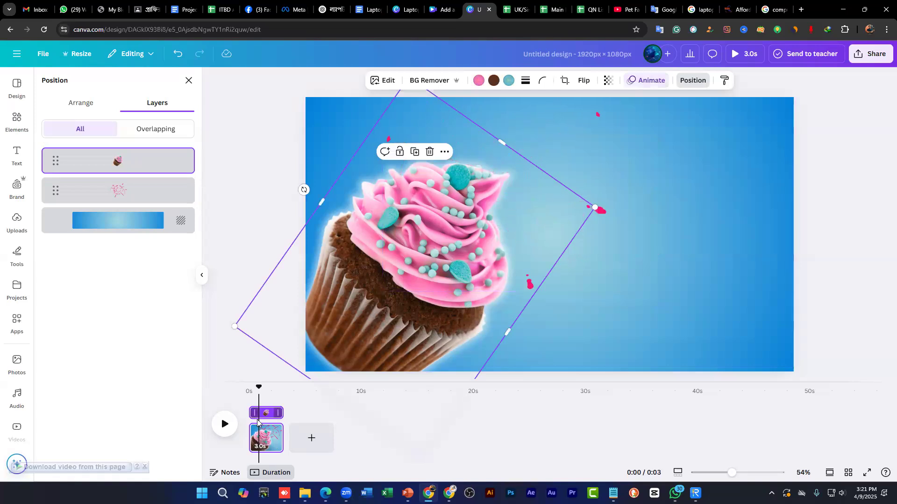
{"action": "left_click", "coordinate": [569, 149]}
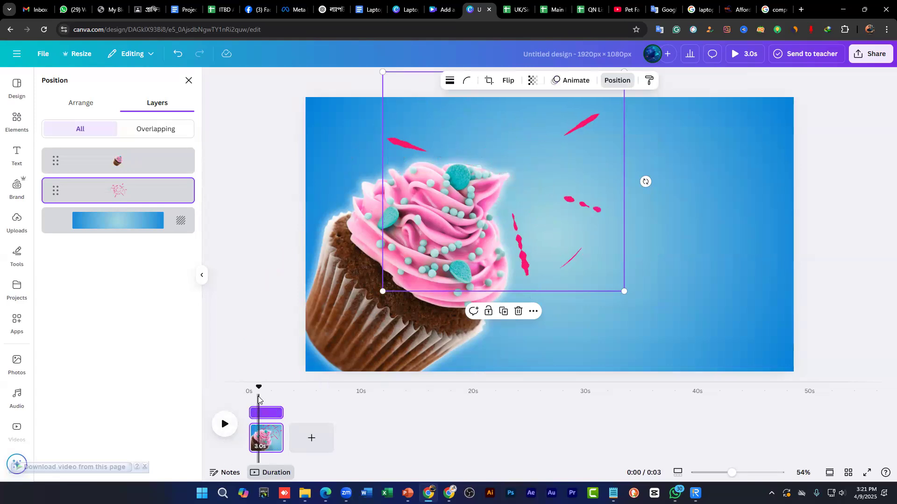
Step: Trim the splash graphic's timeline track at both ends to the middle of the page's duration and play the page from the start
{"action": "mouse_move", "coordinate": [258, 386]}
{"action": "left_mouse_down"}
{"action": "mouse_move", "coordinate": [246, 384]}
{"action": "mouse_move", "coordinate": [259, 384]}
{"action": "left_mouse_up"}
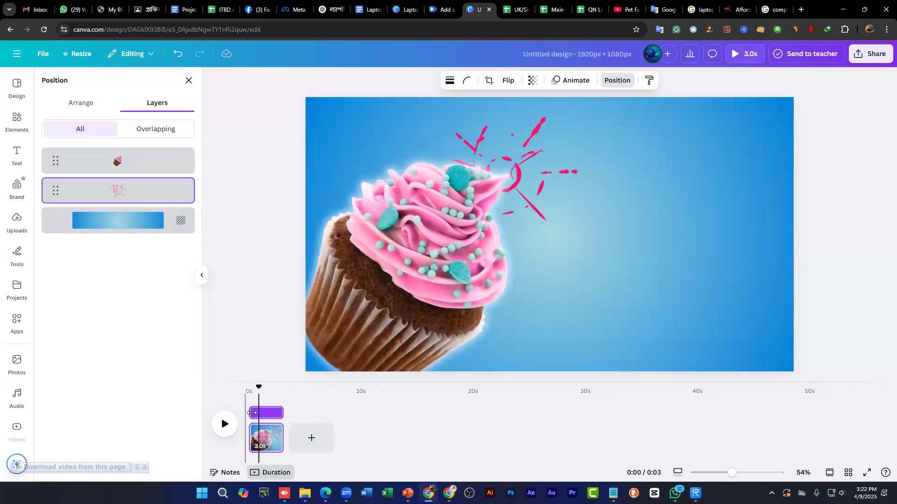
{"action": "left_click_drag", "start_coordinate": [257, 412], "coordinate": [263, 413]}
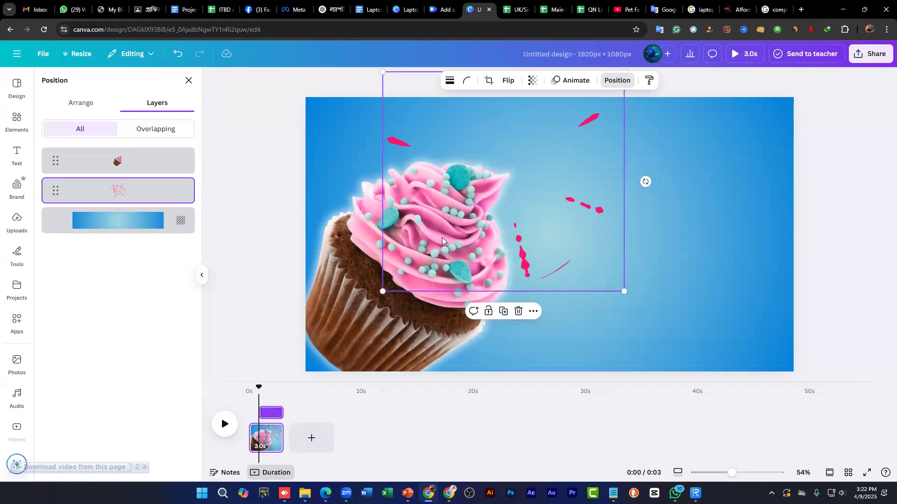
{"action": "left_click_drag", "start_coordinate": [259, 386], "coordinate": [221, 373]}
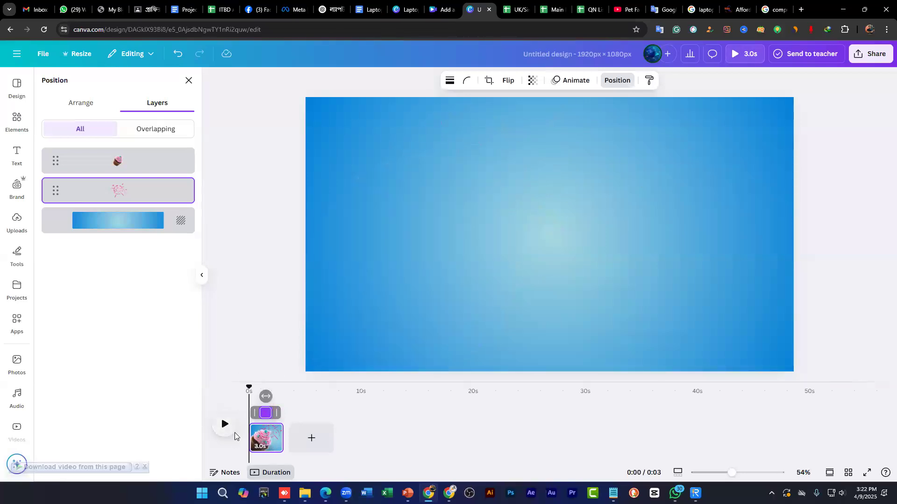
{"action": "key", "text": "space"}
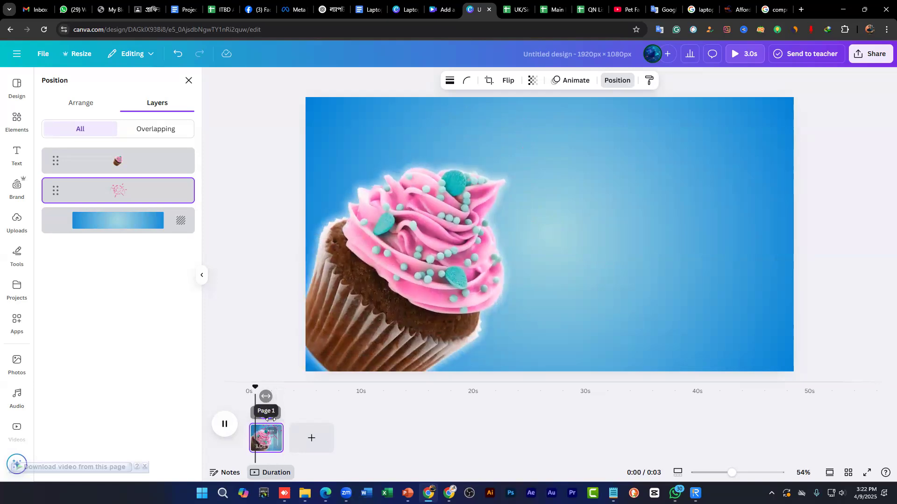
Step: Slightly lower the speed of the cupcake's Baseline animation and replay the page to check the motion
{"action": "left_click", "coordinate": [377, 276]}
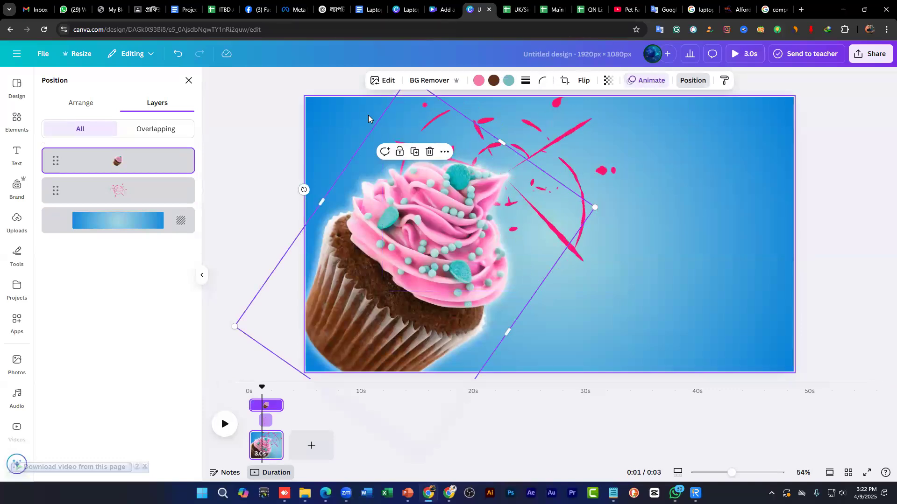
{"action": "left_click", "coordinate": [648, 82]}
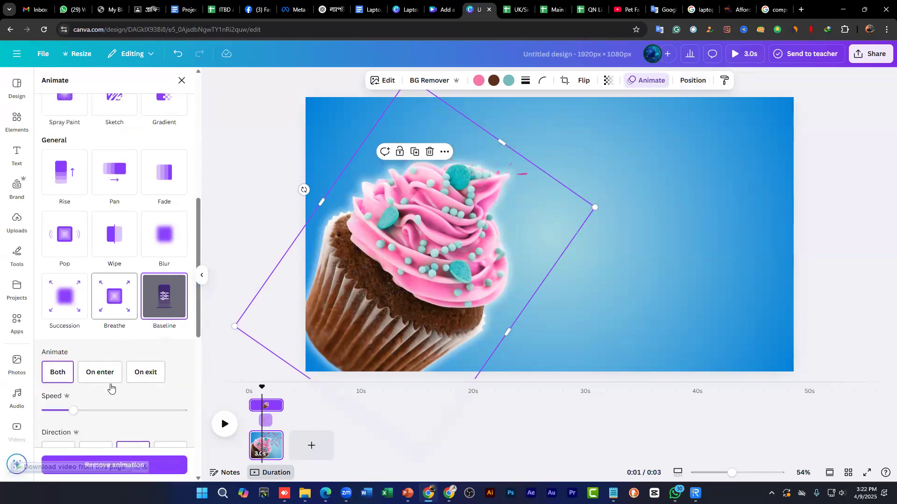
{"action": "scroll", "coordinate": [112, 385], "scroll_direction": "down", "scroll_amount": 1}
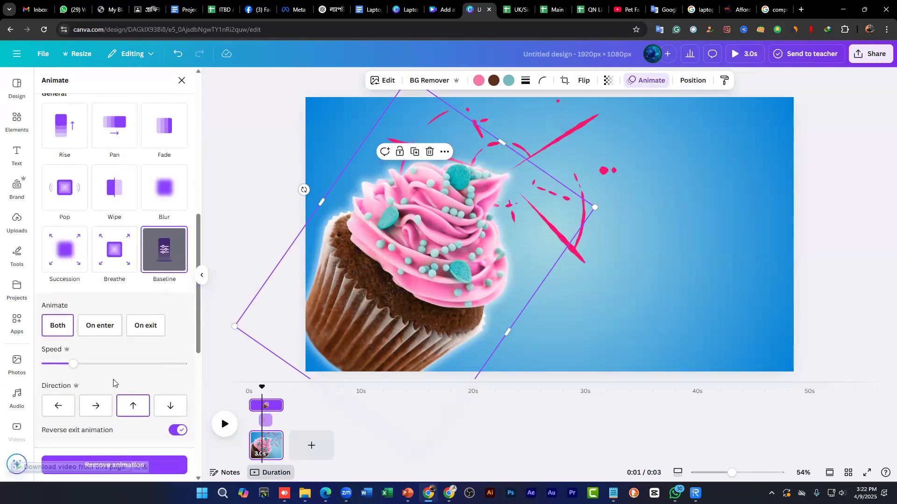
{"action": "scroll", "coordinate": [107, 346], "scroll_direction": "down", "scroll_amount": 1}
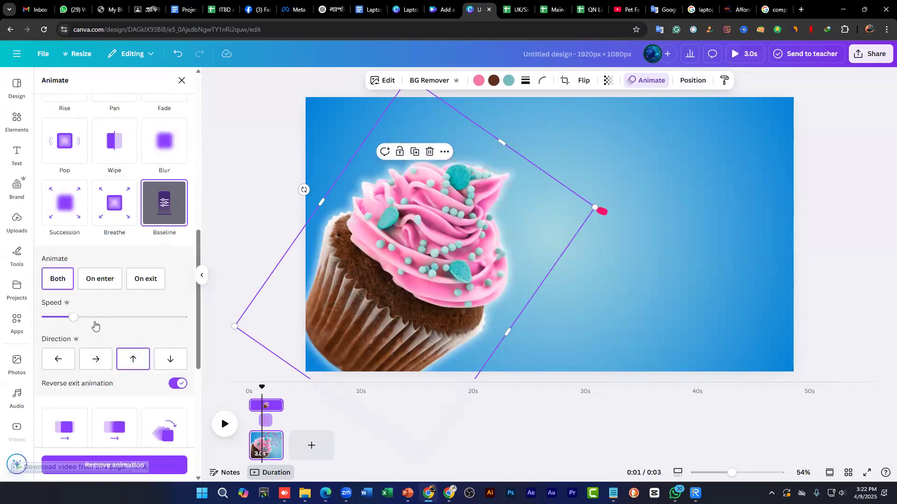
{"action": "left_click_drag", "start_coordinate": [72, 317], "coordinate": [65, 318]}
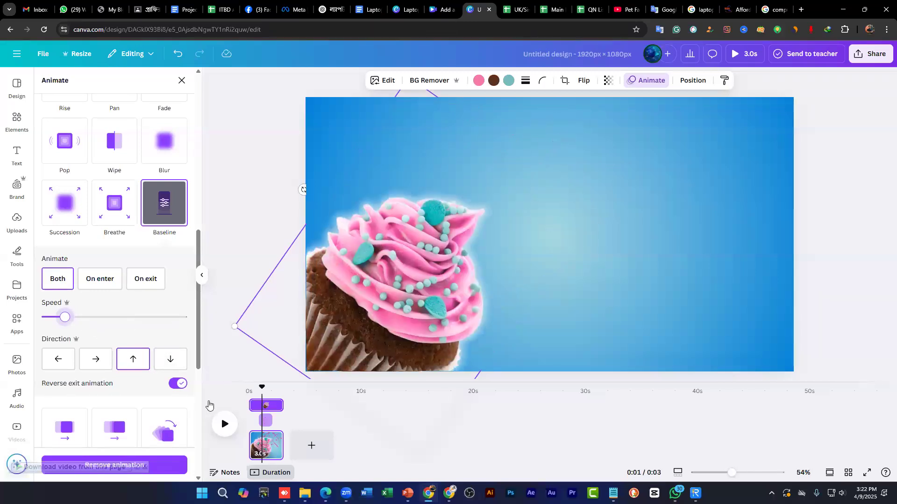
{"action": "left_click", "coordinate": [226, 422]}
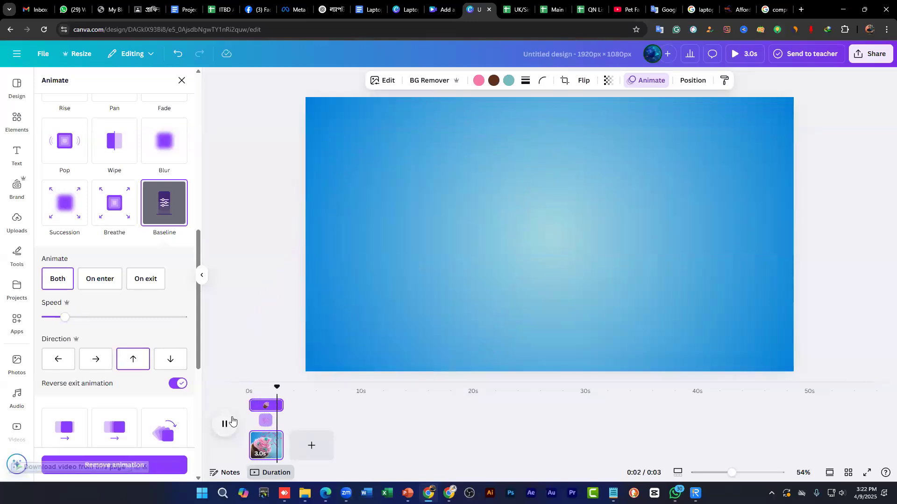
{"action": "left_click_drag", "start_coordinate": [284, 387], "coordinate": [249, 377]}
{"action": "key", "text": "space"}
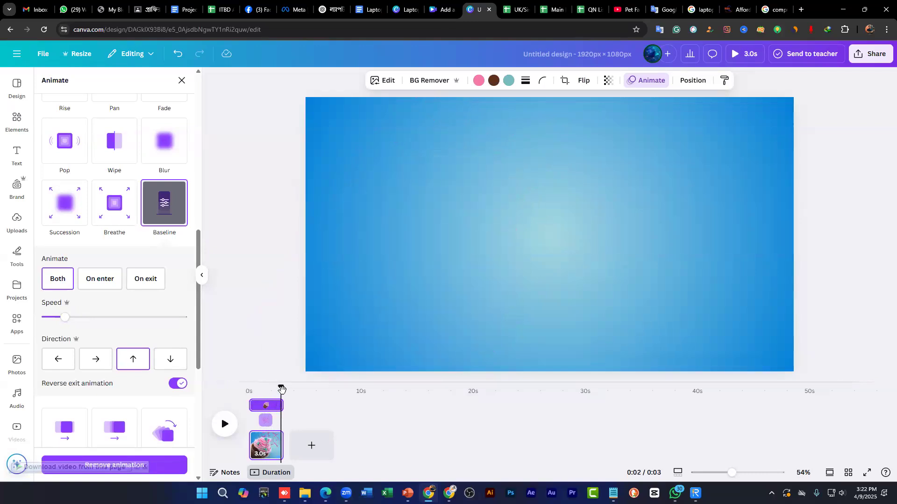
Step: Extend the splash graphic's track to begin slightly earlier, at about 0.7 s, and replay the page from the start
{"action": "mouse_move", "coordinate": [260, 385]}
{"action": "left_mouse_down"}
{"action": "mouse_move", "coordinate": [251, 376]}
{"action": "mouse_move", "coordinate": [257, 381]}
{"action": "left_mouse_up"}
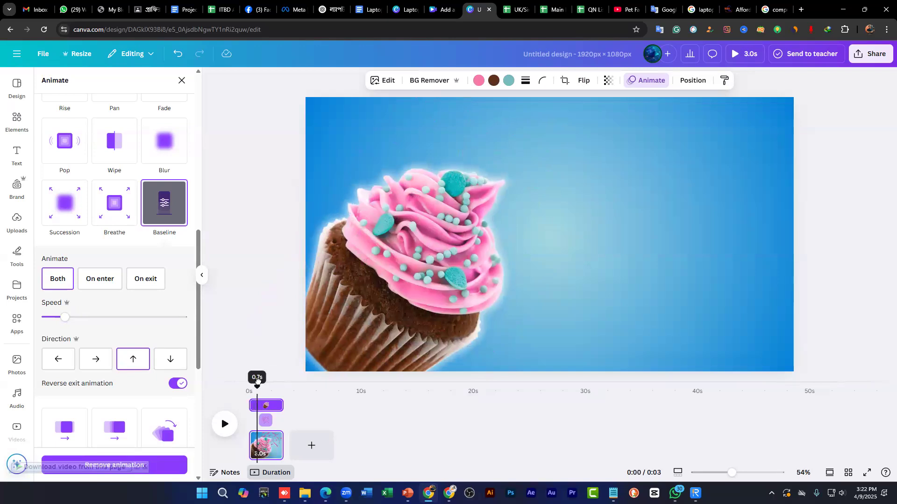
{"action": "left_click", "coordinate": [267, 424]}
{"action": "left_click_drag", "start_coordinate": [267, 388], "coordinate": [256, 386]}
{"action": "left_click_drag", "start_coordinate": [259, 421], "coordinate": [255, 419]}
{"action": "mouse_move", "coordinate": [258, 389]}
{"action": "left_mouse_down"}
{"action": "mouse_move", "coordinate": [275, 387]}
{"action": "mouse_move", "coordinate": [249, 387]}
{"action": "left_mouse_up"}
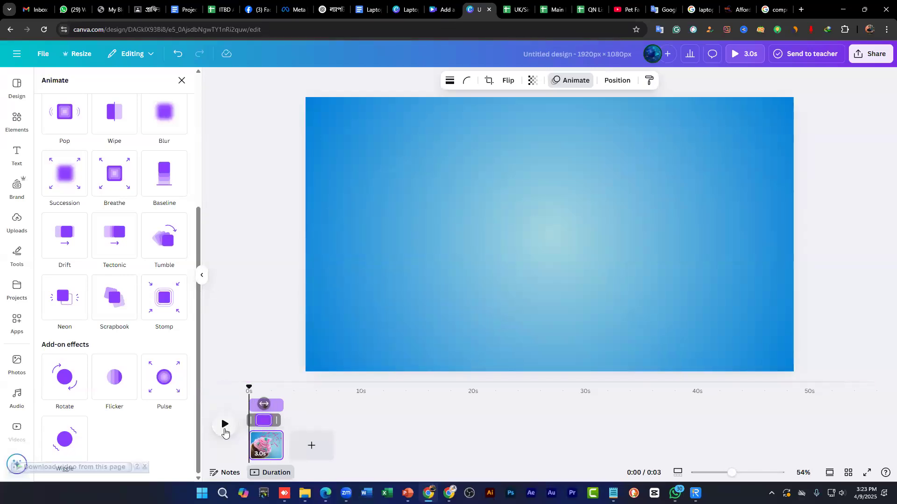
{"action": "left_click", "coordinate": [225, 431]}
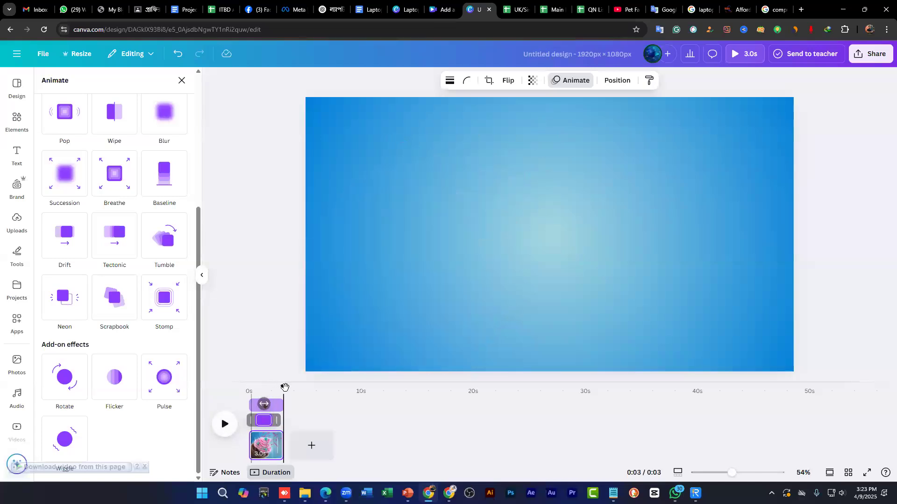
{"action": "key", "text": "space"}
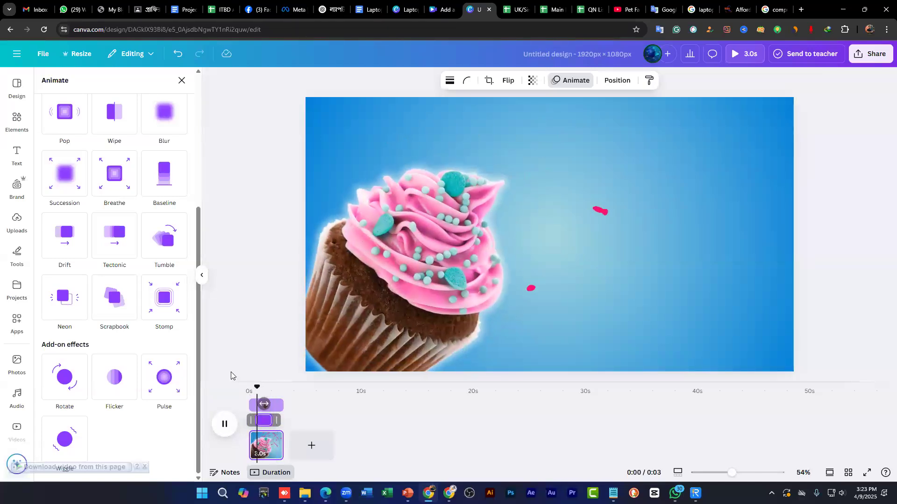
{"action": "left_click", "coordinate": [277, 391]}
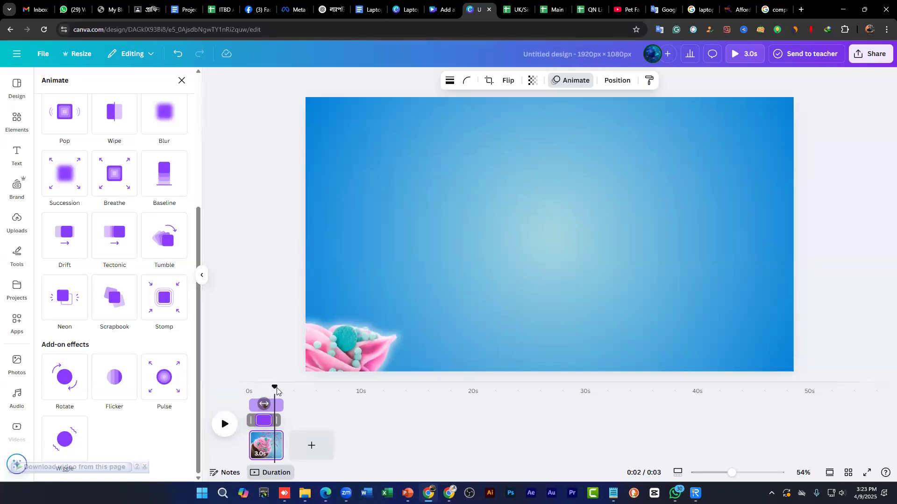
Step: Switch to the reference cupcake design, inspect the font of the first page's heading, and return to the new design
{"action": "left_click", "coordinate": [445, 10]}
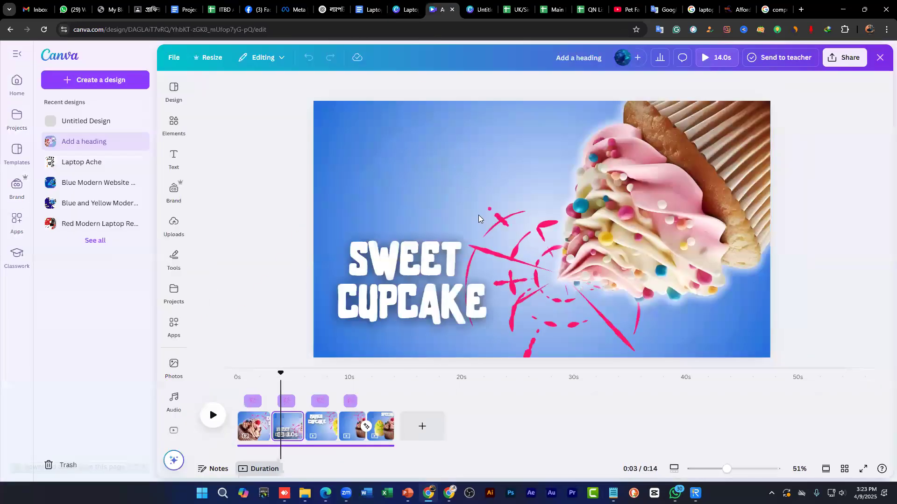
{"action": "left_click", "coordinate": [251, 375]}
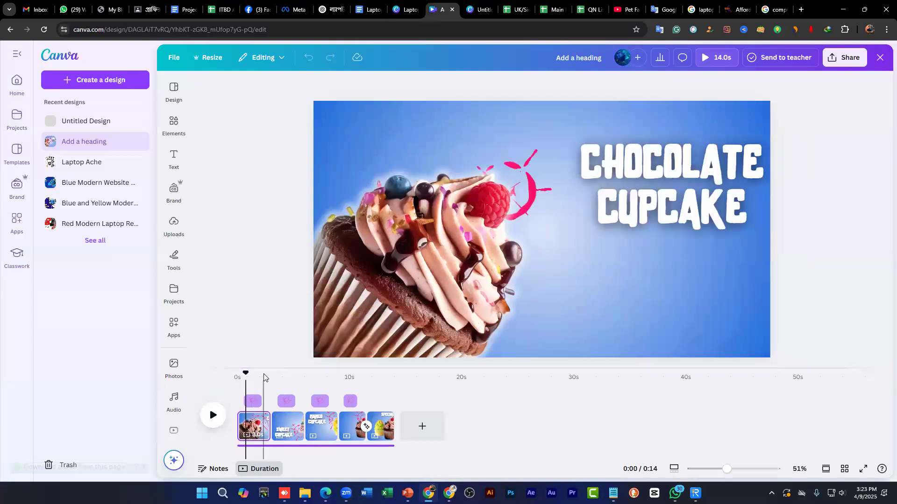
{"action": "left_click", "coordinate": [659, 176]}
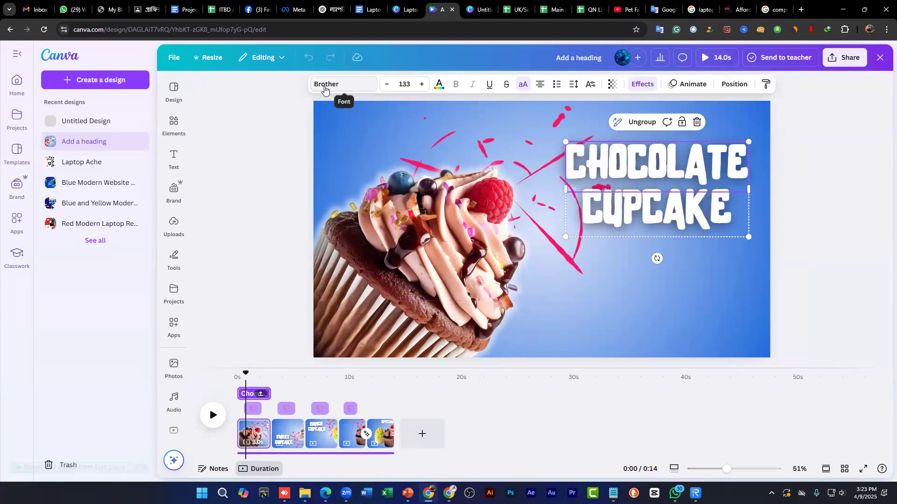
{"action": "left_click", "coordinate": [473, 10]}
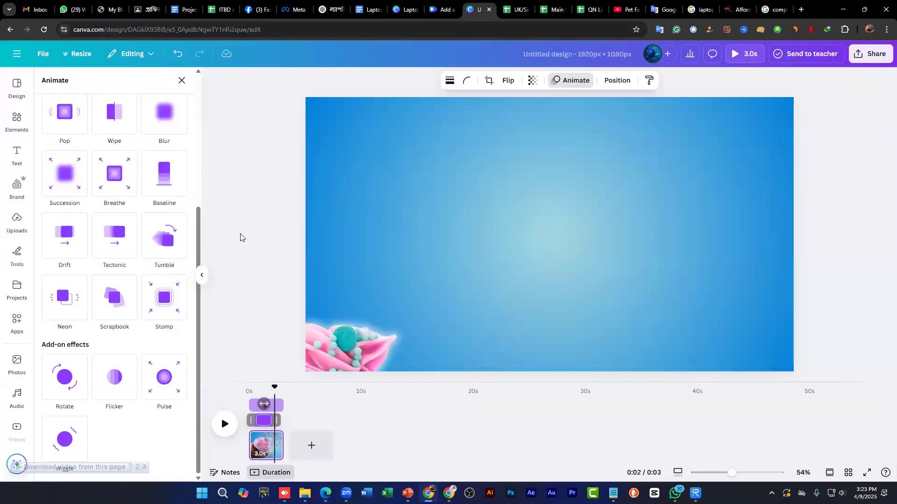
Step: Add a default heading to the page and place it in the upper-right area beside the cupcake
{"action": "left_click", "coordinate": [263, 387]}
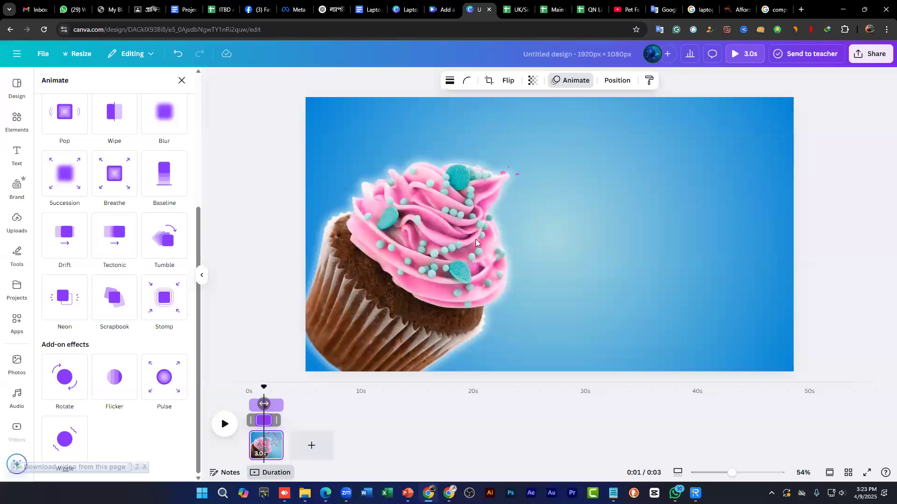
{"action": "left_click", "coordinate": [15, 157]}
{"action": "left_click_drag", "start_coordinate": [94, 189], "coordinate": [510, 254]}
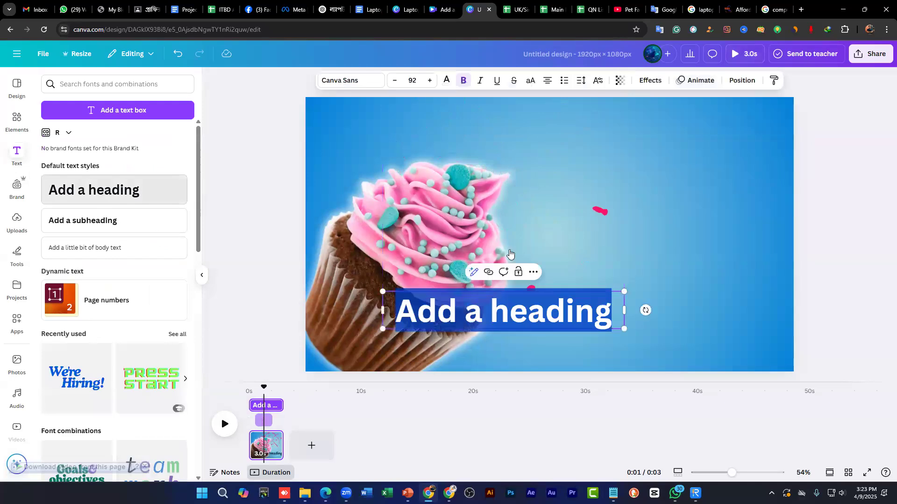
{"action": "left_click", "coordinate": [577, 318]}
{"action": "left_click_drag", "start_coordinate": [577, 318], "coordinate": [716, 173]}
Step: Replace the heading's placeholder text with "Chocolate Cupcake", one word per line
{"action": "double_click", "coordinate": [713, 175]}
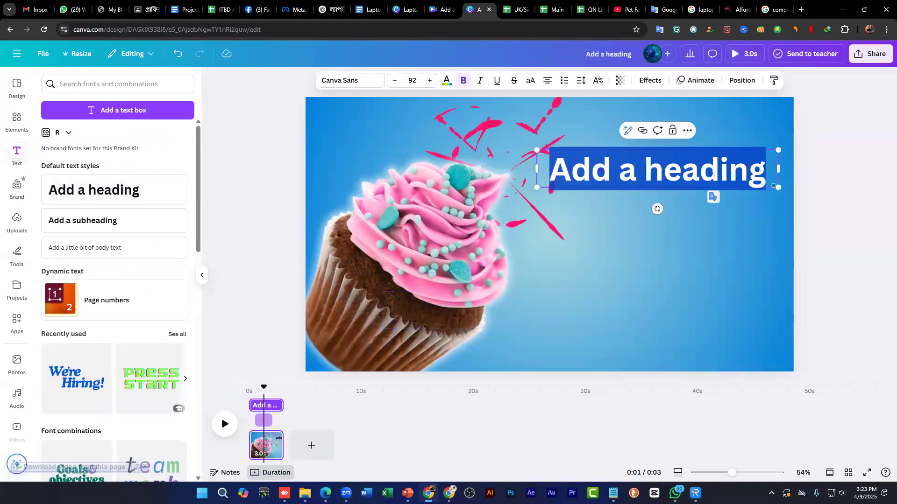
{"action": "type", "text": "Chocolate"}
{"action": "key", "text": "Return"}
{"action": "type", "text": "C"}
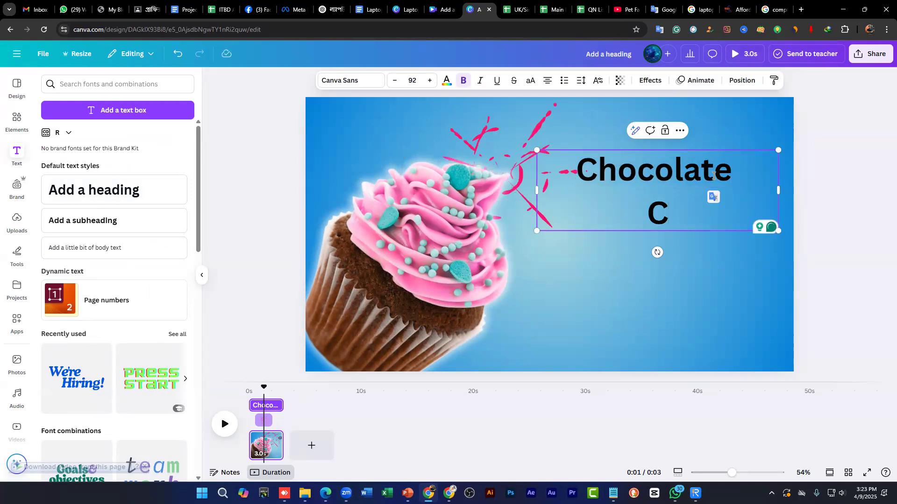
{"action": "type", "text": "upcake"}
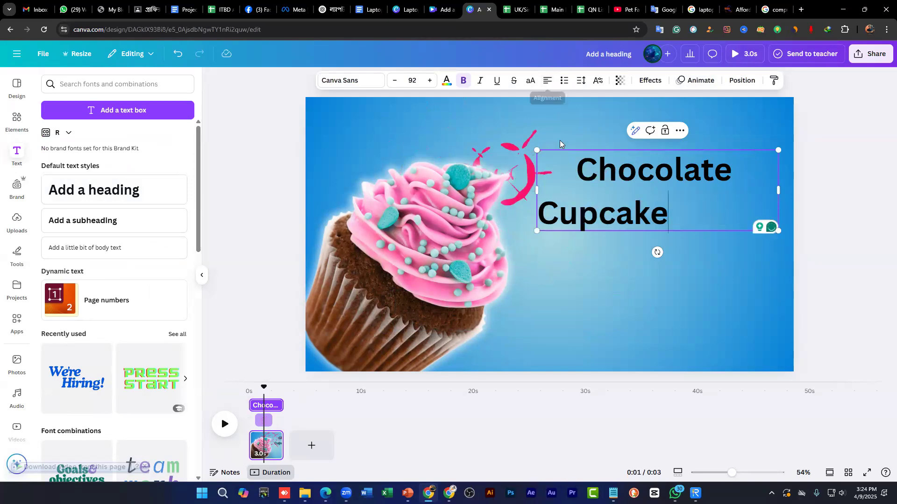
Step: Left-align both lines of the heading and narrow its text box to the words, closer to the page's upper-right corner
{"action": "key", "text": "ctrl+a"}
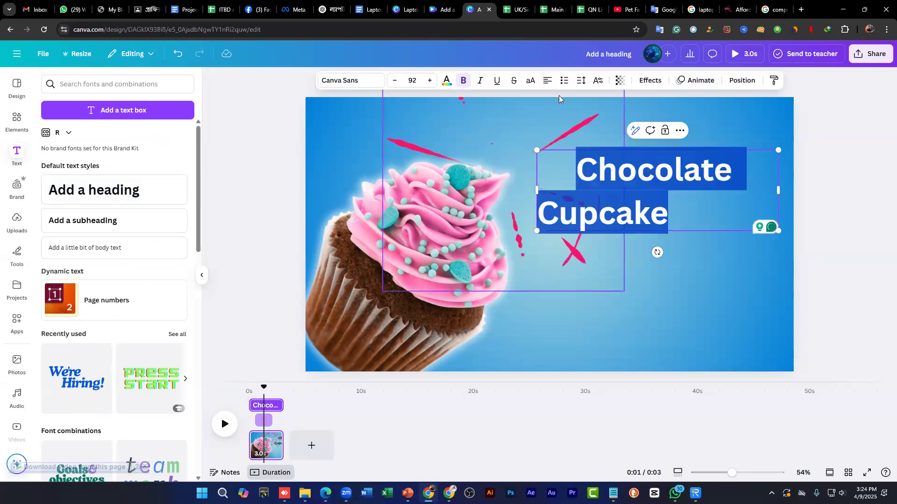
{"action": "left_click", "coordinate": [545, 80]}
{"action": "left_click", "coordinate": [545, 84]}
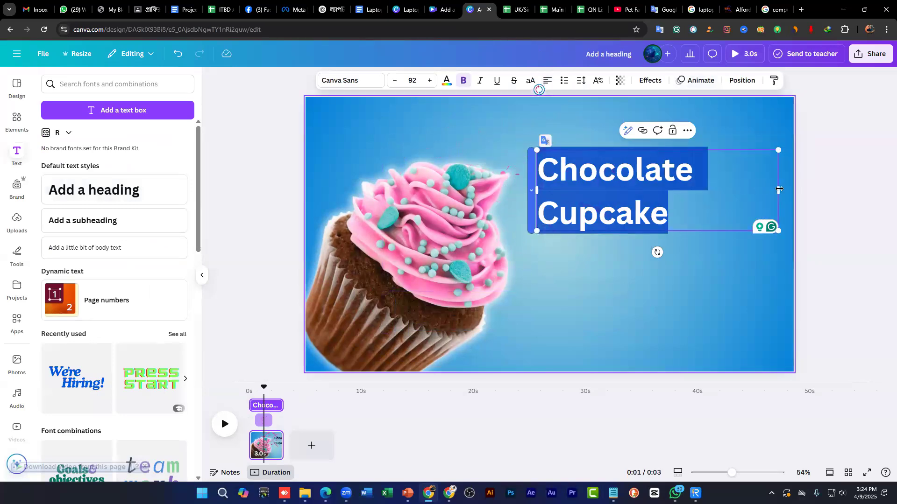
{"action": "left_click_drag", "start_coordinate": [778, 190], "coordinate": [716, 162]}
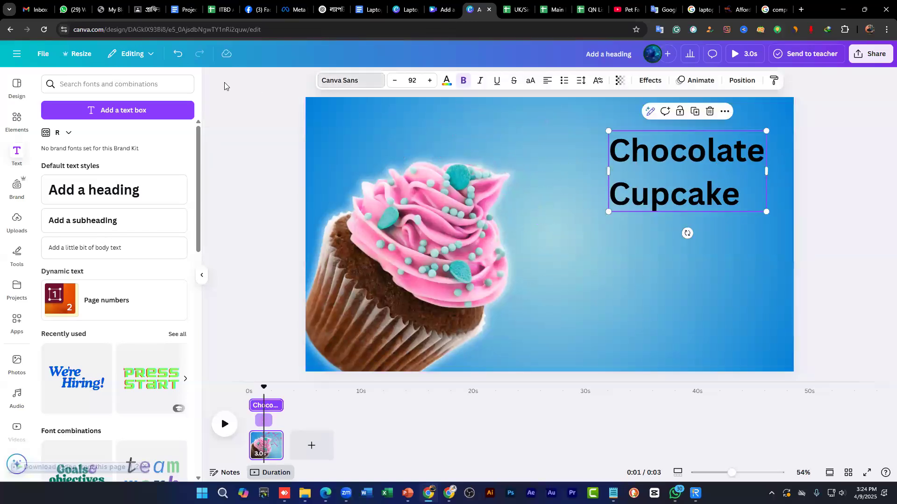
Step: Change the heading's font to Brother and narrow its text box to fit the new lettering
{"action": "left_click", "coordinate": [114, 124]}
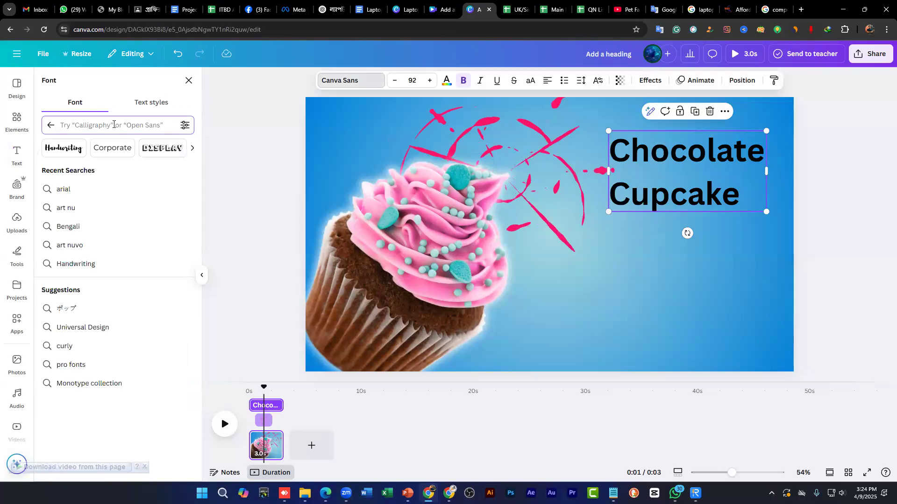
{"action": "type", "text": "brother"}
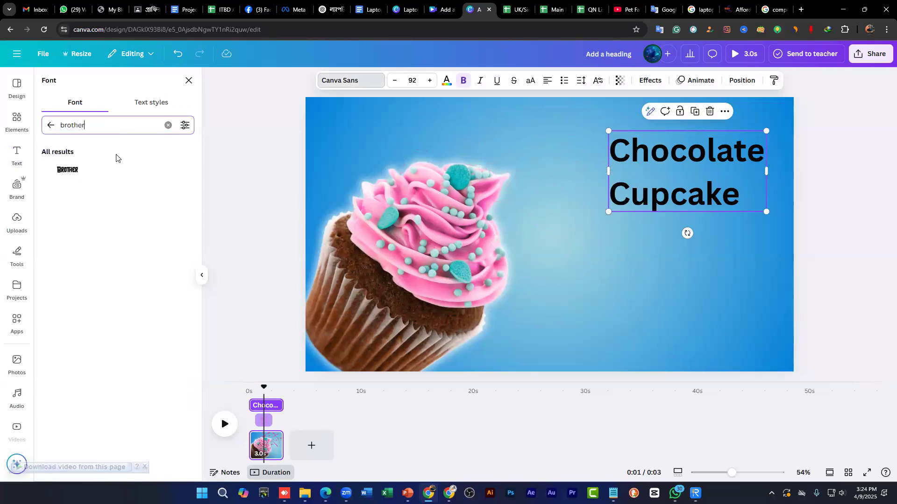
{"action": "left_click", "coordinate": [69, 171]}
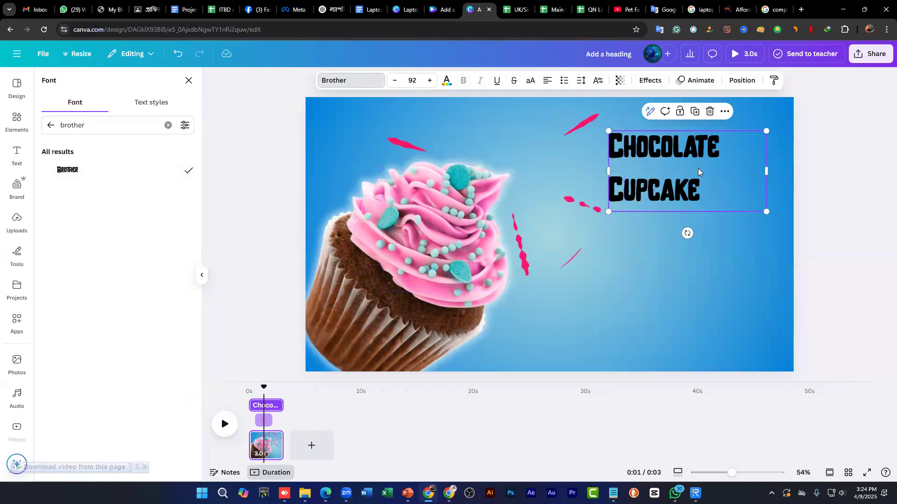
{"action": "left_click_drag", "start_coordinate": [767, 171], "coordinate": [726, 171]}
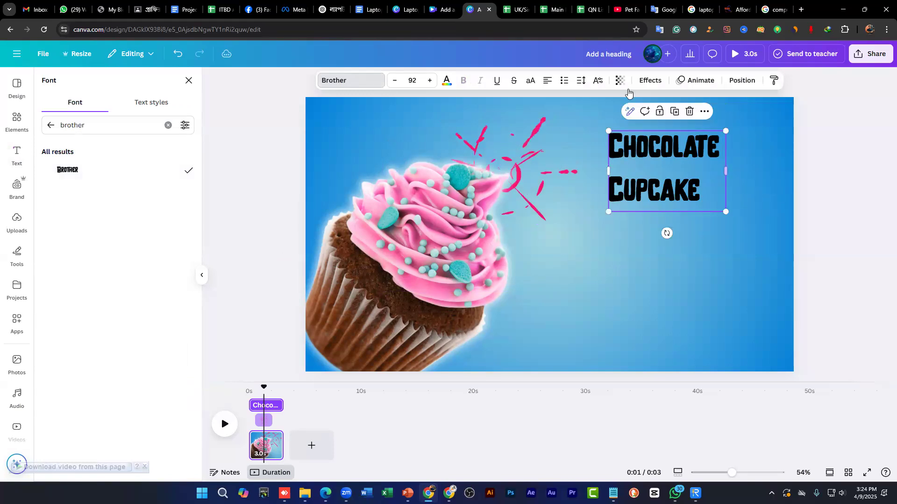
Step: Reduce the heading's line spacing and move the text further toward the page's upper-right corner
{"action": "left_click", "coordinate": [581, 82]}
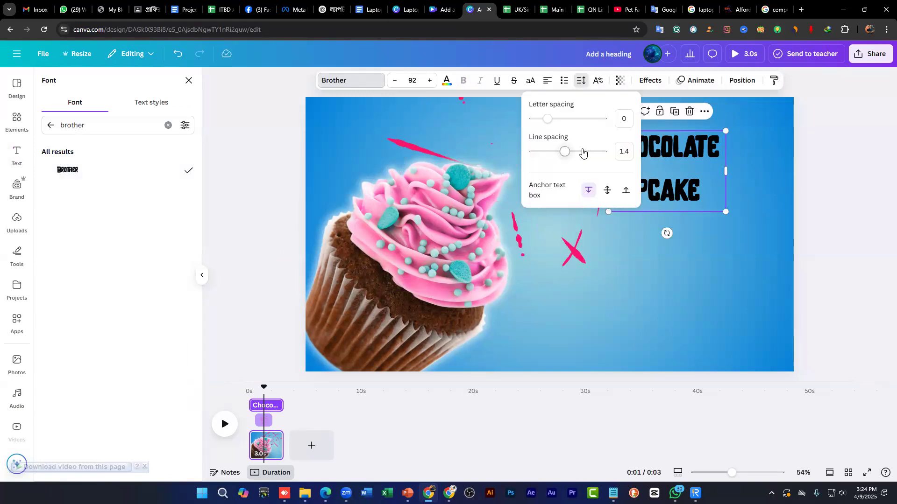
{"action": "left_click_drag", "start_coordinate": [567, 150], "coordinate": [551, 149]}
{"action": "left_click", "coordinate": [714, 207]}
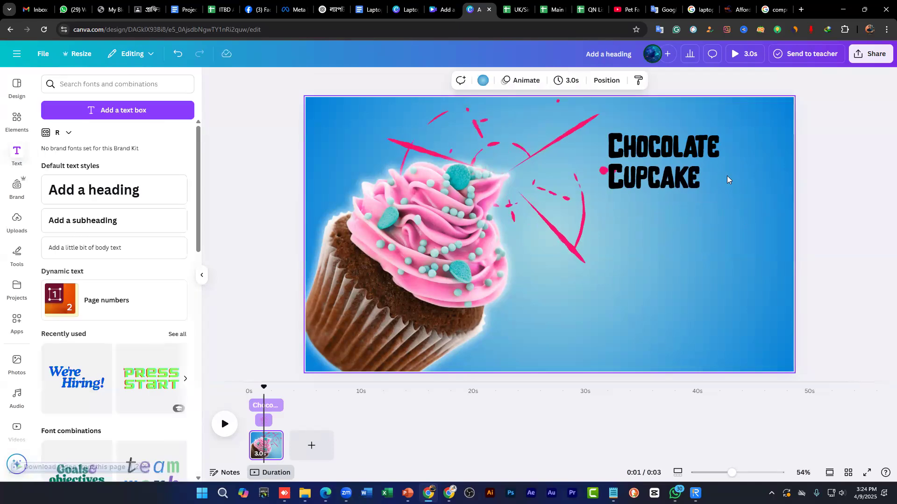
{"action": "left_click", "coordinate": [674, 159]}
{"action": "left_click_drag", "start_coordinate": [715, 152], "coordinate": [761, 146]}
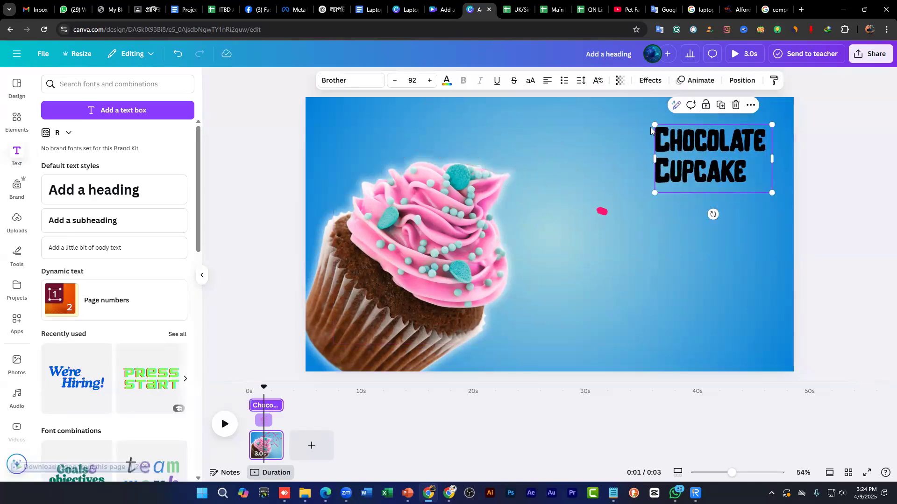
Step: Color the "Chocolate Cupcake" heading white and apply a Shadow text effect in black
{"action": "left_click", "coordinate": [446, 82]}
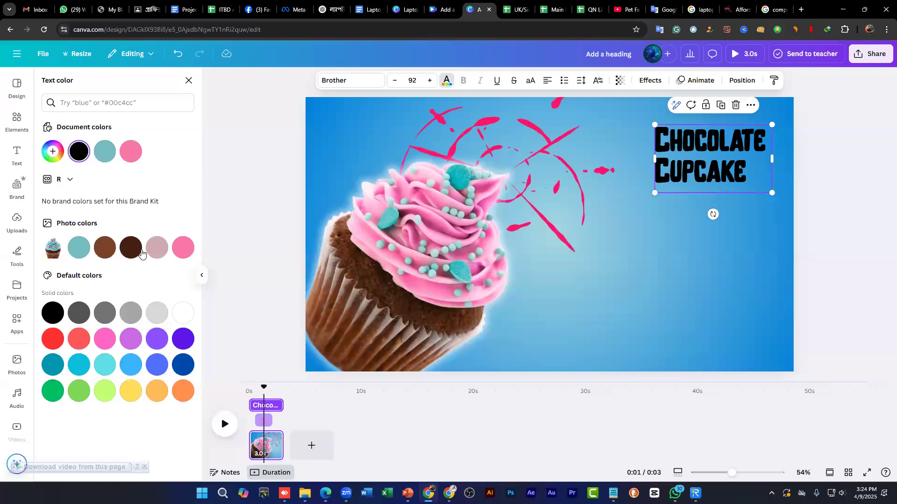
{"action": "left_click", "coordinate": [185, 314]}
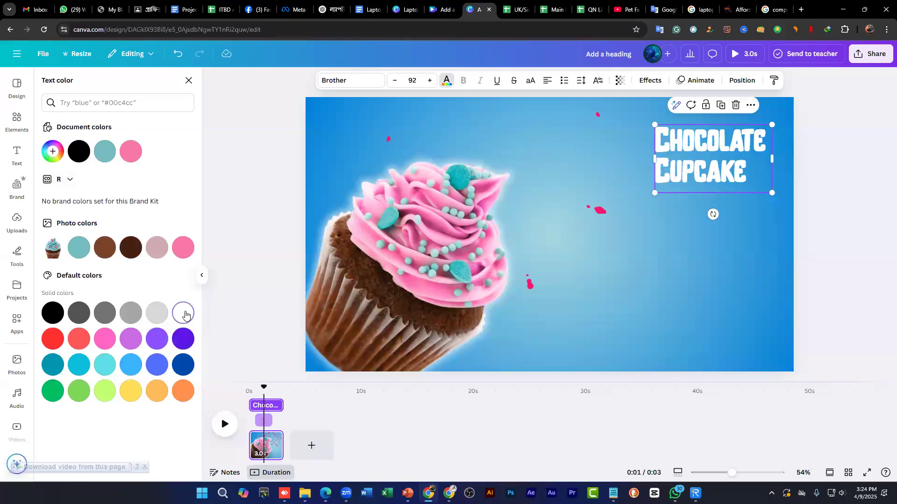
{"action": "left_click", "coordinate": [649, 80]}
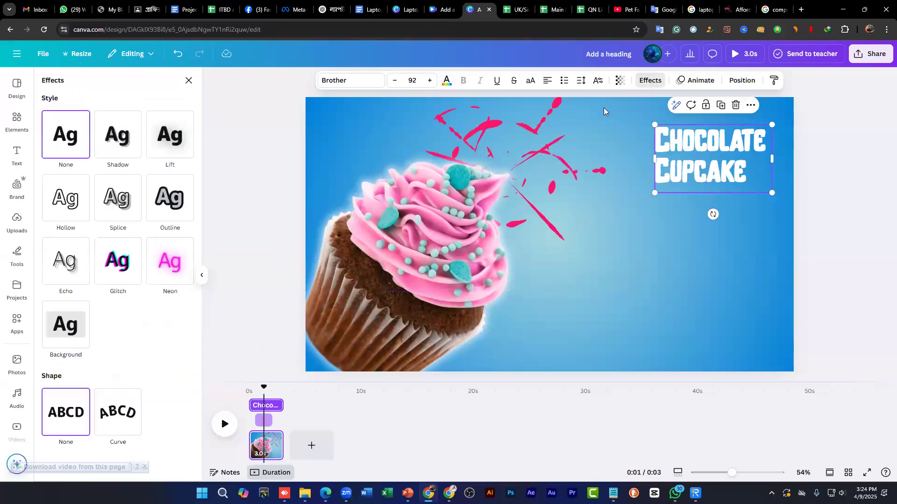
{"action": "left_click", "coordinate": [120, 147]}
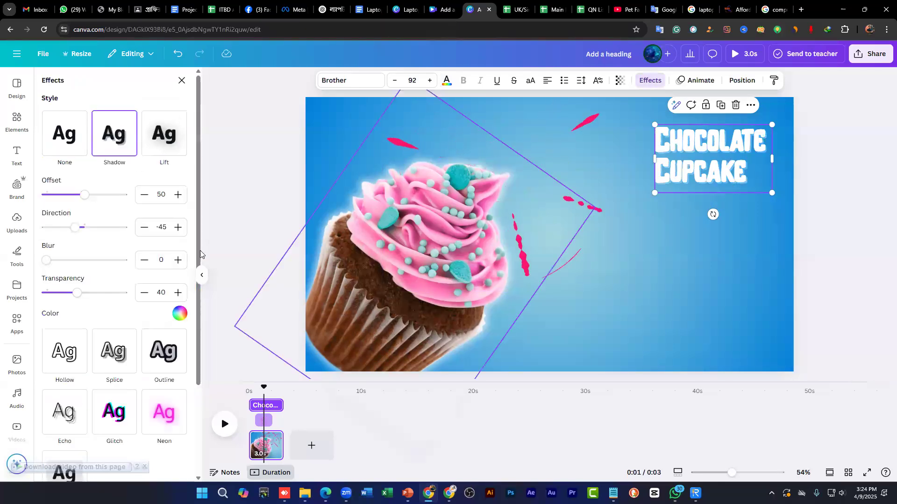
{"action": "left_click", "coordinate": [179, 313]}
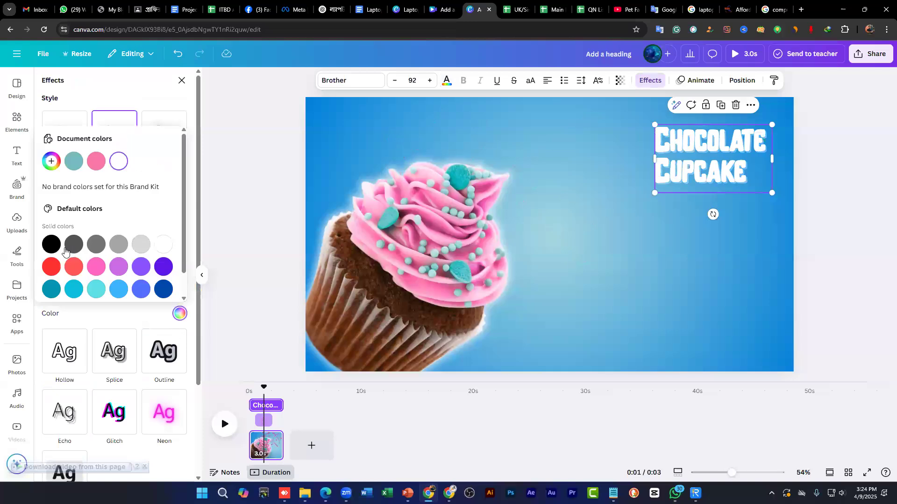
{"action": "left_click", "coordinate": [53, 244]}
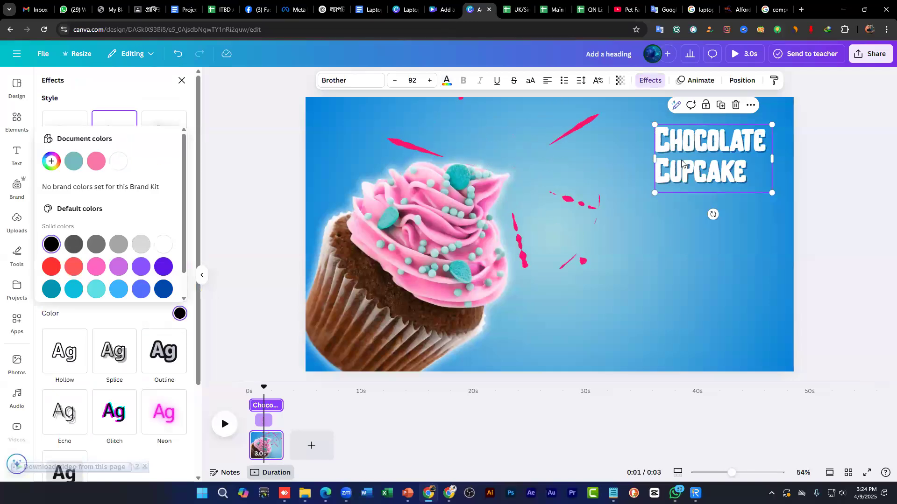
{"action": "left_click", "coordinate": [116, 320]}
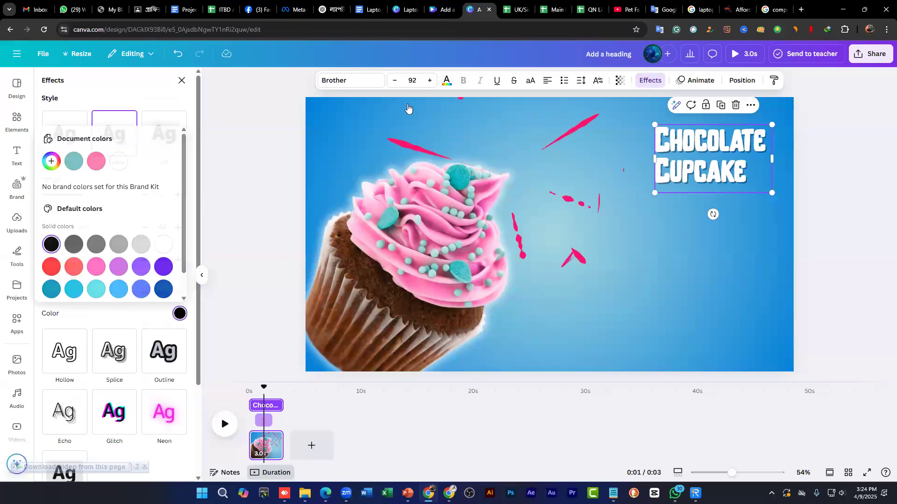
Step: Set the shadow's offset, blur and transparency to 100, then enlarge the heading to size 166 in the page's upper-right corner
{"action": "left_click_drag", "start_coordinate": [84, 195], "coordinate": [123, 194]}
{"action": "left_click_drag", "start_coordinate": [78, 292], "coordinate": [173, 290]}
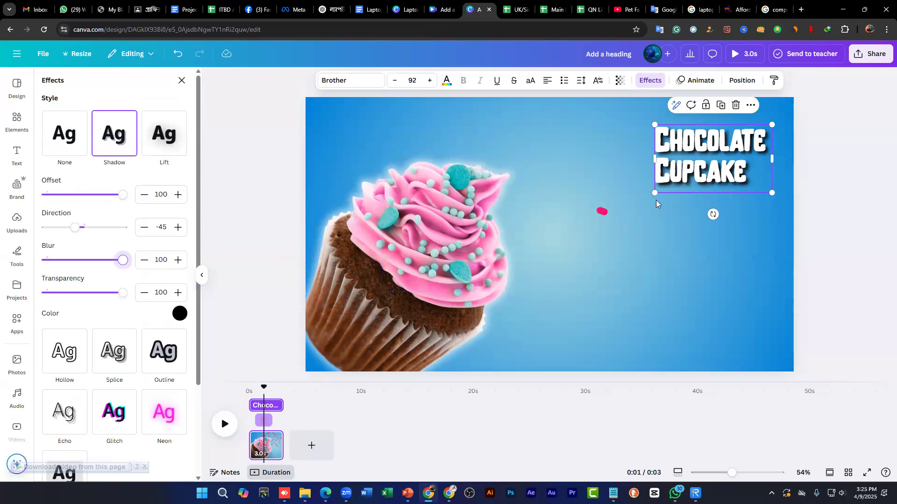
{"action": "left_click_drag", "start_coordinate": [654, 193], "coordinate": [549, 237]}
{"action": "left_click_drag", "start_coordinate": [676, 168], "coordinate": [699, 146]}
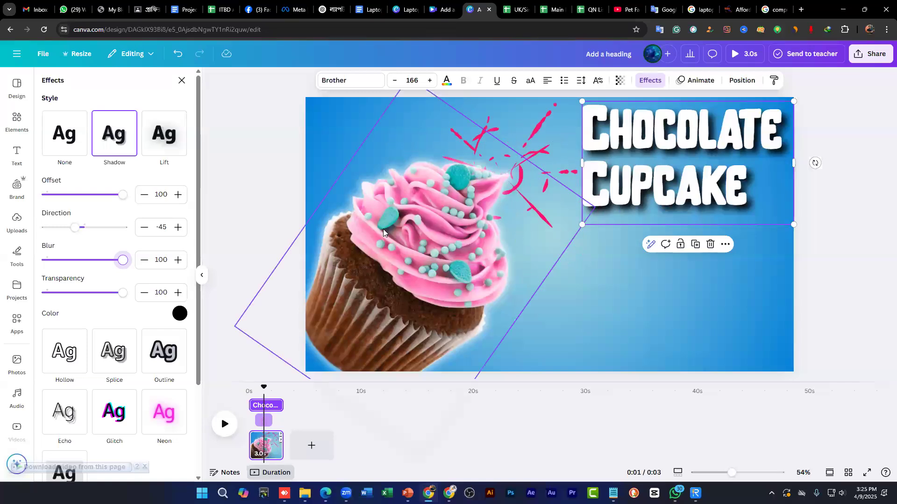
Step: Apply the Baseline animation to the heading with a leftward direction and a slower speed
{"action": "left_click", "coordinate": [695, 80]}
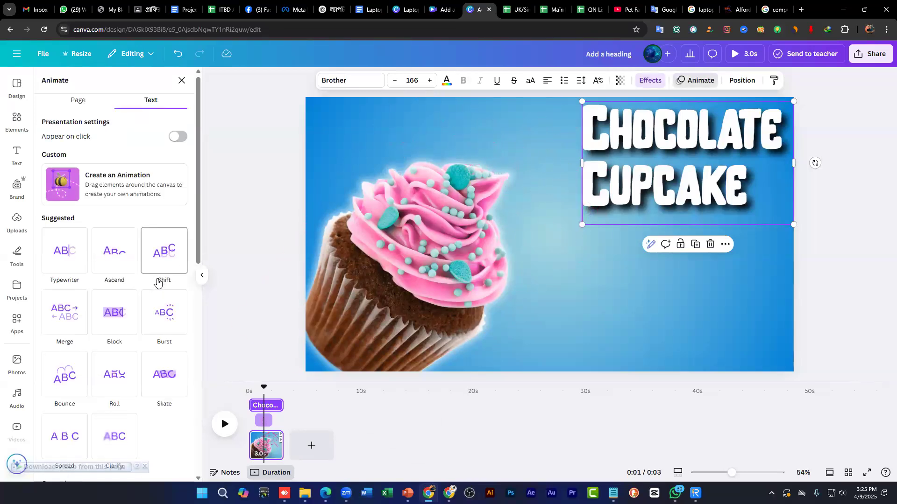
{"action": "scroll", "coordinate": [157, 295], "scroll_direction": "down", "scroll_amount": 5}
{"action": "scroll", "coordinate": [161, 318], "scroll_direction": "down", "scroll_amount": 1}
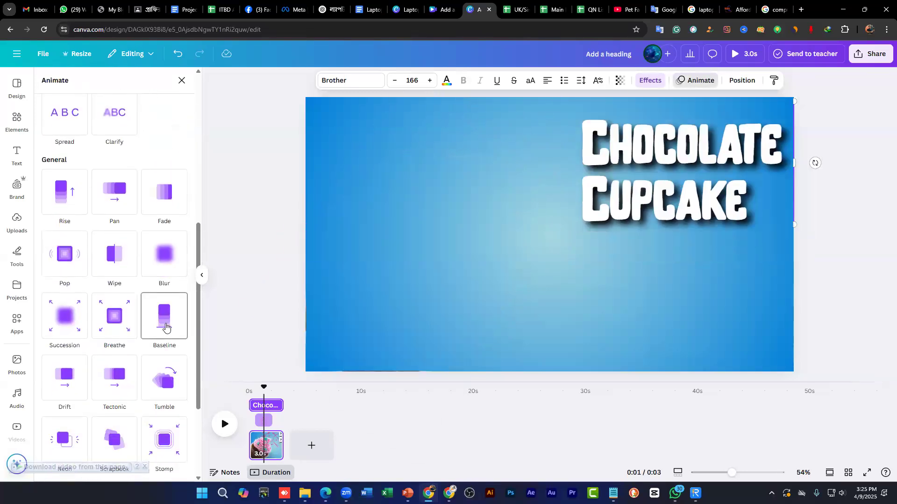
{"action": "left_click", "coordinate": [165, 315]}
{"action": "scroll", "coordinate": [173, 359], "scroll_direction": "down", "scroll_amount": 2}
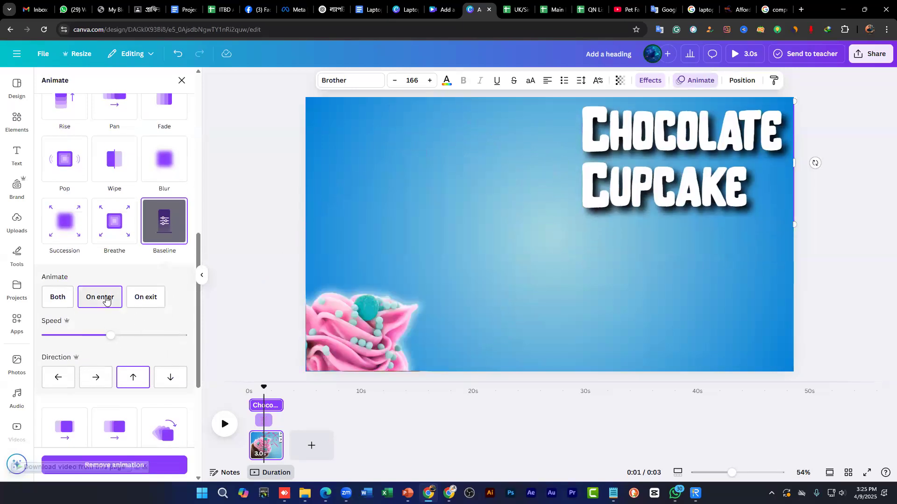
{"action": "left_click", "coordinate": [59, 378]}
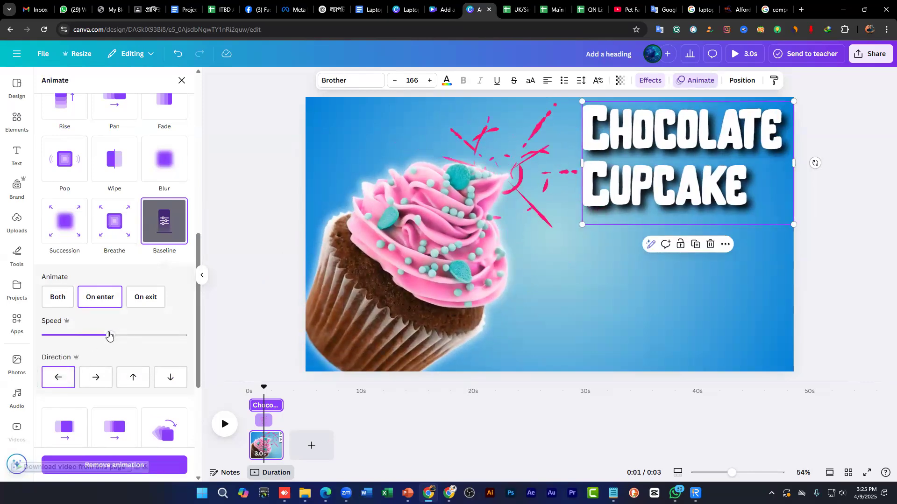
{"action": "left_click", "coordinate": [74, 336]}
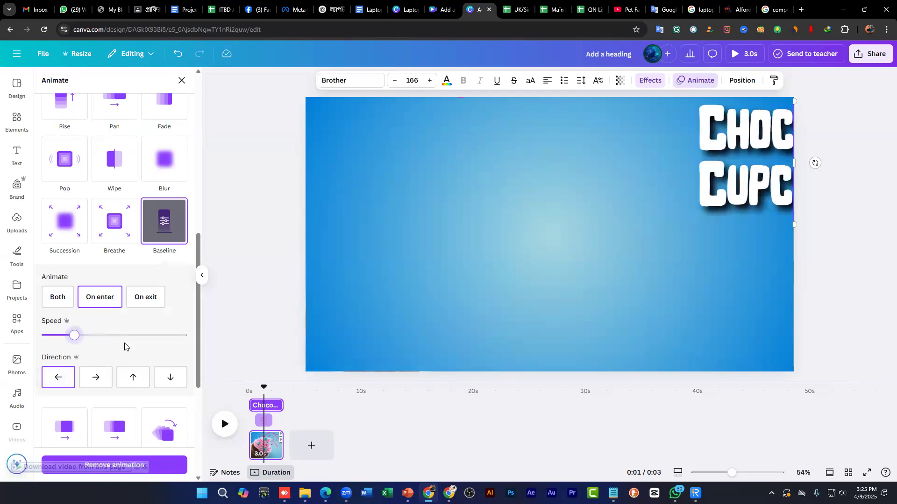
Step: Make the heading's Baseline animation run on both enter and exit, with the exit animation reversed
{"action": "scroll", "coordinate": [168, 321], "scroll_direction": "down", "scroll_amount": 2}
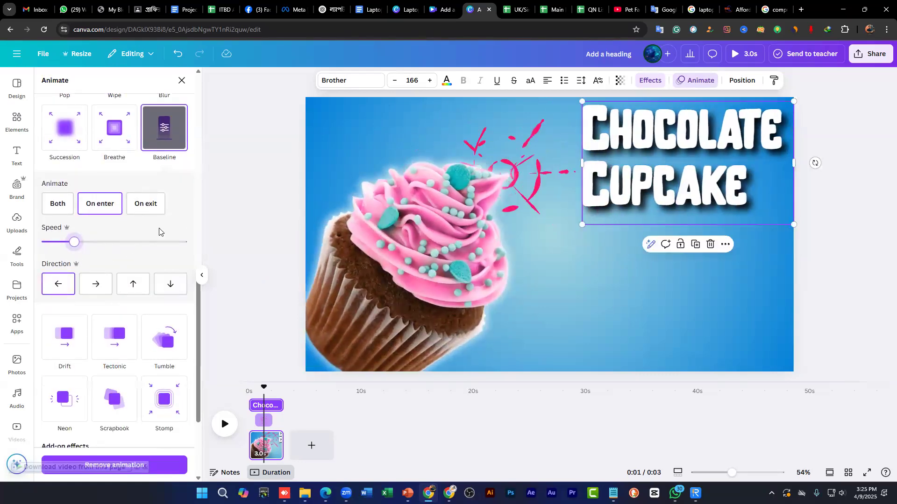
{"action": "scroll", "coordinate": [160, 224], "scroll_direction": "up", "scroll_amount": 1}
{"action": "left_click", "coordinate": [57, 250]}
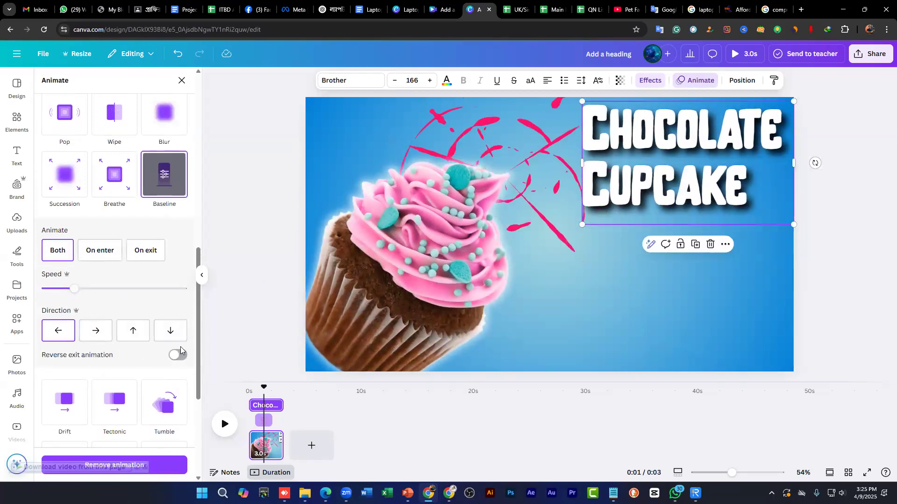
{"action": "left_click", "coordinate": [177, 356]}
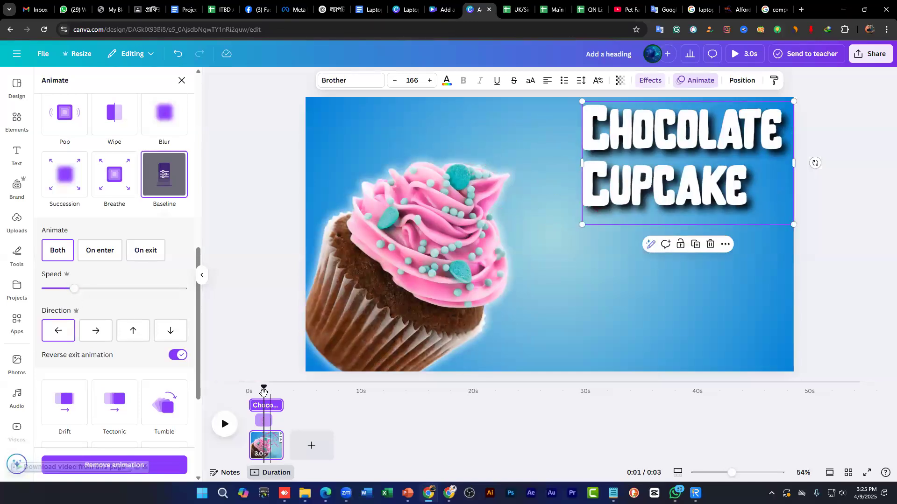
Step: Play the page from the start to preview the heading and cupcake animations
{"action": "left_click_drag", "start_coordinate": [264, 389], "coordinate": [226, 379]}
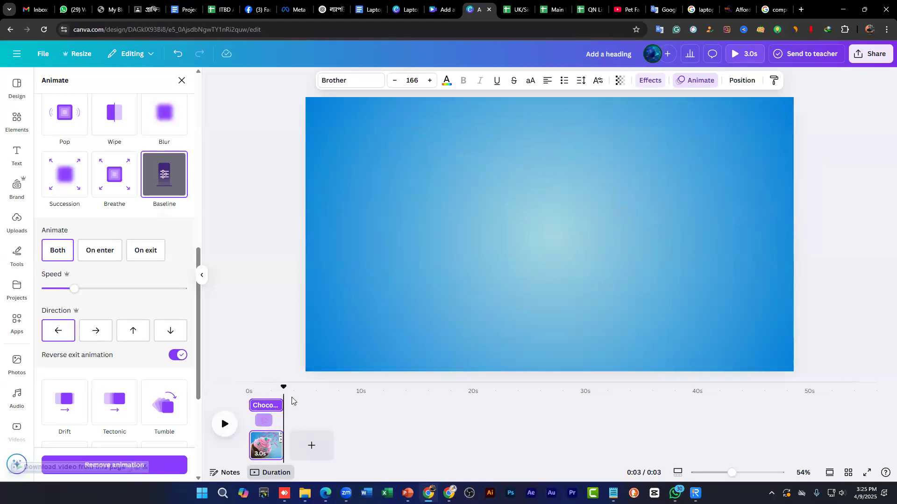
{"action": "left_click_drag", "start_coordinate": [285, 389], "coordinate": [226, 425]}
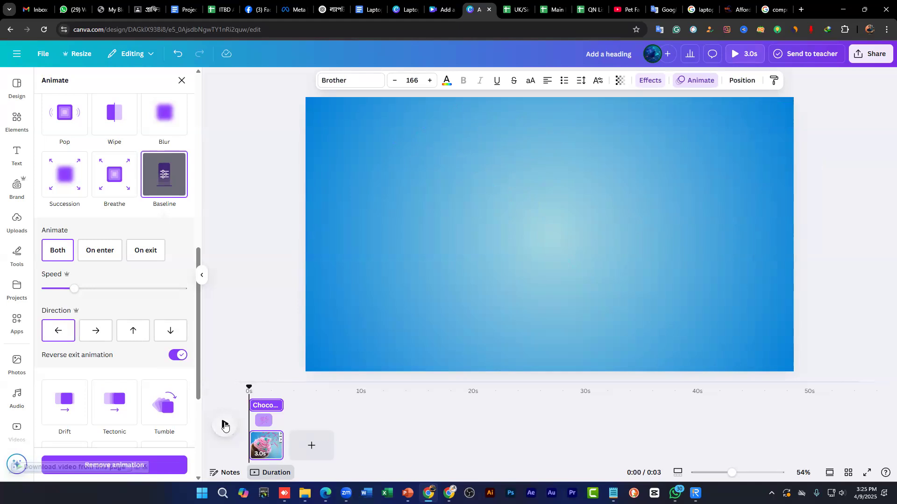
{"action": "left_click", "coordinate": [224, 426]}
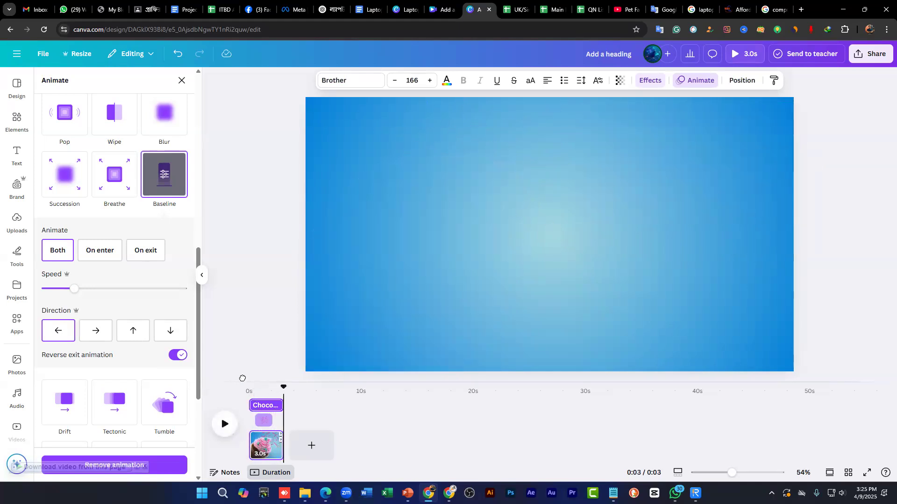
{"action": "left_click", "coordinate": [224, 423]}
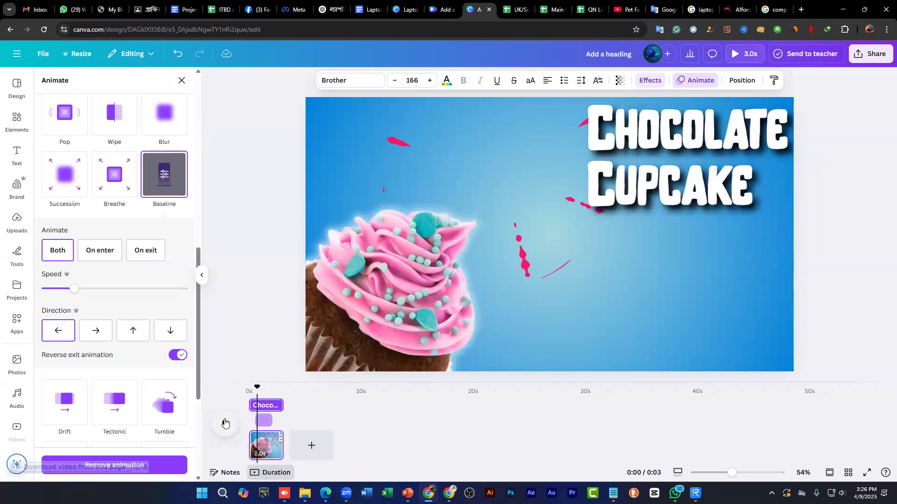
{"action": "left_click", "coordinate": [227, 425]}
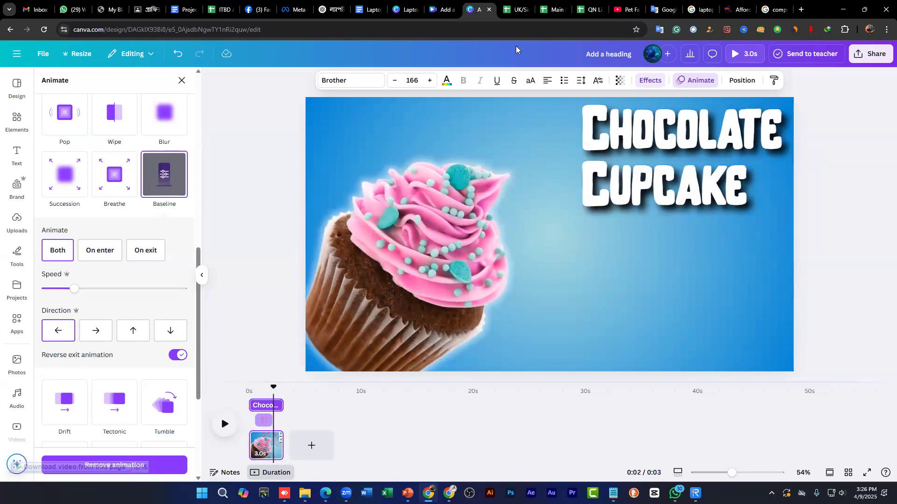
Step: Switch to the reference cupcake design, play its video through to the end and return to the new design
{"action": "left_click", "coordinate": [442, 10]}
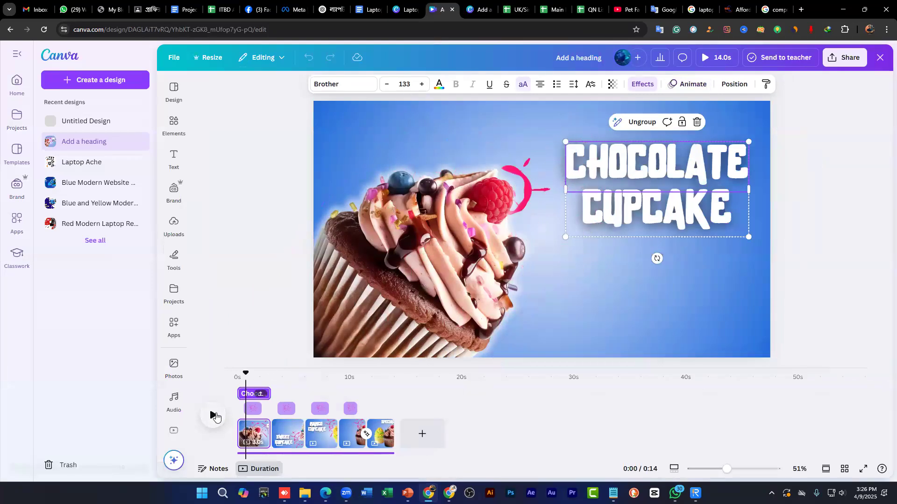
{"action": "left_click", "coordinate": [214, 416]}
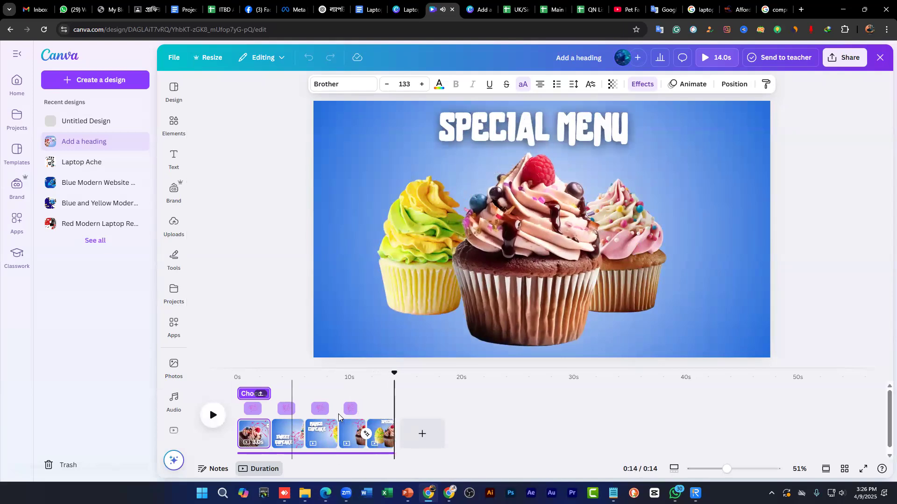
{"action": "key", "text": "ctrl+Tab"}
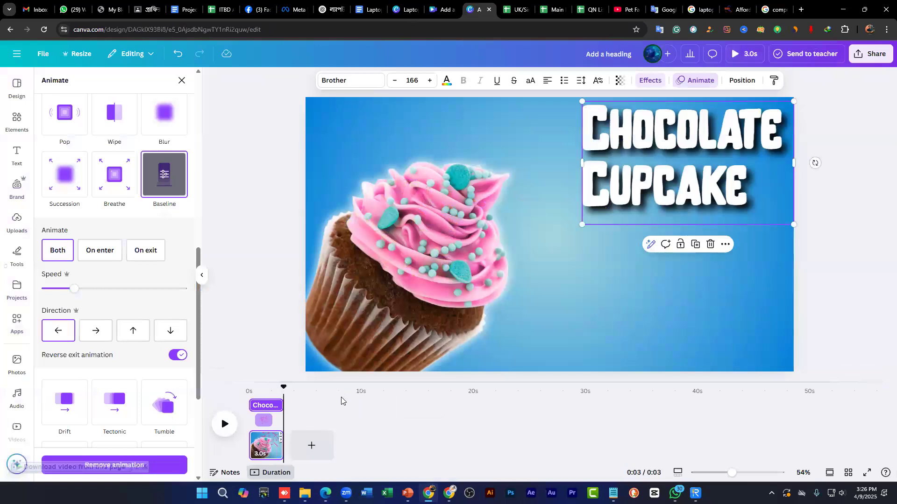
Step: Duplicate the first page and select the cupcake image partway through the duplicate
{"action": "right_click", "coordinate": [266, 441]}
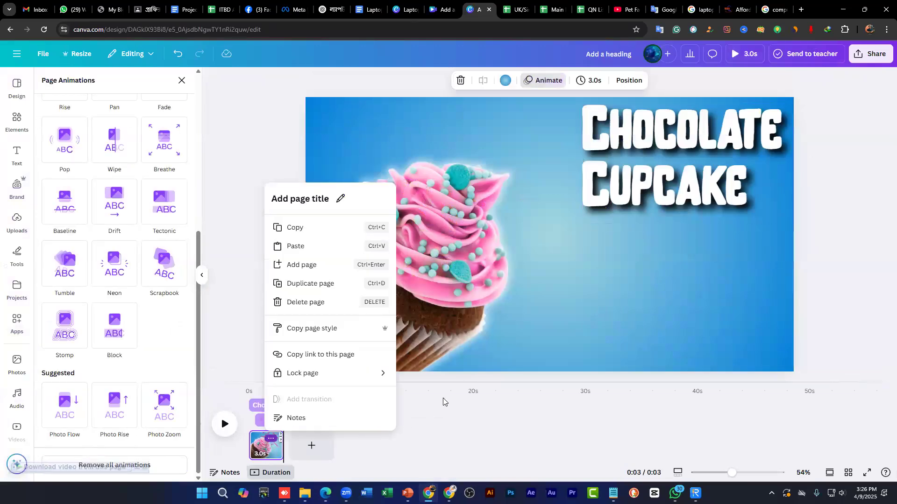
{"action": "left_click", "coordinate": [264, 450]}
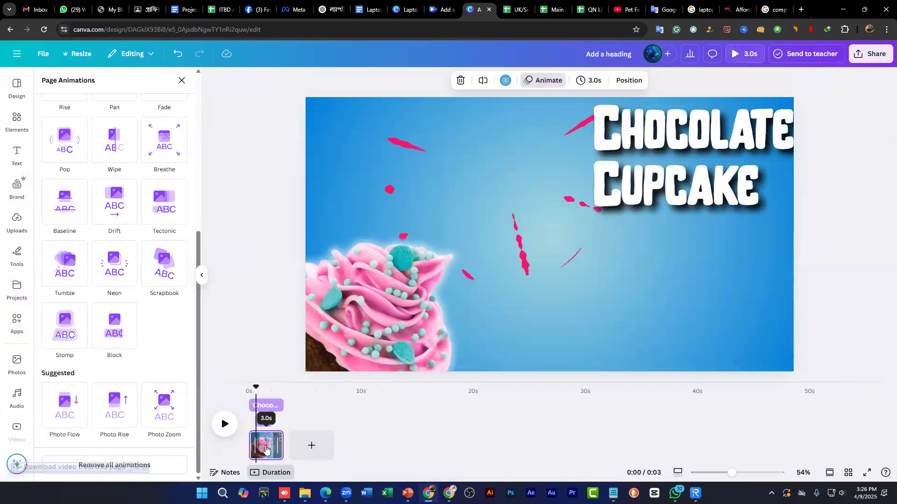
{"action": "right_click", "coordinate": [272, 441]}
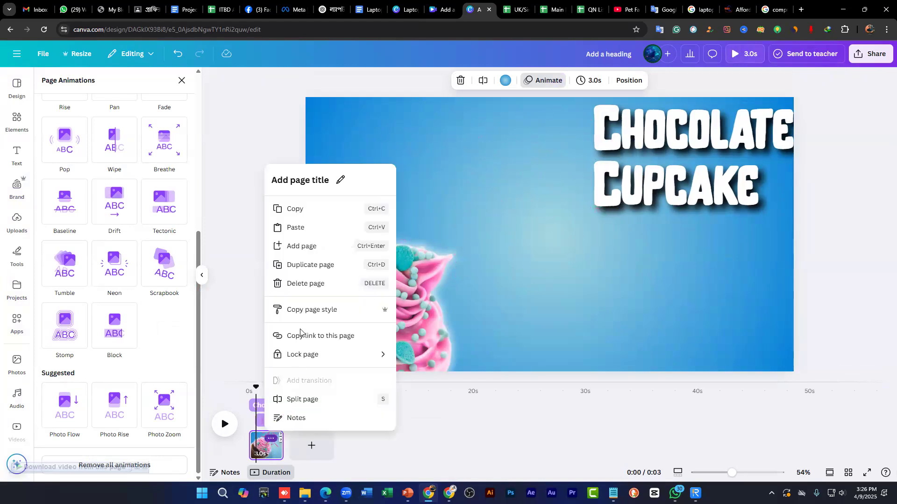
{"action": "left_click", "coordinate": [307, 265]}
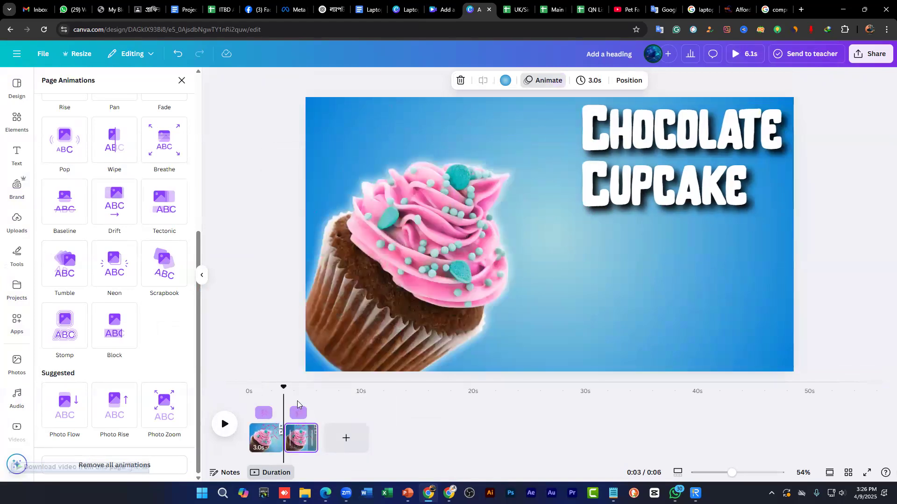
{"action": "left_click", "coordinate": [304, 390]}
{"action": "left_click", "coordinate": [304, 390]}
{"action": "left_click", "coordinate": [298, 442]}
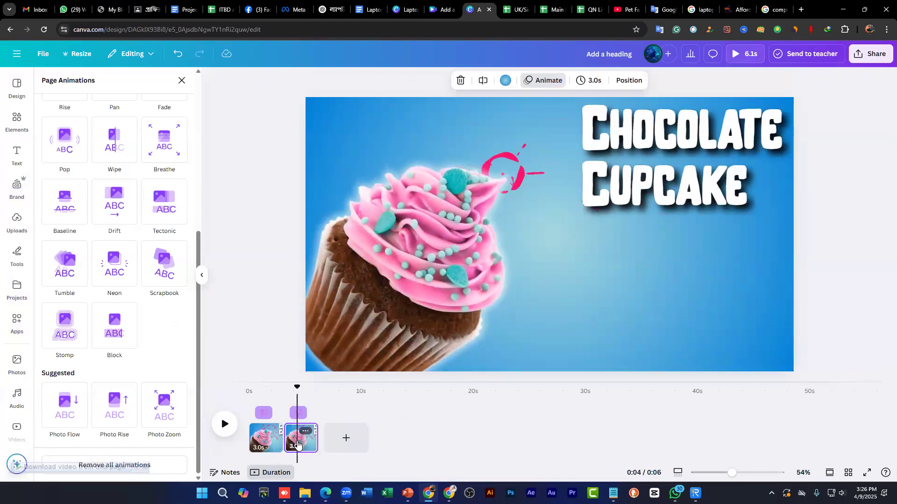
{"action": "left_click", "coordinate": [369, 289]}
Step: Examine the "Sweet Cupcake" page's layout in the reference design and return to the new design
{"action": "left_click", "coordinate": [444, 11]}
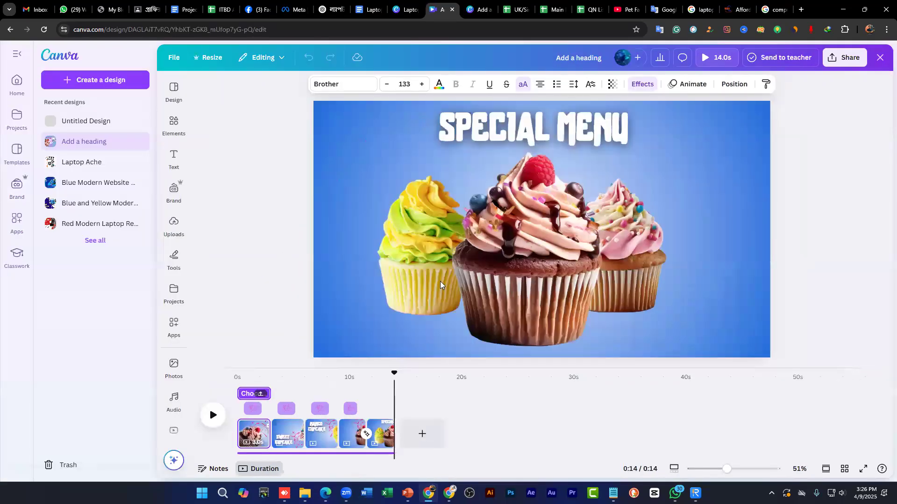
{"action": "left_click", "coordinate": [286, 382]}
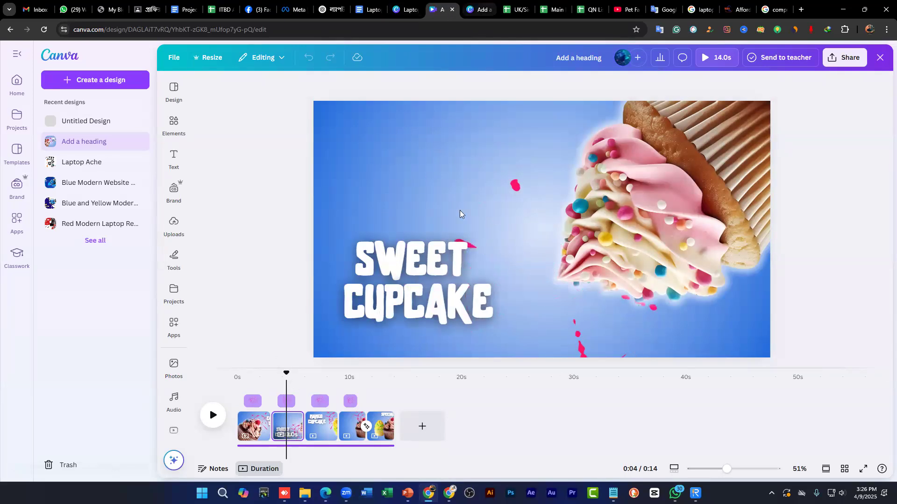
{"action": "key", "text": "ctrl+Tab"}
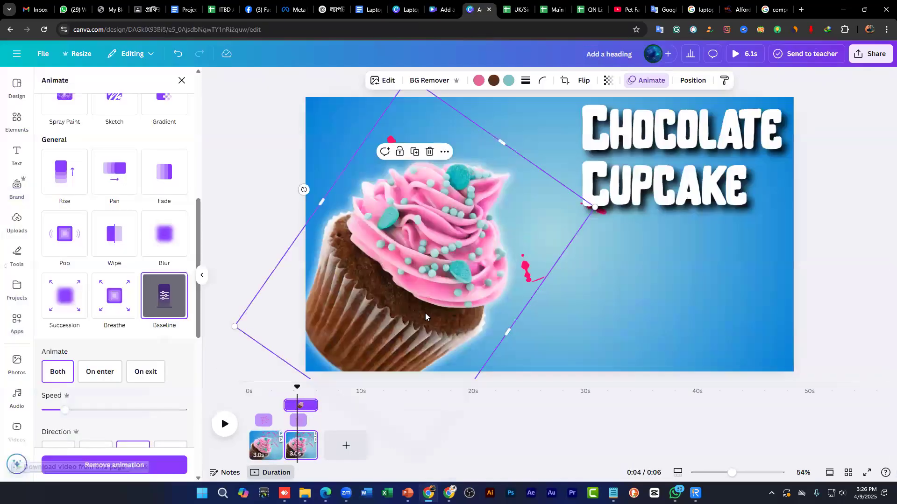
Step: Search elements for "sweet cupcake" and place the raspberry-topped sprinkle cupcake photo on the right half of the second page
{"action": "left_click", "coordinate": [21, 125]}
{"action": "left_click", "coordinate": [80, 84]}
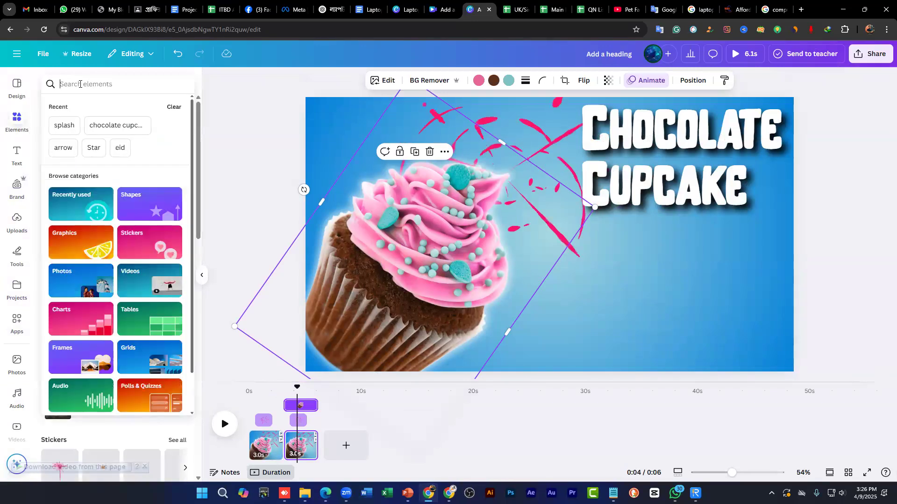
{"action": "type", "text": "sweet cupcake"}
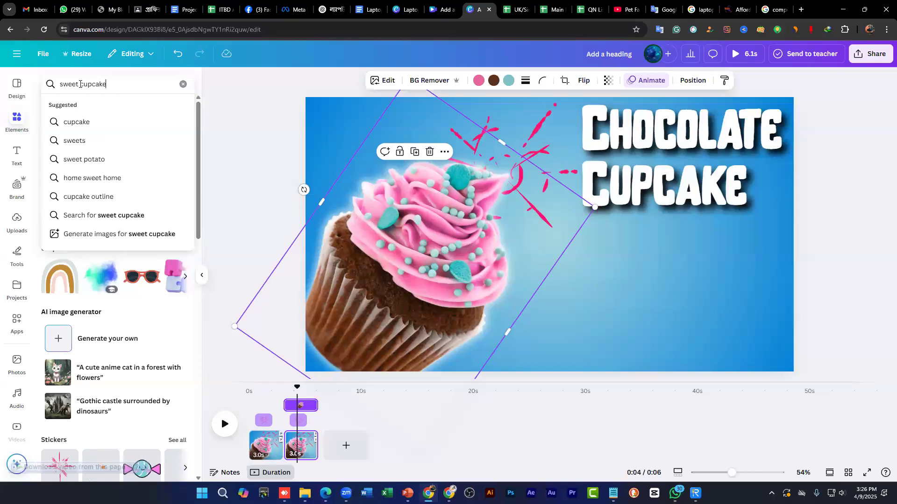
{"action": "key", "text": "Return"}
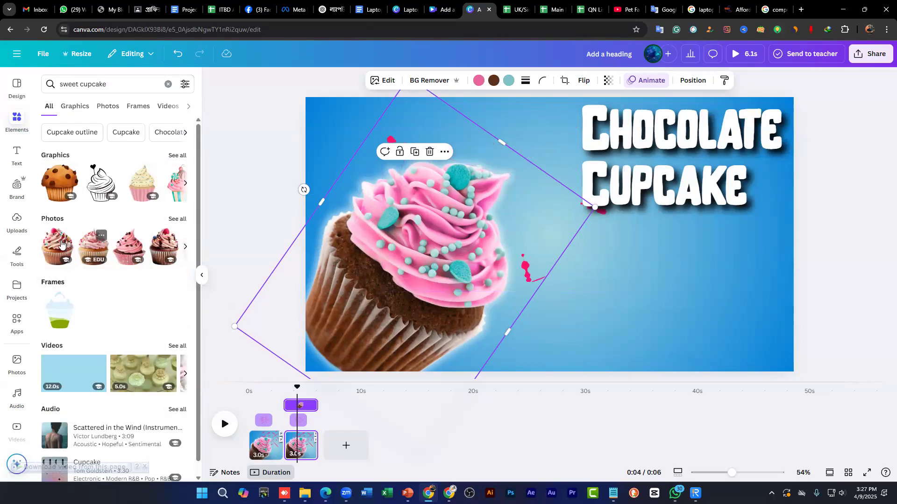
{"action": "left_click_drag", "start_coordinate": [173, 279], "coordinate": [538, 279]}
{"action": "left_click_drag", "start_coordinate": [632, 277], "coordinate": [724, 305]}
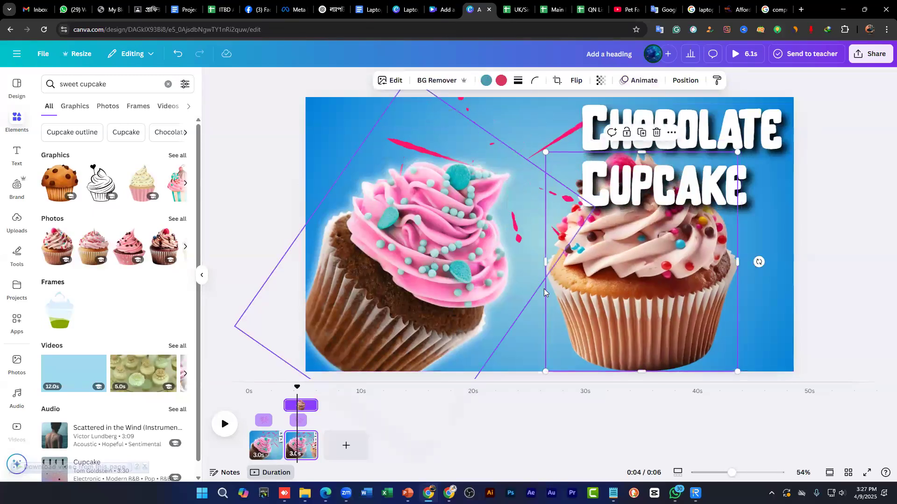
Step: Delete the pink chocolate cupcake from the second page and move the "Chocolate Cupcake" heading to the page's lower-left corner
{"action": "left_click", "coordinate": [474, 243]}
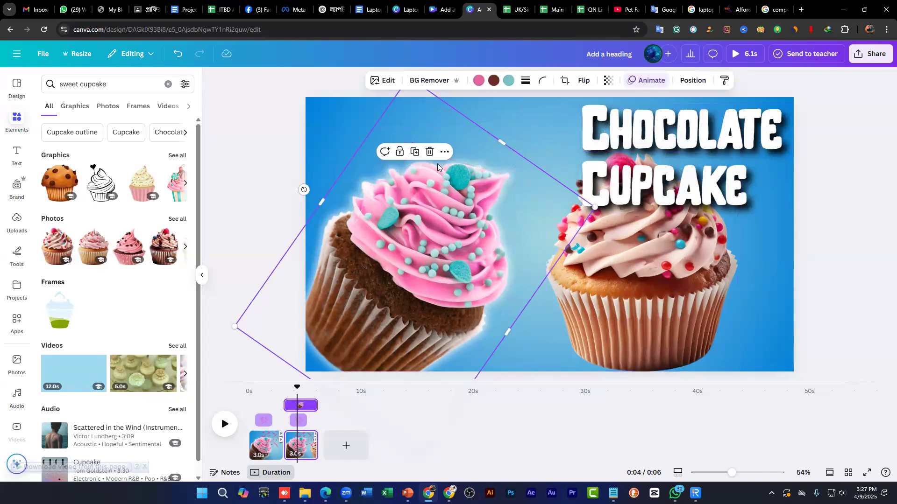
{"action": "left_click", "coordinate": [429, 152]}
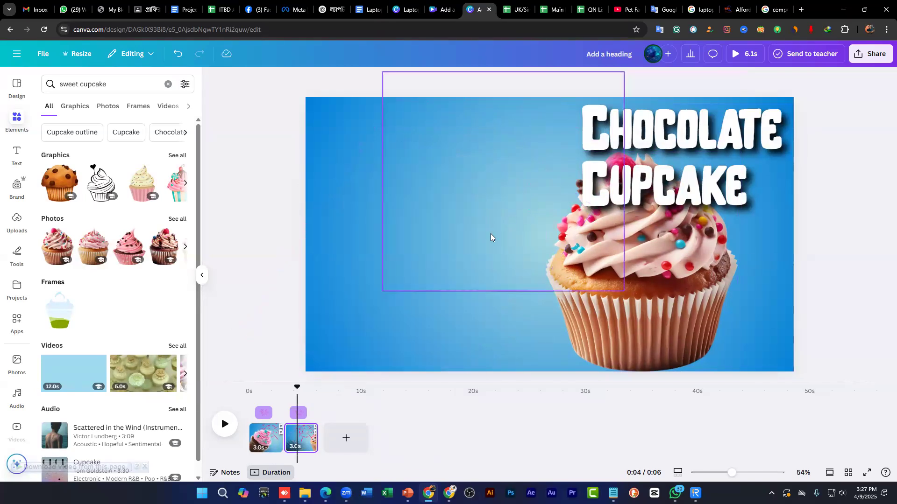
{"action": "left_click", "coordinate": [560, 252]}
{"action": "left_click", "coordinate": [587, 272]}
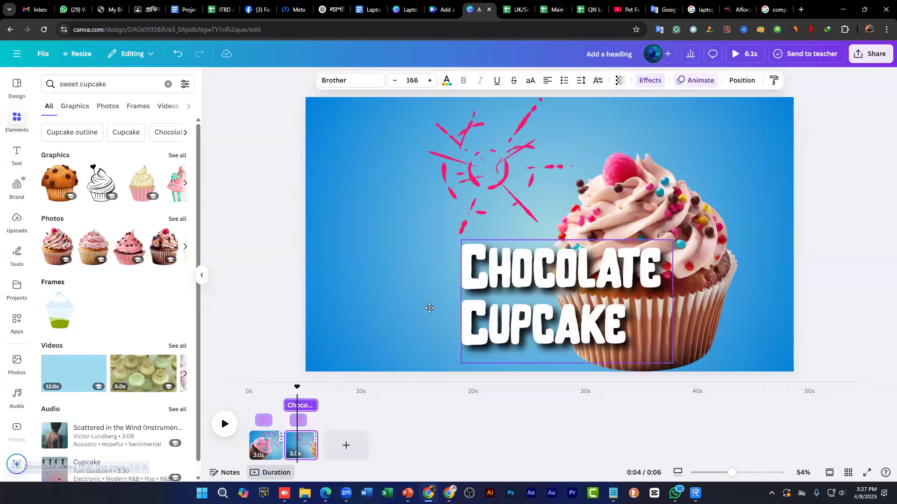
{"action": "left_click", "coordinate": [515, 183]}
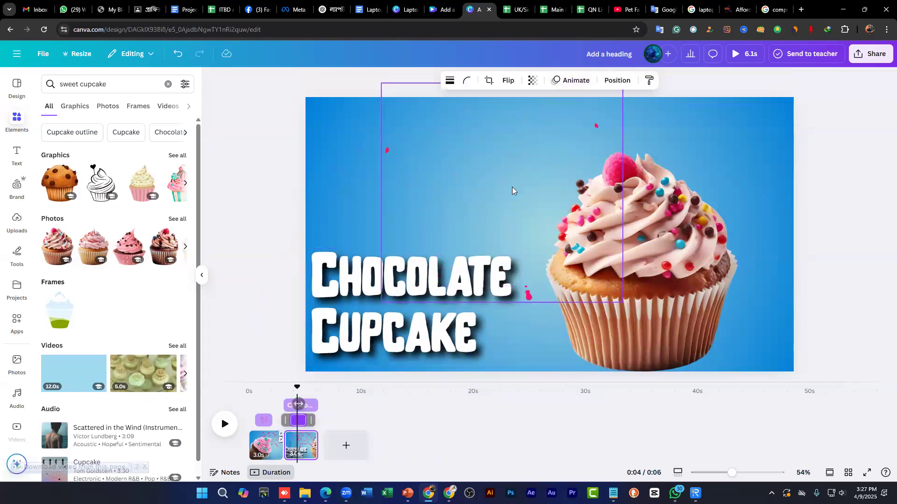
Step: Shift the new sprinkle cupcake up toward the page's right edge and apply a Glow shadow to it
{"action": "left_click", "coordinate": [693, 256]}
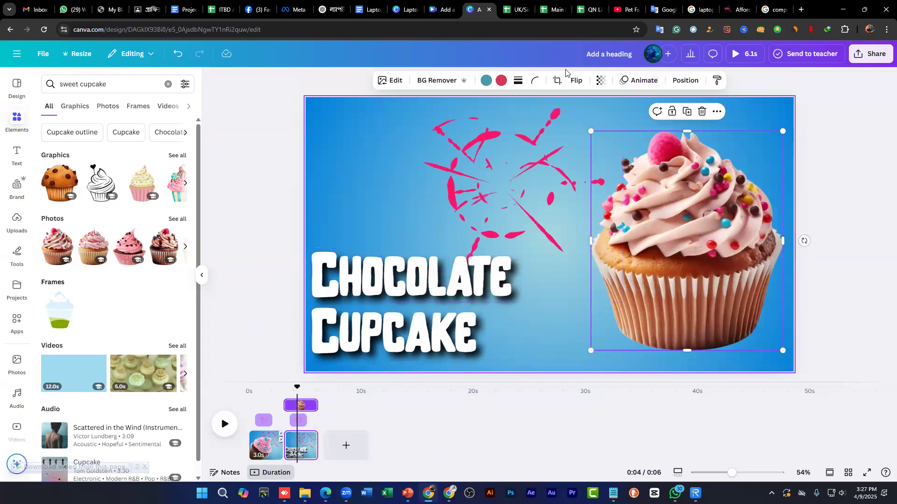
{"action": "left_click", "coordinate": [394, 82]}
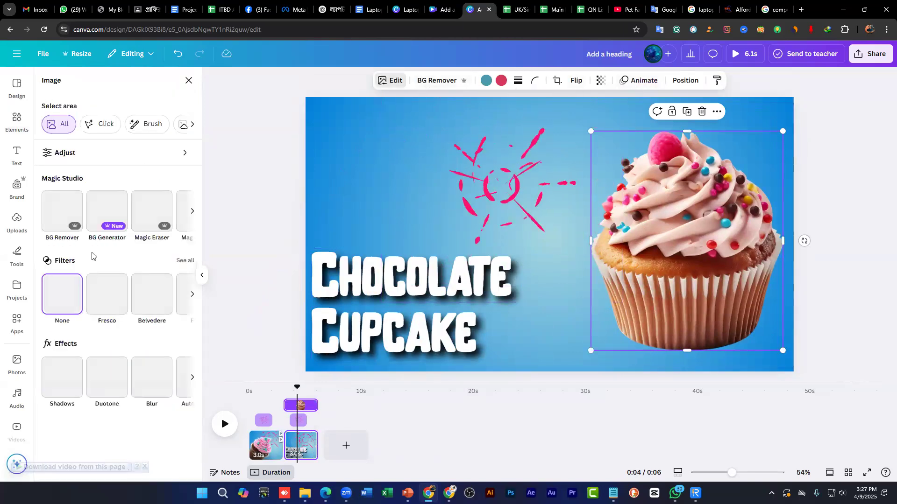
{"action": "left_click", "coordinate": [68, 374]}
{"action": "left_click", "coordinate": [66, 186]}
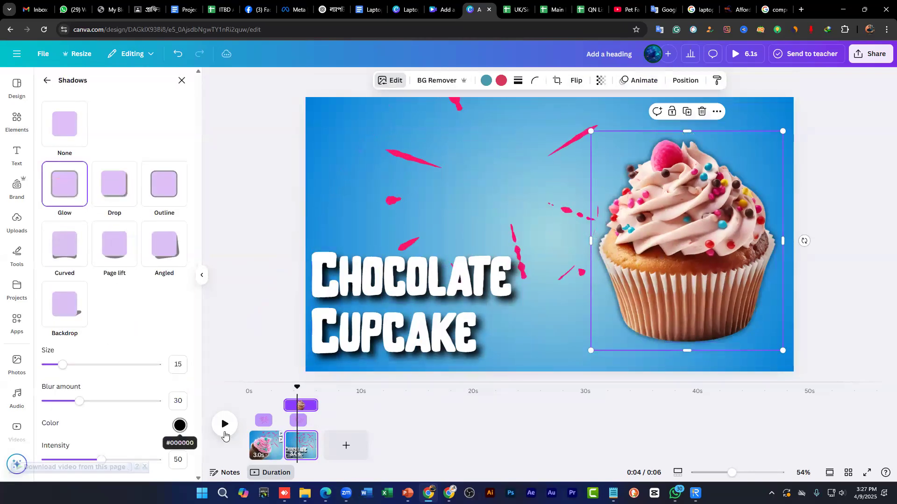
Step: Change the Glow shadow colour of the first page's pink cupcake to black, #000000
{"action": "left_click", "coordinate": [264, 451]}
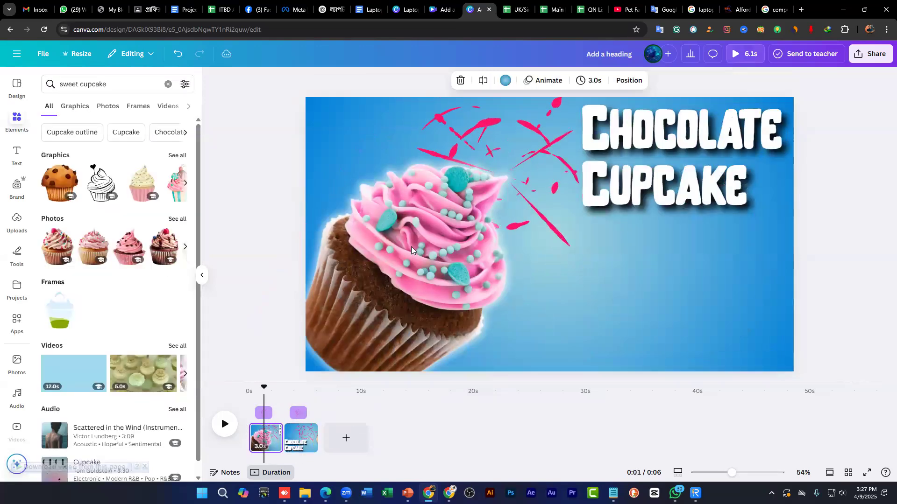
{"action": "left_click", "coordinate": [411, 247]}
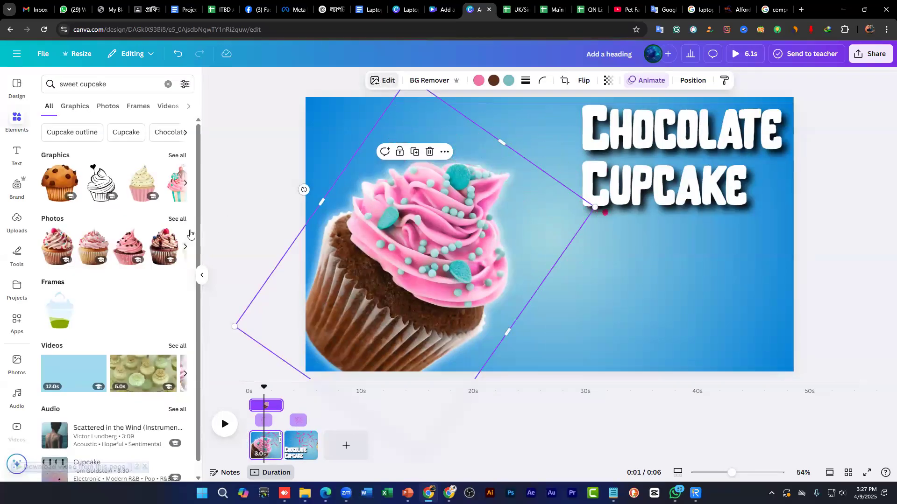
{"action": "left_click", "coordinate": [67, 375]}
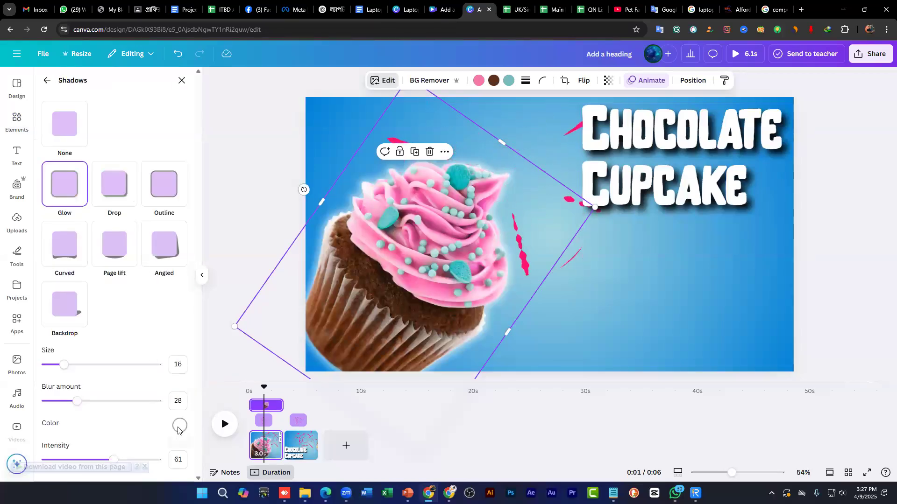
{"action": "left_click", "coordinate": [180, 426]}
{"action": "left_click_drag", "start_coordinate": [194, 358], "coordinate": [114, 415]}
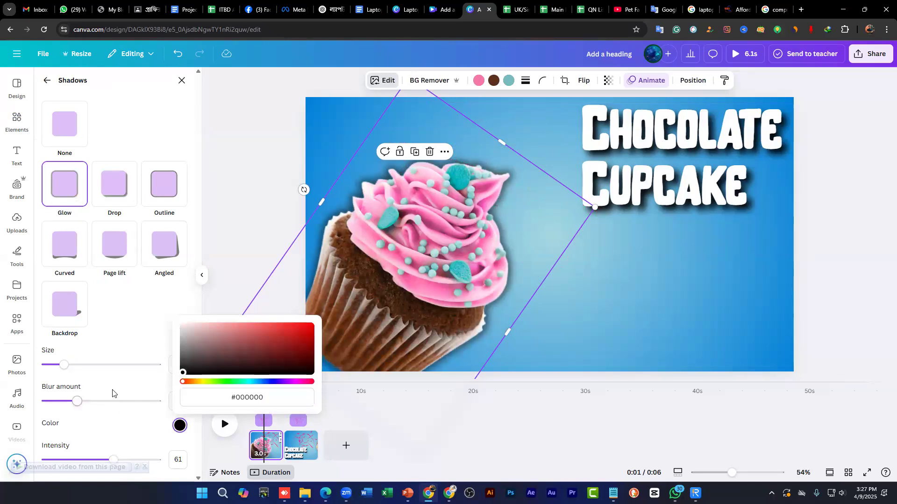
{"action": "left_click", "coordinate": [123, 432]}
Step: Return to the second page and review the Glow shadow settings of its sprinkle cupcake
{"action": "left_click", "coordinate": [302, 445]}
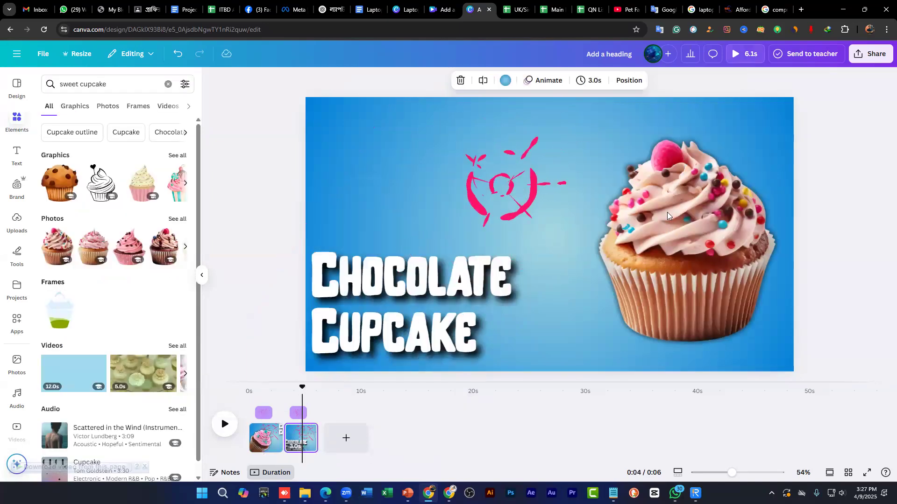
{"action": "left_click", "coordinate": [691, 222]}
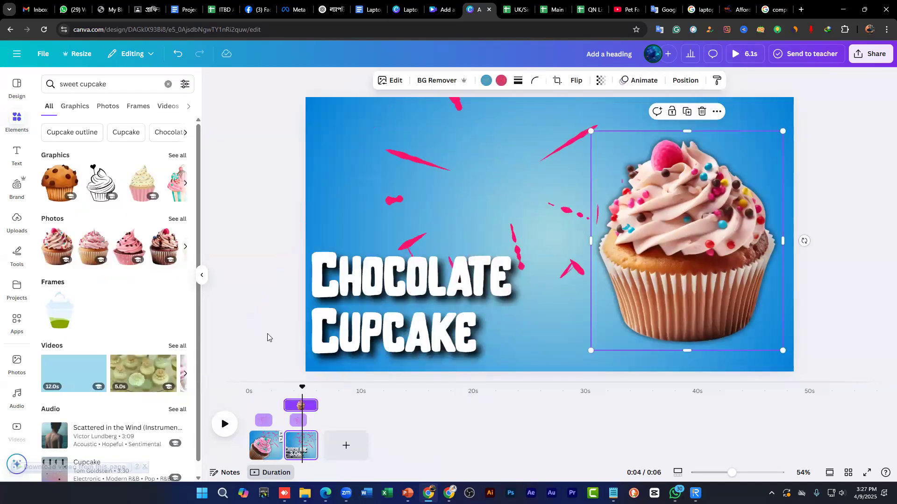
{"action": "scroll", "coordinate": [92, 211], "scroll_direction": "down", "scroll_amount": 1}
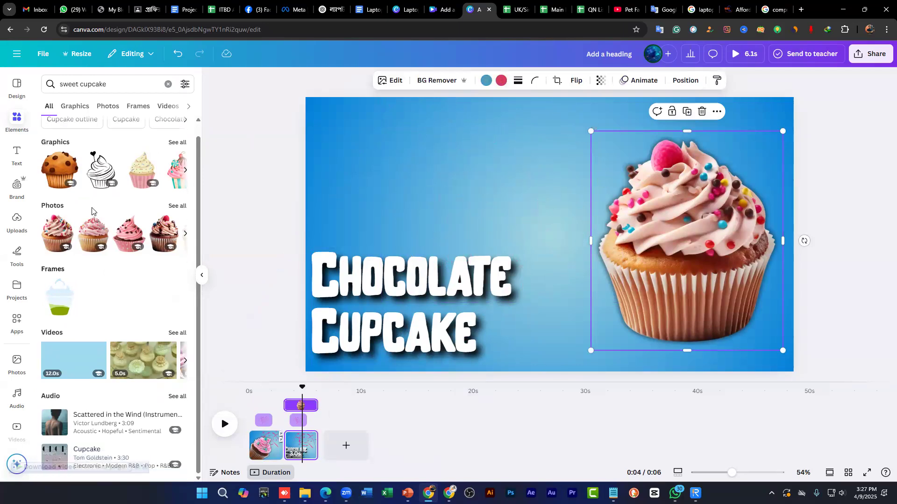
{"action": "left_click", "coordinate": [388, 82]}
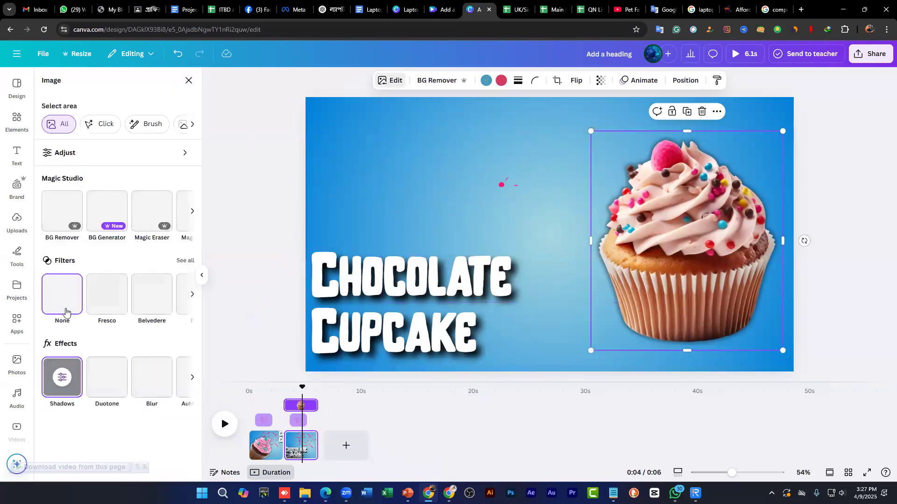
{"action": "left_click", "coordinate": [63, 395]}
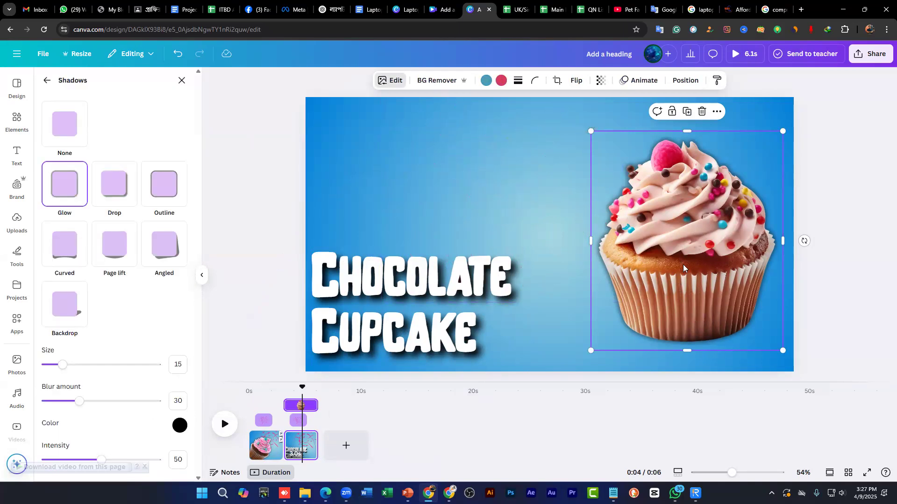
Step: Rotate the sprinkle cupcake to a tilted upside-down angle, enlarge it slightly and place it in the page's upper-right corner
{"action": "left_click_drag", "start_coordinate": [804, 241], "coordinate": [644, 193]}
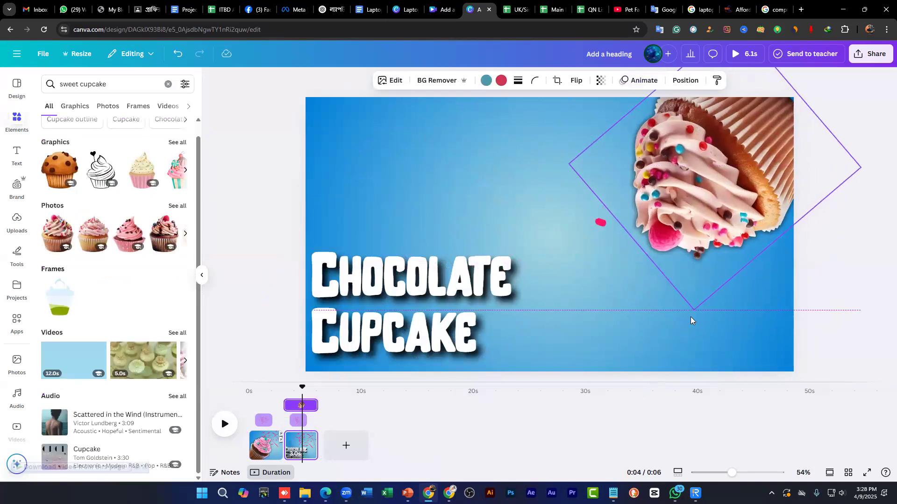
{"action": "left_click", "coordinate": [692, 313]}
{"action": "left_click_drag", "start_coordinate": [566, 171], "coordinate": [582, 206]}
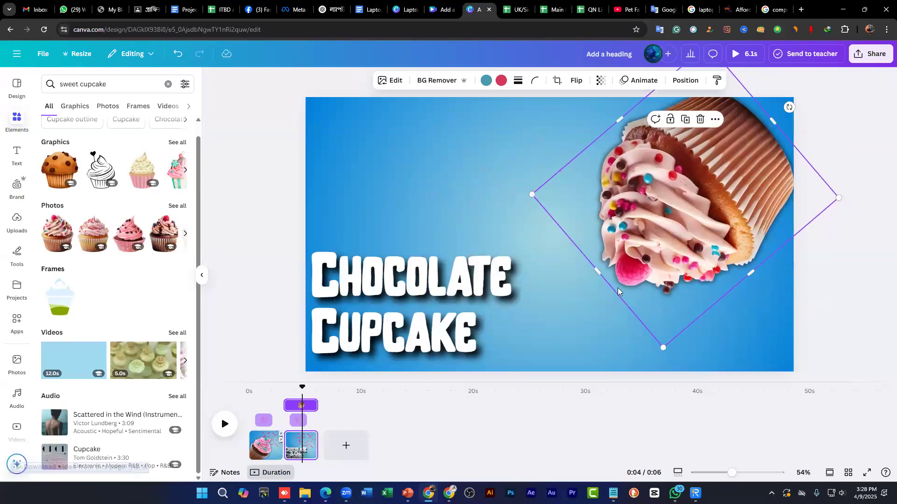
Step: Move the pink splash animation beneath the cupcake's raspberry tip and nudge the heading slightly upward
{"action": "key", "text": "Escape"}
{"action": "left_click_drag", "start_coordinate": [484, 176], "coordinate": [613, 260]}
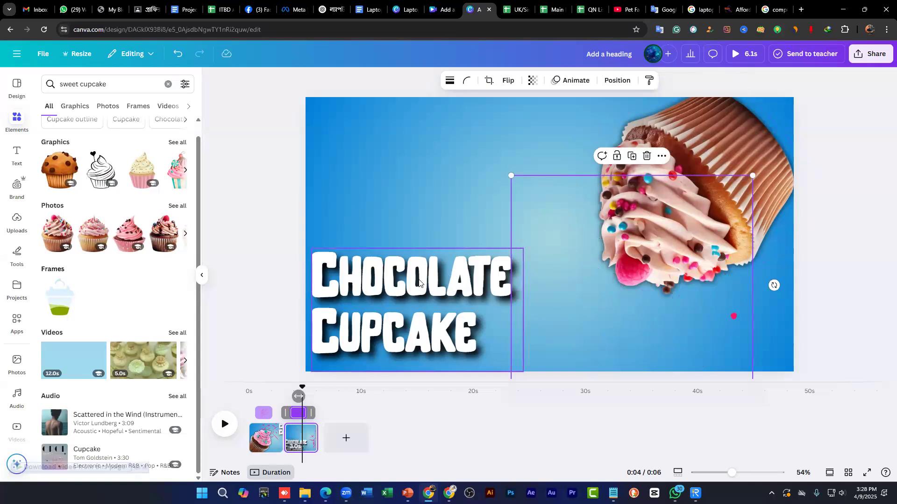
{"action": "left_click", "coordinate": [430, 294]}
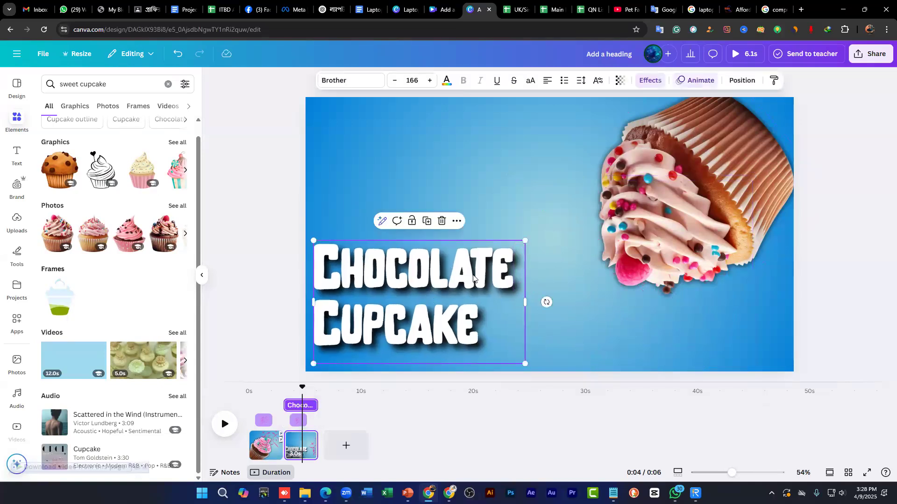
{"action": "left_click", "coordinate": [592, 299]}
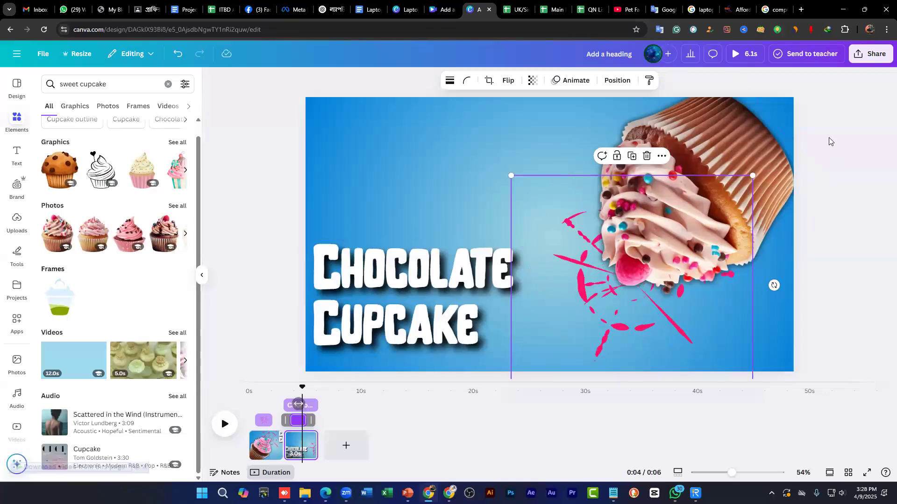
Step: Apply the Baseline animation to the sprinkle cupcake on both enter and exit, with reversed exit animation and a lower speed
{"action": "left_click", "coordinate": [727, 146]}
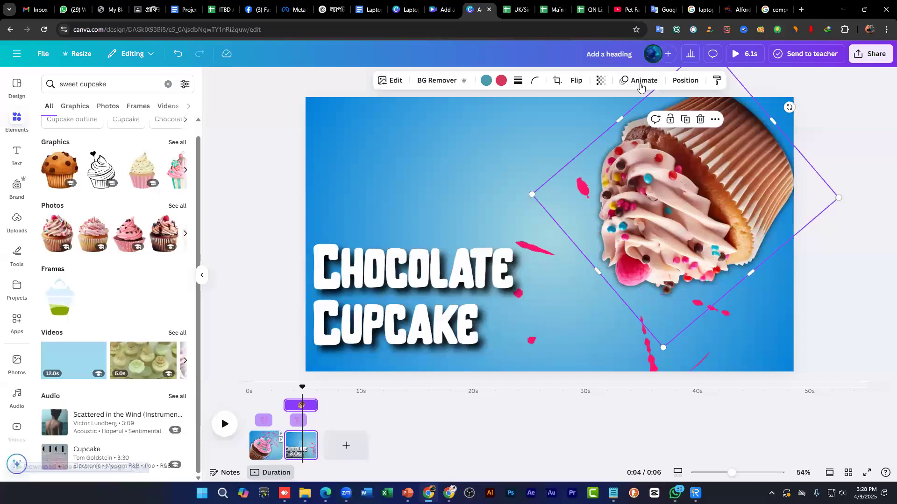
{"action": "left_click", "coordinate": [628, 82]}
{"action": "scroll", "coordinate": [142, 316], "scroll_direction": "down", "scroll_amount": 5}
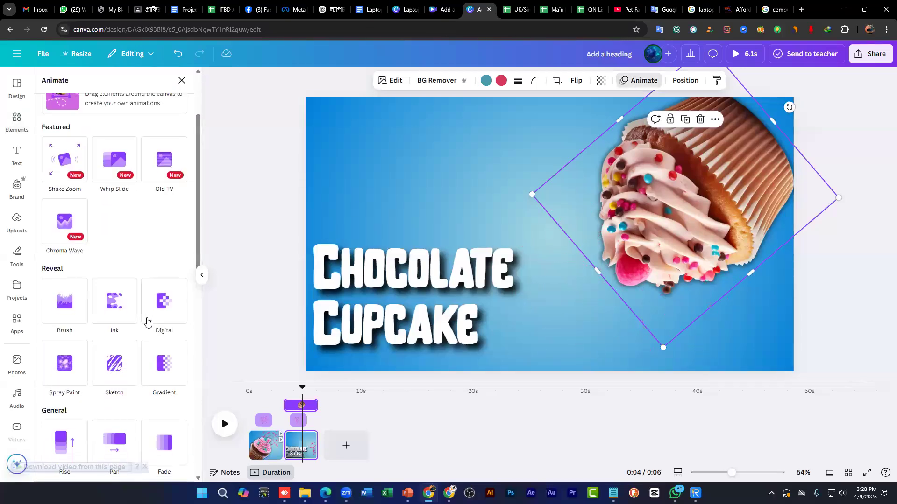
{"action": "scroll", "coordinate": [159, 343], "scroll_direction": "down", "scroll_amount": 3}
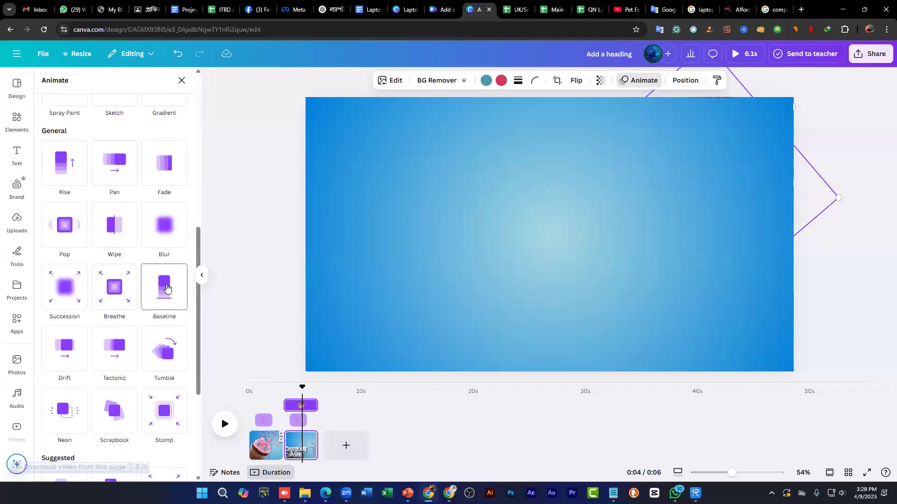
{"action": "left_click", "coordinate": [164, 288]}
{"action": "left_click", "coordinate": [57, 363]}
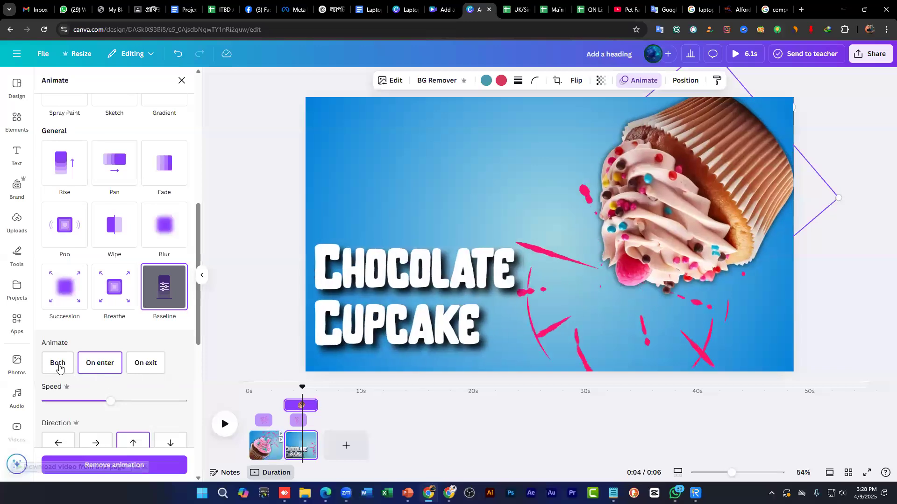
{"action": "scroll", "coordinate": [174, 366], "scroll_direction": "down", "scroll_amount": 2}
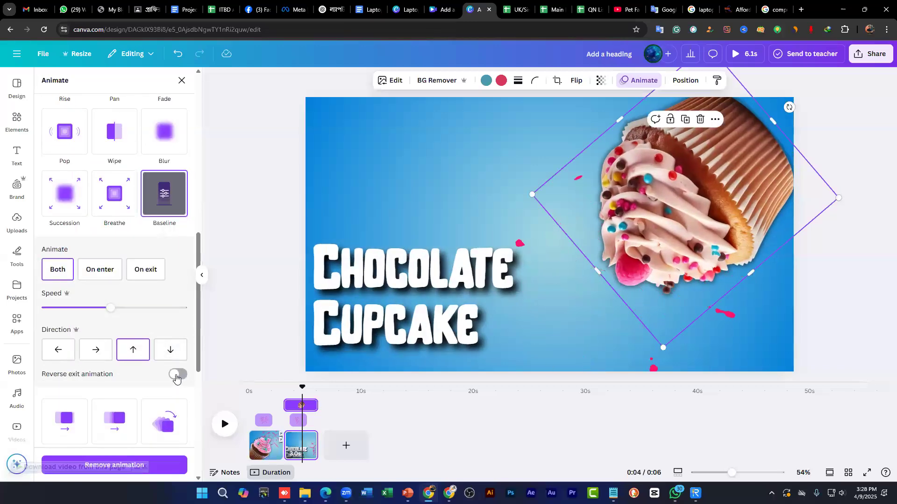
{"action": "left_click", "coordinate": [177, 375]}
{"action": "left_click_drag", "start_coordinate": [112, 313], "coordinate": [75, 305]}
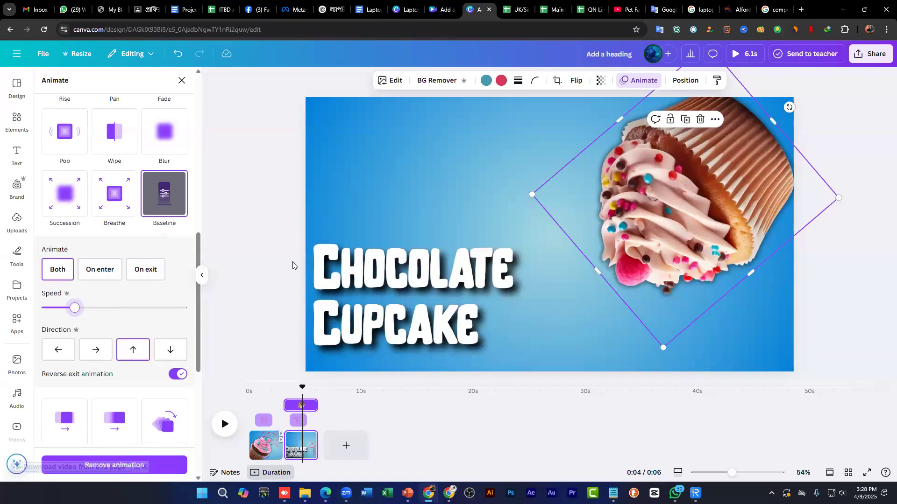
Step: Set the cupcake photo's Baseline animation to Both, and point the "Chocolate Cupcake" heading's Baseline animation to the right
{"action": "left_click", "coordinate": [71, 274]}
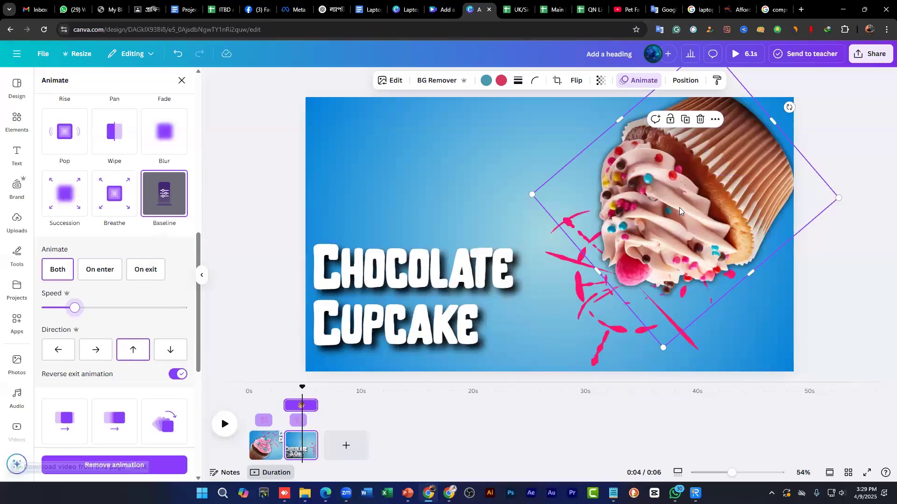
{"action": "left_click", "coordinate": [434, 302]}
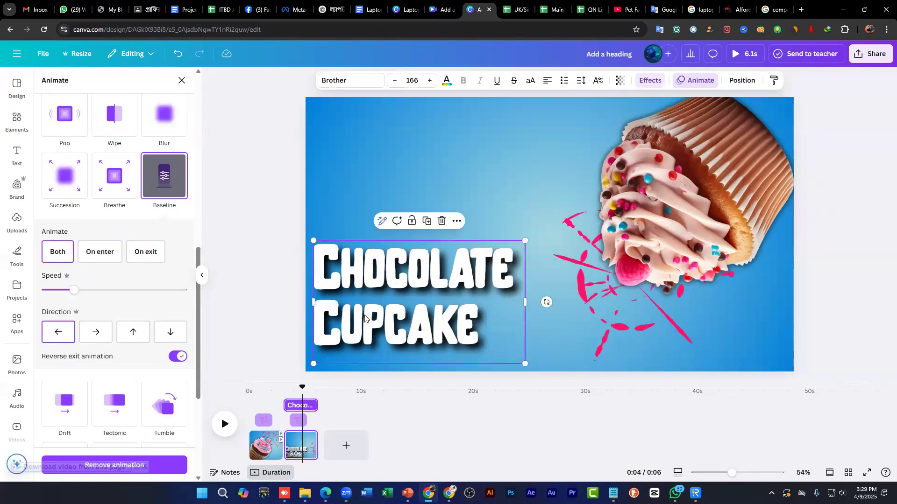
{"action": "left_click", "coordinate": [57, 334]}
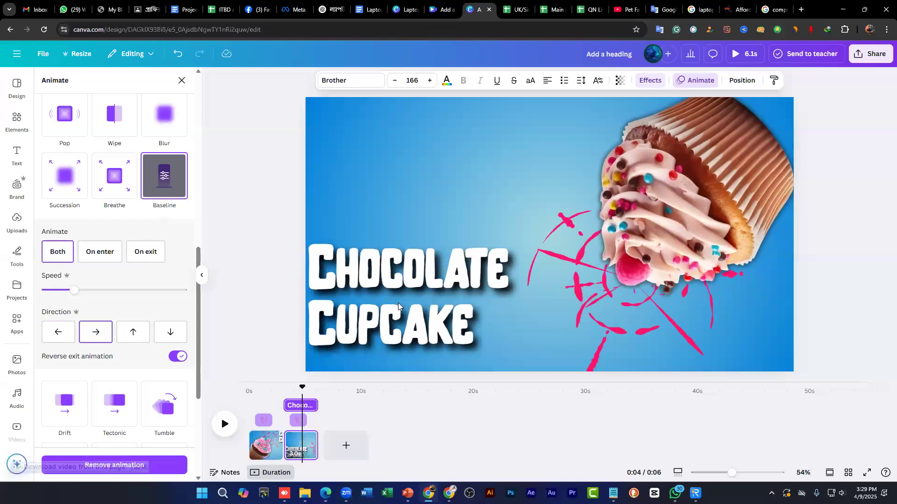
Step: Replace the word "Chocolate" with "Sweet" in the heading on page 2
{"action": "left_click", "coordinate": [404, 288]}
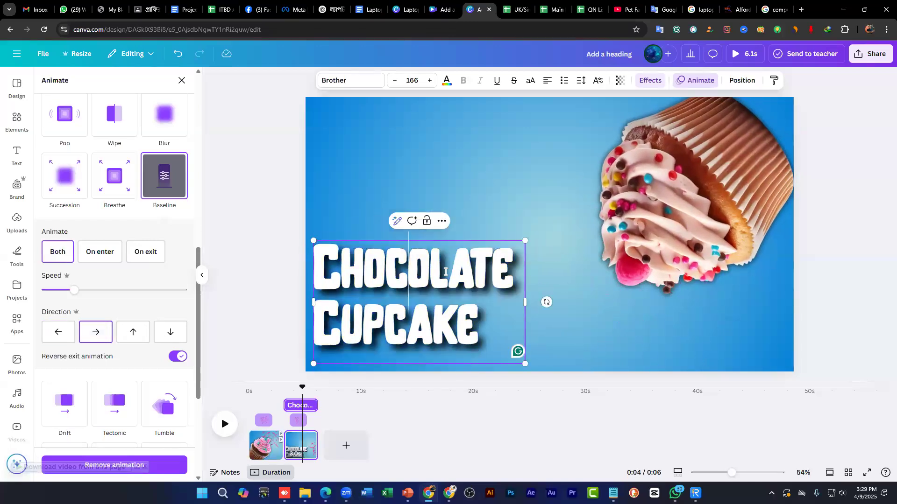
{"action": "left_click_drag", "start_coordinate": [384, 274], "coordinate": [326, 272]}
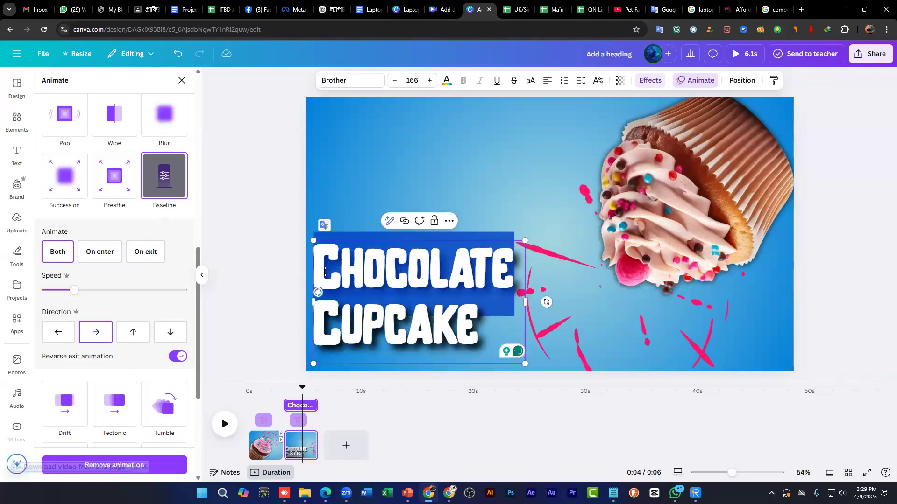
{"action": "type", "text": "we"}
{"action": "key", "text": "BackSpace"}
{"action": "key", "text": "BackSpace"}
{"action": "type", "text": "s"}
{"action": "key", "text": "BackSpace"}
{"action": "type", "text": "Swe"}
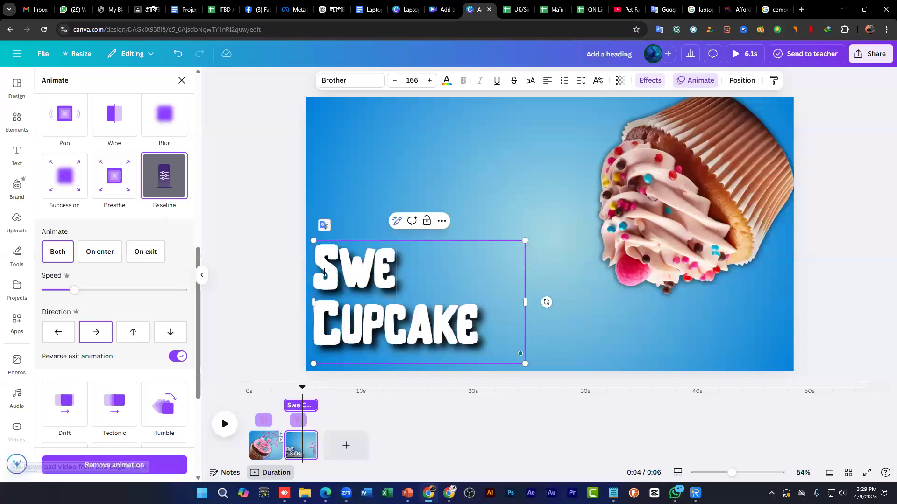
{"action": "type", "text": "et"}
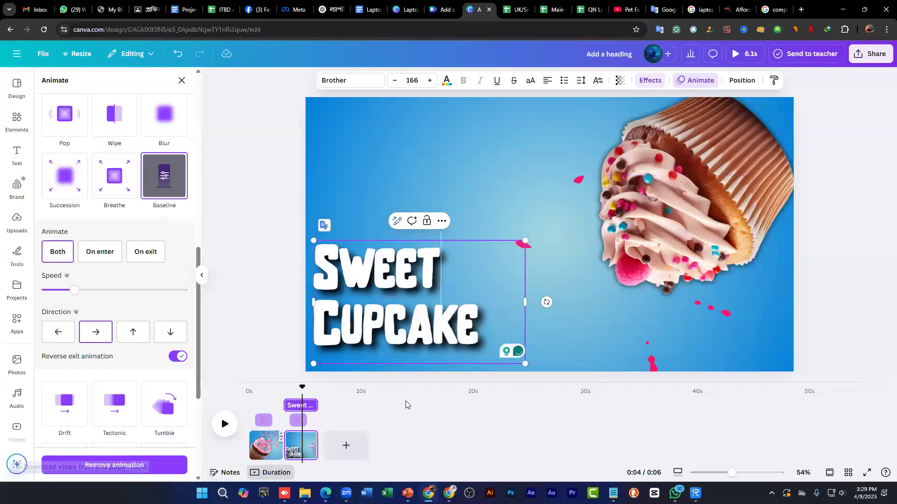
Step: Play the video from the beginning to preview the animations on both pages
{"action": "left_click", "coordinate": [610, 305]}
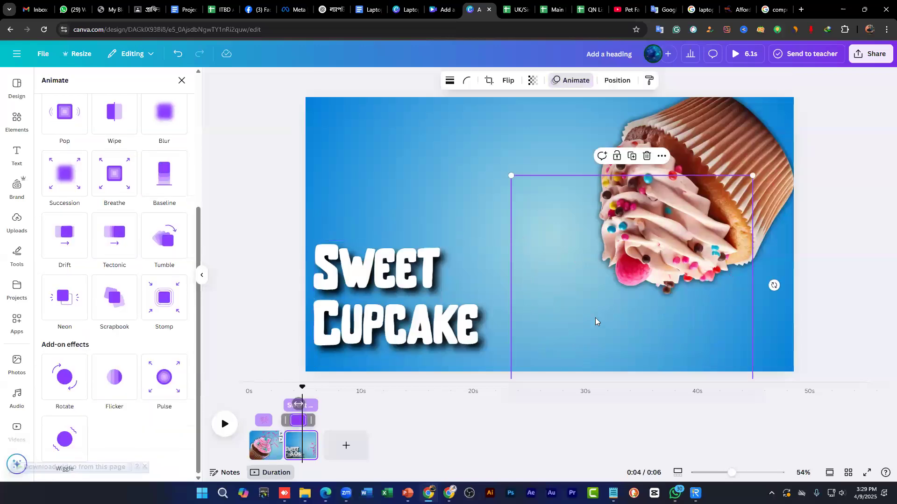
{"action": "left_click_drag", "start_coordinate": [304, 387], "coordinate": [223, 369]}
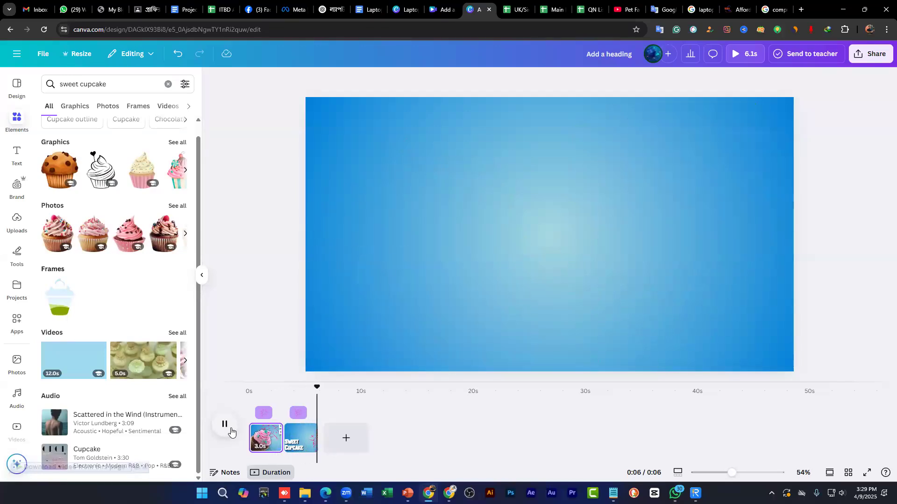
Step: Duplicate page 2 and move the playhead to the middle of the new page 3
{"action": "left_click", "coordinate": [300, 450]}
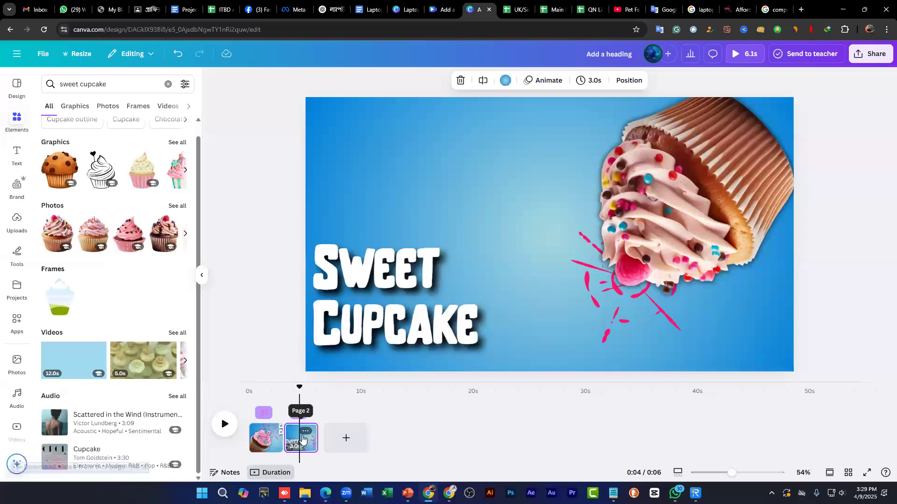
{"action": "left_click", "coordinate": [305, 432]}
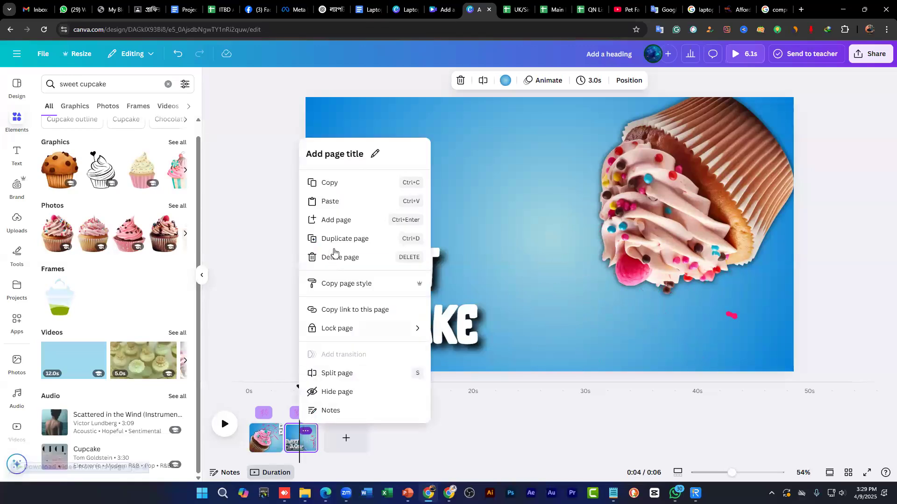
{"action": "left_click", "coordinate": [345, 238]}
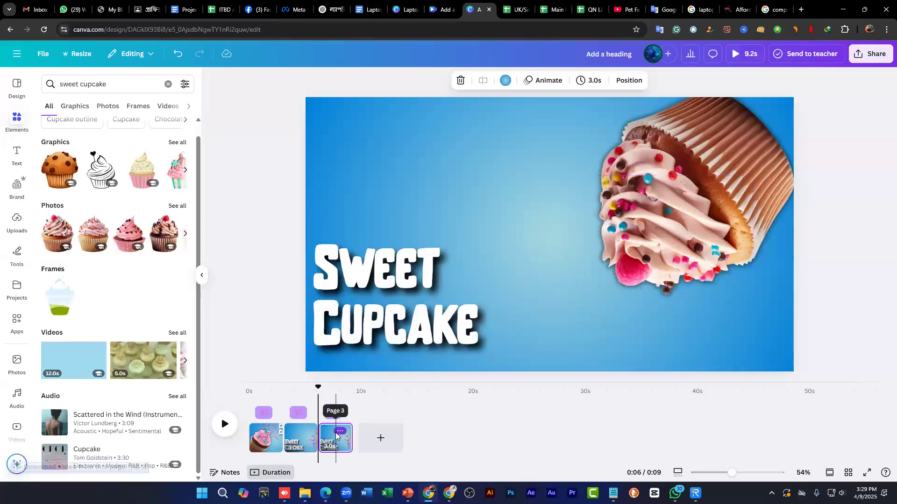
{"action": "left_click", "coordinate": [340, 431]}
{"action": "left_click_drag", "start_coordinate": [325, 394], "coordinate": [344, 400]}
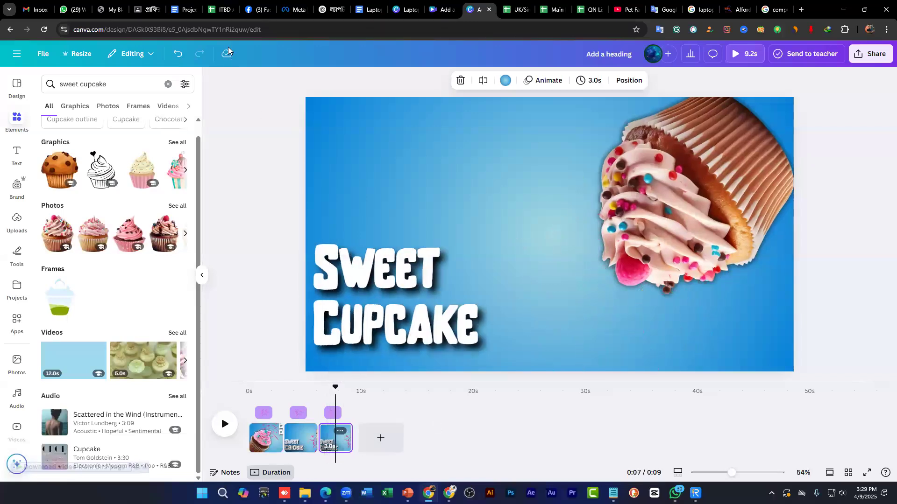
Step: Examine the Mango Cupcake page in the finished reference design, including its cupcake photo, and return to the working design
{"action": "key", "text": "ctrl+shift+Tab"}
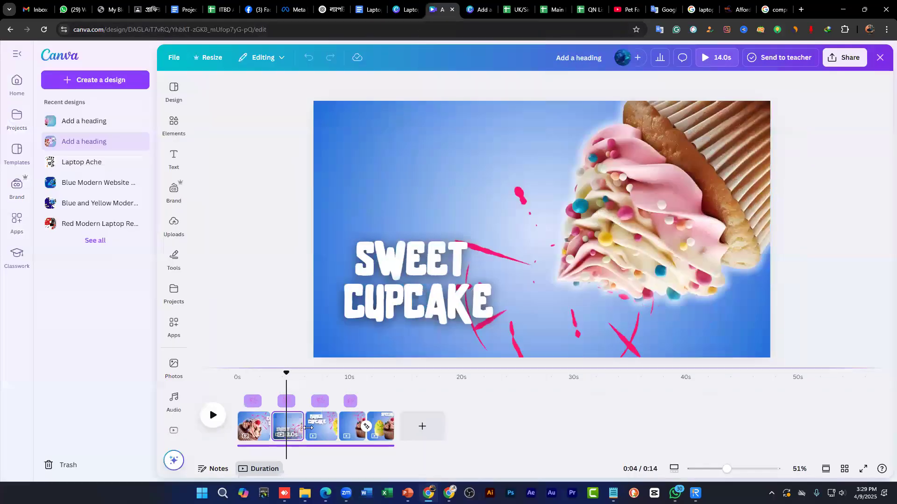
{"action": "left_click", "coordinate": [319, 376]}
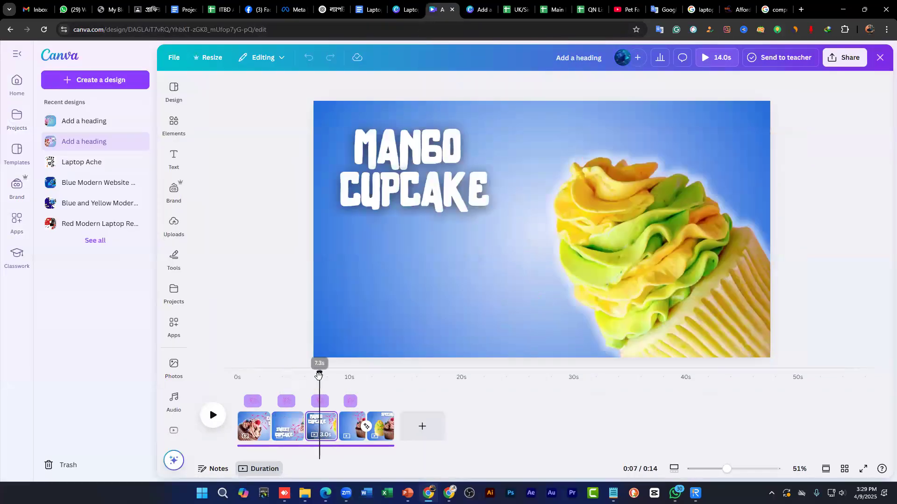
{"action": "left_click", "coordinate": [637, 268]}
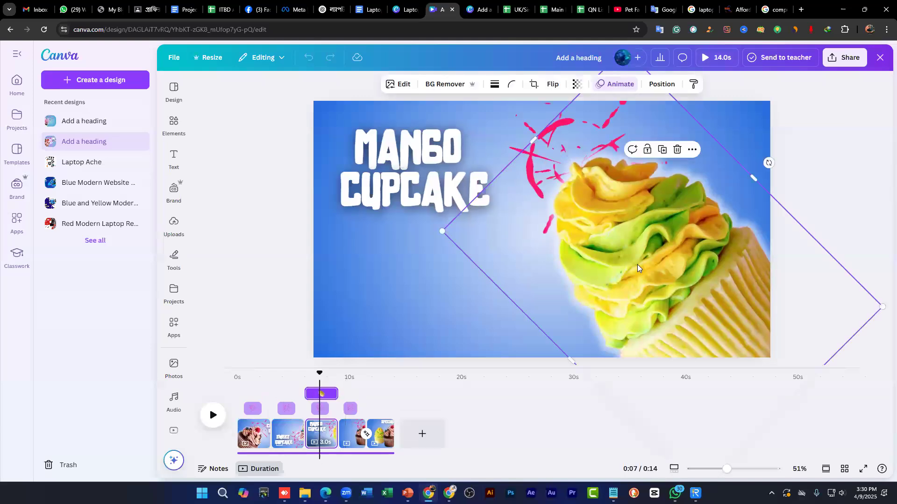
{"action": "left_click", "coordinate": [443, 231]}
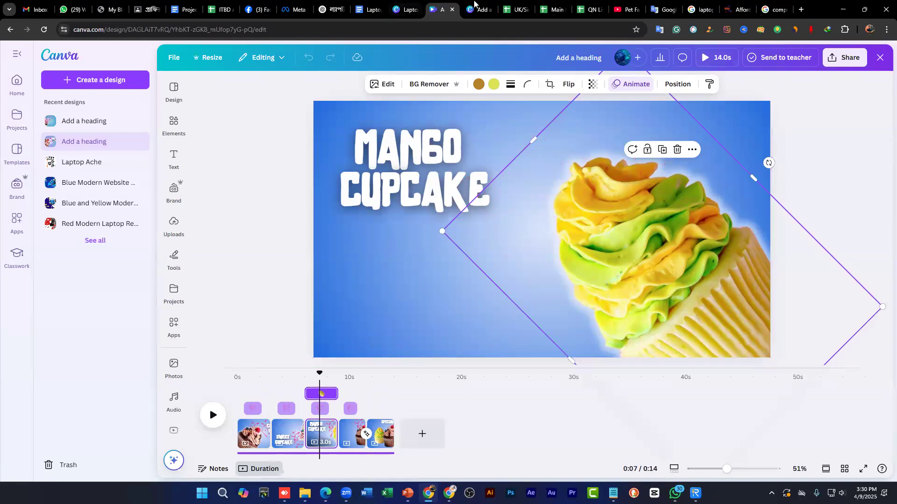
{"action": "left_click", "coordinate": [474, 2]}
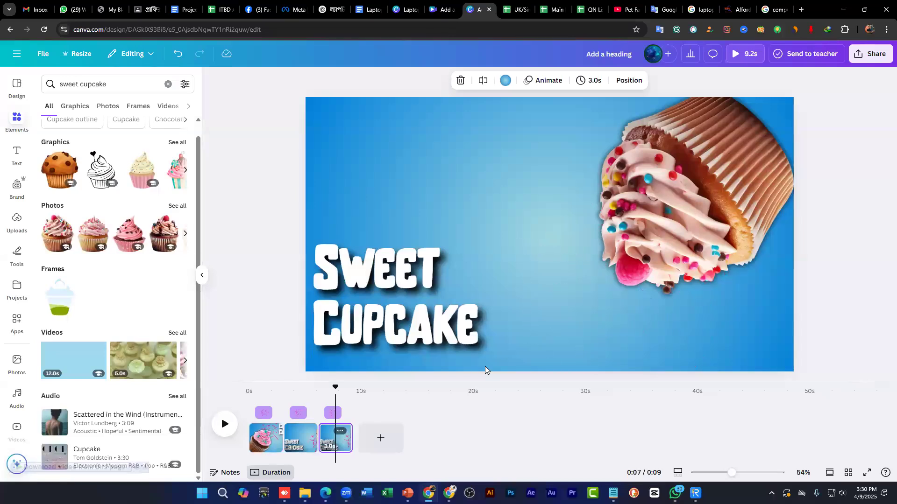
Step: Search the elements for "Mango cupcake" and replace the pink cupcake photo on page 3 with the yellow-green cupcake photo
{"action": "left_click", "coordinate": [521, 179]}
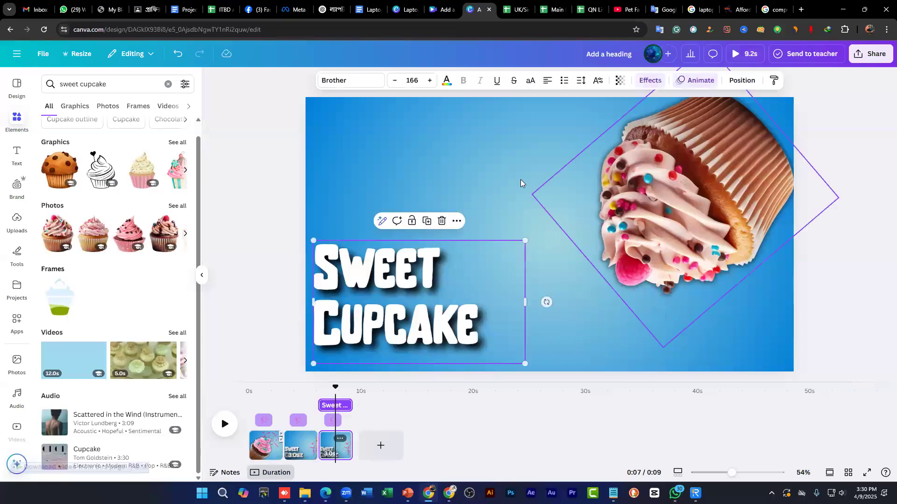
{"action": "left_click", "coordinate": [576, 290]}
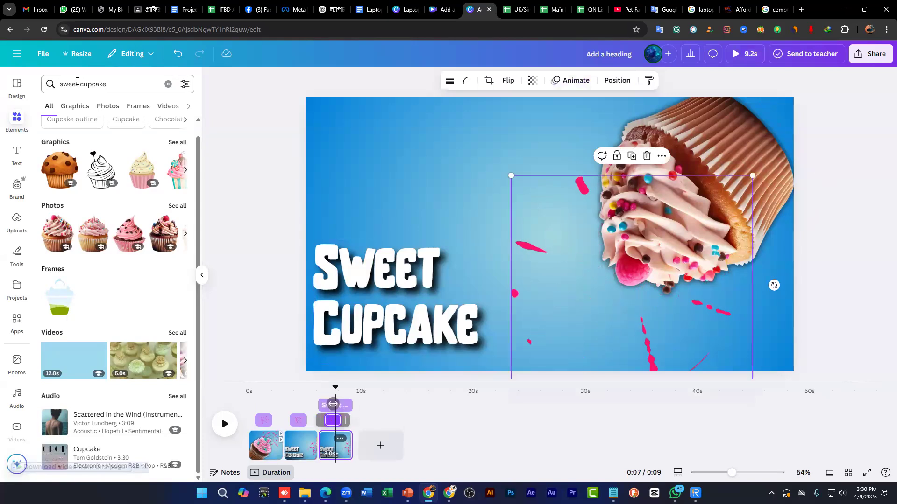
{"action": "left_click_drag", "start_coordinate": [77, 84], "coordinate": [41, 74]}
{"action": "key", "text": "BackSpace"}
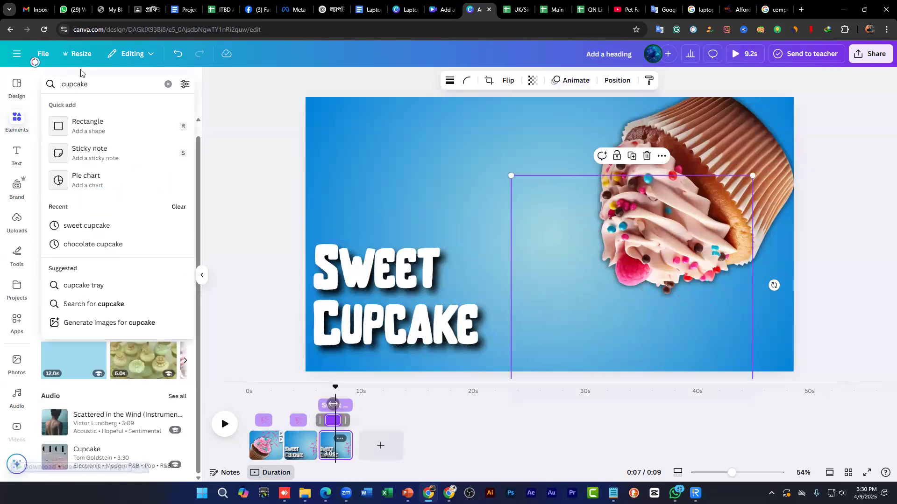
{"action": "type", "text": "Mango"}
{"action": "key", "text": "Return"}
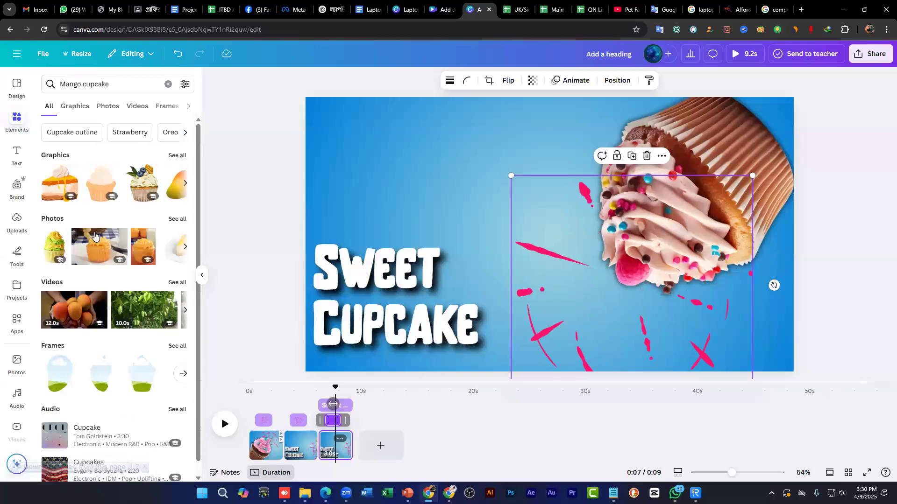
{"action": "left_click", "coordinate": [54, 246]}
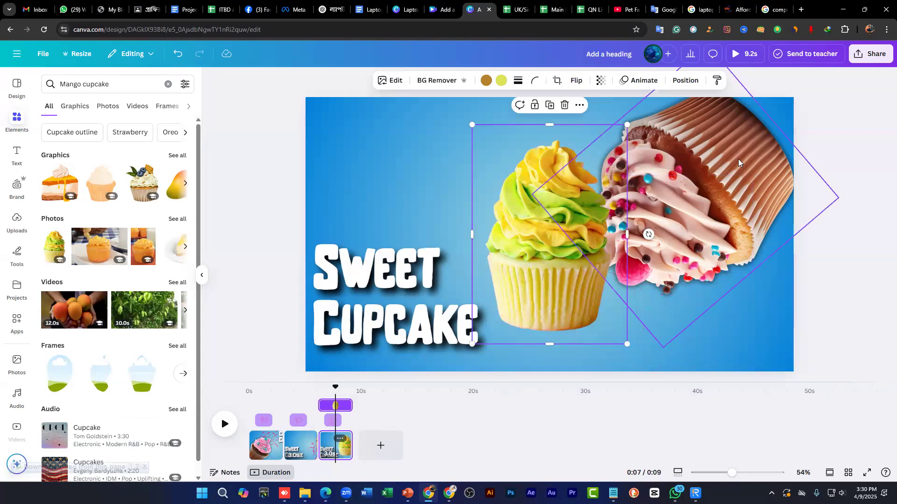
{"action": "left_click", "coordinate": [738, 159]}
{"action": "left_click", "coordinate": [700, 120]}
Step: Crop the empty margins around the yellow-green cupcake photo on all four sides
{"action": "left_click", "coordinate": [559, 203]}
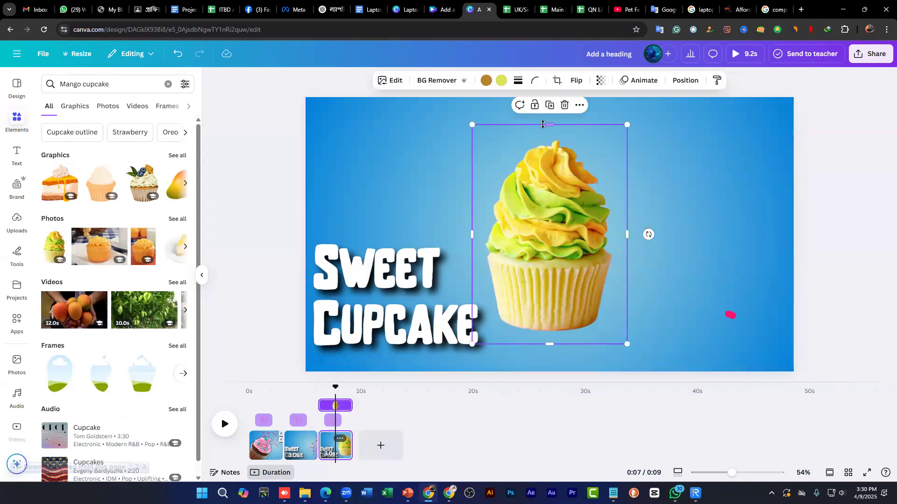
{"action": "left_click_drag", "start_coordinate": [551, 129], "coordinate": [551, 141]}
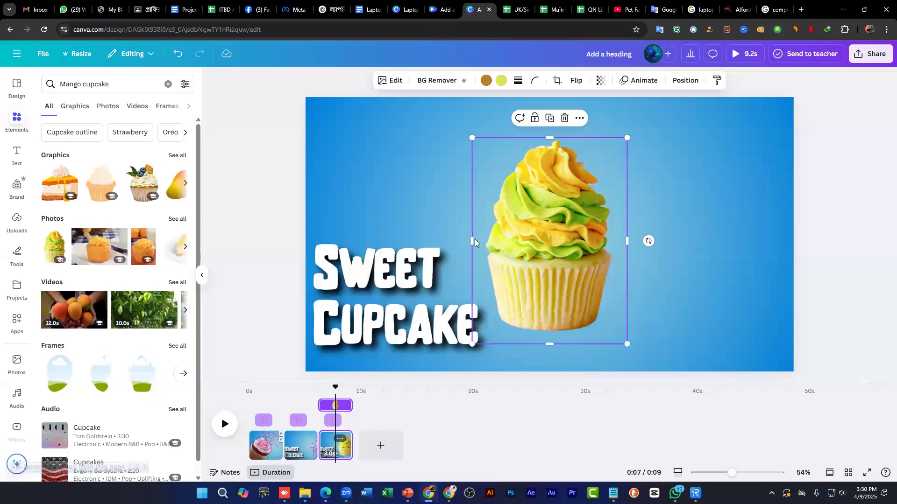
{"action": "left_click_drag", "start_coordinate": [478, 241], "coordinate": [483, 241]}
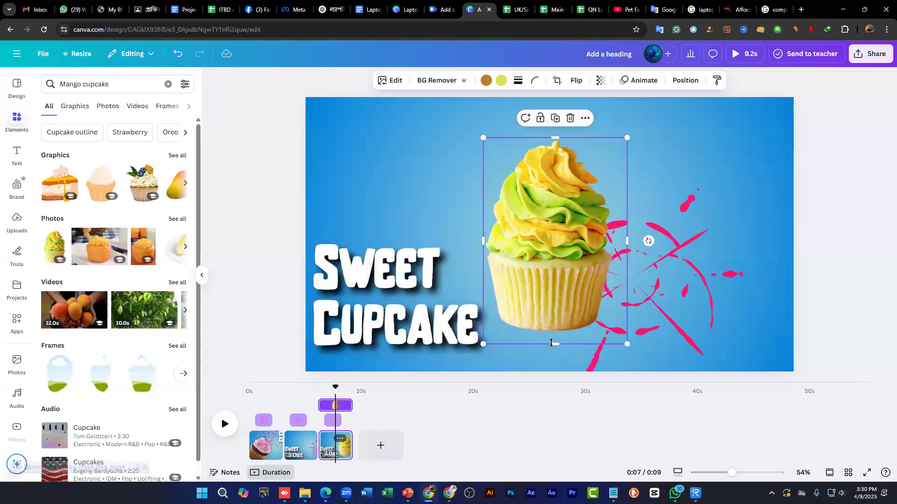
{"action": "left_click_drag", "start_coordinate": [553, 342], "coordinate": [553, 334]}
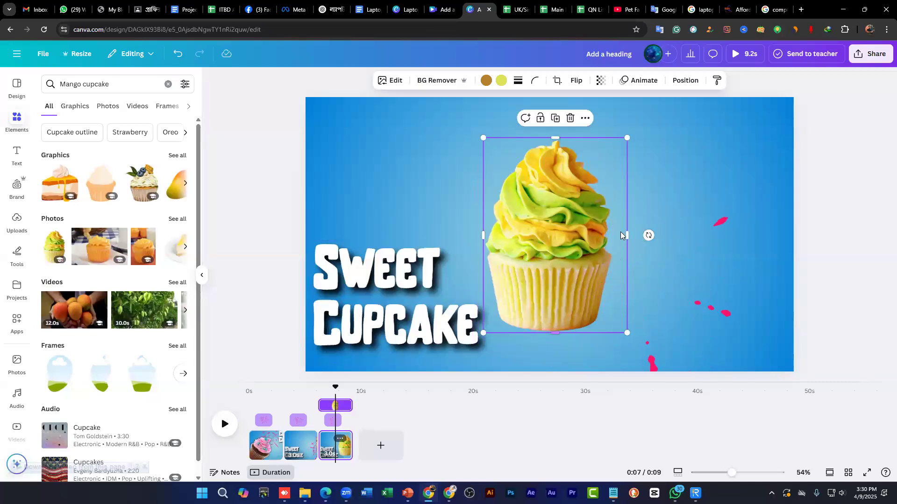
{"action": "left_click_drag", "start_coordinate": [629, 236], "coordinate": [616, 213]}
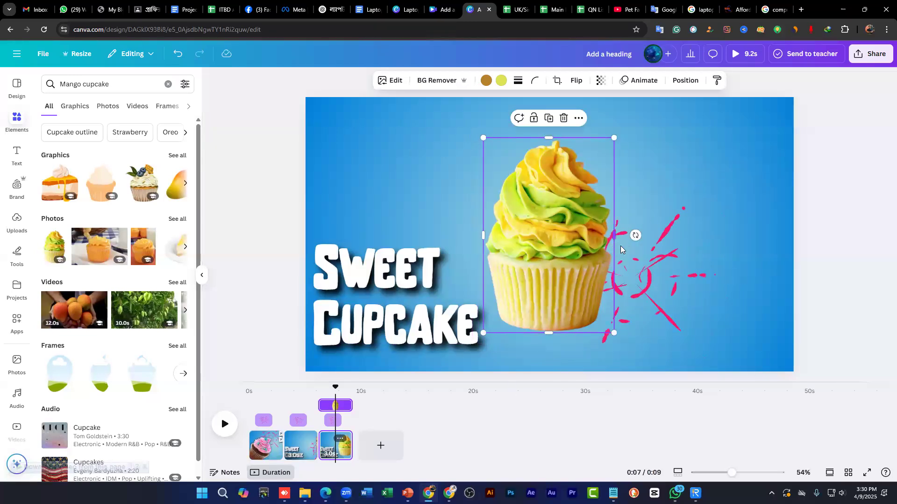
Step: Rotate the yellow-green cupcake to about -47°, enlarge it and place it in the lower right part of page 3
{"action": "left_click_drag", "start_coordinate": [631, 201], "coordinate": [615, 162]}
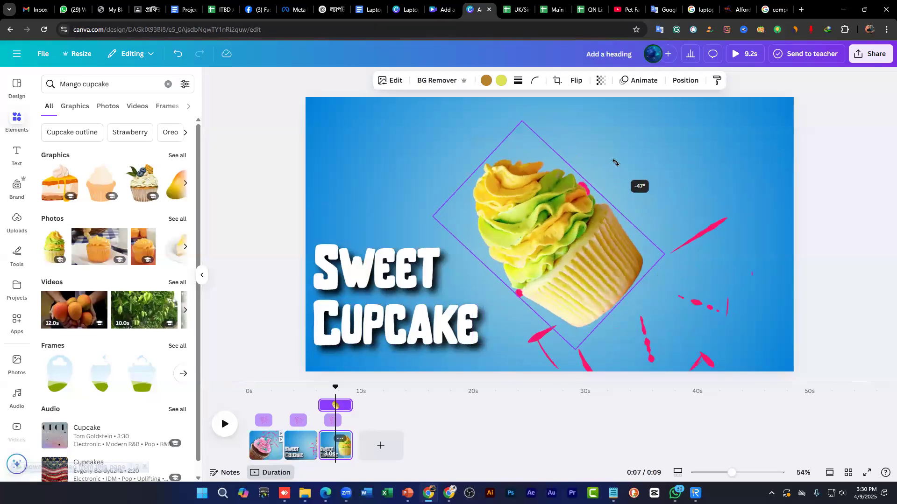
{"action": "left_click_drag", "start_coordinate": [547, 257], "coordinate": [718, 313]}
{"action": "left_click_drag", "start_coordinate": [682, 177], "coordinate": [635, 141]}
{"action": "left_click_drag", "start_coordinate": [738, 272], "coordinate": [706, 275]}
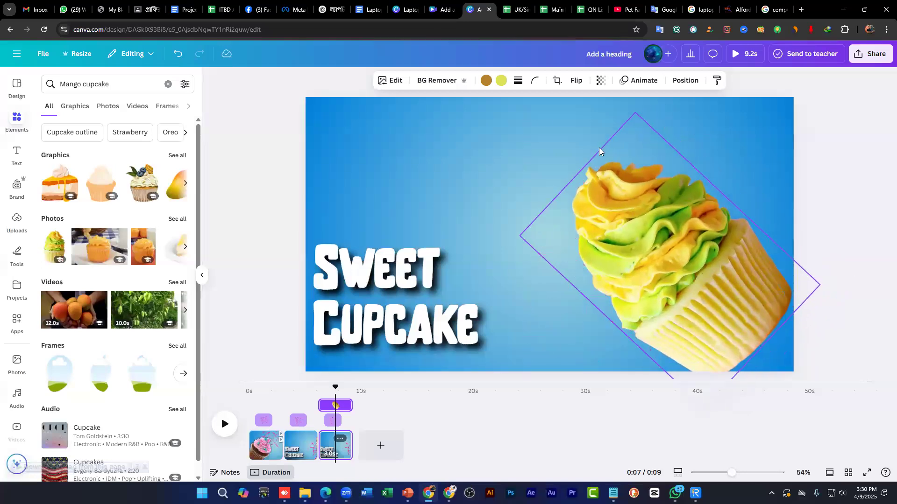
Step: Apply a Glow shadow to the yellow-green cupcake and shift it slightly toward the page's lower right corner
{"action": "left_click", "coordinate": [396, 81]}
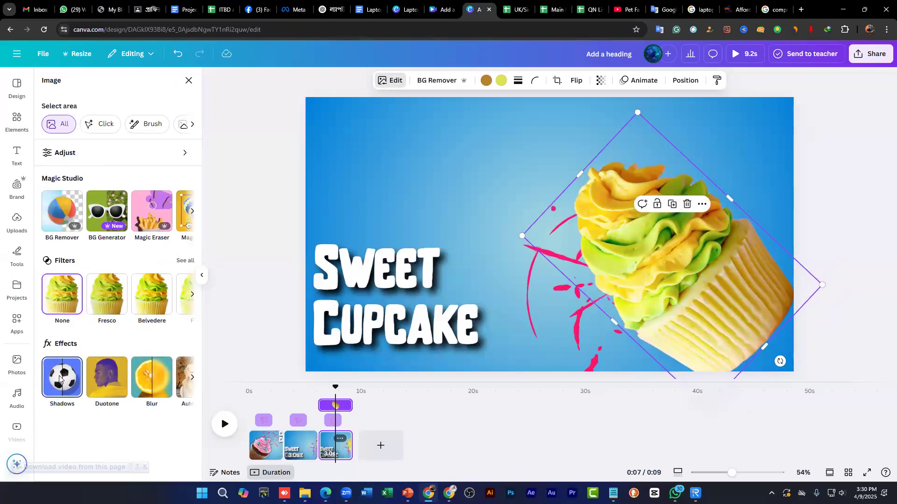
{"action": "left_click", "coordinate": [66, 195]}
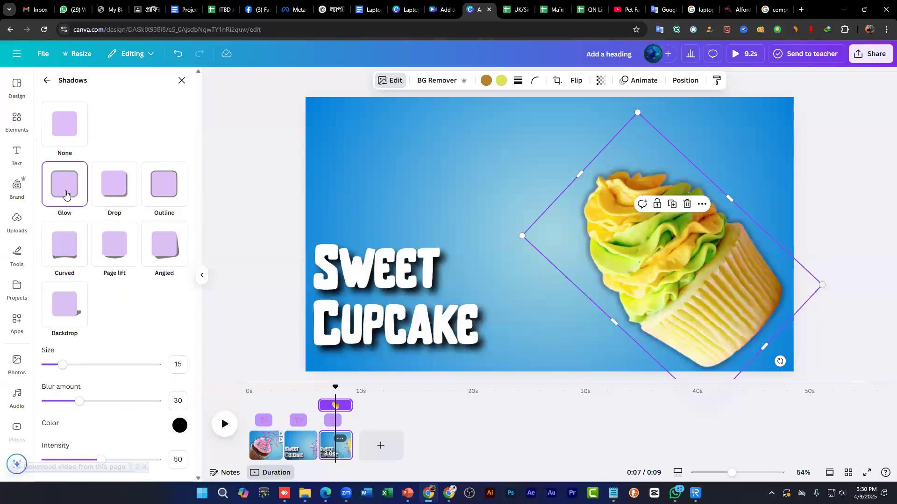
{"action": "left_click_drag", "start_coordinate": [669, 250], "coordinate": [687, 260]}
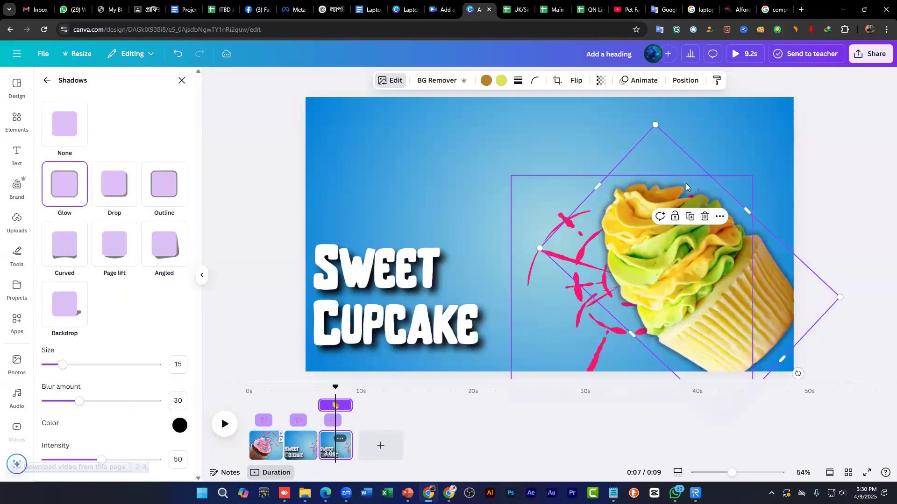
Step: Apply a Baseline animation to the yellow-green cupcake on both enter and exit, with the exit reversed and a slower speed
{"action": "left_click", "coordinate": [644, 81]}
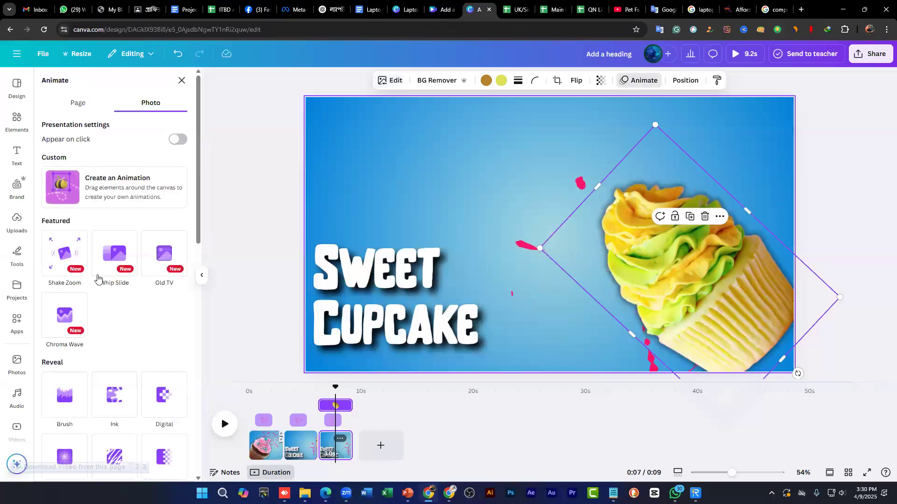
{"action": "scroll", "coordinate": [140, 294], "scroll_direction": "down", "scroll_amount": 2}
{"action": "scroll", "coordinate": [148, 288], "scroll_direction": "down", "scroll_amount": 6}
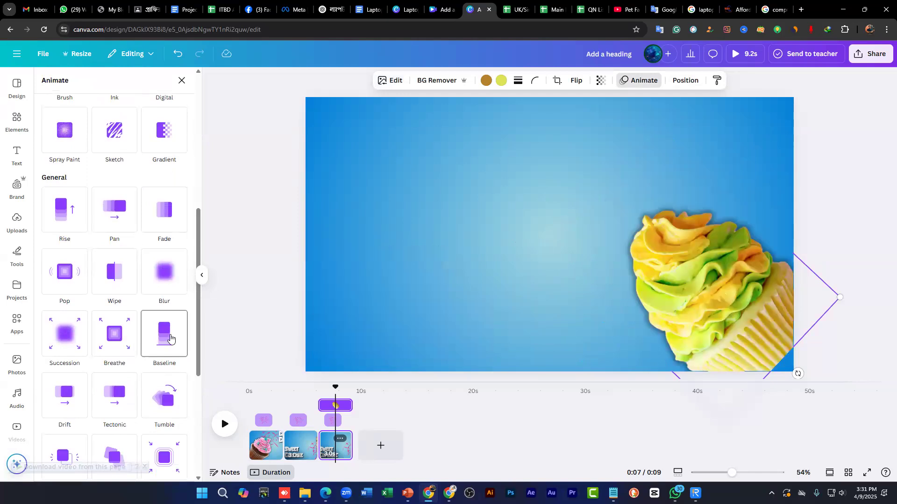
{"action": "left_click", "coordinate": [169, 340]}
{"action": "scroll", "coordinate": [117, 355], "scroll_direction": "down", "scroll_amount": 2}
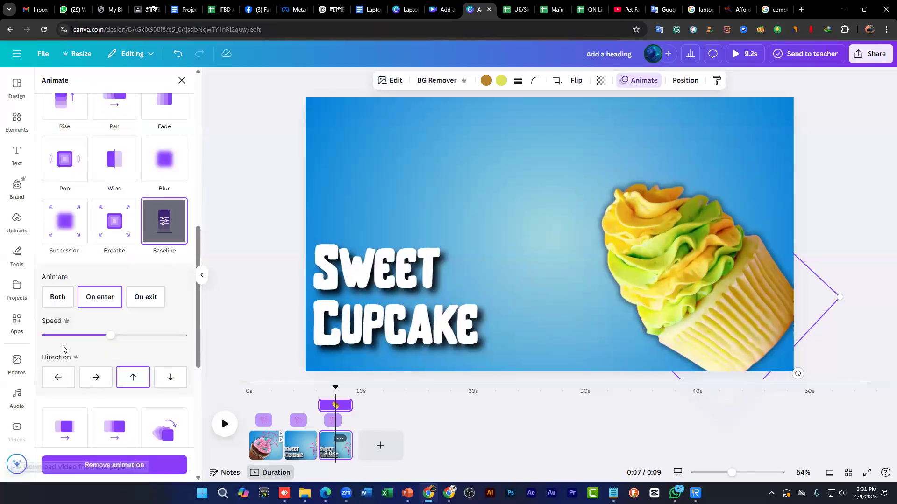
{"action": "left_click", "coordinate": [56, 297]}
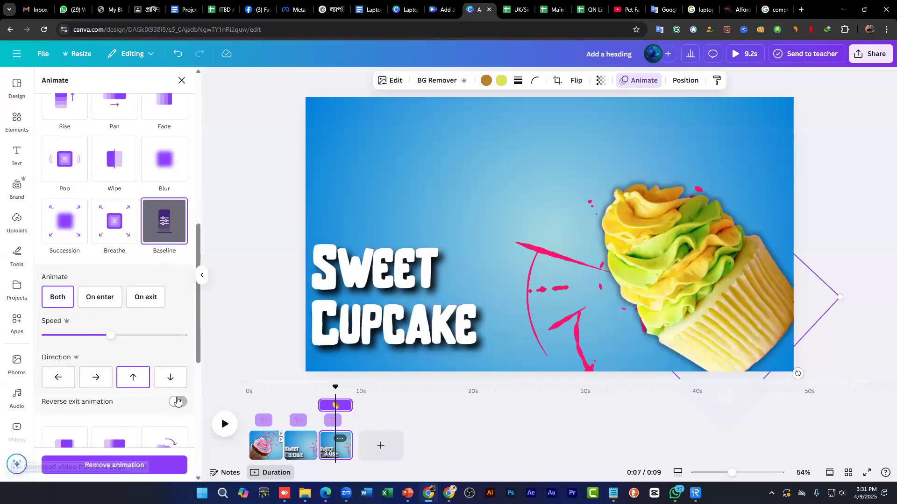
{"action": "left_click", "coordinate": [177, 402]}
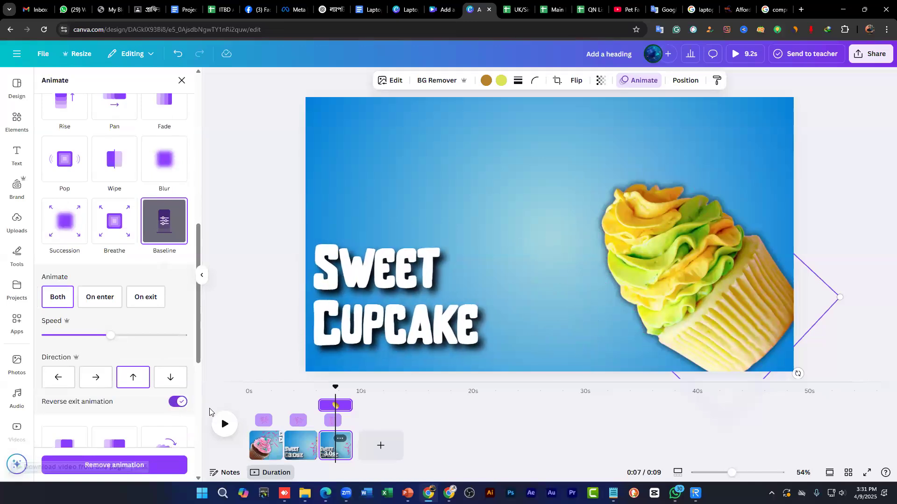
{"action": "left_click", "coordinate": [81, 336]}
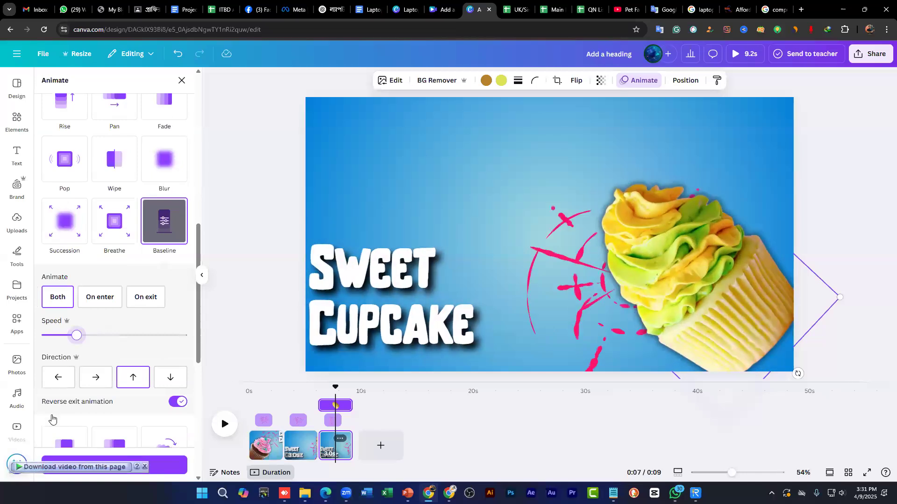
Step: Move the pink burst graphic up around the cupcake's frosting and the heading to the upper left corner of page 3
{"action": "left_click", "coordinate": [551, 322]}
{"action": "left_click_drag", "start_coordinate": [552, 316], "coordinate": [534, 224]}
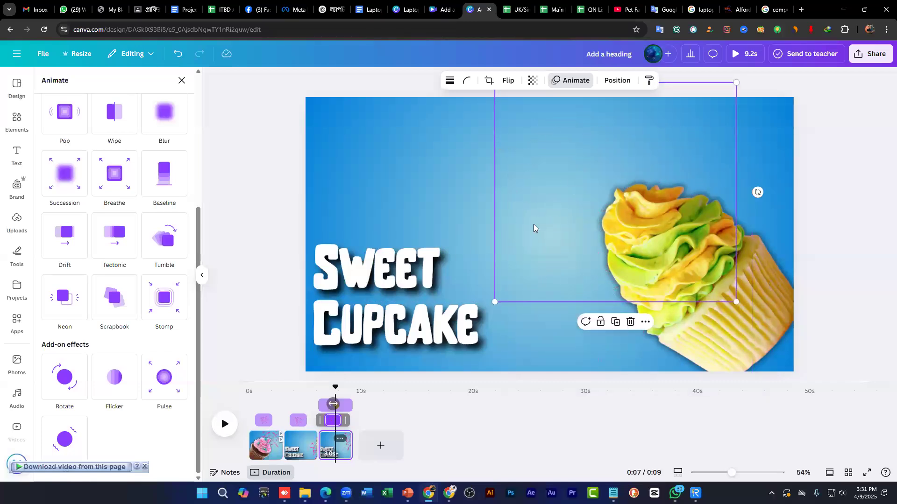
{"action": "left_click", "coordinate": [405, 295]}
{"action": "left_click_drag", "start_coordinate": [405, 295], "coordinate": [403, 162]}
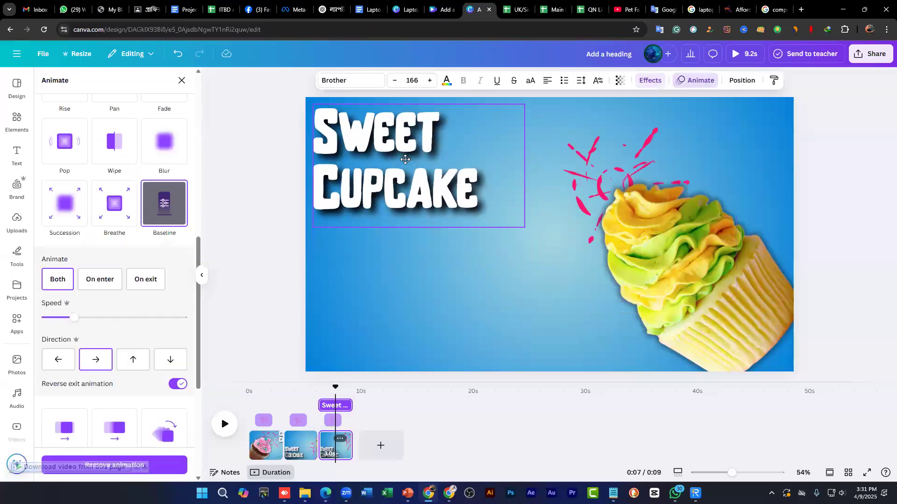
Step: Replace the word "Sweet" with "Mango" in the page 3 heading
{"action": "double_click", "coordinate": [393, 136]}
{"action": "left_click_drag", "start_coordinate": [440, 135], "coordinate": [332, 116]}
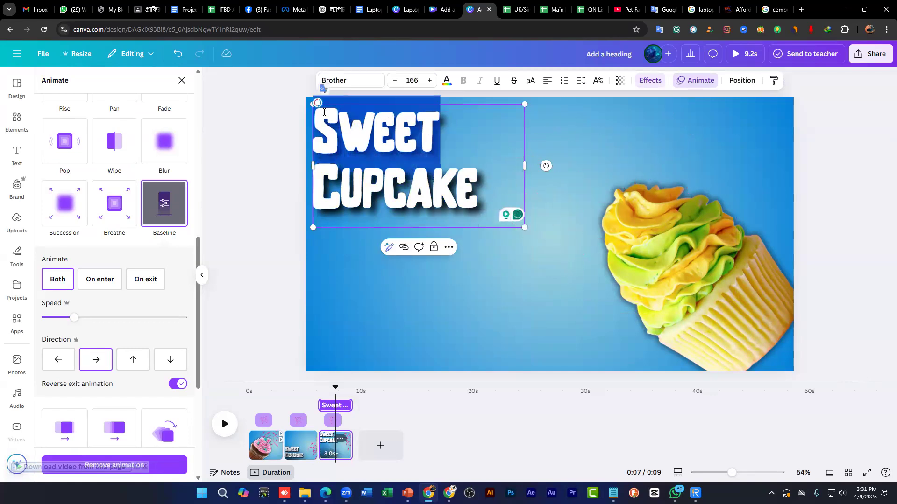
{"action": "type", "text": "Mango"}
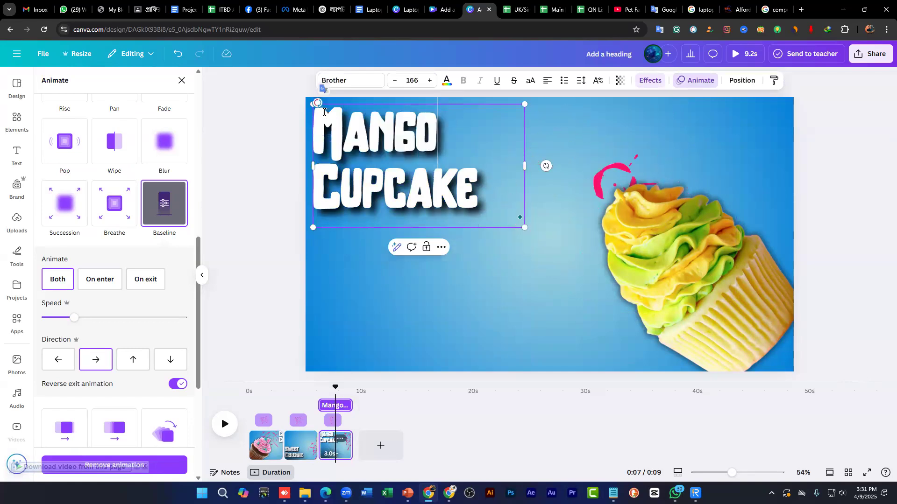
{"action": "left_click", "coordinate": [367, 279]}
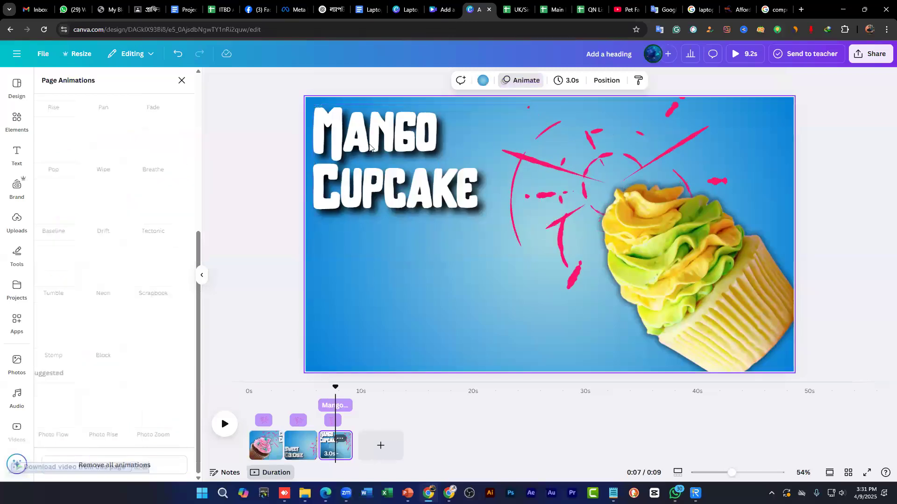
Step: Check the Mango Cupcake heading's Baseline animation settings and play the video from the start to review its pages
{"action": "left_click", "coordinate": [374, 162]}
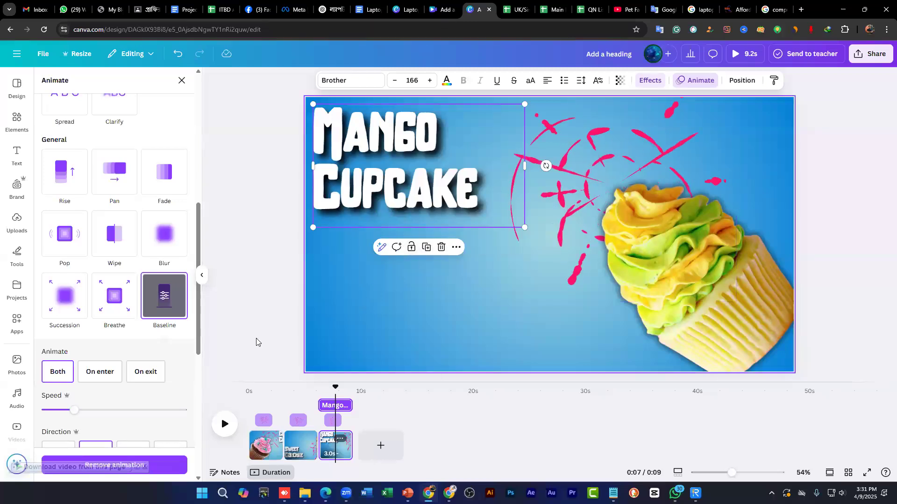
{"action": "scroll", "coordinate": [187, 360], "scroll_direction": "down", "scroll_amount": 2}
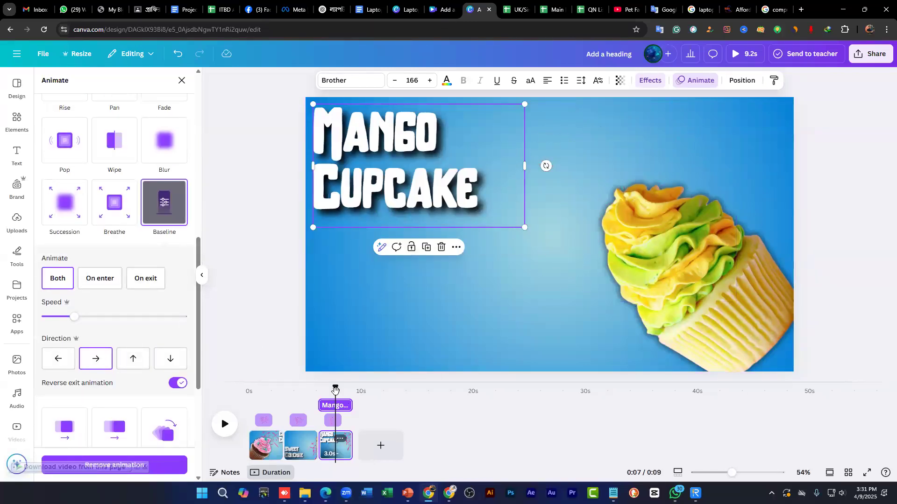
{"action": "left_click_drag", "start_coordinate": [304, 377], "coordinate": [208, 360]}
{"action": "left_click", "coordinate": [221, 430]}
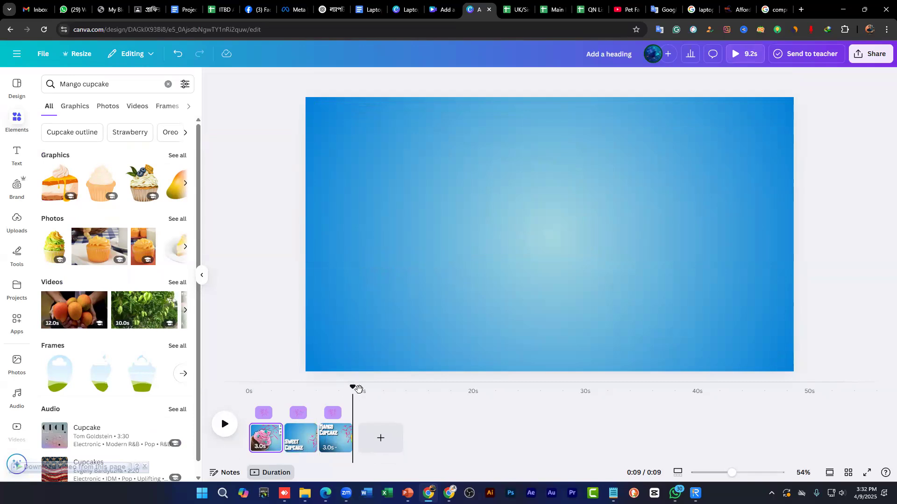
{"action": "left_click_drag", "start_coordinate": [357, 392], "coordinate": [292, 444]}
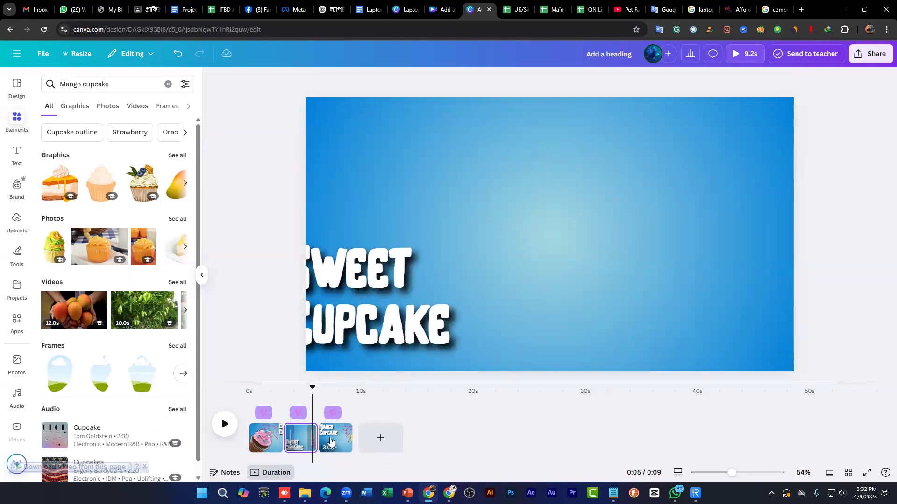
{"action": "left_click", "coordinate": [383, 438]}
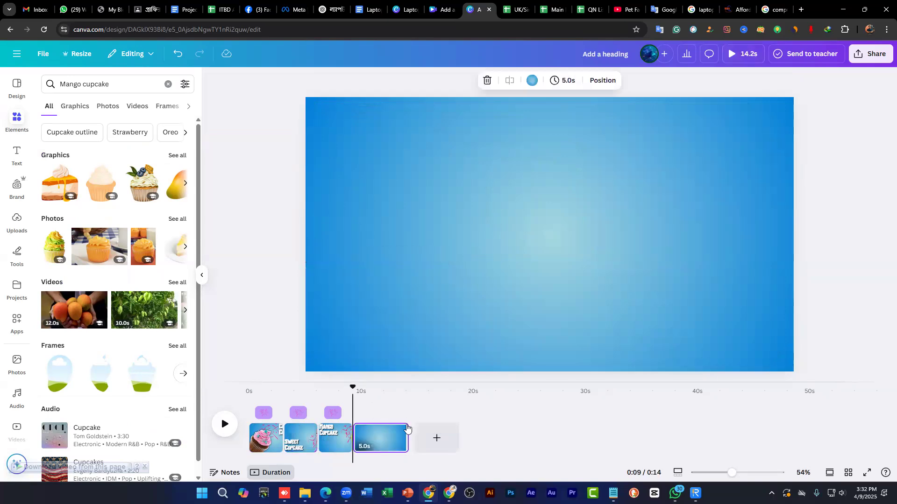
{"action": "mouse_move", "coordinate": [405, 439]}
{"action": "left_mouse_down"}
{"action": "mouse_move", "coordinate": [384, 441]}
{"action": "mouse_move", "coordinate": [389, 446]}
{"action": "left_mouse_up"}
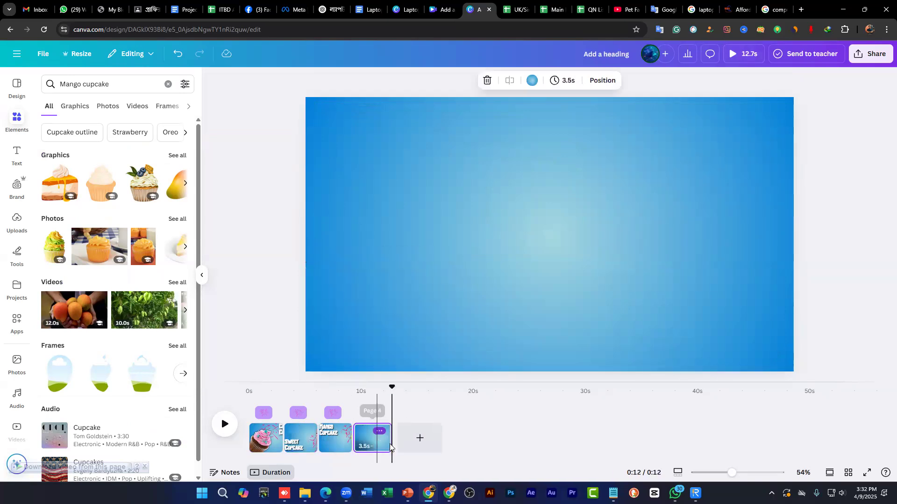
{"action": "left_click", "coordinate": [379, 430]}
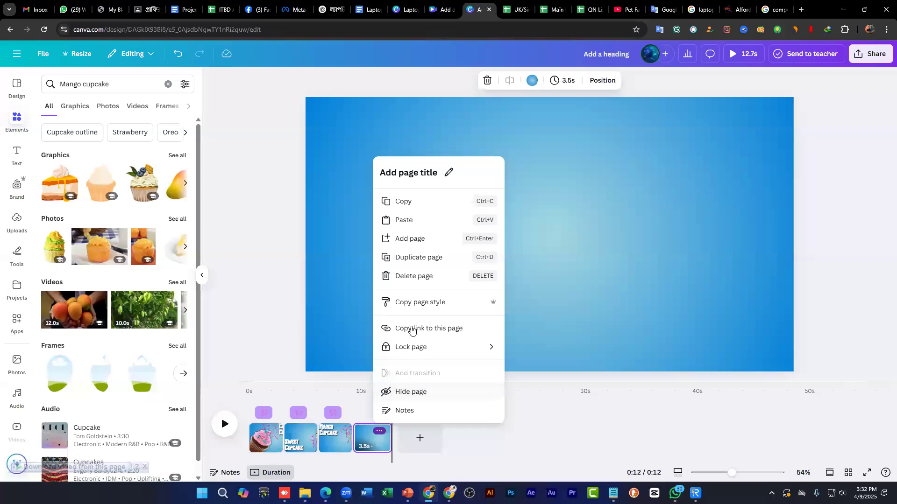
{"action": "left_click", "coordinate": [416, 277]}
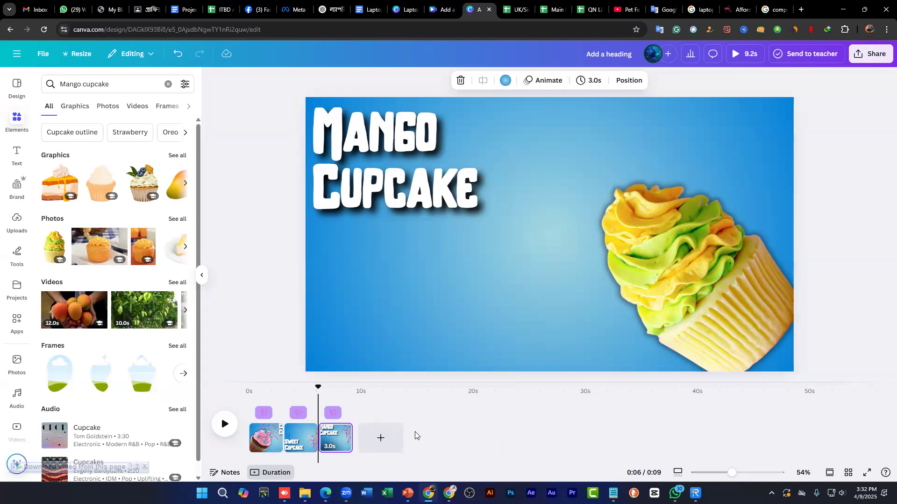
Step: Check the fourth page of the reference cupcake design in the other browser tab and return to the working design
{"action": "key", "text": "ctrl+shift+Tab"}
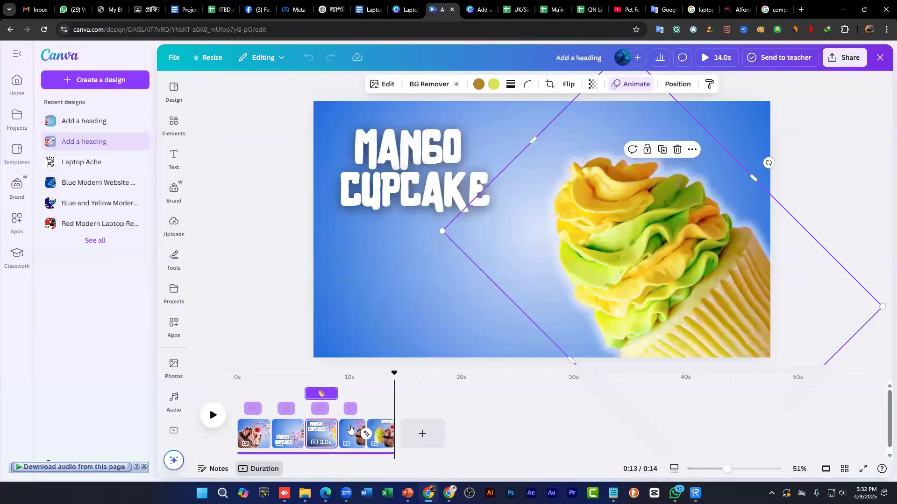
{"action": "left_click", "coordinate": [352, 379]}
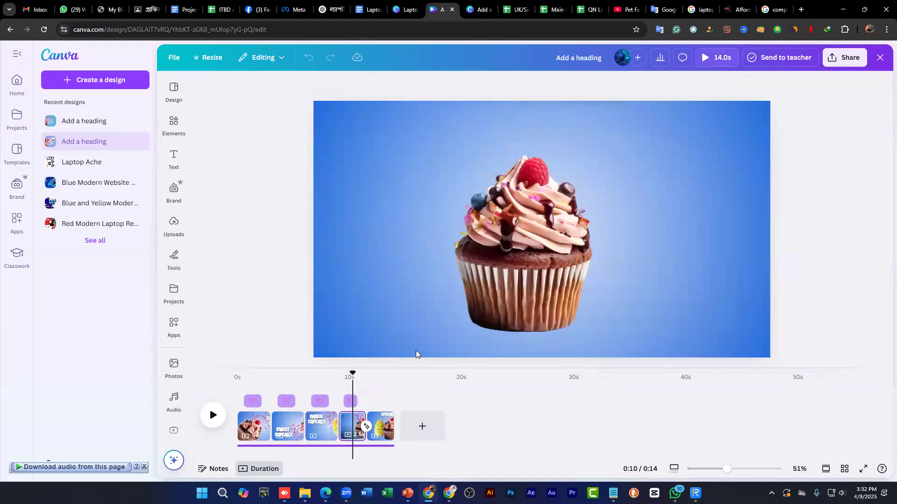
{"action": "left_click", "coordinate": [479, 9]}
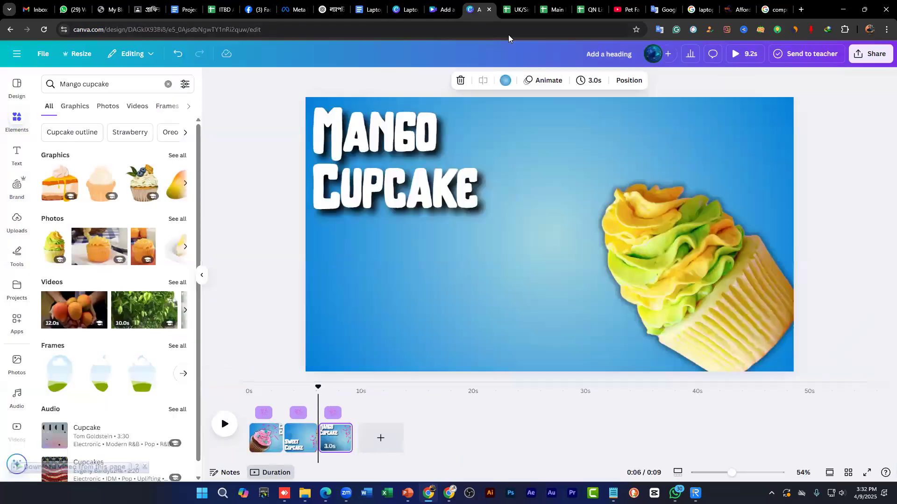
Step: Duplicate the Mango Cupcake page as page 4 and place the playhead in the copy
{"action": "left_click", "coordinate": [598, 156]}
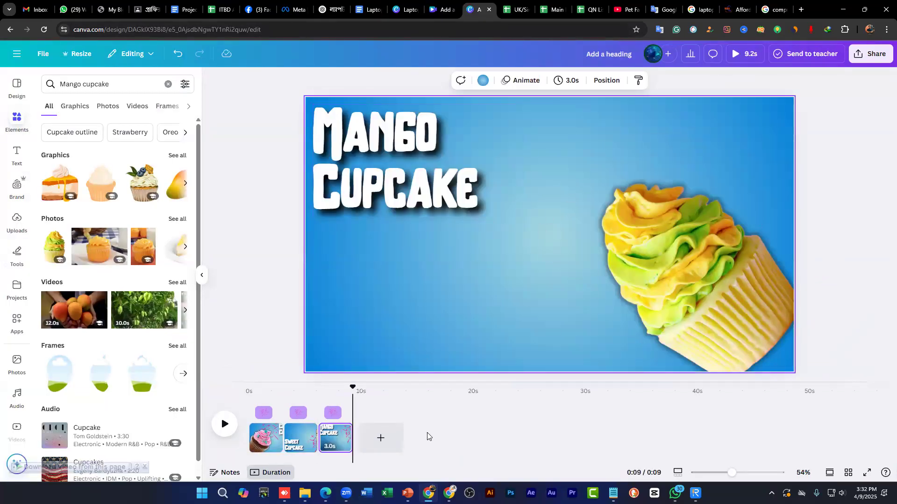
{"action": "left_click", "coordinate": [340, 434]}
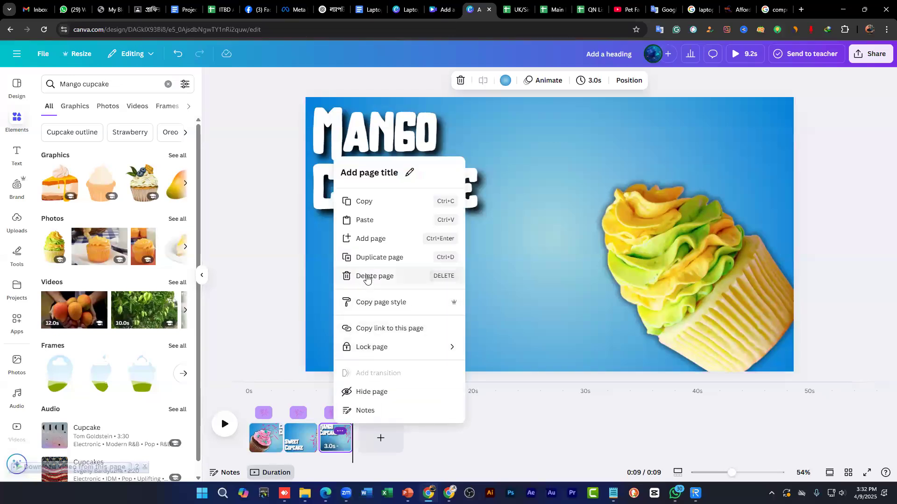
{"action": "left_click", "coordinate": [370, 257]}
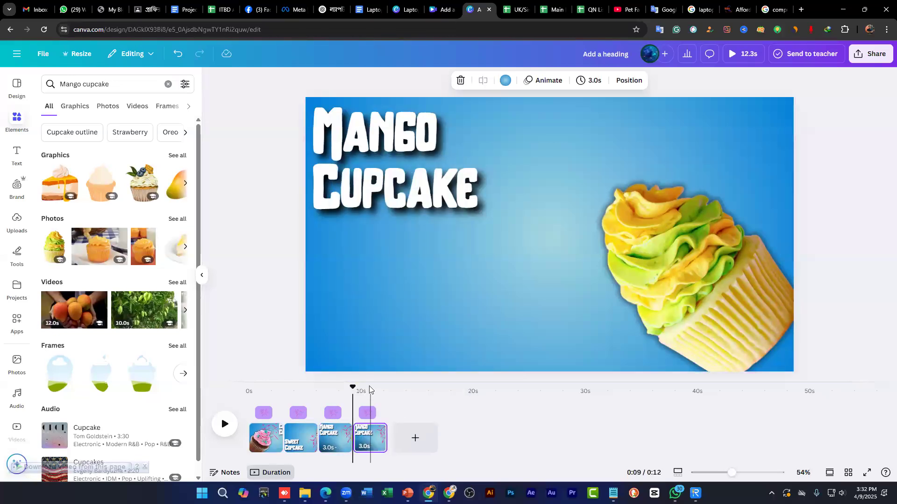
{"action": "left_click", "coordinate": [372, 386]}
{"action": "left_click", "coordinate": [368, 386]}
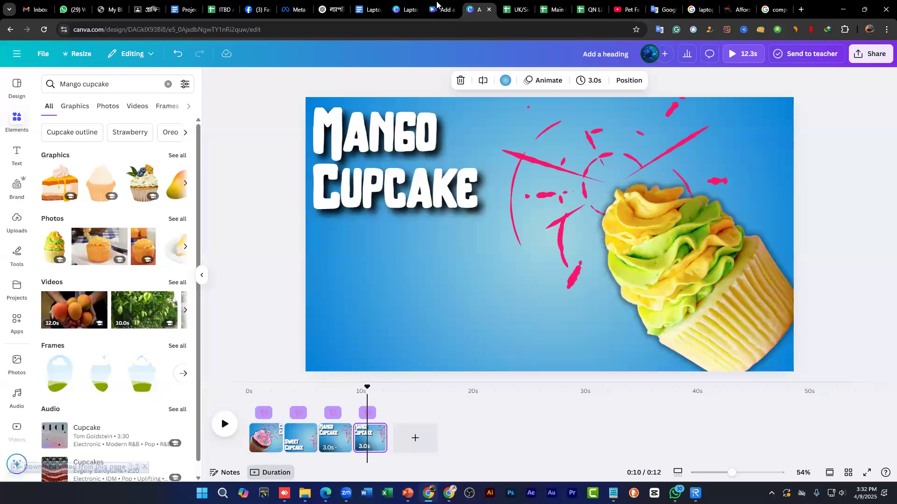
Step: Switch to the reference design, examine the animation and transition between its fourth and fifth pages, and return to the working design
{"action": "key", "text": "ctrl+shift+Tab"}
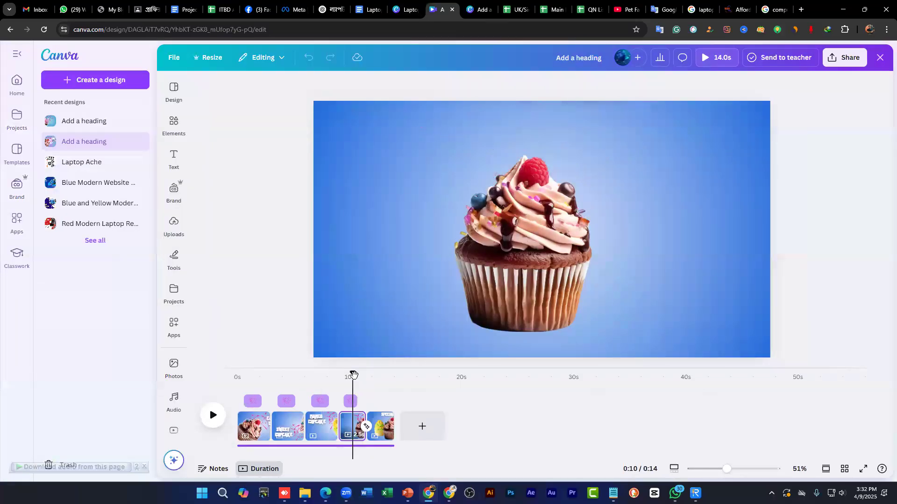
{"action": "left_click", "coordinate": [342, 371]}
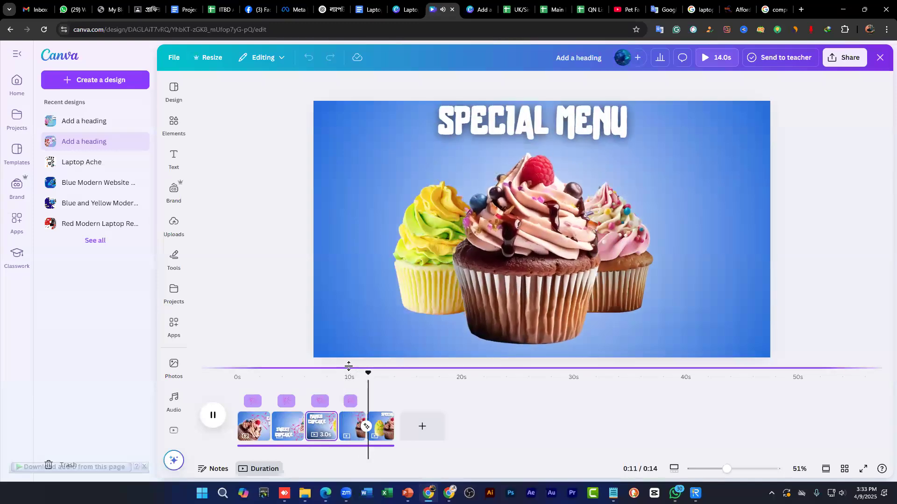
{"action": "key", "text": "space"}
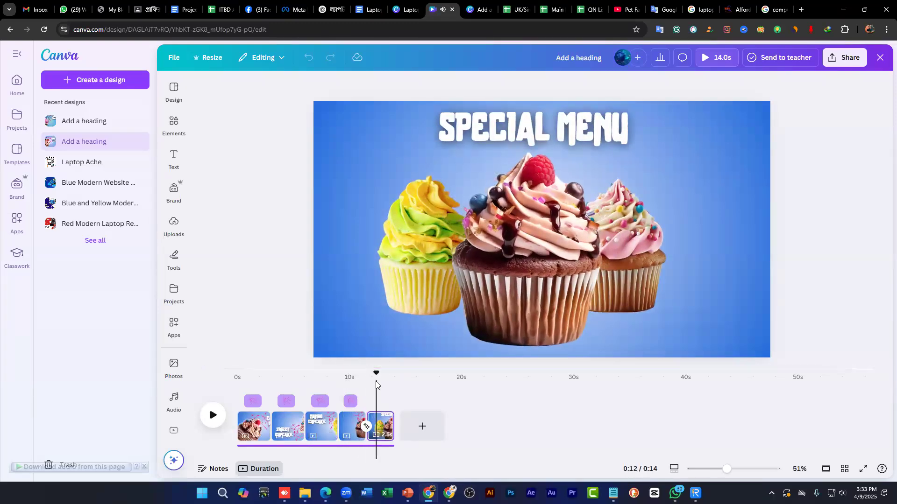
{"action": "mouse_move", "coordinate": [371, 375]}
{"action": "left_mouse_down"}
{"action": "mouse_move", "coordinate": [343, 372]}
{"action": "mouse_move", "coordinate": [360, 370]}
{"action": "left_mouse_up"}
{"action": "left_click", "coordinate": [362, 426]}
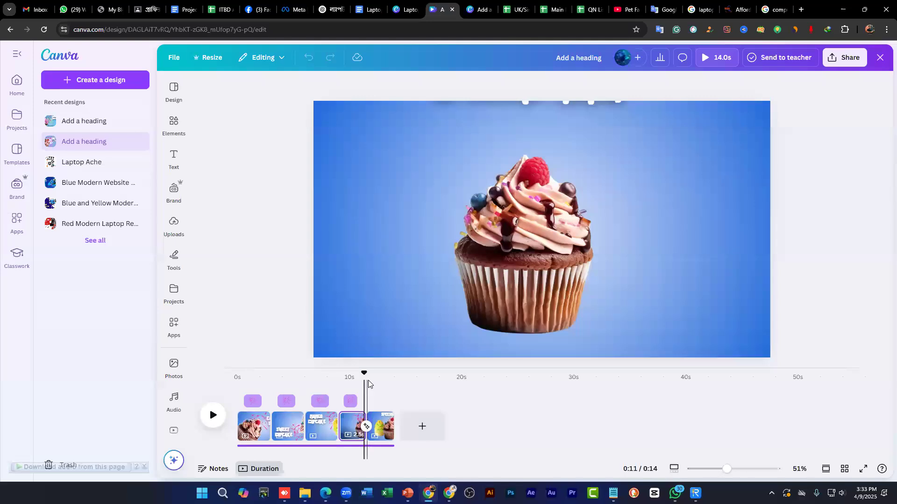
{"action": "left_click_drag", "start_coordinate": [362, 373], "coordinate": [353, 374]}
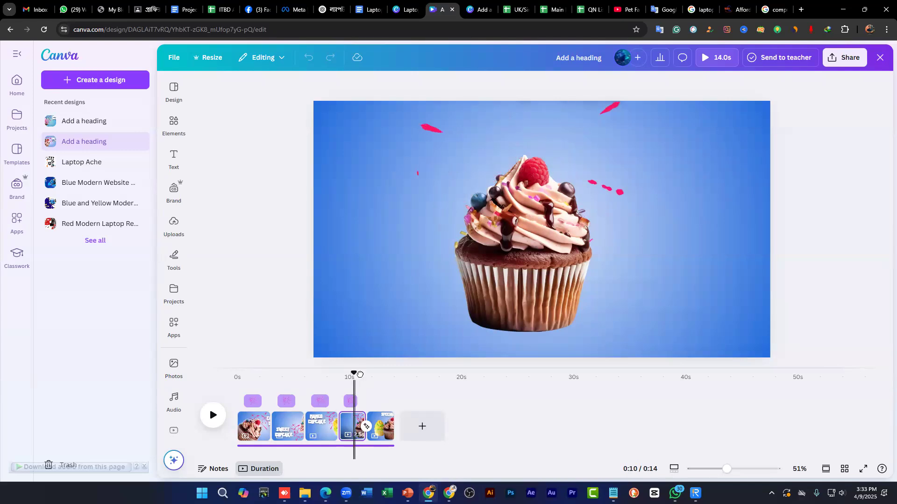
{"action": "left_click_drag", "start_coordinate": [369, 375], "coordinate": [375, 365]}
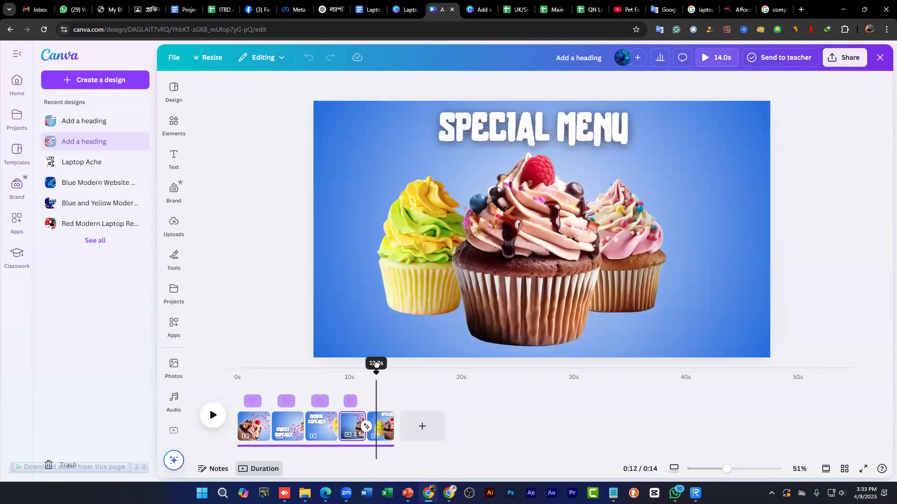
{"action": "left_click_drag", "start_coordinate": [376, 365], "coordinate": [378, 368]}
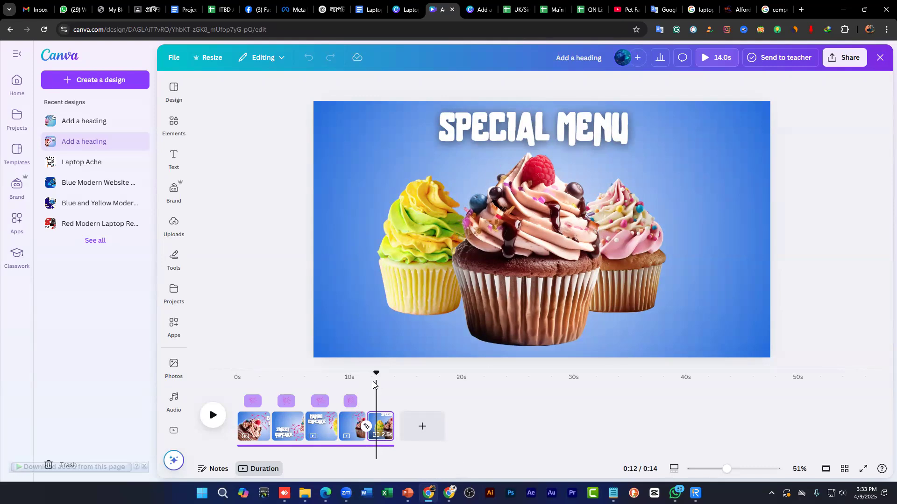
{"action": "left_click", "coordinate": [356, 374]}
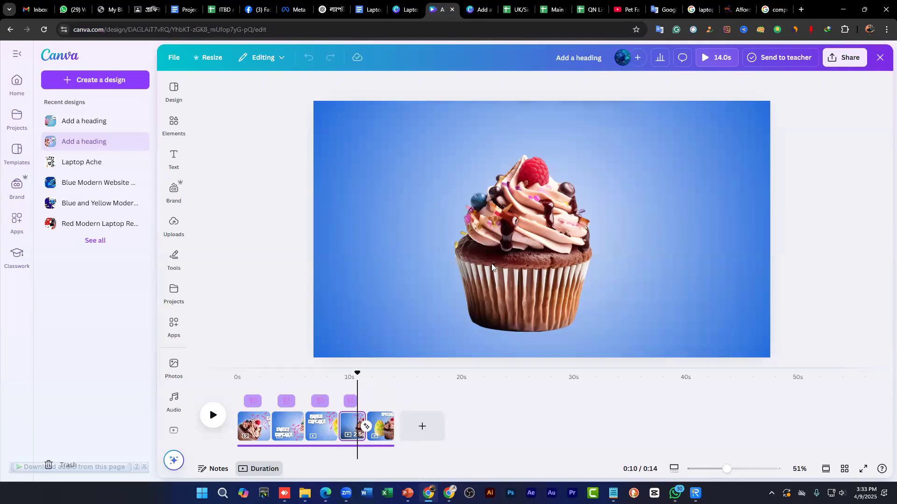
{"action": "key", "text": "ctrl+Tab"}
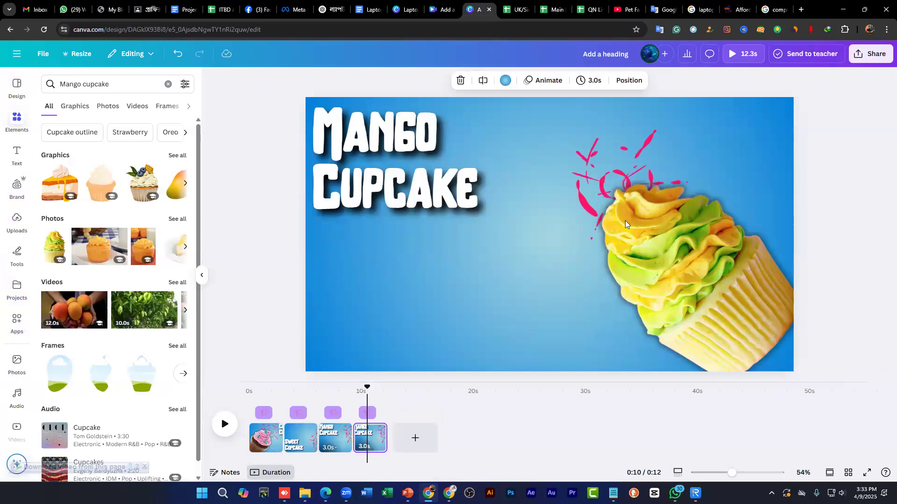
Step: Search the elements for "chocolate cupcake" and browse the full list of photo results
{"action": "left_click", "coordinate": [76, 87]}
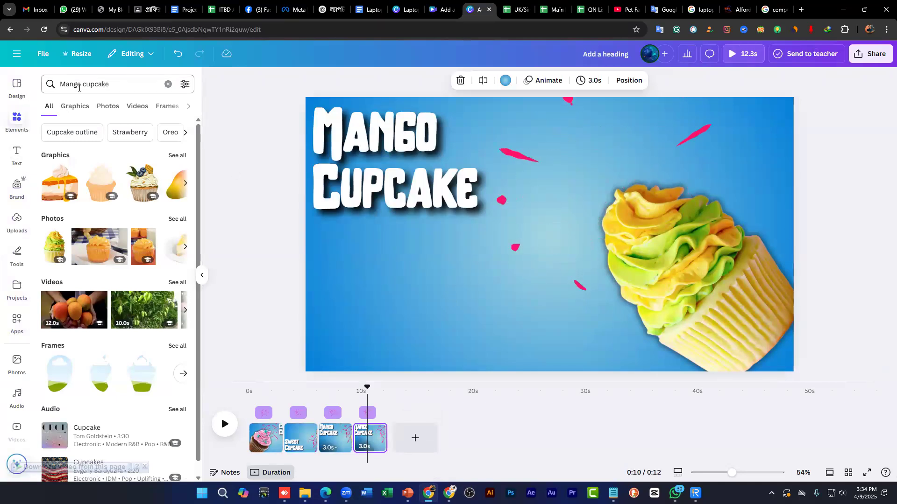
{"action": "left_click_drag", "start_coordinate": [77, 87], "coordinate": [49, 84]}
{"action": "key", "text": "Delete"}
{"action": "key", "text": "Delete"}
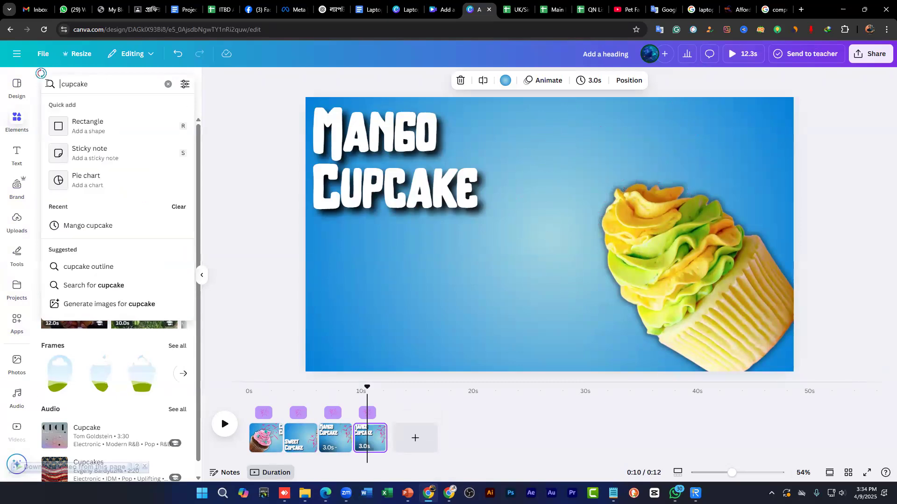
{"action": "type", "text": "chocol"}
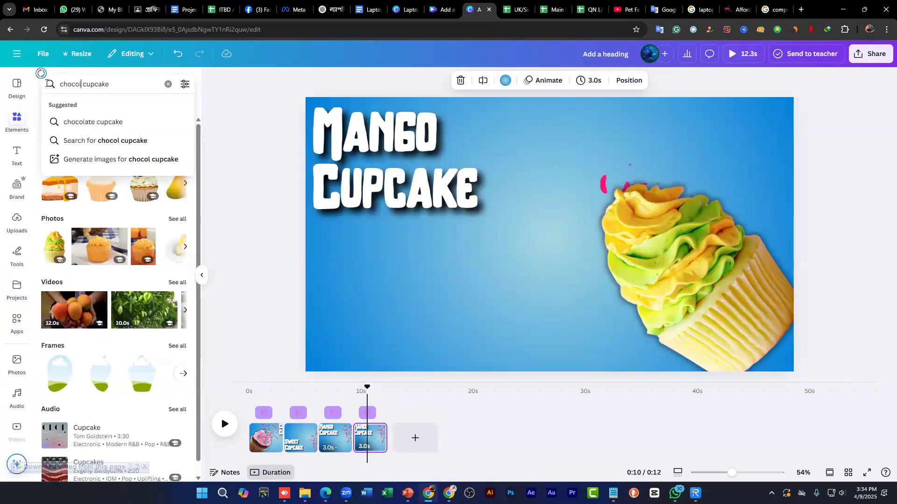
{"action": "left_click", "coordinate": [112, 123]}
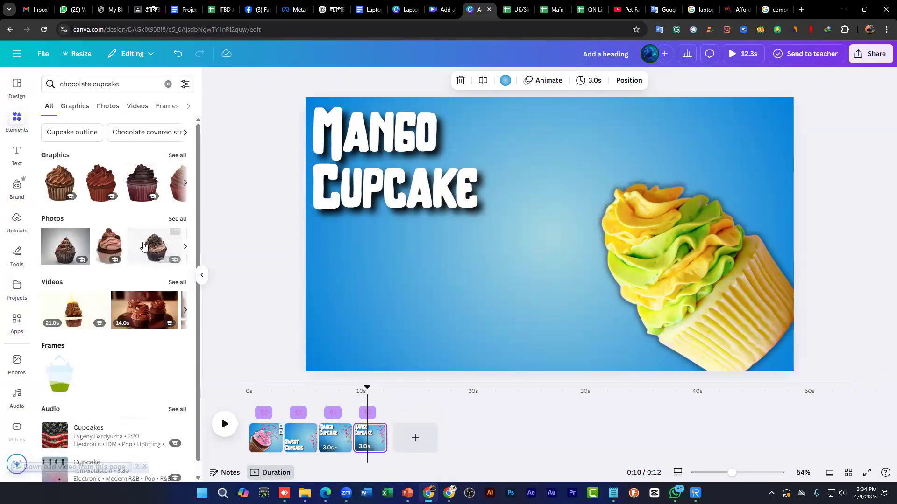
{"action": "left_click", "coordinate": [176, 220]}
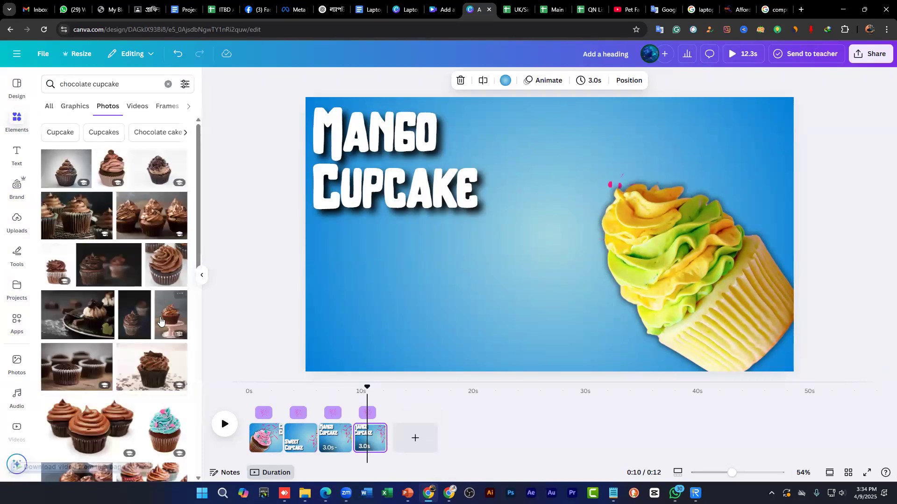
{"action": "scroll", "coordinate": [158, 389], "scroll_direction": "down", "scroll_amount": 1}
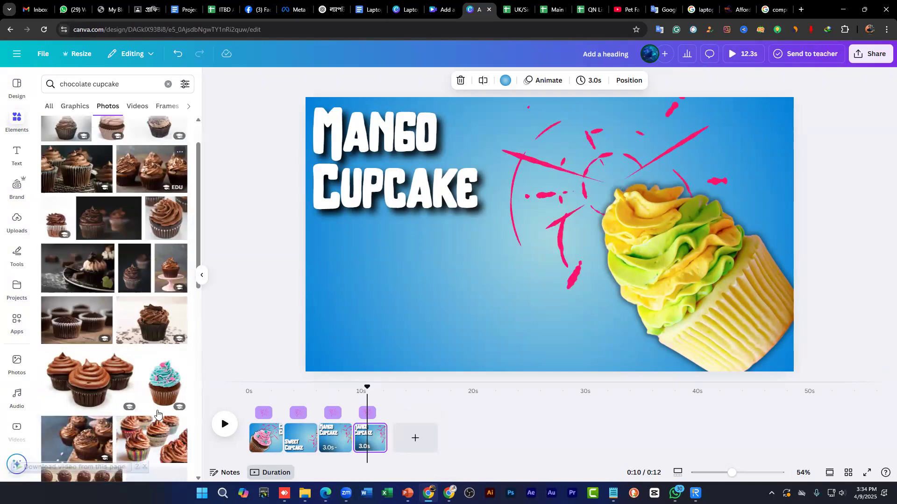
Step: Add the chocolate cupcake photo with turquoise frosting to page 4 and delete the mango cupcake photo
{"action": "left_click", "coordinate": [158, 389]}
{"action": "left_click_drag", "start_coordinate": [547, 261], "coordinate": [542, 286]}
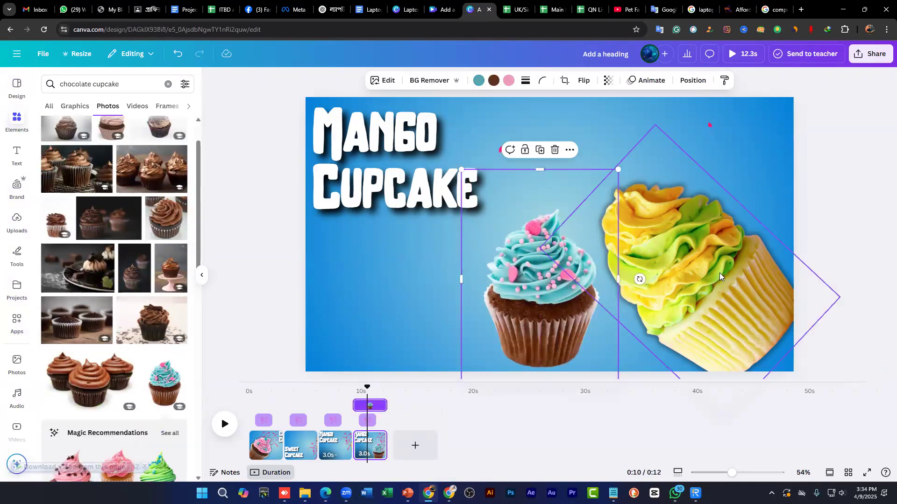
{"action": "left_click", "coordinate": [728, 257]}
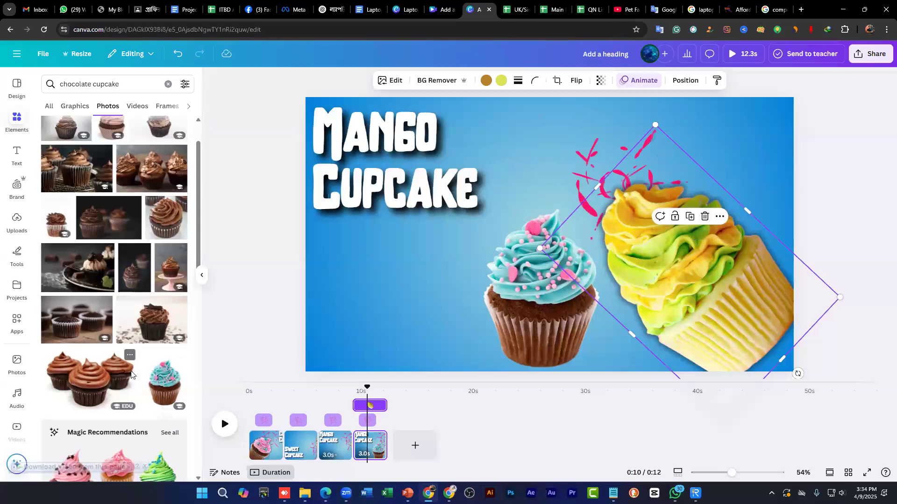
{"action": "scroll", "coordinate": [131, 374], "scroll_direction": "down", "scroll_amount": 5}
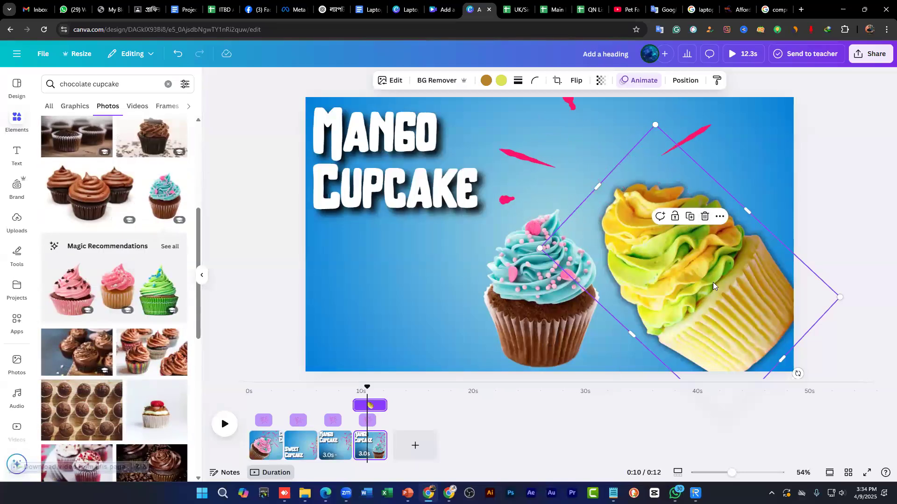
{"action": "left_click", "coordinate": [705, 216]}
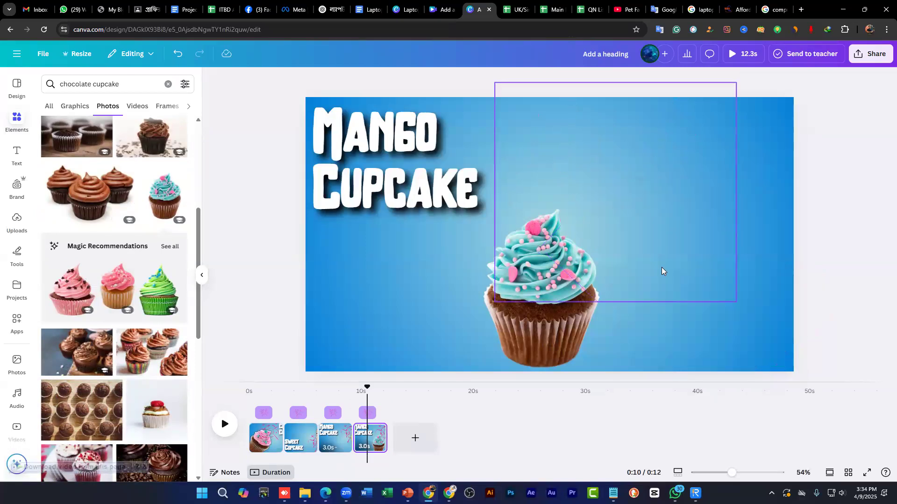
Step: Crop the turquoise-frosted cupcake photo closely around the cupcake on all sides and place it below the heading
{"action": "left_click", "coordinate": [538, 298]}
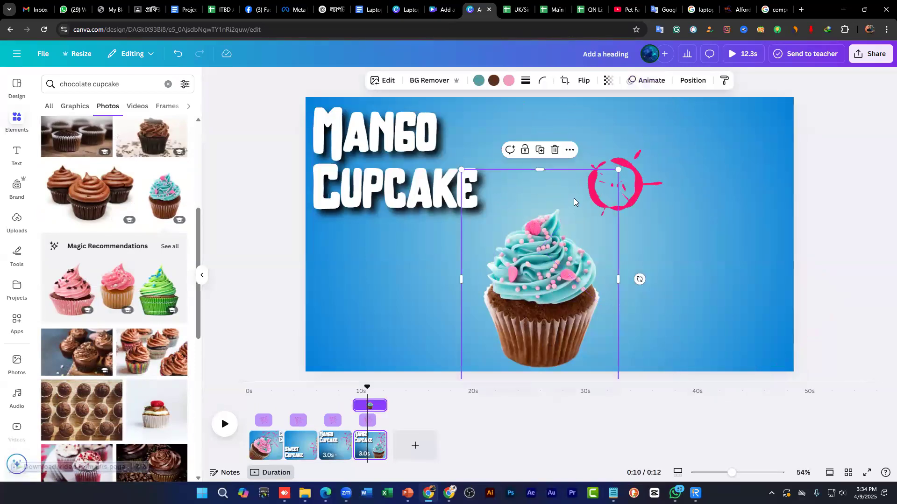
{"action": "left_click_drag", "start_coordinate": [544, 179], "coordinate": [540, 150]}
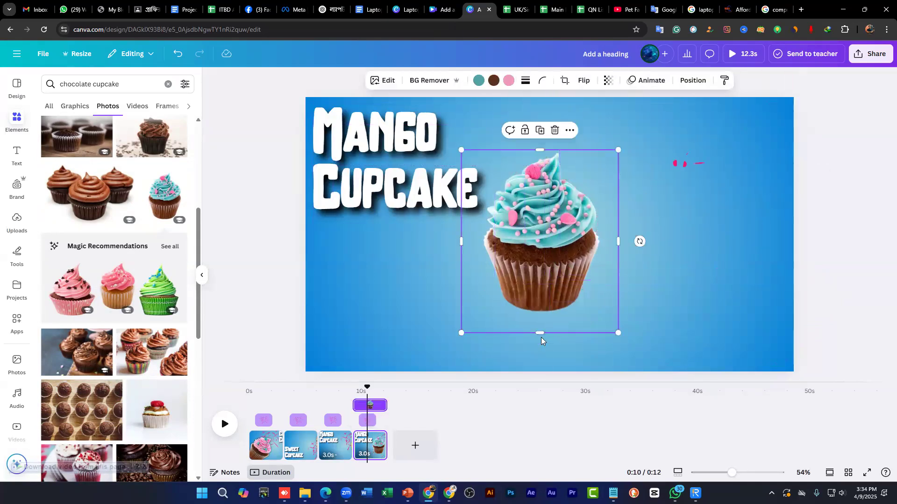
{"action": "left_click_drag", "start_coordinate": [540, 334], "coordinate": [540, 315]}
{"action": "left_click_drag", "start_coordinate": [461, 234], "coordinate": [480, 233]}
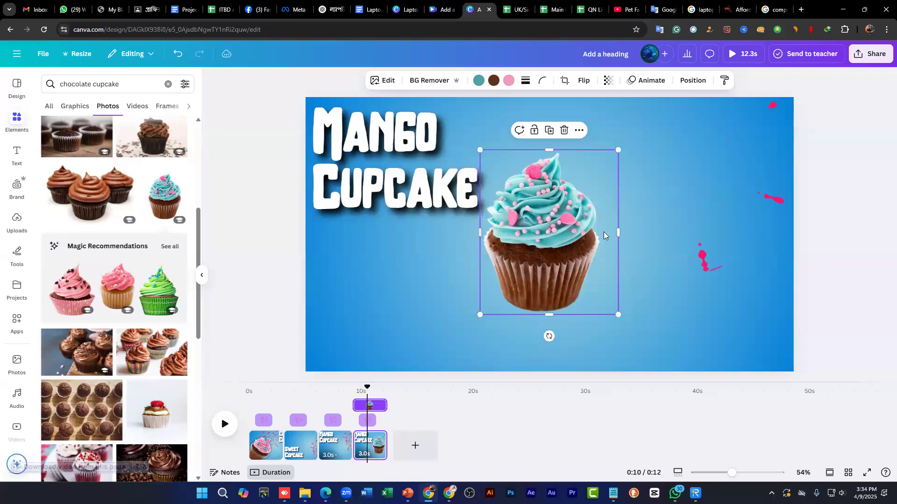
{"action": "left_click", "coordinate": [622, 234]}
{"action": "left_click", "coordinate": [580, 243]}
{"action": "left_click_drag", "start_coordinate": [609, 231], "coordinate": [603, 230]}
{"action": "left_click_drag", "start_coordinate": [545, 229], "coordinate": [536, 257]}
Step: Widen the heading's text box, replace its text with "Special Menu", and fit the box to a single line
{"action": "left_click_drag", "start_coordinate": [409, 169], "coordinate": [459, 168]}
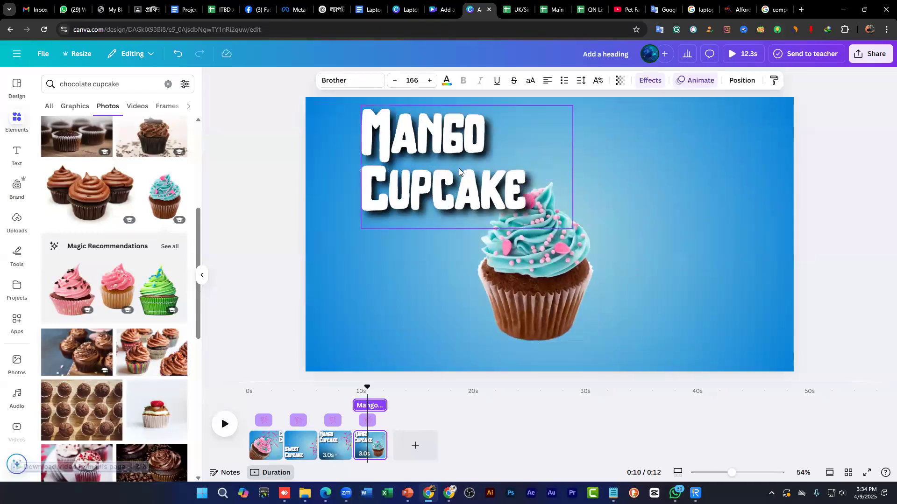
{"action": "left_click_drag", "start_coordinate": [573, 167], "coordinate": [692, 165]}
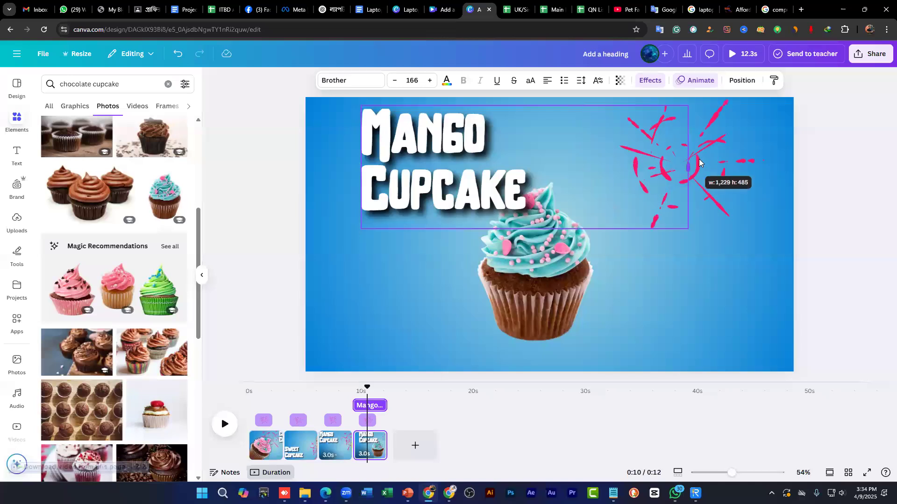
{"action": "double_click", "coordinate": [459, 156]}
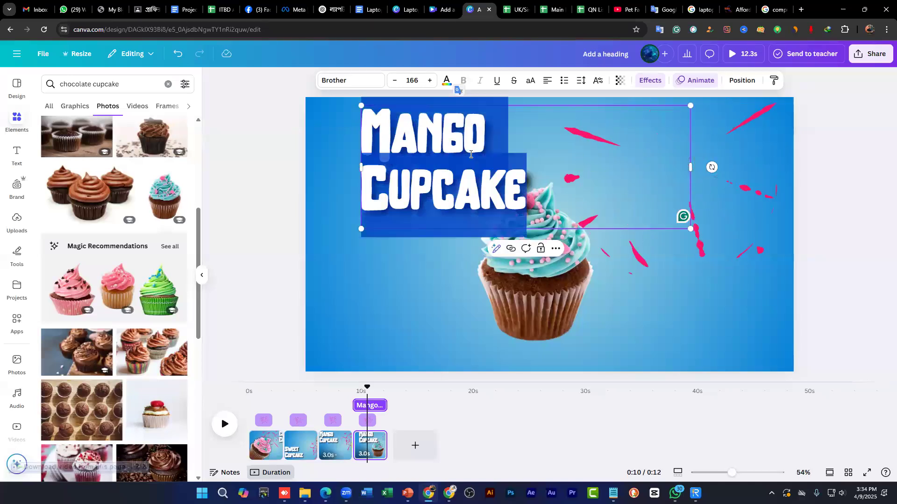
{"action": "type", "text": "S"}
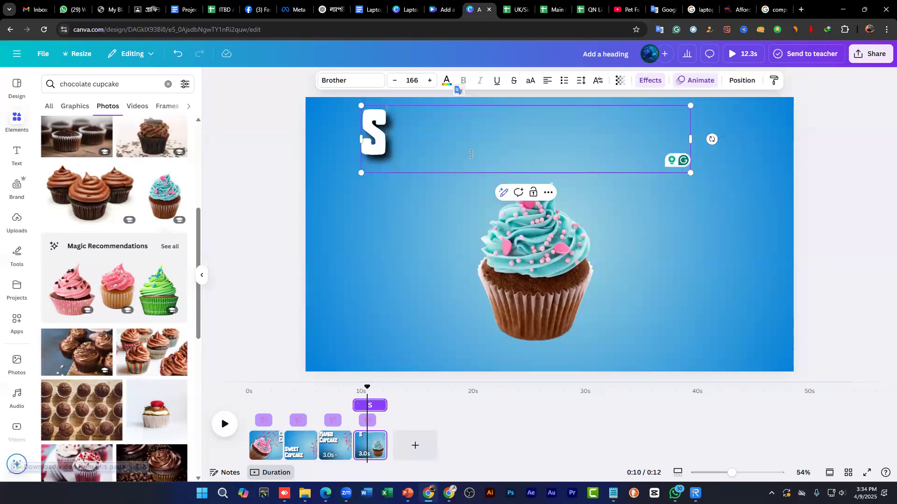
{"action": "type", "text": "pe"}
{"action": "key", "text": "BackSpace"}
{"action": "type", "text": "e"}
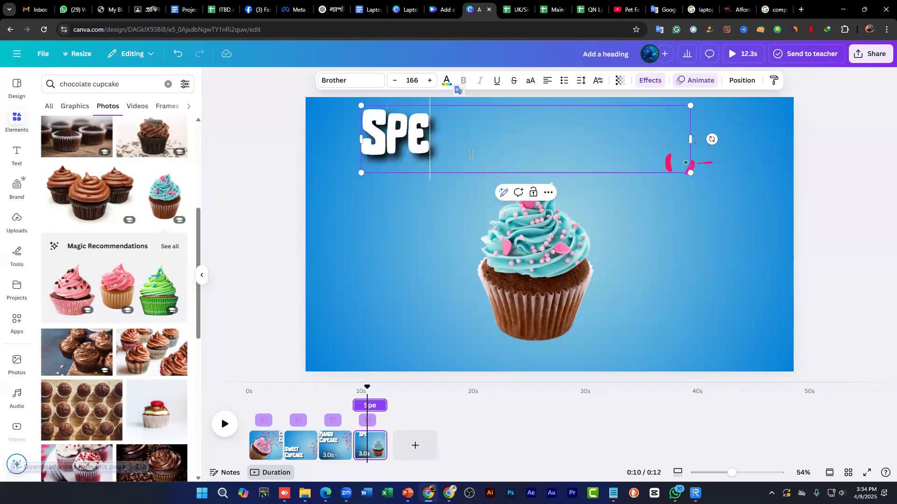
{"action": "type", "text": "cial Men"}
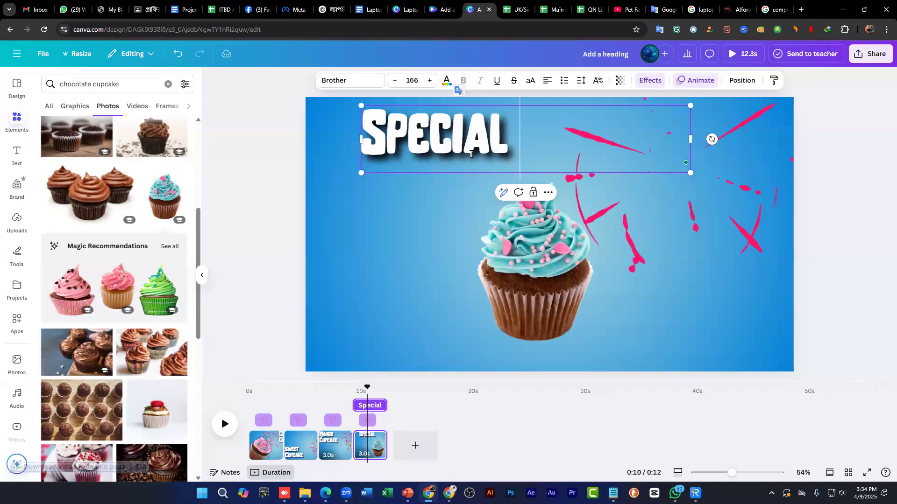
{"action": "type", "text": "u"}
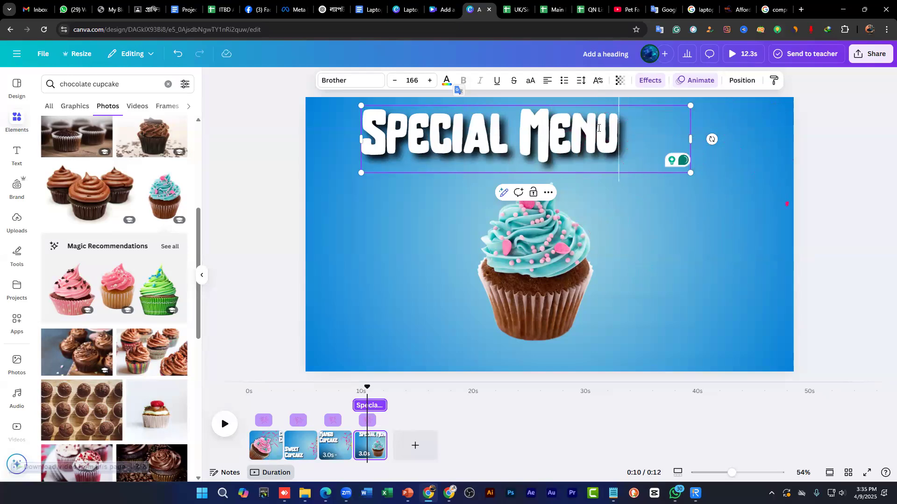
{"action": "left_click_drag", "start_coordinate": [690, 139], "coordinate": [619, 122]}
{"action": "left_click", "coordinate": [612, 323]}
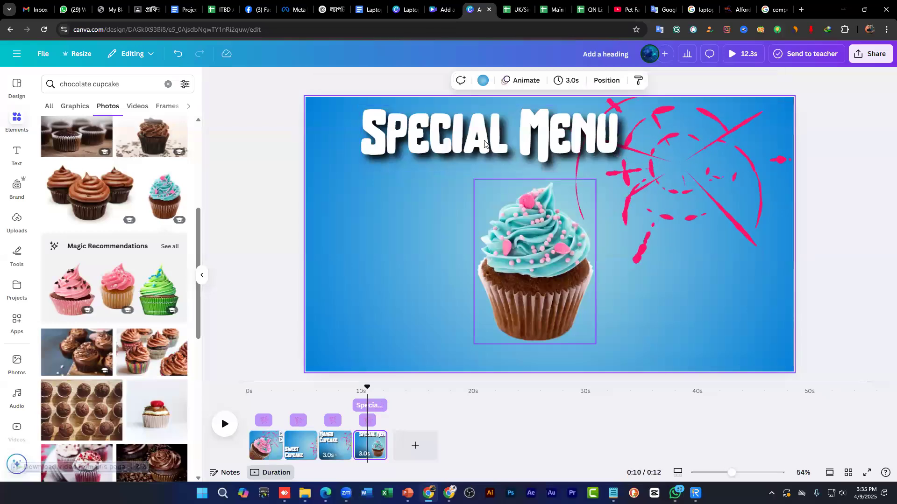
Step: Centre the "Special Menu" heading horizontally and move it up beyond the page's upper edge
{"action": "left_click", "coordinate": [519, 137]}
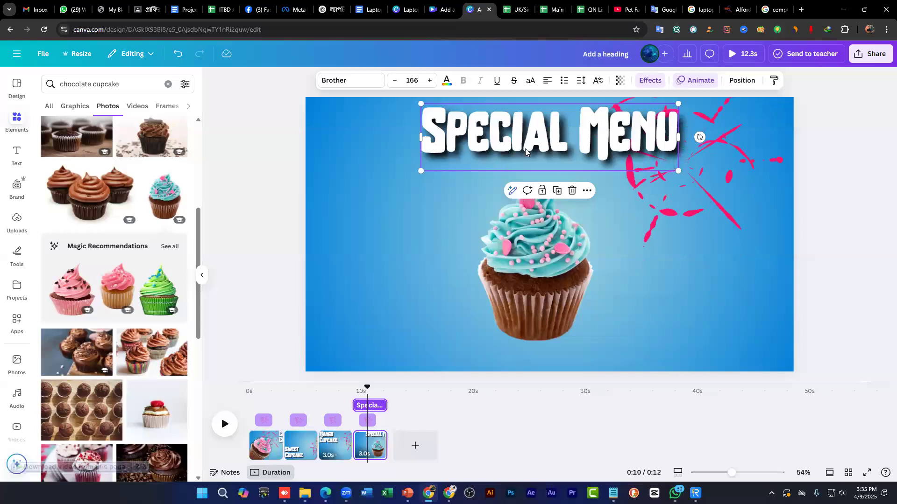
{"action": "left_click_drag", "start_coordinate": [525, 148], "coordinate": [535, 87]}
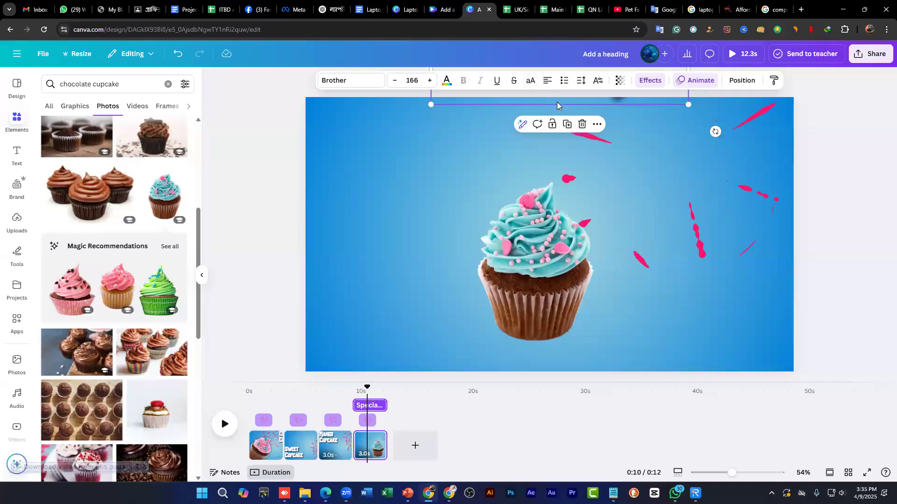
{"action": "left_click_drag", "start_coordinate": [543, 96], "coordinate": [544, 94]}
{"action": "left_click", "coordinate": [472, 104]}
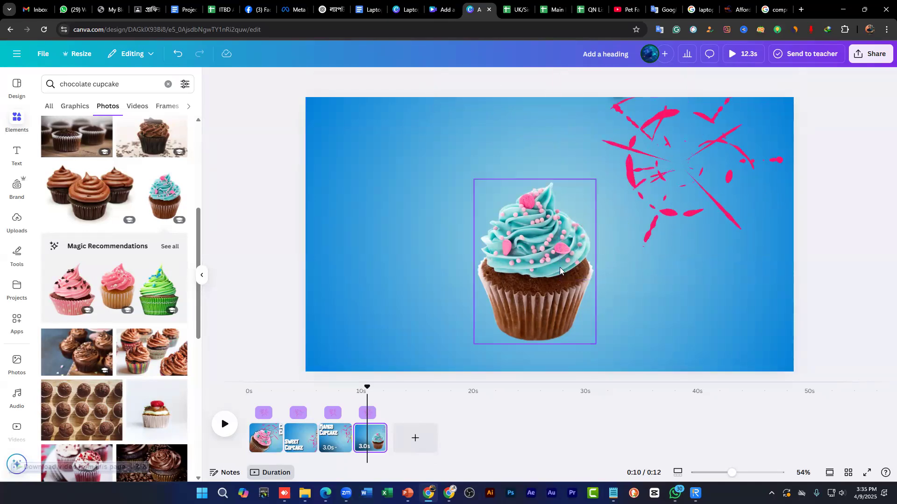
Step: Enlarge the turquoise-frosted cupcake and centre it on the page
{"action": "left_click", "coordinate": [547, 282]}
{"action": "left_click_drag", "start_coordinate": [547, 282], "coordinate": [557, 278]}
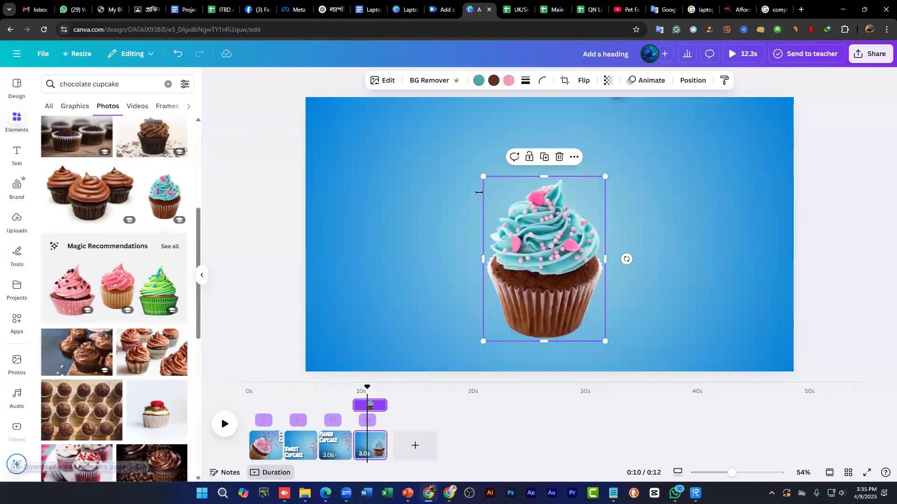
{"action": "left_click_drag", "start_coordinate": [483, 177], "coordinate": [415, 140]}
{"action": "left_click_drag", "start_coordinate": [515, 212], "coordinate": [527, 215]}
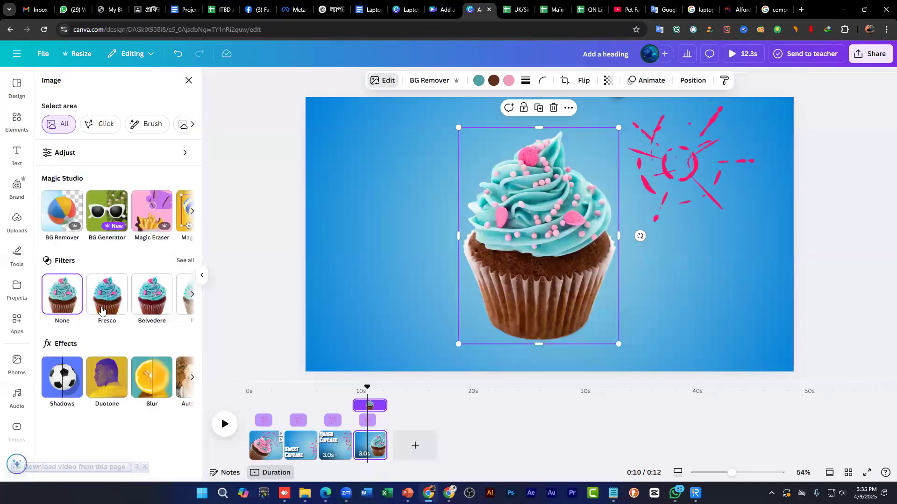
Step: Apply a Glow shadow to the turquoise-frosted cupcake, then resize it and centre it against the page's lower edge
{"action": "left_click", "coordinate": [106, 377]}
{"action": "left_click", "coordinate": [83, 195]}
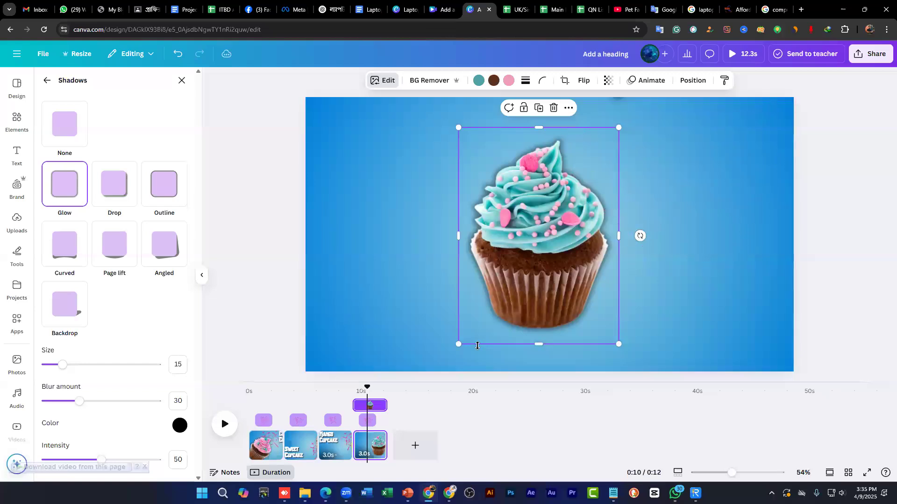
{"action": "left_click_drag", "start_coordinate": [438, 352], "coordinate": [421, 369]}
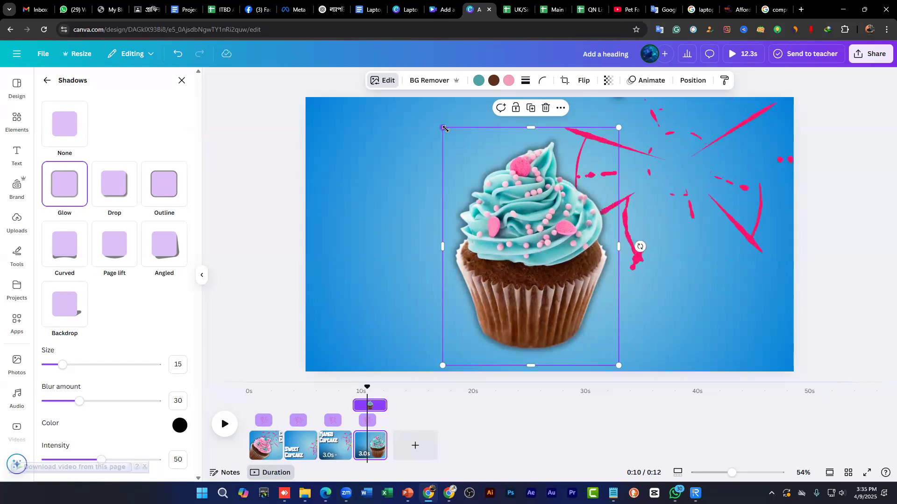
{"action": "left_click_drag", "start_coordinate": [449, 125], "coordinate": [479, 153]}
{"action": "left_click_drag", "start_coordinate": [543, 273], "coordinate": [569, 287]}
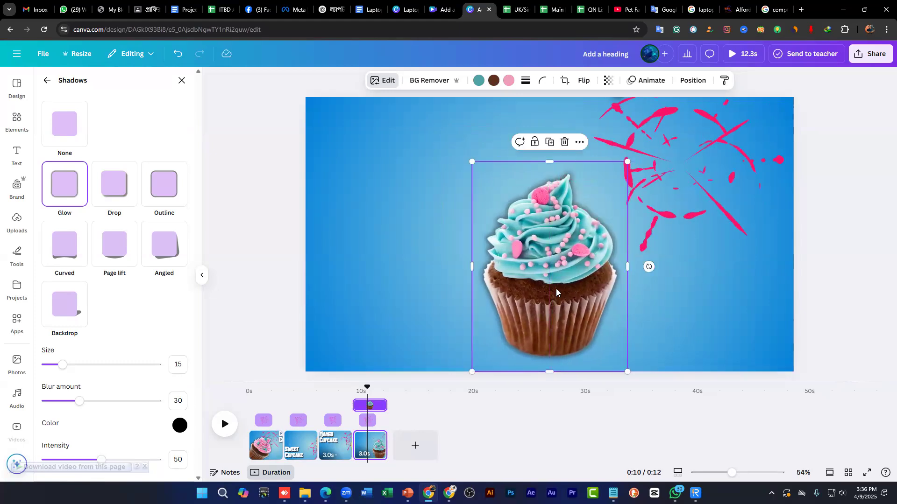
{"action": "left_click", "coordinate": [182, 80]}
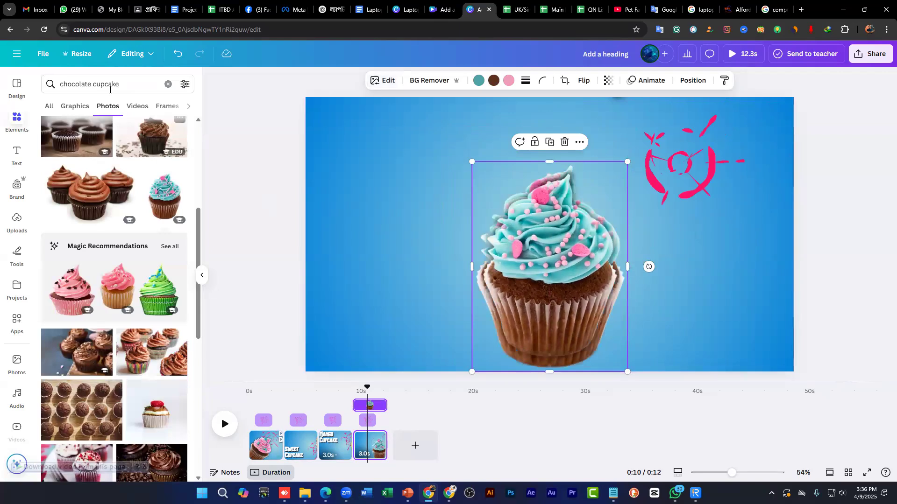
Step: Search the photos for "sweet cupcake" and add the pale pink cupcake with sprinkles and a raspberry to the page
{"action": "double_click", "coordinate": [87, 84]}
{"action": "type", "text": "sweet"}
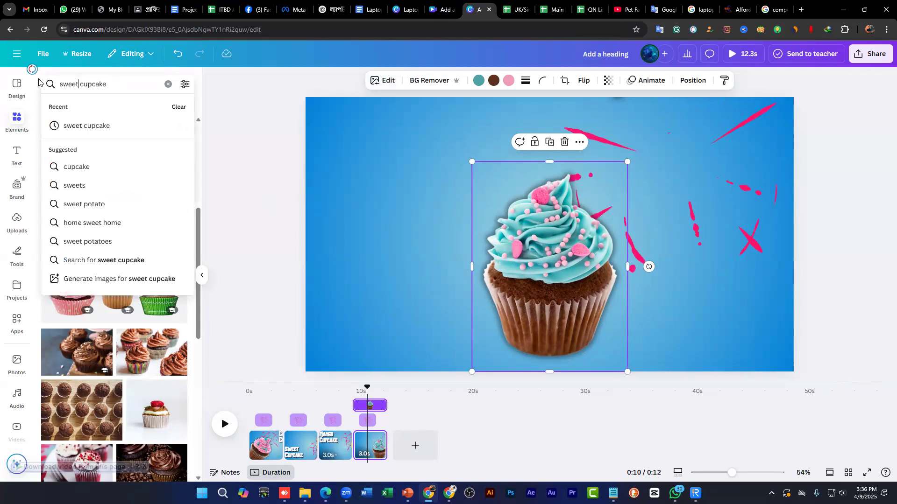
{"action": "key", "text": "Return"}
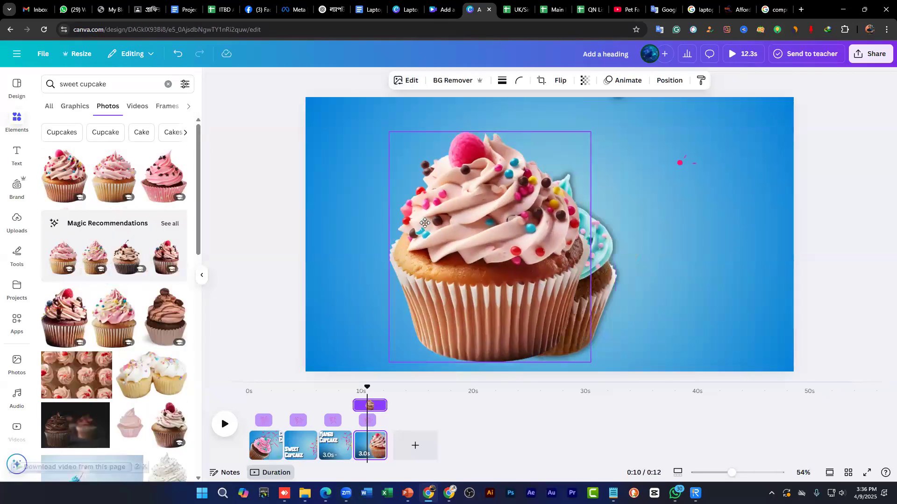
Step: Apply a Glow shadow to the pale pink cupcake with the raspberry
{"action": "left_click", "coordinate": [407, 81]}
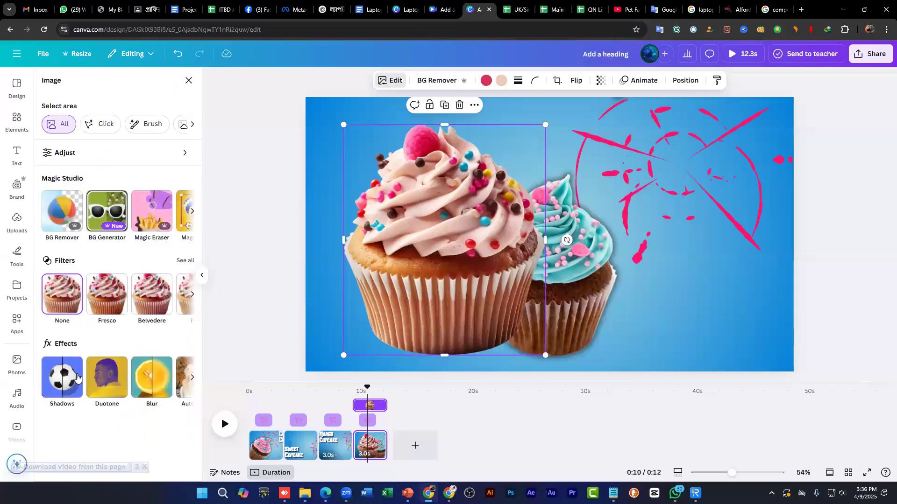
{"action": "left_click", "coordinate": [62, 376]}
{"action": "left_click", "coordinate": [70, 189]}
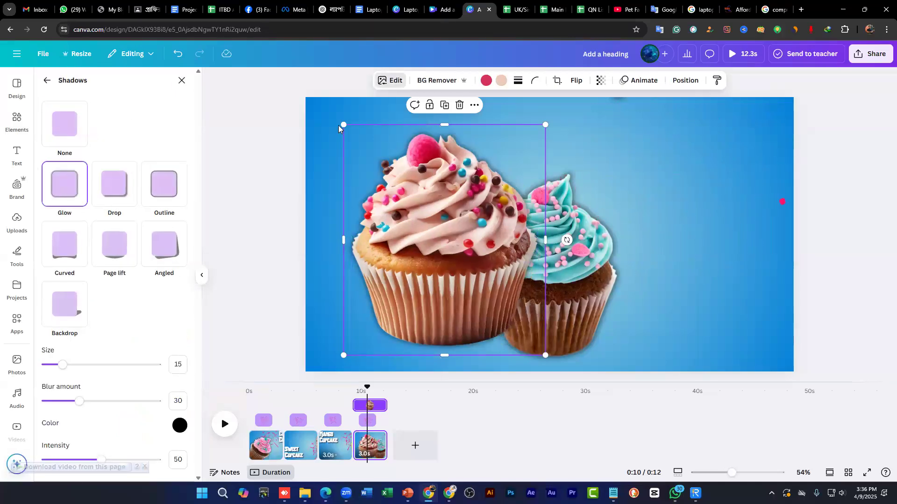
Step: Shrink the pale pink cupcake and centre it in front of the lower half of the turquoise-frosted one
{"action": "left_click_drag", "start_coordinate": [344, 125], "coordinate": [444, 240]}
{"action": "left_click_drag", "start_coordinate": [537, 309], "coordinate": [546, 286]}
{"action": "left_click_drag", "start_coordinate": [453, 220], "coordinate": [445, 212]}
{"action": "left_click_drag", "start_coordinate": [477, 278], "coordinate": [530, 290]}
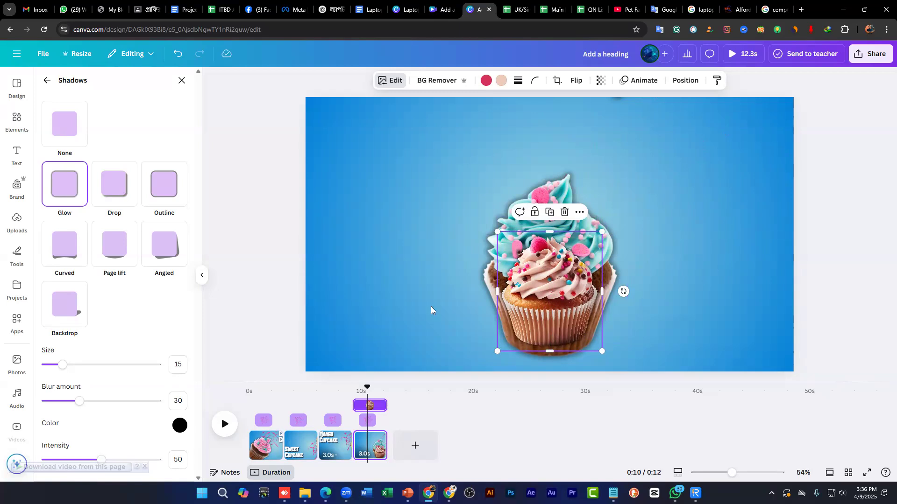
Step: Search the photos for "mango cupcake" and add the yellow-green frosted cupcake to the page
{"action": "left_click", "coordinate": [82, 83]}
{"action": "double_click", "coordinate": [45, 77]}
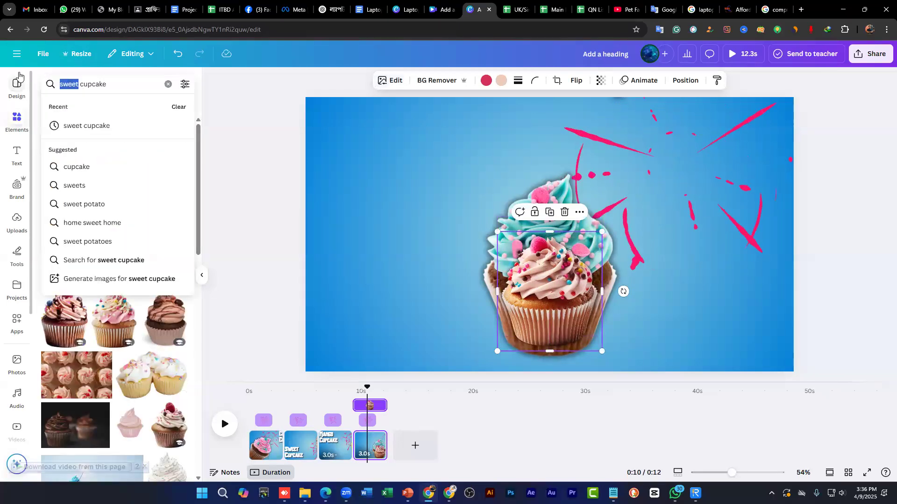
{"action": "type", "text": "mango"}
{"action": "key", "text": "Return"}
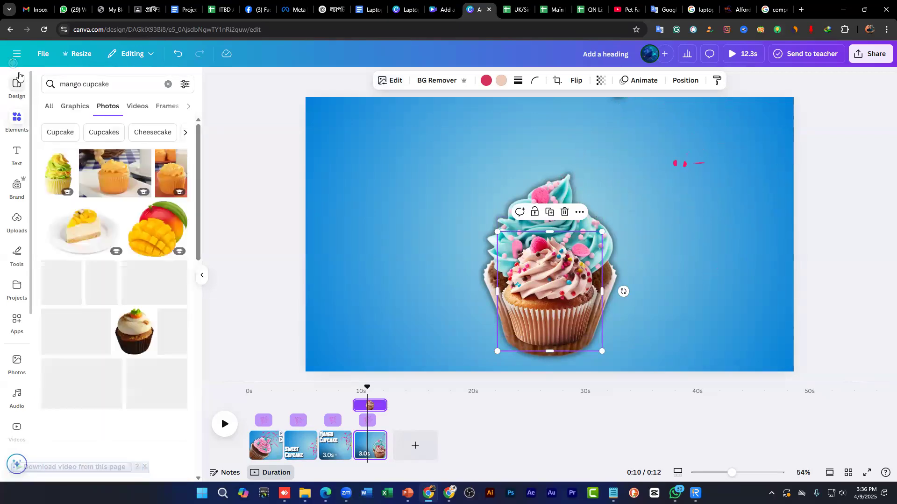
{"action": "left_click_drag", "start_coordinate": [77, 159], "coordinate": [565, 275]}
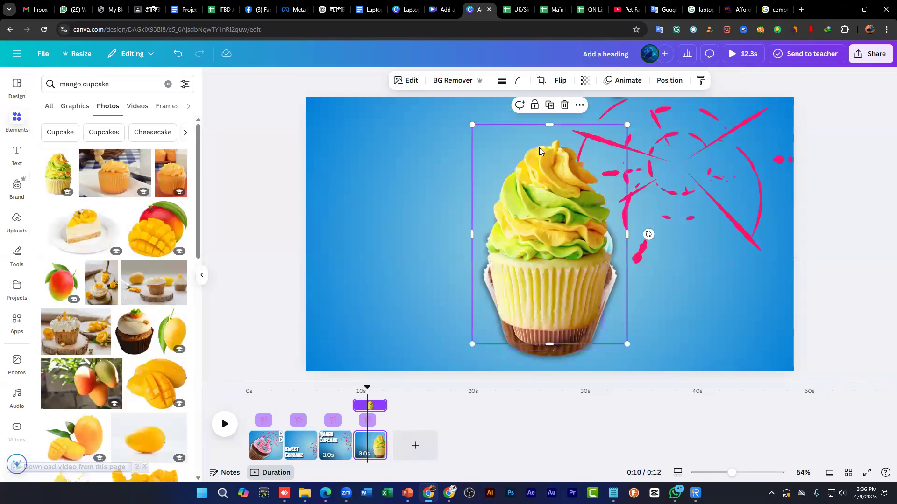
Step: Apply a Glow shadow to the yellow-green frosted cupcake
{"action": "left_click", "coordinate": [391, 80]}
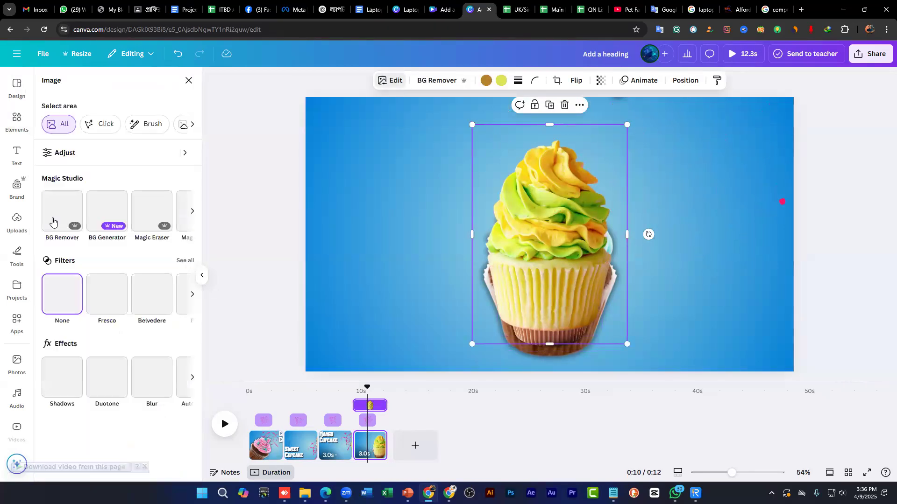
{"action": "left_click", "coordinate": [62, 378]}
{"action": "left_click", "coordinate": [65, 185]}
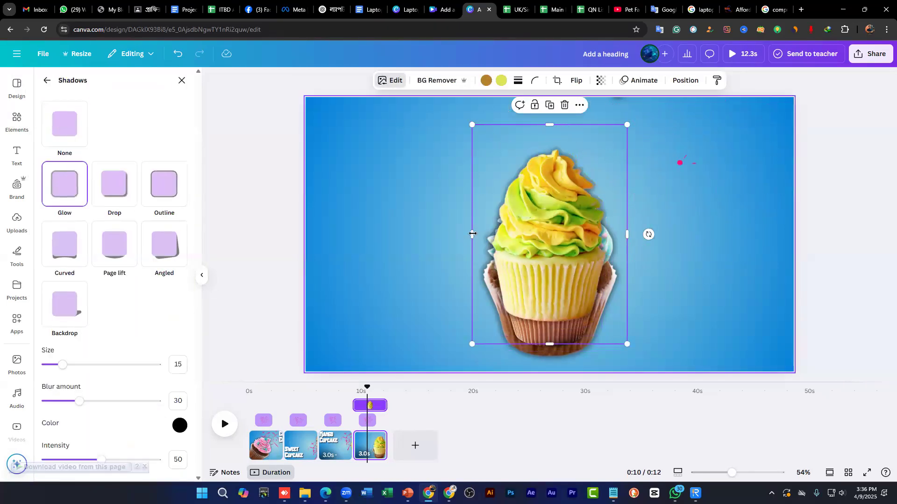
Step: Shrink the yellow-green cupcake and centre it in front of the lower half of the turquoise-frosted one
{"action": "left_click_drag", "start_coordinate": [556, 146], "coordinate": [555, 143]}
{"action": "left_click_drag", "start_coordinate": [511, 187], "coordinate": [546, 285]}
{"action": "left_click_drag", "start_coordinate": [486, 225], "coordinate": [477, 212]}
{"action": "left_click_drag", "start_coordinate": [544, 292], "coordinate": [551, 299]}
{"action": "left_click_drag", "start_coordinate": [496, 230], "coordinate": [494, 224]}
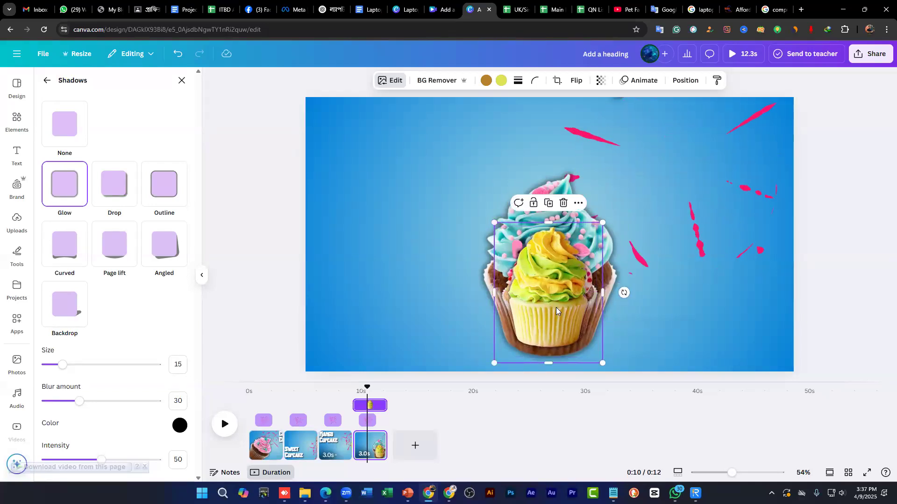
{"action": "left_click_drag", "start_coordinate": [556, 307], "coordinate": [562, 313]}
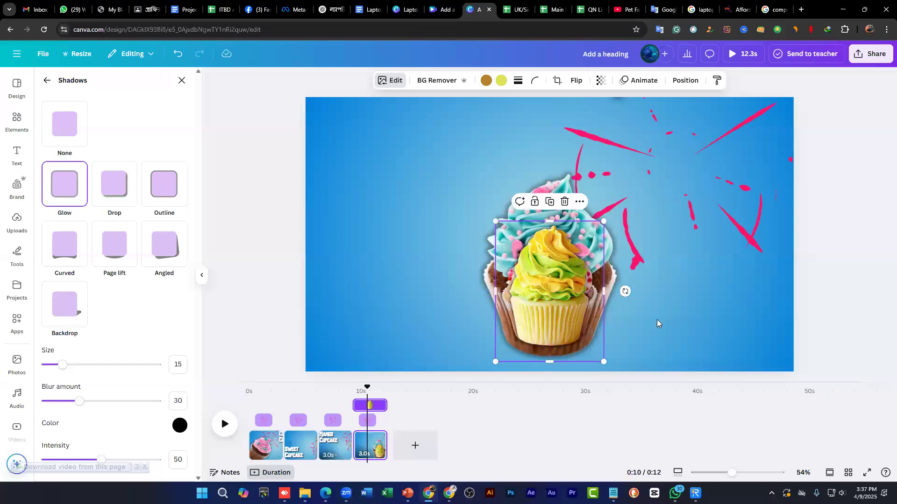
Step: Send the yellow-green and pale pink cupcakes behind the turquoise-frosted cupcake in the layer order
{"action": "left_click", "coordinate": [627, 322]}
{"action": "left_click", "coordinate": [524, 274]}
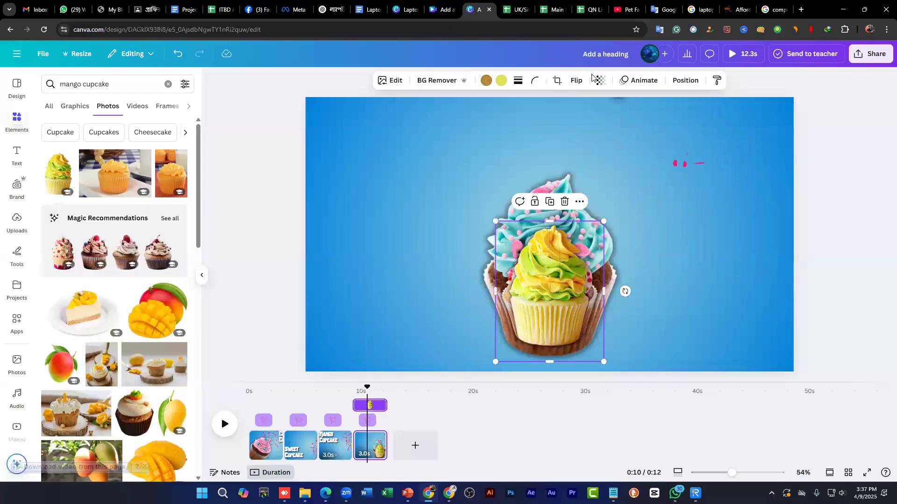
{"action": "left_click", "coordinate": [685, 81]}
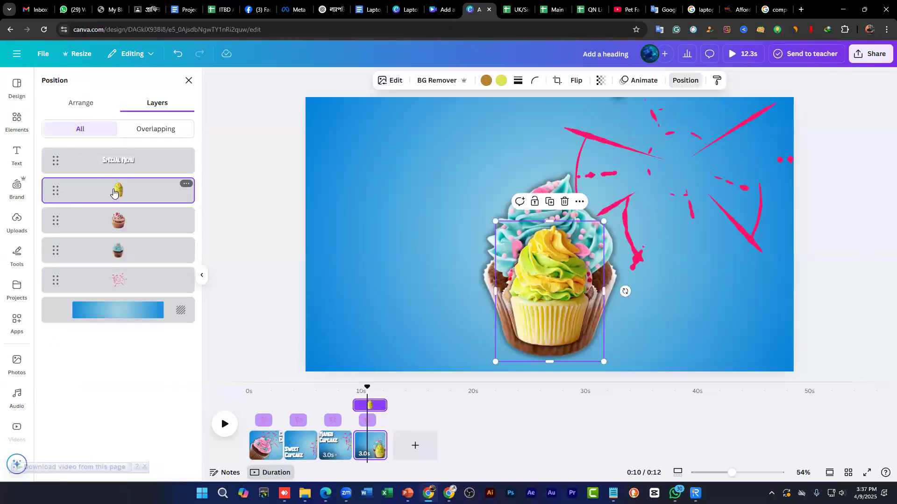
{"action": "left_click", "coordinate": [117, 223]}
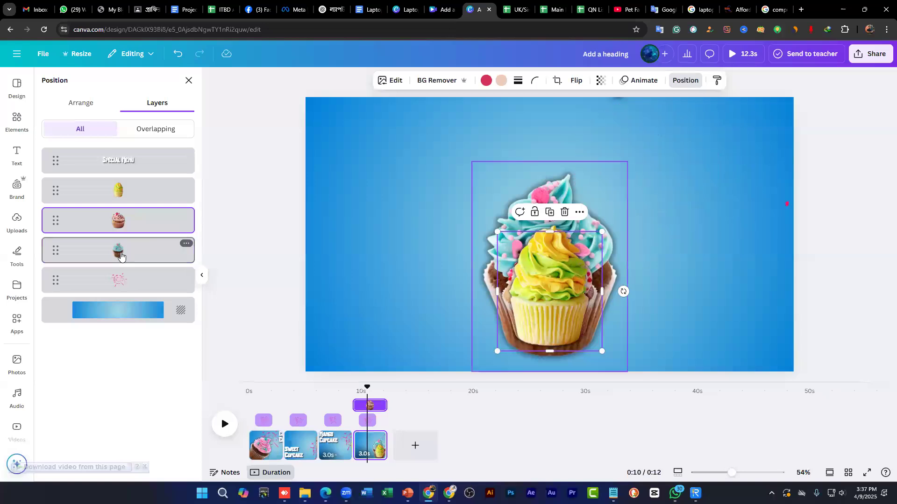
{"action": "left_click", "coordinate": [112, 253]}
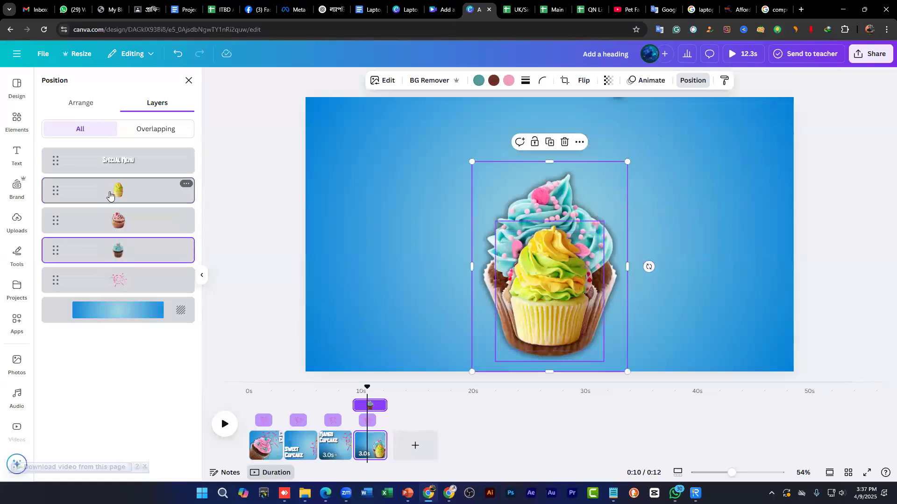
{"action": "left_click", "coordinate": [110, 196]}
{"action": "left_click_drag", "start_coordinate": [119, 192], "coordinate": [121, 272]}
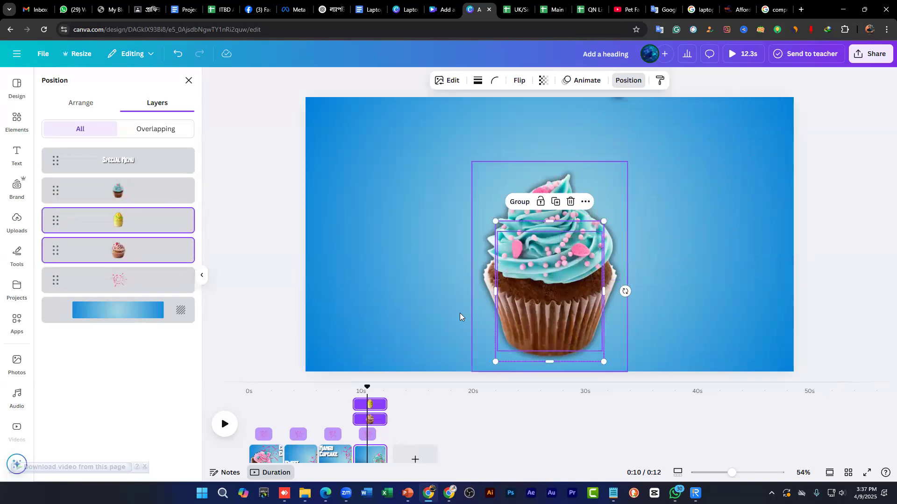
Step: Apply the Baseline animation on enter to all three cupcakes together and slow its speed to about a quarter of the range
{"action": "left_click_drag", "start_coordinate": [425, 296], "coordinate": [535, 303]}
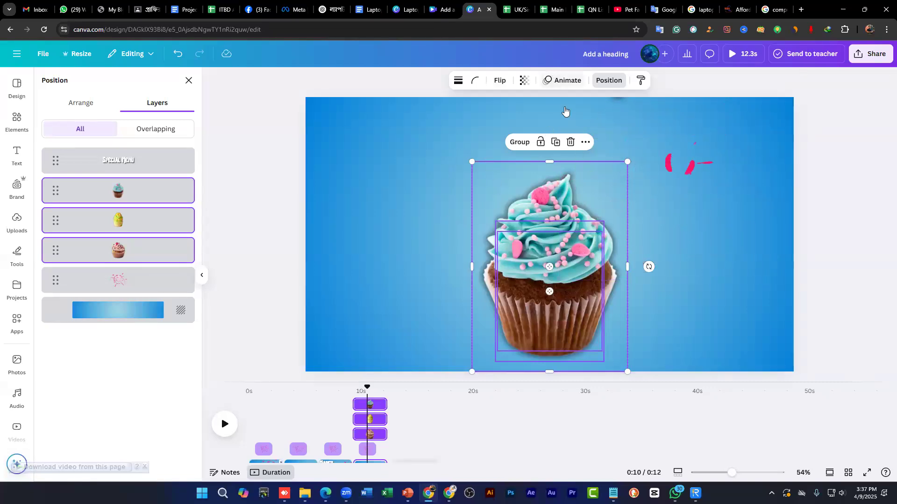
{"action": "left_click", "coordinate": [562, 80]}
{"action": "scroll", "coordinate": [178, 317], "scroll_direction": "down", "scroll_amount": 6}
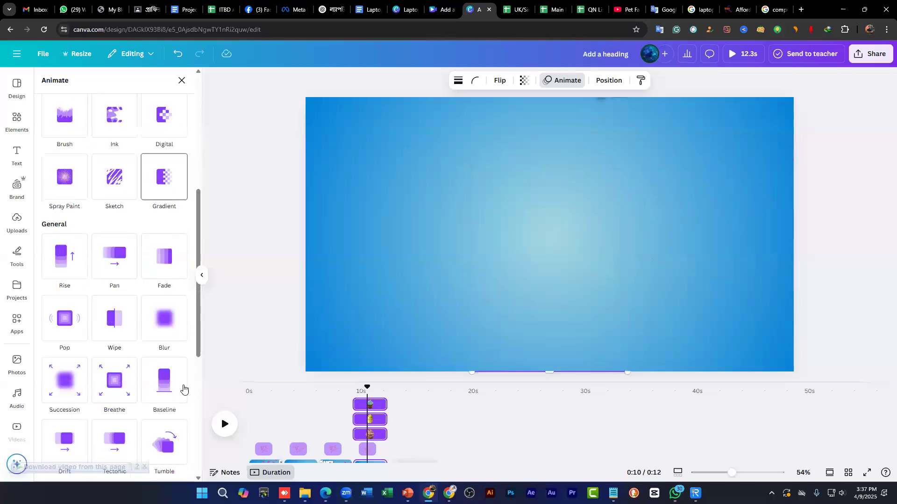
{"action": "left_click", "coordinate": [177, 380]}
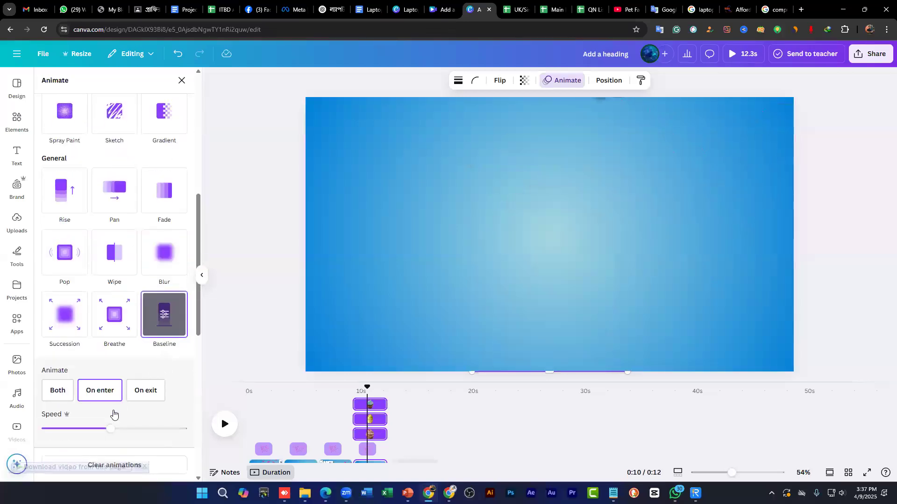
{"action": "scroll", "coordinate": [143, 353], "scroll_direction": "down", "scroll_amount": 3}
{"action": "left_click_drag", "start_coordinate": [112, 289], "coordinate": [75, 290]}
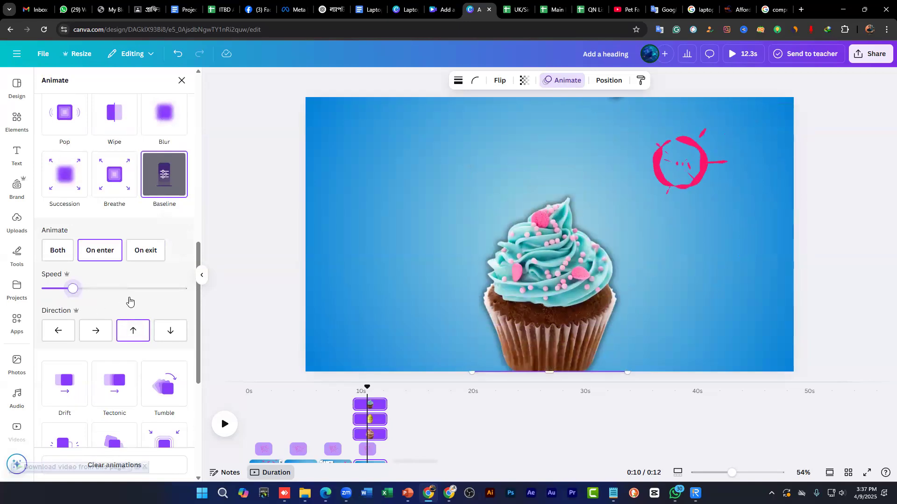
{"action": "scroll", "coordinate": [75, 252], "scroll_direction": "down", "scroll_amount": 1}
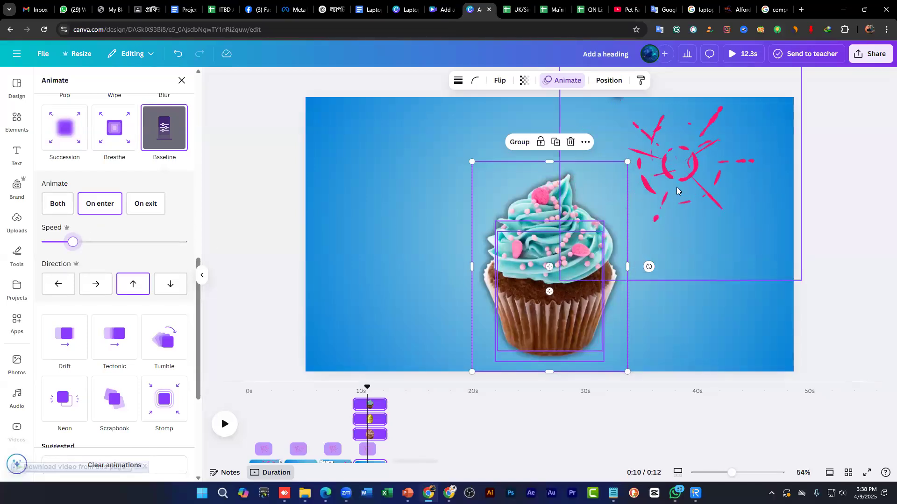
Step: Move the pink burst graphic to the centre behind the top of the turquoise cupcake and preview the page's animation
{"action": "left_click", "coordinate": [687, 177]}
{"action": "left_click_drag", "start_coordinate": [602, 170], "coordinate": [569, 186]}
{"action": "left_click_drag", "start_coordinate": [365, 389], "coordinate": [341, 383]}
{"action": "left_click", "coordinate": [223, 440]}
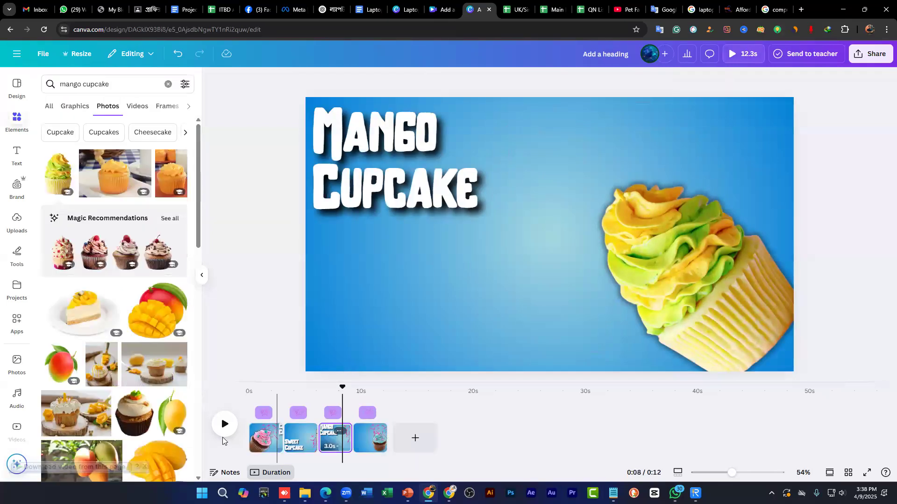
{"action": "left_click", "coordinate": [221, 434]}
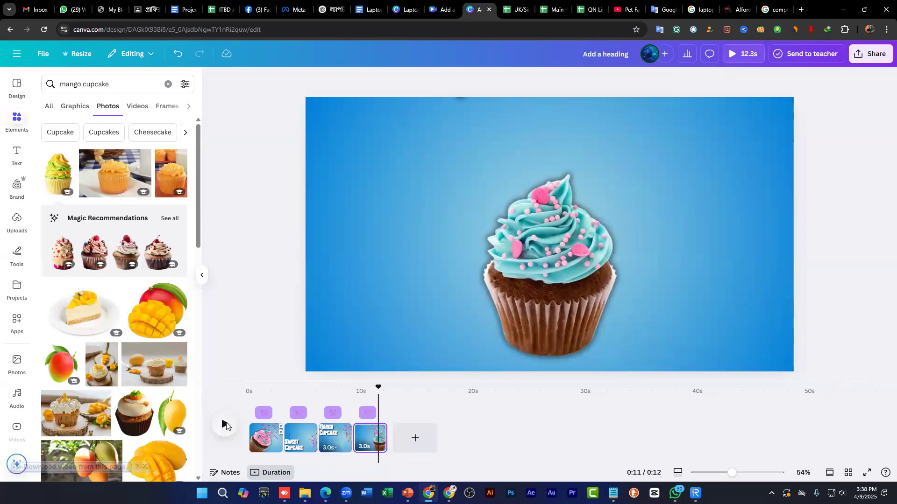
{"action": "left_click", "coordinate": [353, 385]}
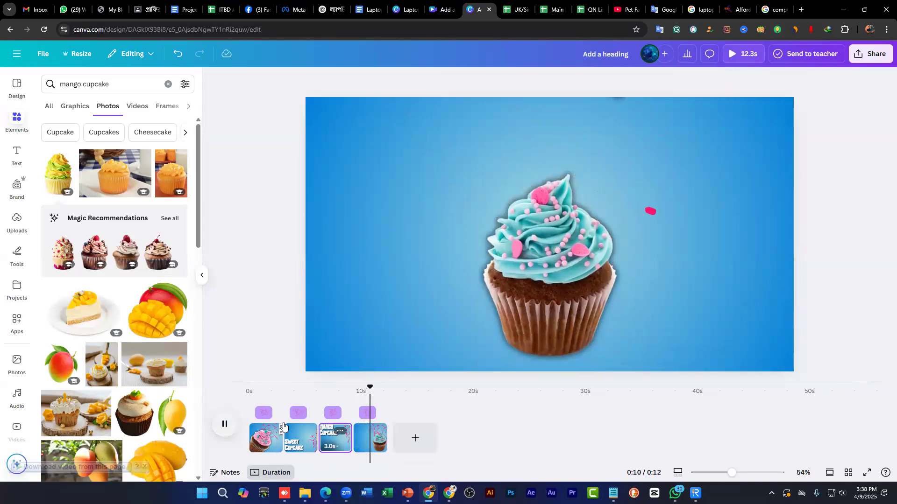
Step: Trim the start of the burst graphic's timing to a 1.3 s duration and replay the page from the previous page's end
{"action": "left_click", "coordinate": [579, 149]}
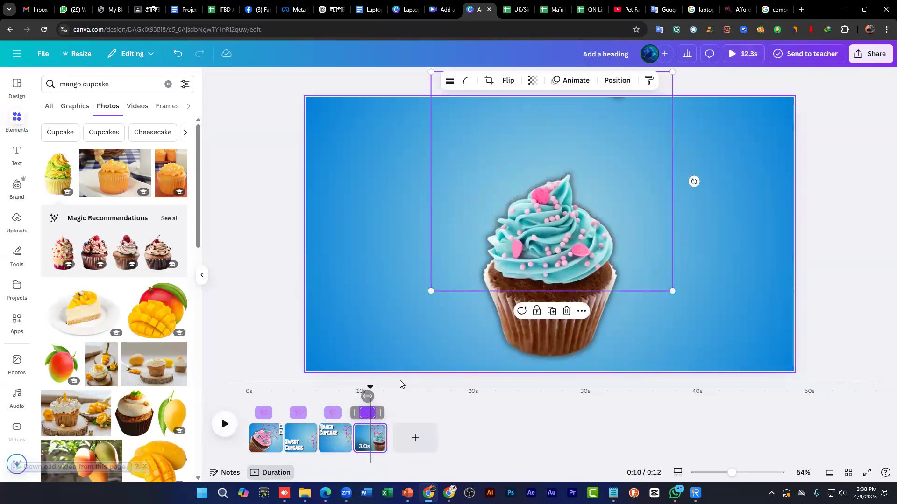
{"action": "mouse_move", "coordinate": [370, 388]}
{"action": "left_mouse_down"}
{"action": "mouse_move", "coordinate": [356, 381]}
{"action": "mouse_move", "coordinate": [364, 383]}
{"action": "left_mouse_up"}
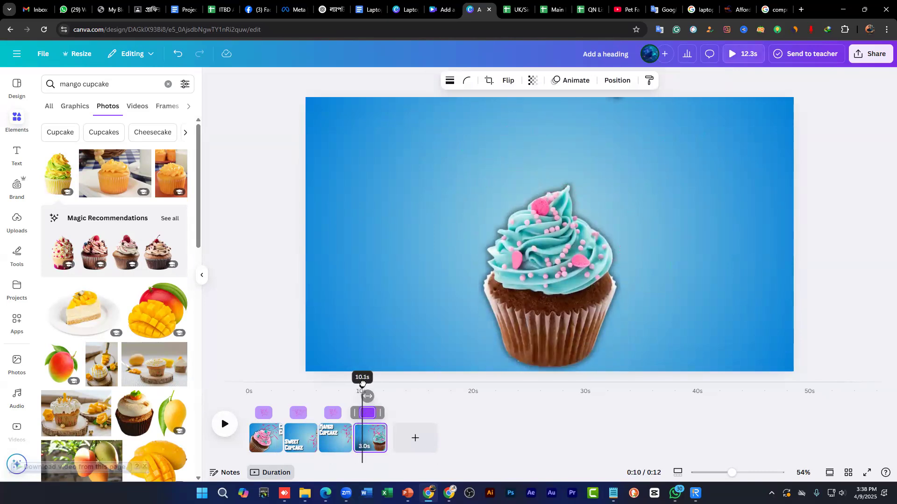
{"action": "left_click", "coordinate": [366, 397]}
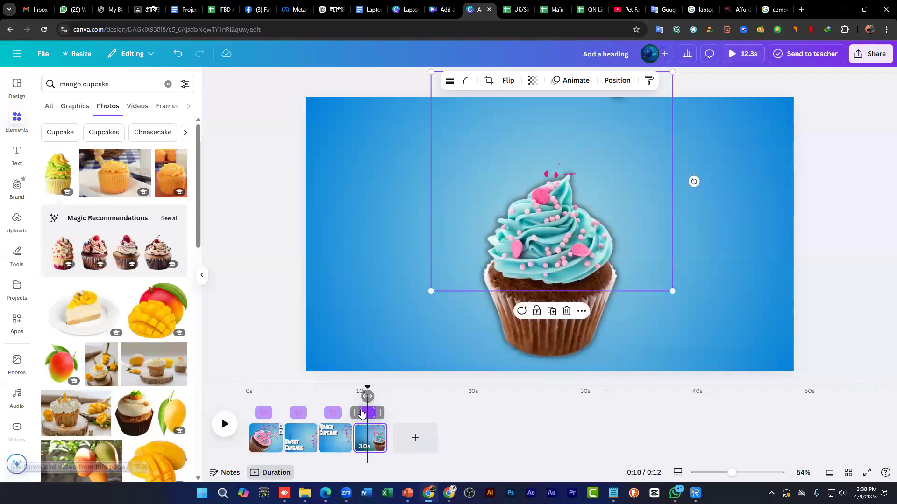
{"action": "left_click_drag", "start_coordinate": [361, 387], "coordinate": [362, 386]}
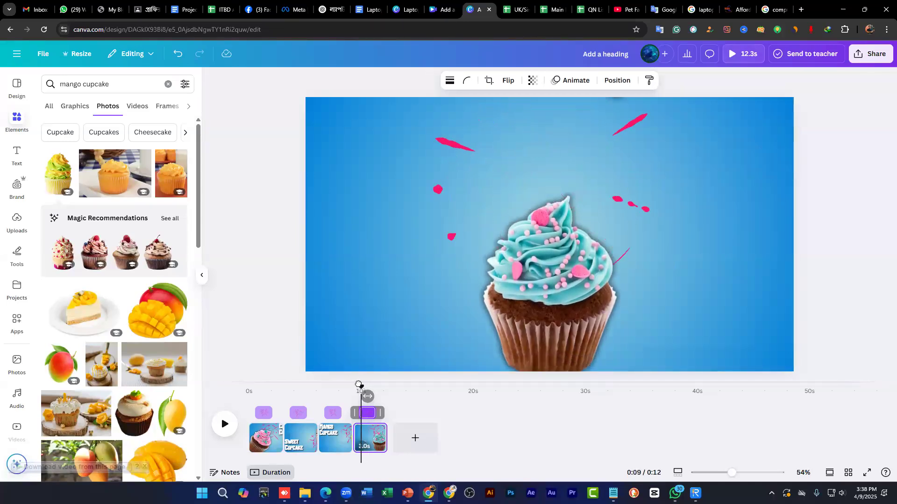
{"action": "left_click", "coordinate": [361, 414]}
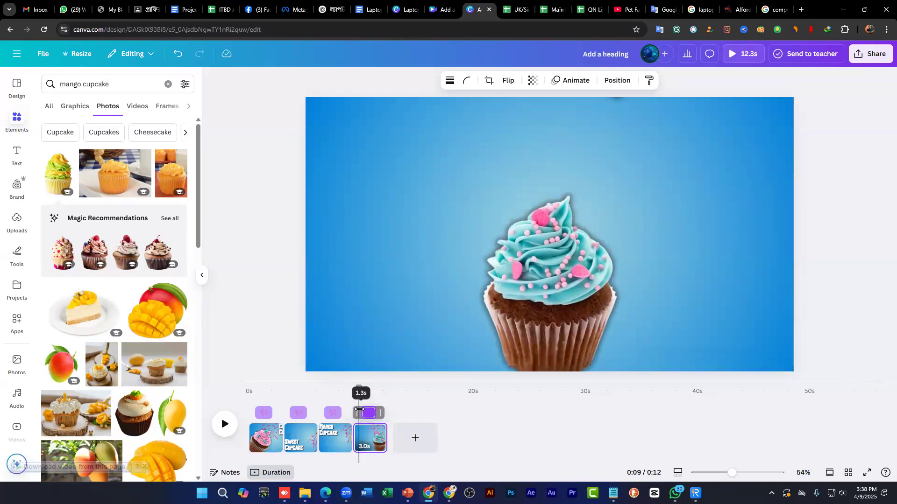
{"action": "key", "text": "space"}
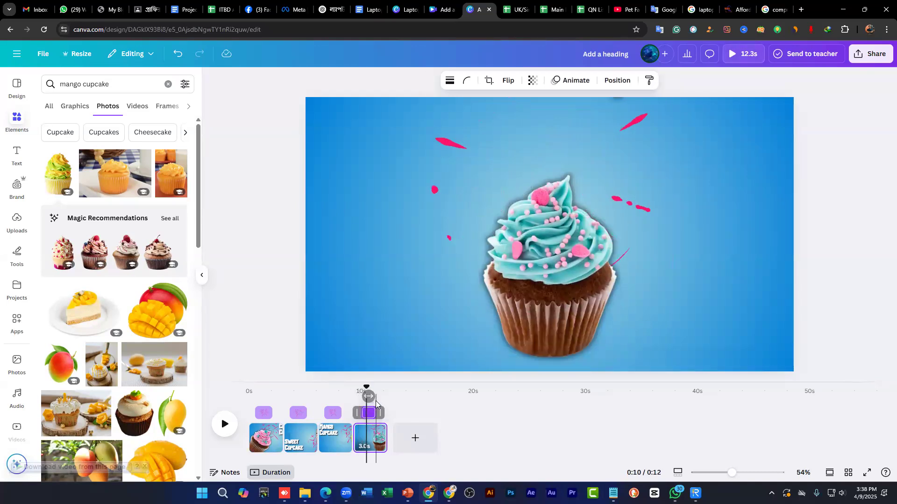
{"action": "left_click_drag", "start_coordinate": [373, 390], "coordinate": [352, 376]}
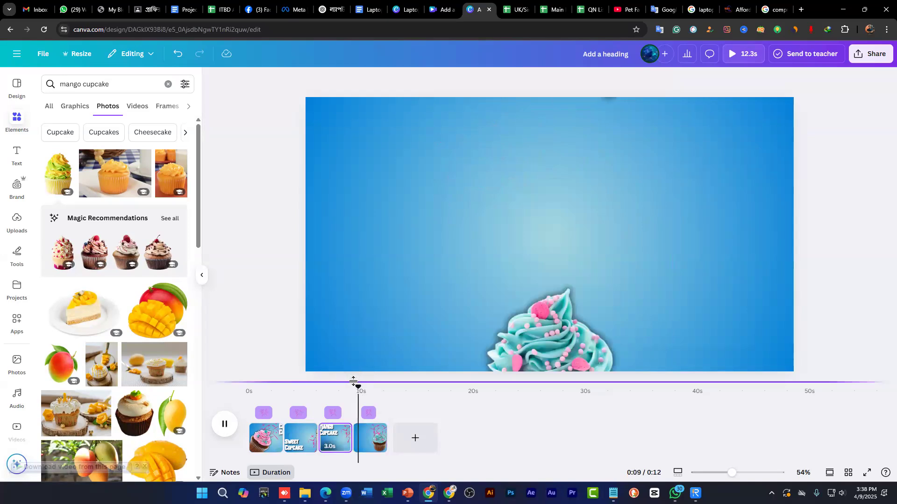
{"action": "left_click", "coordinate": [368, 435]}
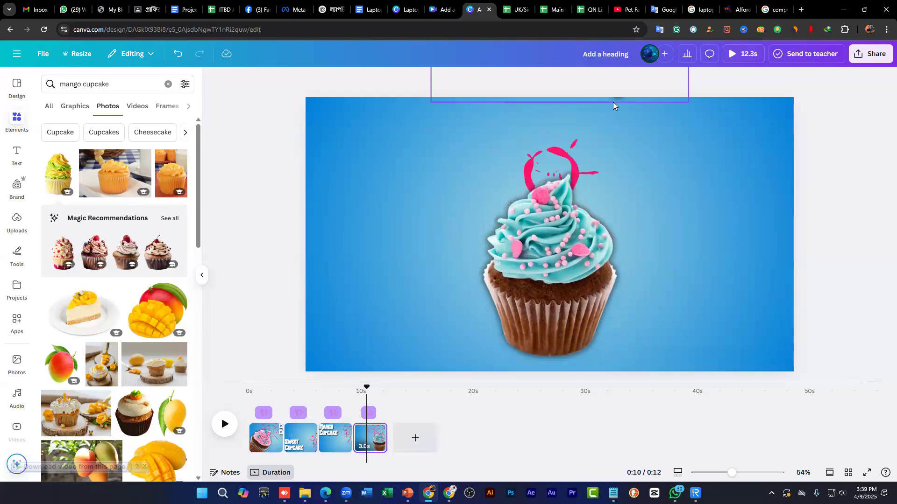
Step: Bring the "Special Menu" title down onto the page, check its animation settings, and delete the title
{"action": "left_click_drag", "start_coordinate": [613, 102], "coordinate": [591, 157]}
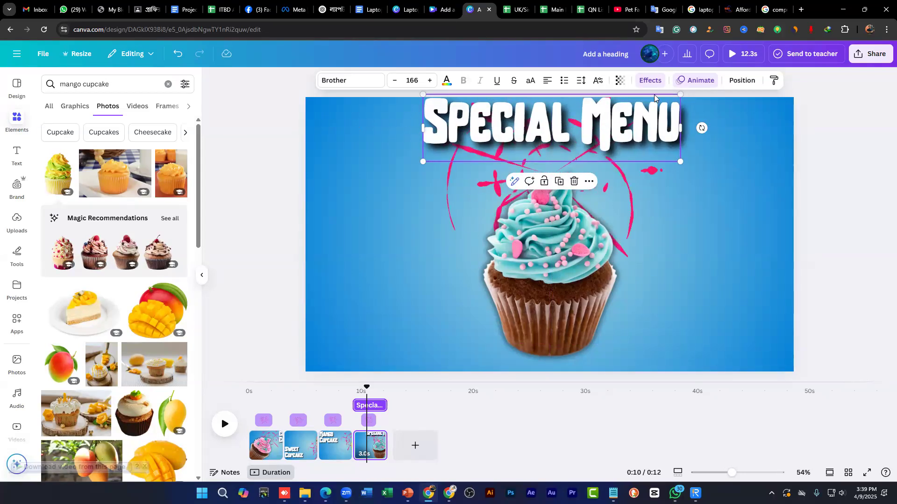
{"action": "left_click", "coordinate": [692, 81]}
{"action": "scroll", "coordinate": [181, 362], "scroll_direction": "down", "scroll_amount": 7}
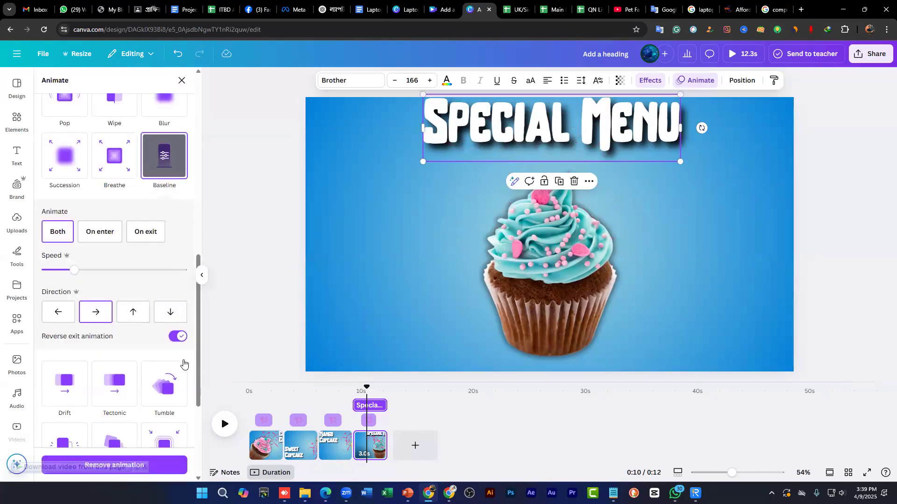
{"action": "scroll", "coordinate": [173, 327], "scroll_direction": "up", "scroll_amount": 10}
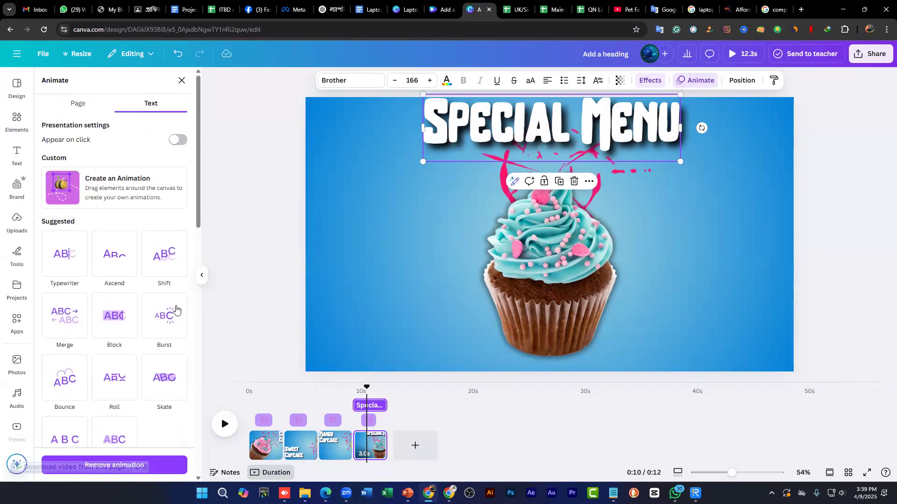
{"action": "scroll", "coordinate": [168, 303], "scroll_direction": "down", "scroll_amount": 8}
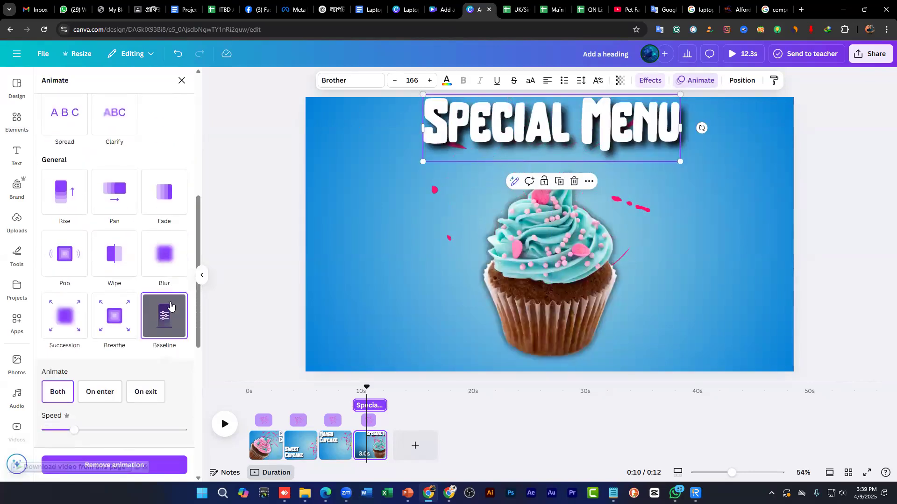
{"action": "scroll", "coordinate": [180, 344], "scroll_direction": "down", "scroll_amount": 4}
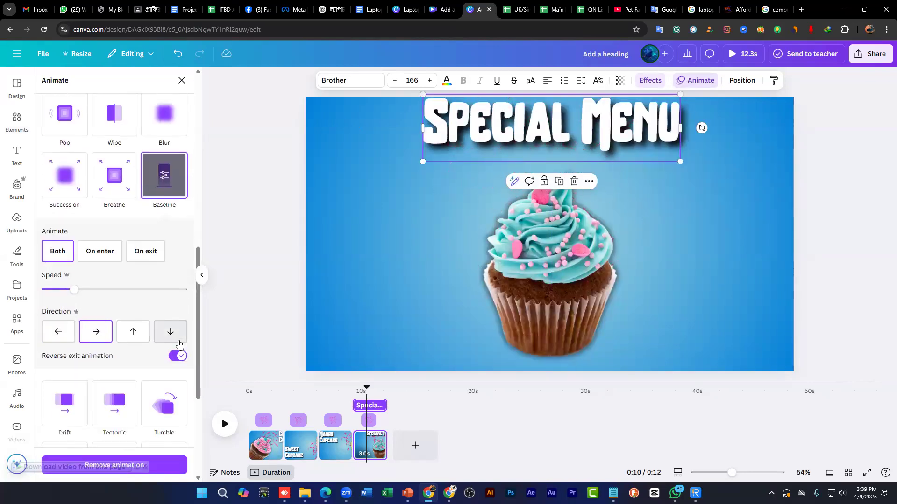
{"action": "scroll", "coordinate": [131, 279], "scroll_direction": "down", "scroll_amount": 2}
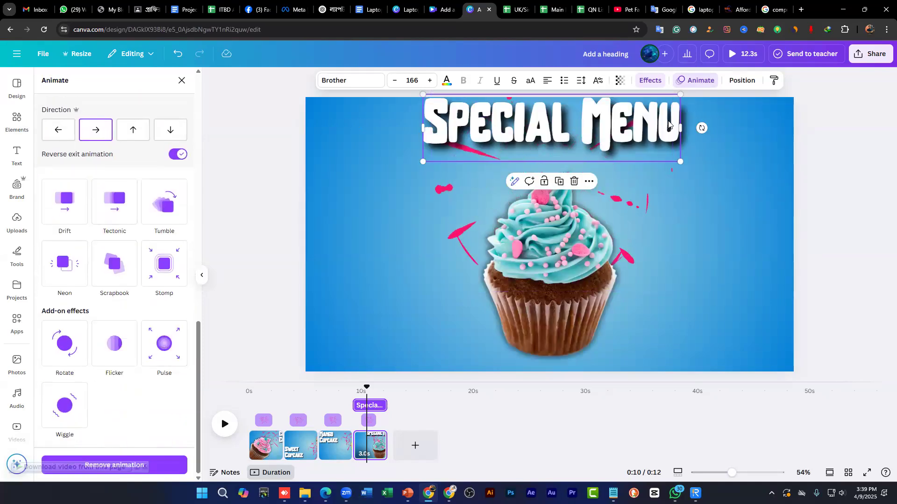
{"action": "left_click", "coordinate": [575, 182]}
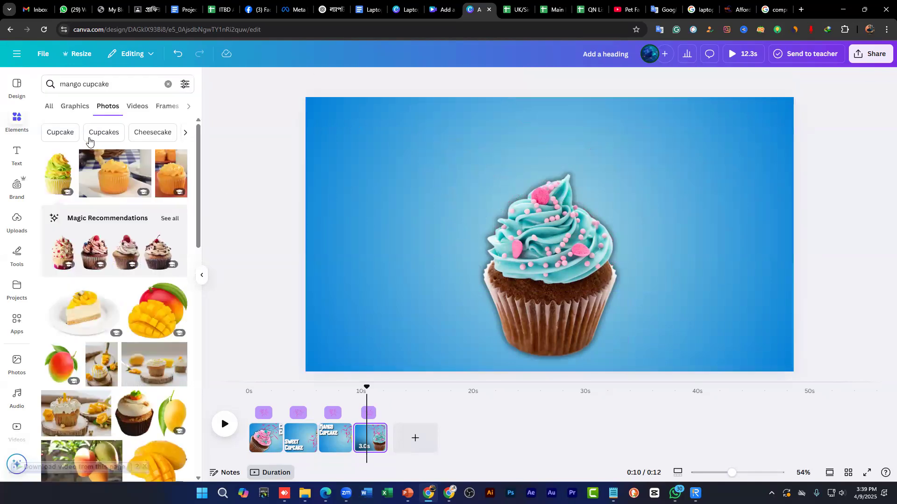
Step: Add a heading reading "Special Menu" to the last page and set its font to Brother
{"action": "left_click", "coordinate": [140, 191]}
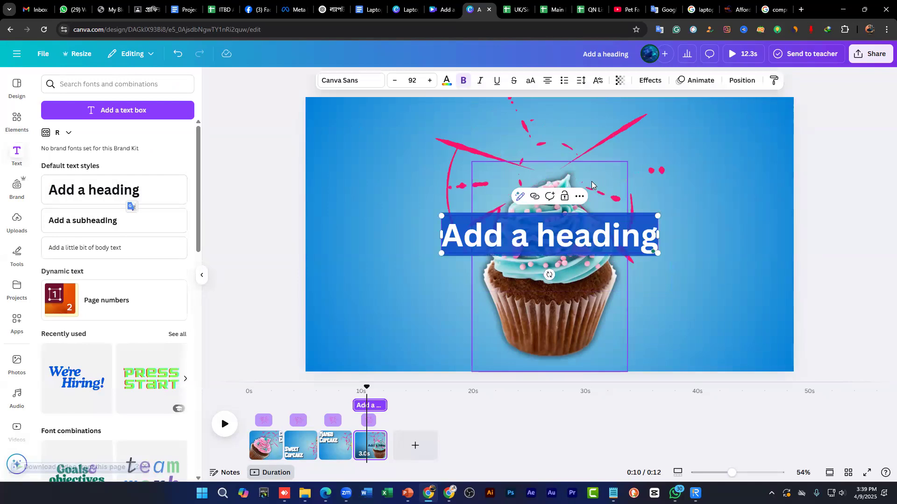
{"action": "type", "text": "Spe"}
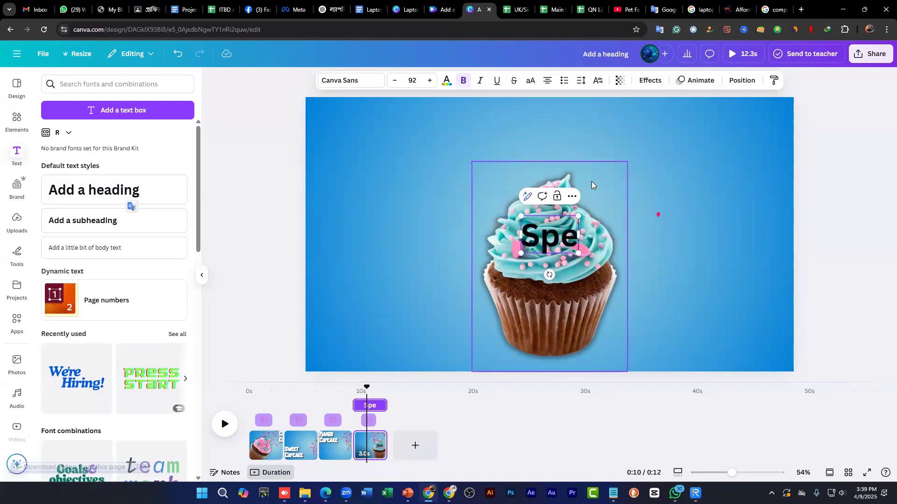
{"action": "type", "text": "cial"}
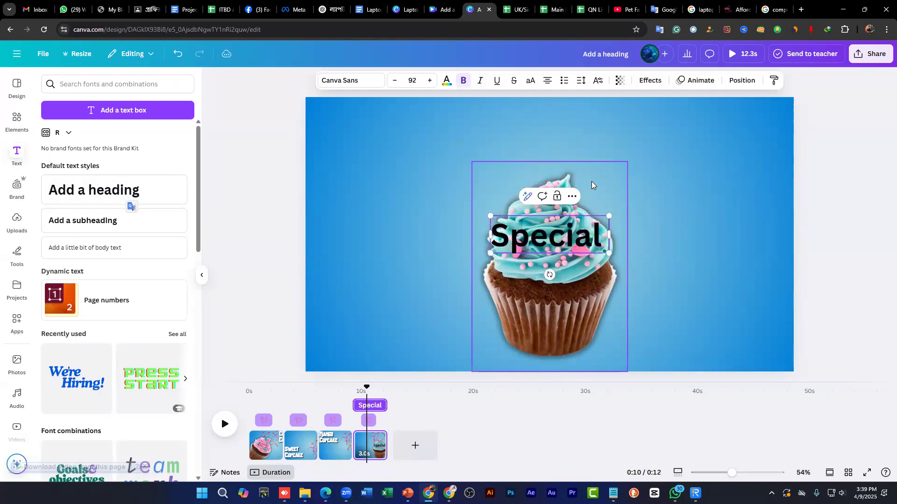
{"action": "type", "text": " Menu"}
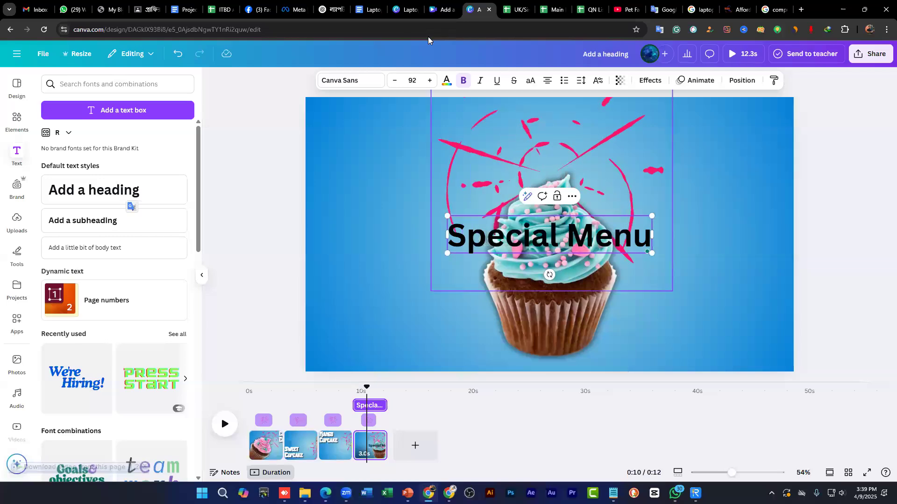
{"action": "left_click", "coordinate": [355, 80]}
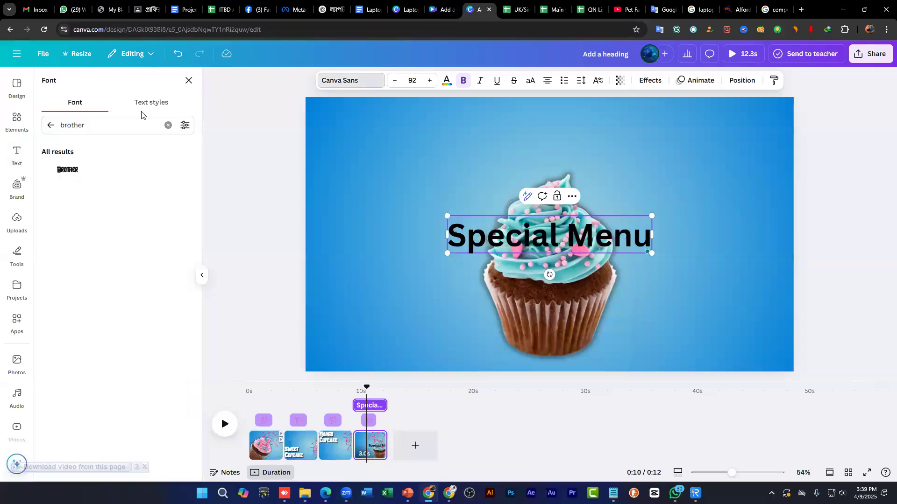
{"action": "left_click", "coordinate": [71, 171]}
Step: Enlarge the "Special Menu" title to size 129 and move it above the turquoise cupcake
{"action": "left_click_drag", "start_coordinate": [638, 255], "coordinate": [678, 270]}
{"action": "left_click_drag", "start_coordinate": [625, 236], "coordinate": [663, 236]}
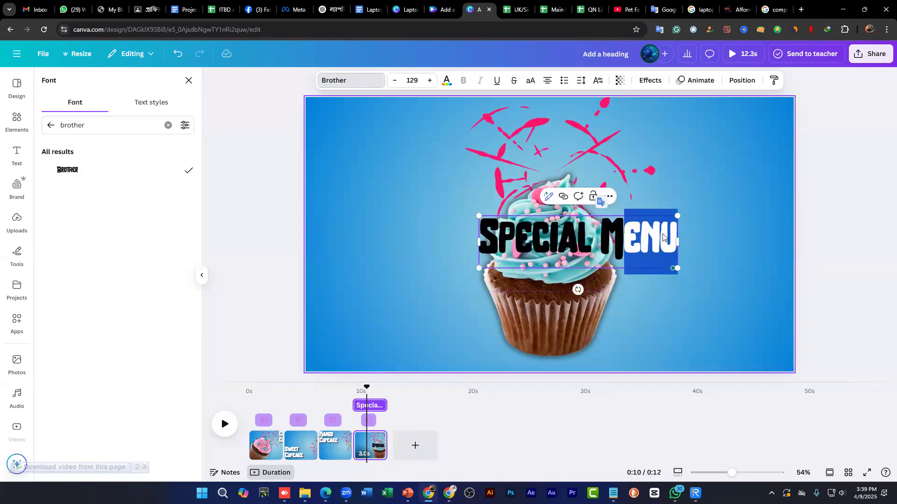
{"action": "left_click", "coordinate": [701, 243]}
{"action": "left_click_drag", "start_coordinate": [608, 242], "coordinate": [587, 129]}
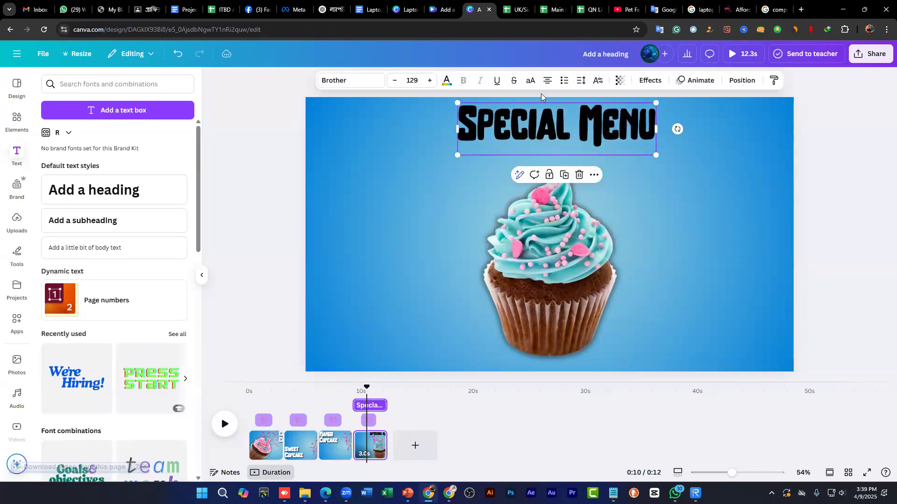
Step: Colour the title white and give it a black Shadow effect with offset, blur and transparency all at 100
{"action": "left_click", "coordinate": [447, 80]}
{"action": "left_click", "coordinate": [156, 151]}
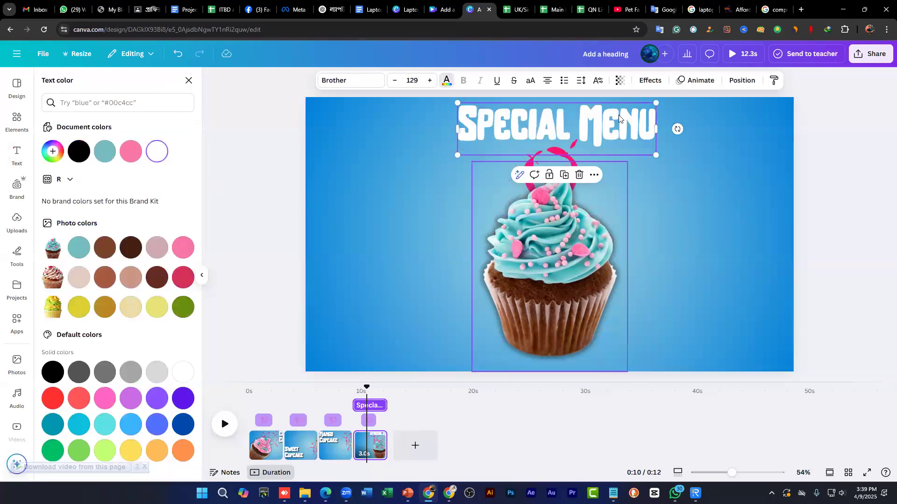
{"action": "left_click", "coordinate": [645, 82]}
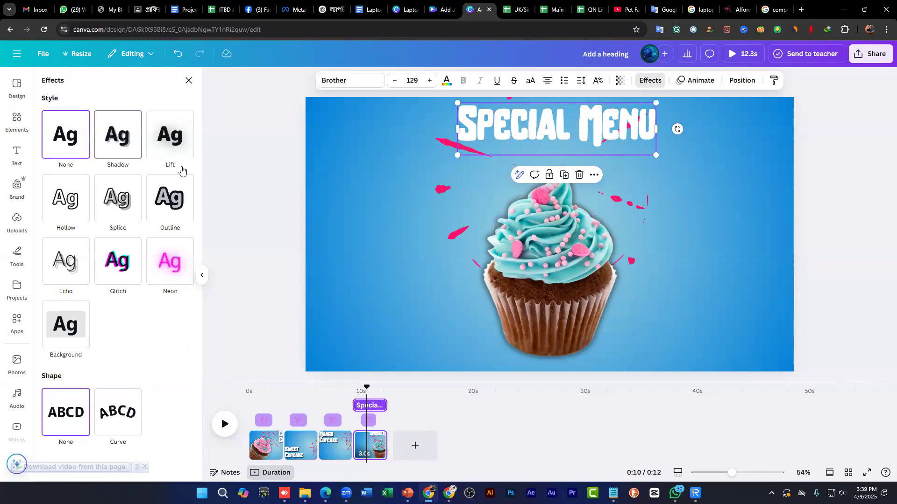
{"action": "left_click", "coordinate": [118, 135]}
{"action": "left_click", "coordinate": [179, 314]}
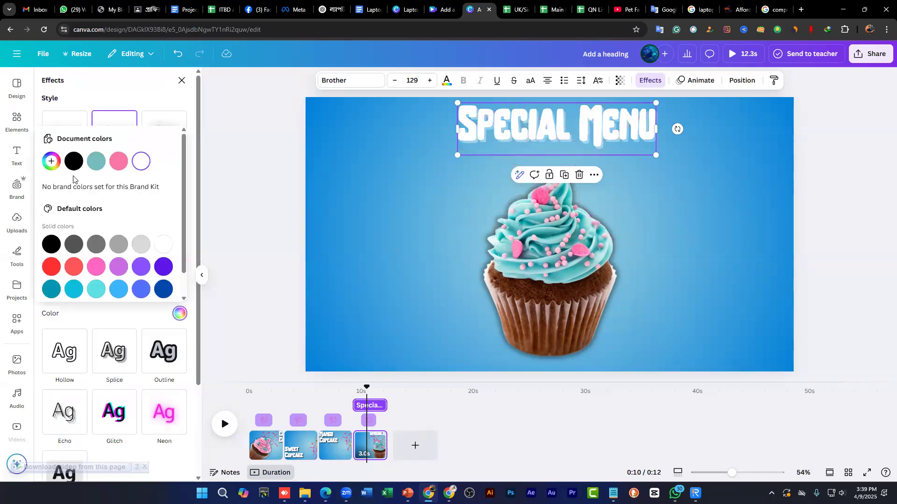
{"action": "left_click", "coordinate": [73, 168]}
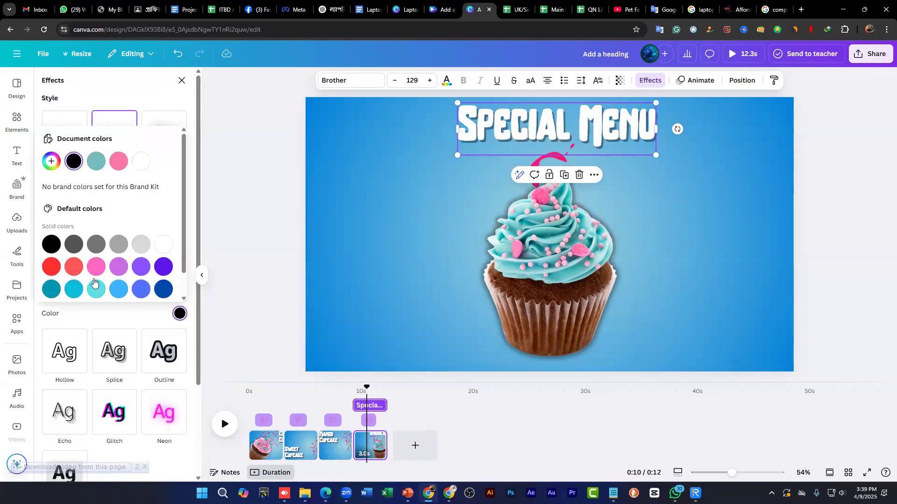
{"action": "left_click_drag", "start_coordinate": [47, 259], "coordinate": [123, 259]}
{"action": "left_click_drag", "start_coordinate": [80, 293], "coordinate": [160, 295]}
{"action": "left_click_drag", "start_coordinate": [89, 194], "coordinate": [136, 200]}
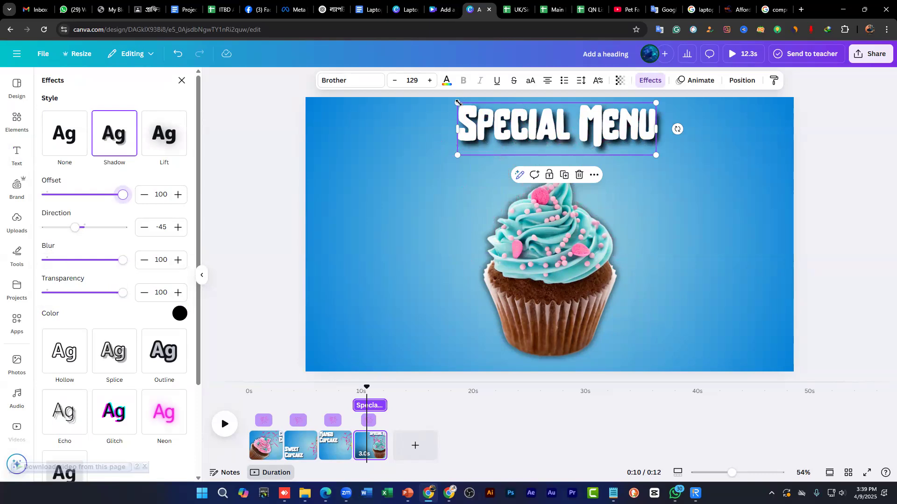
Step: Enlarge the title to size 139 and move it up beyond the page's upper edge
{"action": "mouse_move", "coordinate": [457, 103]}
{"action": "left_mouse_down"}
{"action": "mouse_move", "coordinate": [436, 95]}
{"action": "mouse_move", "coordinate": [442, 101]}
{"action": "left_mouse_up"}
{"action": "left_click", "coordinate": [696, 174]}
{"action": "left_click_drag", "start_coordinate": [576, 138], "coordinate": [572, 86]}
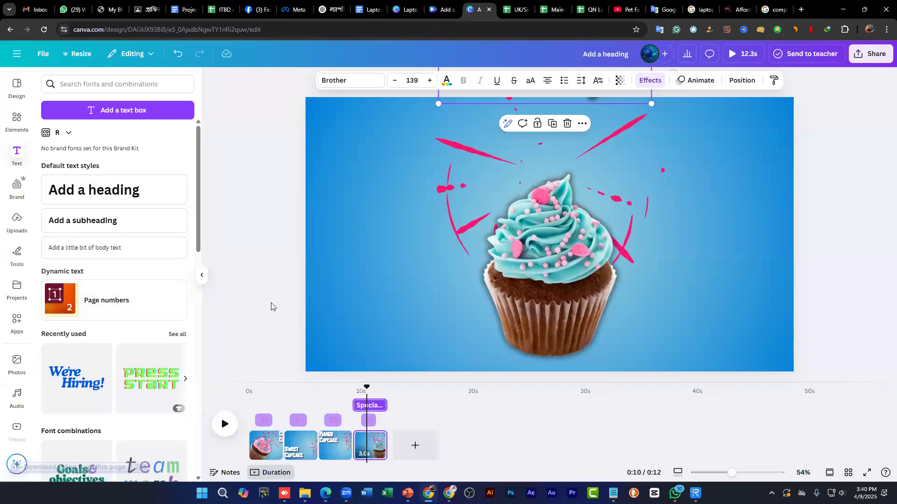
Step: Duplicate the last page and bring the "Special Menu" title down above the cupcake on the copy
{"action": "right_click", "coordinate": [375, 441]}
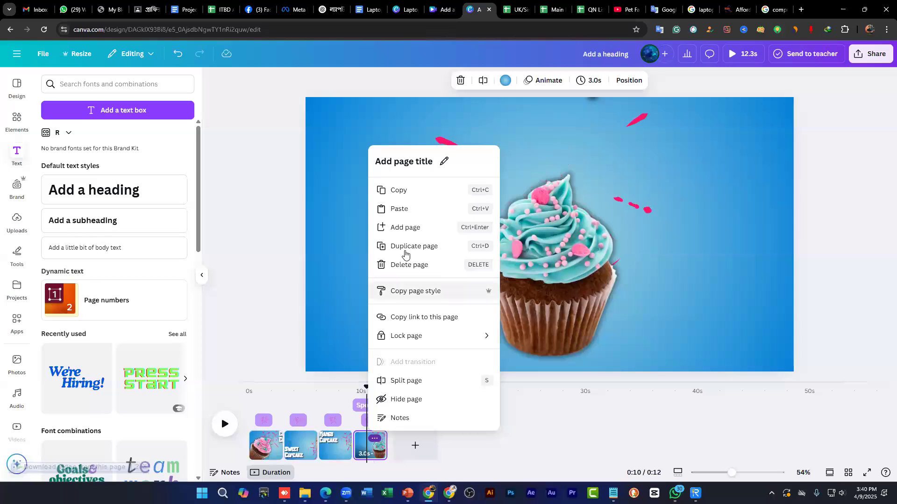
{"action": "left_click", "coordinate": [406, 246]}
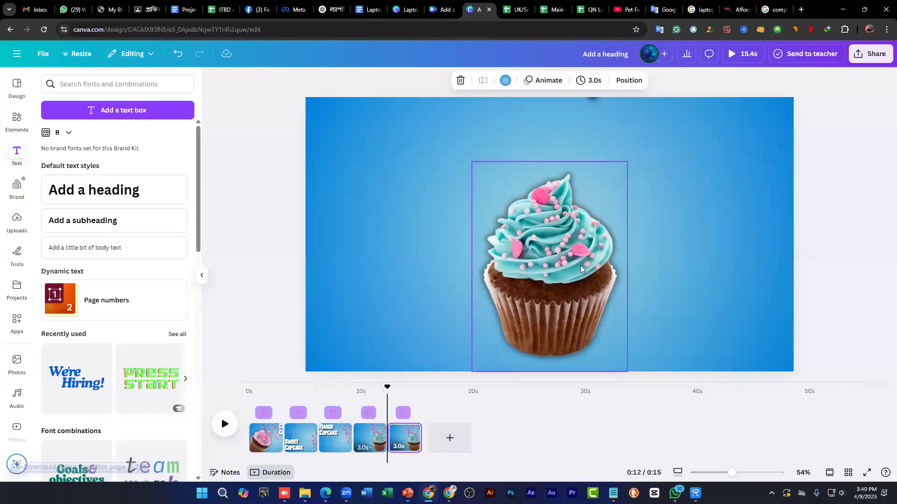
{"action": "left_click", "coordinate": [577, 251]}
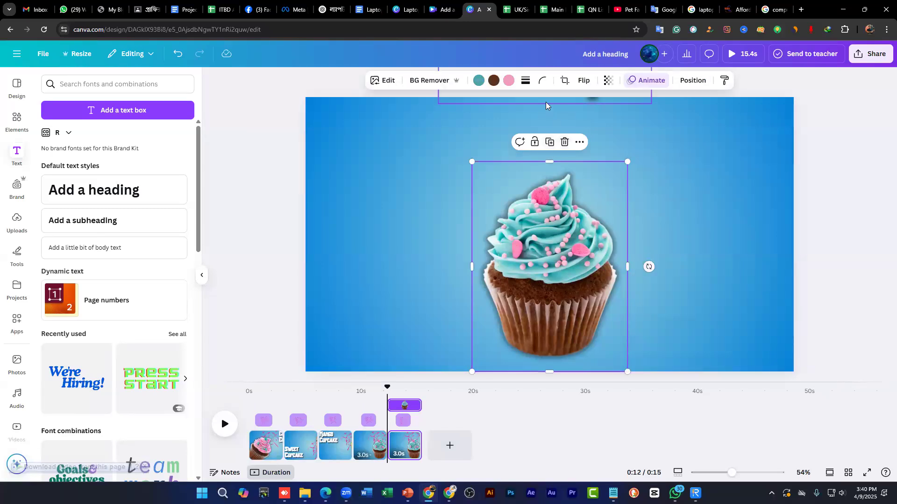
{"action": "left_click_drag", "start_coordinate": [546, 101], "coordinate": [545, 148]}
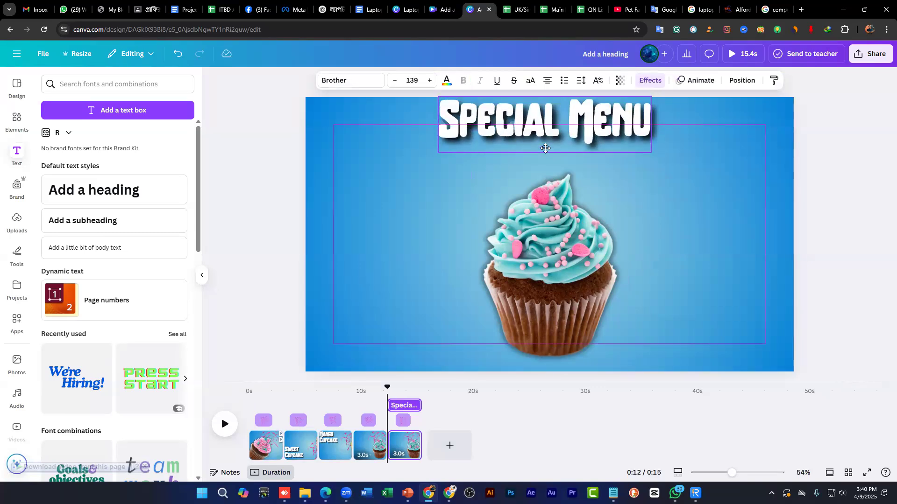
{"action": "left_click_drag", "start_coordinate": [545, 150], "coordinate": [548, 128]}
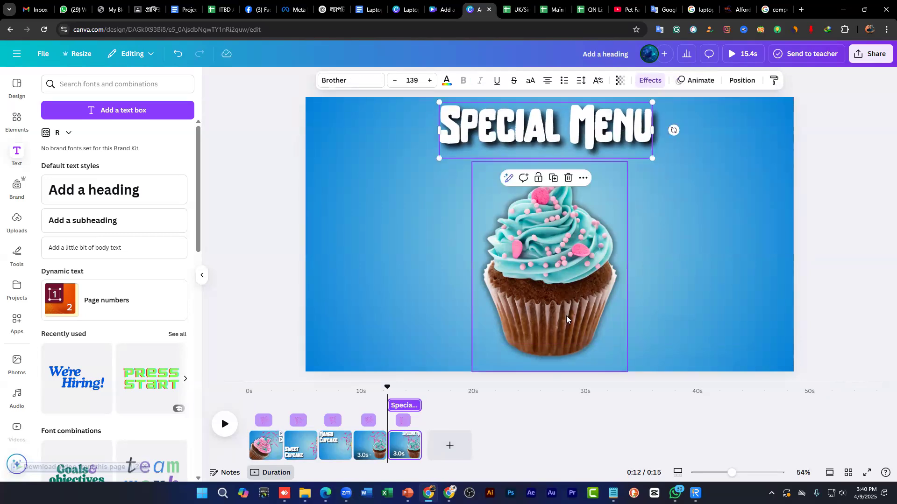
Step: Bring out the hidden cupcakes, placing the yellow one right and the pink one left of the turquoise cupcake, slightly raised and tucked in
{"action": "left_click", "coordinate": [555, 241]}
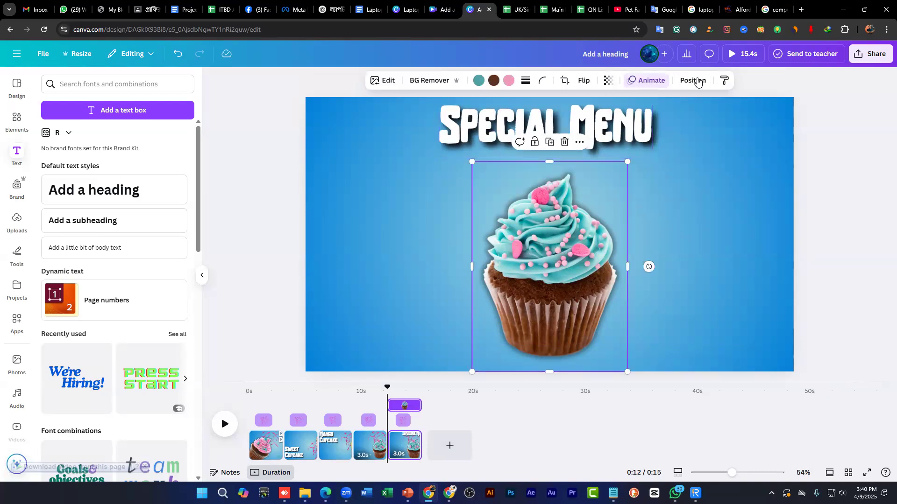
{"action": "key", "text": "alt+1"}
{"action": "left_click", "coordinate": [131, 223]}
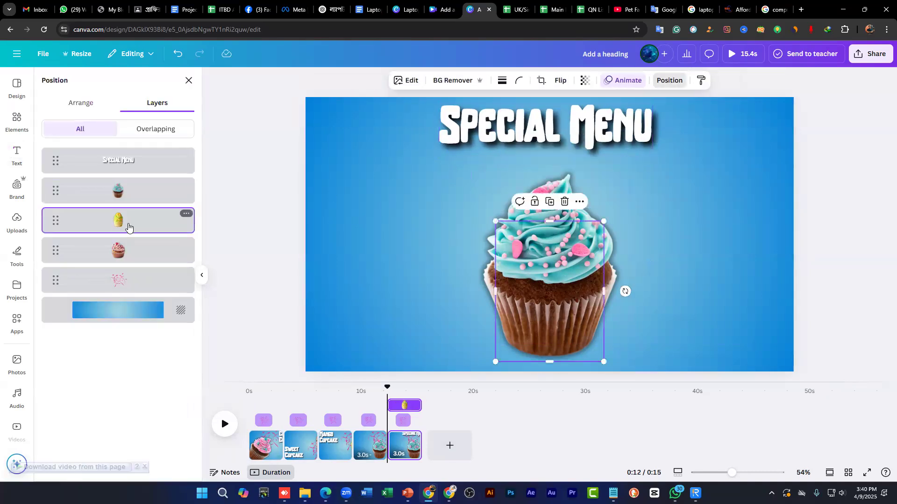
{"action": "left_click_drag", "start_coordinate": [542, 282], "coordinate": [619, 286]}
{"action": "left_click", "coordinate": [527, 288]}
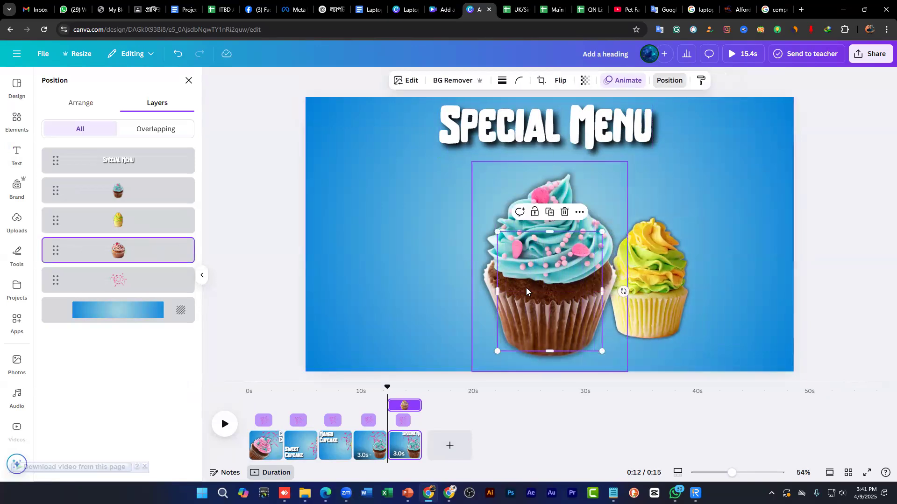
{"action": "left_click_drag", "start_coordinate": [495, 284], "coordinate": [435, 278]}
{"action": "left_click", "coordinate": [118, 227]}
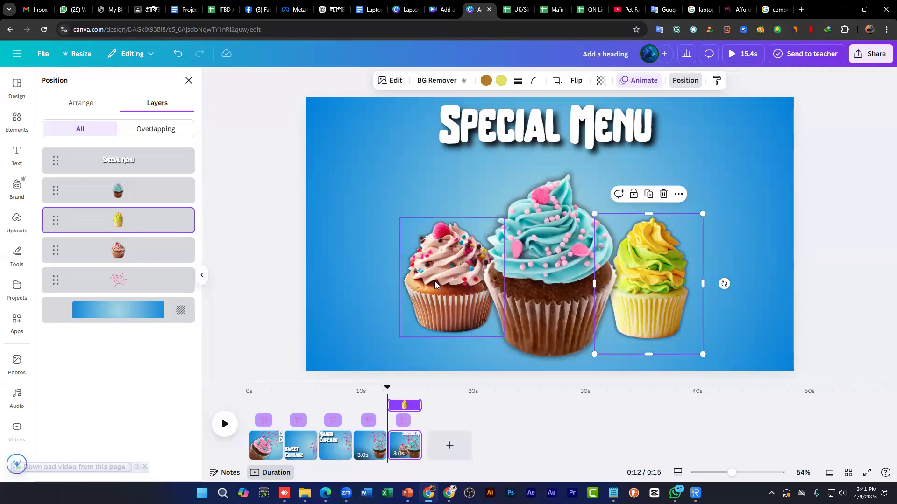
{"action": "left_click_drag", "start_coordinate": [447, 276], "coordinate": [447, 270]}
{"action": "left_click_drag", "start_coordinate": [665, 290], "coordinate": [655, 276]}
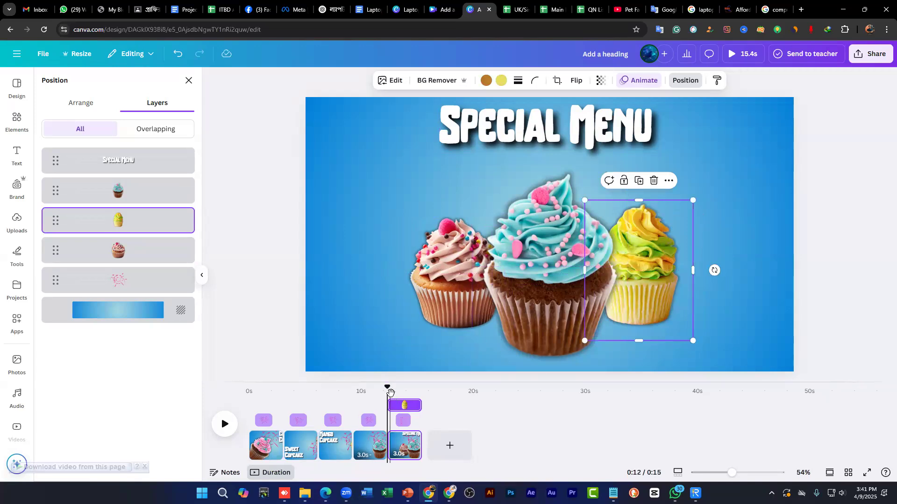
Step: Preview the video from the Mango Cupcake page to the end, and select the last page
{"action": "left_click", "coordinate": [347, 388]}
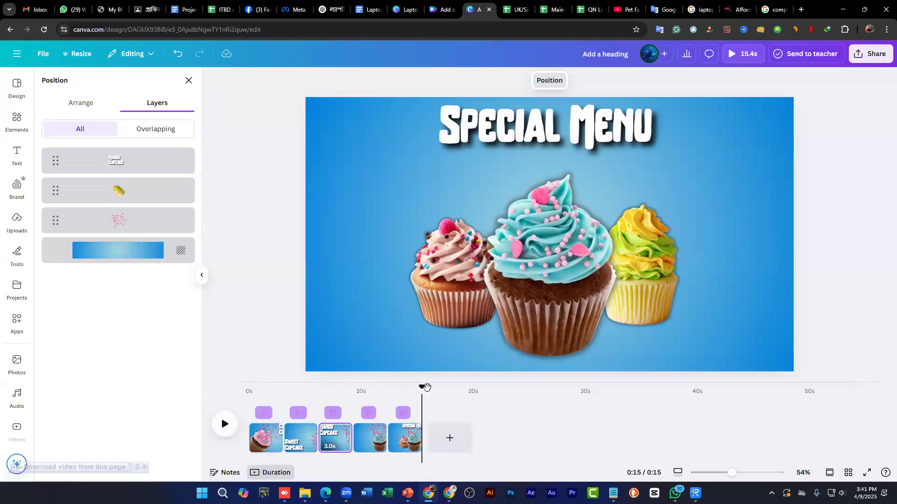
{"action": "mouse_move", "coordinate": [415, 389]}
{"action": "left_mouse_down"}
{"action": "mouse_move", "coordinate": [361, 378]}
{"action": "mouse_move", "coordinate": [386, 377]}
{"action": "mouse_move", "coordinate": [362, 377]}
{"action": "mouse_move", "coordinate": [406, 392]}
{"action": "left_mouse_up"}
{"action": "left_click", "coordinate": [406, 437]}
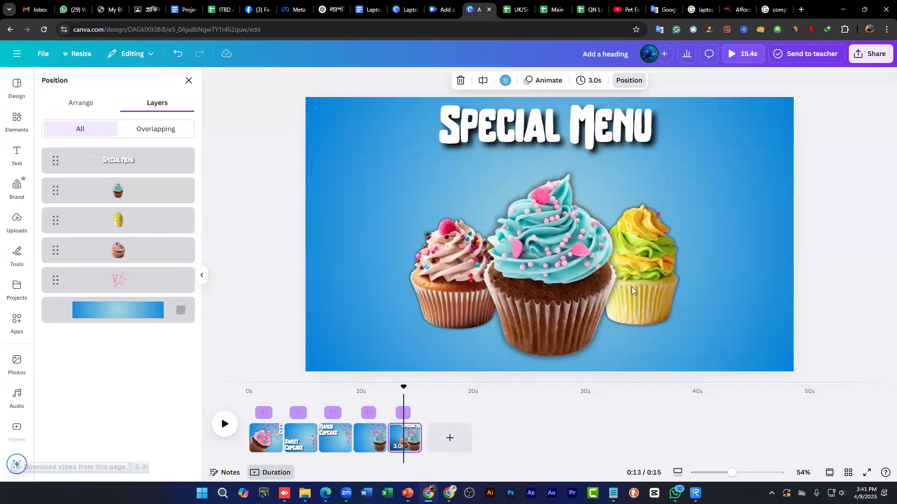
Step: Select all three cupcakes and look through their photo animations, Baseline settings and add-on effects
{"action": "left_click", "coordinate": [658, 287]}
{"action": "left_click", "coordinate": [560, 279], "text": "shift"}
{"action": "left_click", "coordinate": [453, 260], "text": "shift"}
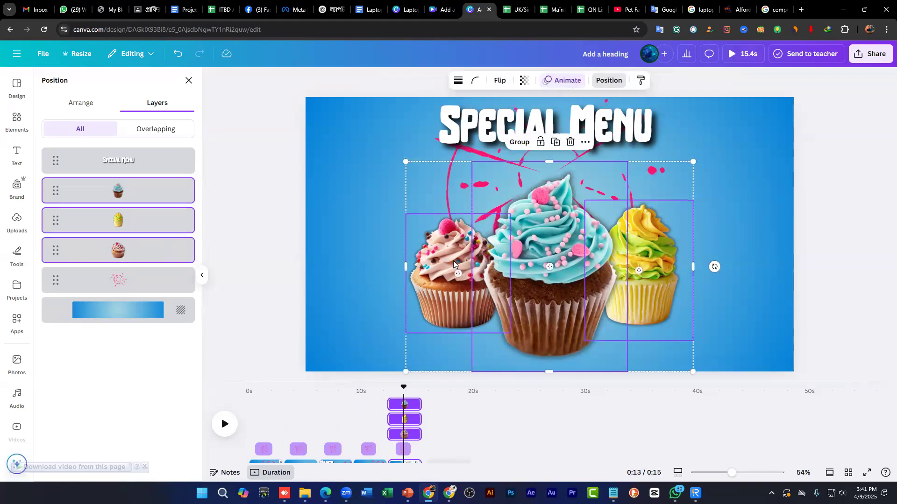
{"action": "scroll", "coordinate": [140, 327], "scroll_direction": "down", "scroll_amount": 3}
{"action": "left_click", "coordinate": [173, 334]}
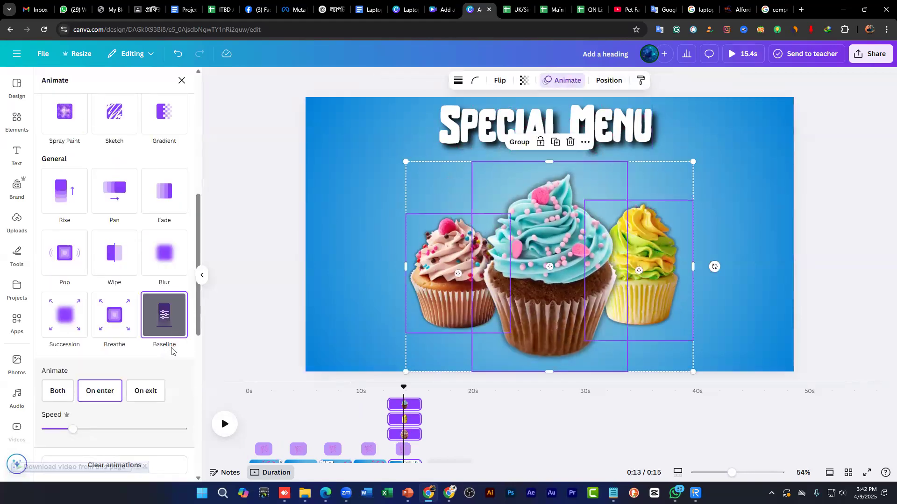
{"action": "scroll", "coordinate": [172, 351], "scroll_direction": "down", "scroll_amount": 10}
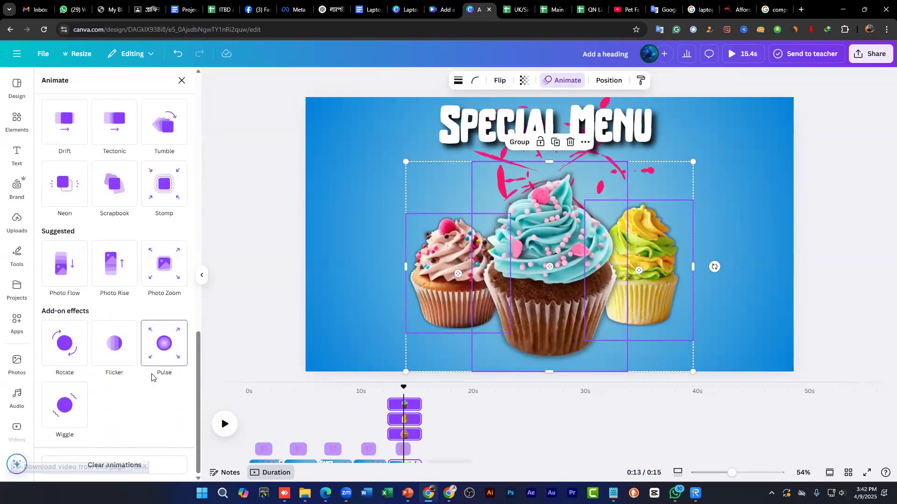
{"action": "scroll", "coordinate": [145, 362], "scroll_direction": "up", "scroll_amount": 2}
{"action": "scroll", "coordinate": [146, 363], "scroll_direction": "up", "scroll_amount": 15}
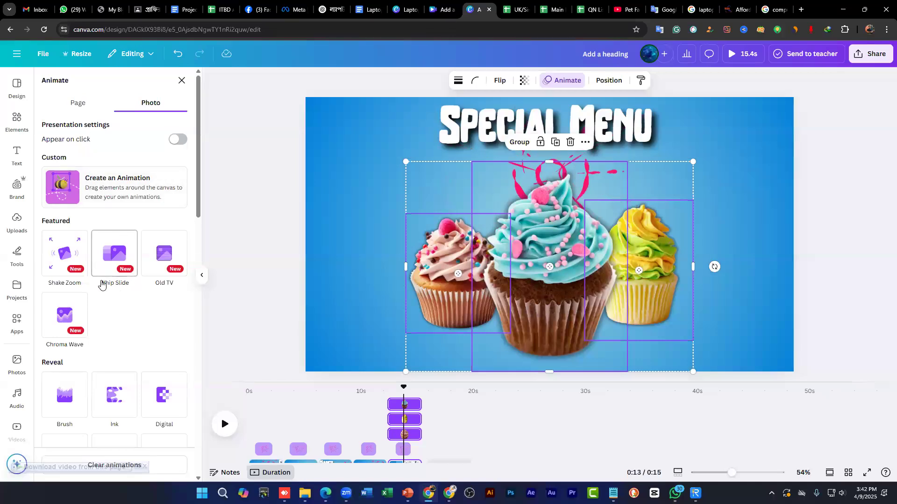
{"action": "scroll", "coordinate": [120, 318], "scroll_direction": "down", "scroll_amount": 6}
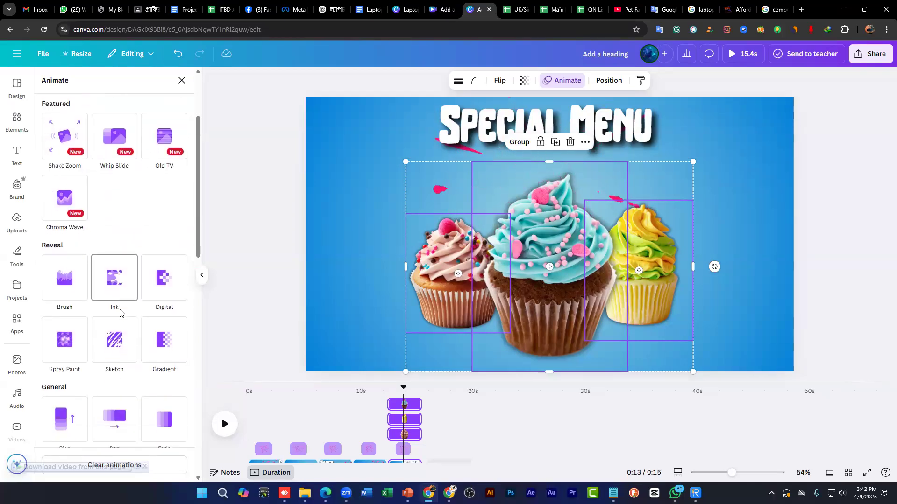
{"action": "left_click", "coordinate": [120, 273]}
{"action": "scroll", "coordinate": [140, 257], "scroll_direction": "down", "scroll_amount": 6}
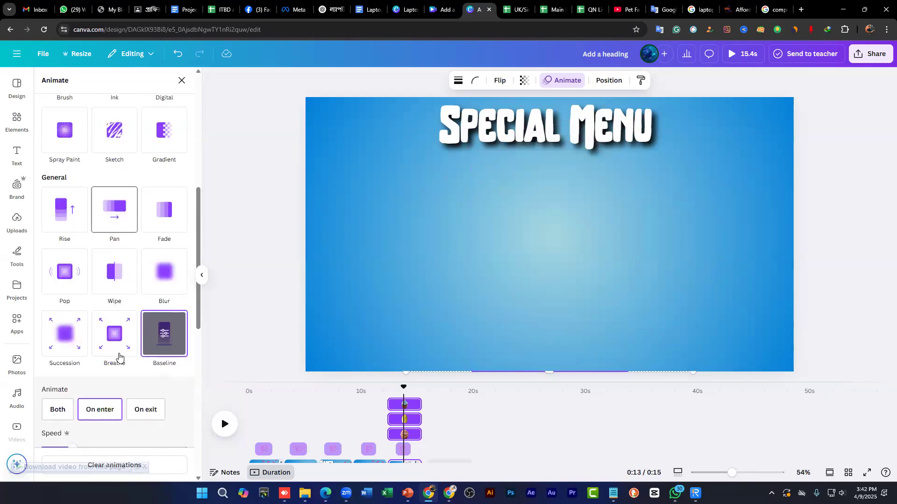
{"action": "scroll", "coordinate": [149, 290], "scroll_direction": "down", "scroll_amount": 3}
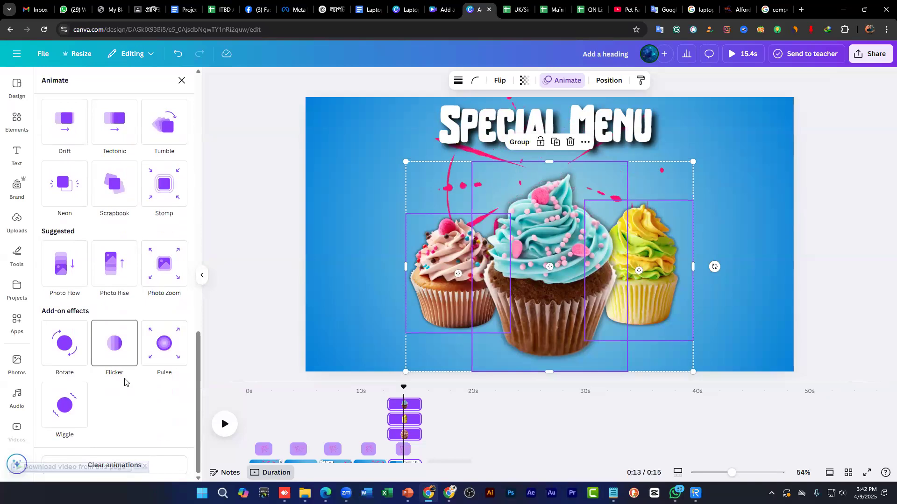
Step: Select the yellow cupcake and look through its page and photo animations, Baseline settings and add-on effects
{"action": "left_click", "coordinate": [639, 271]}
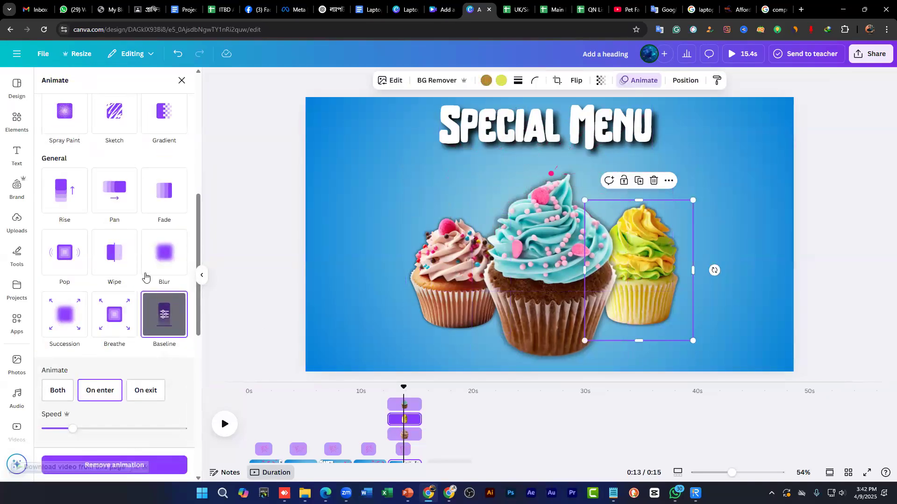
{"action": "scroll", "coordinate": [140, 271], "scroll_direction": "up", "scroll_amount": 4}
{"action": "scroll", "coordinate": [103, 234], "scroll_direction": "up", "scroll_amount": 4}
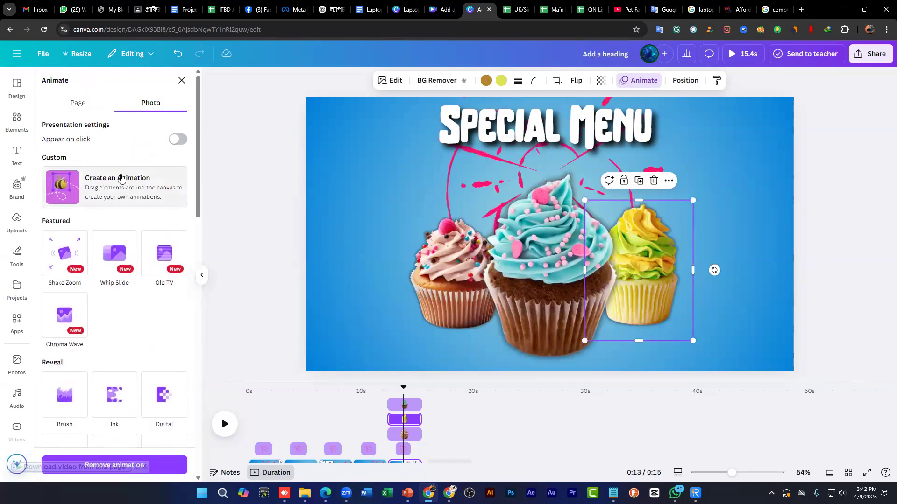
{"action": "left_click", "coordinate": [78, 103]}
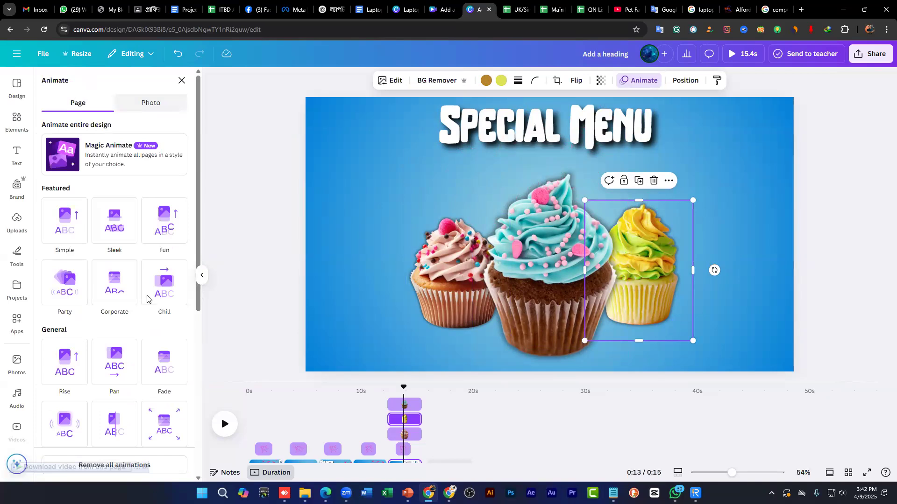
{"action": "scroll", "coordinate": [147, 298], "scroll_direction": "down", "scroll_amount": 5}
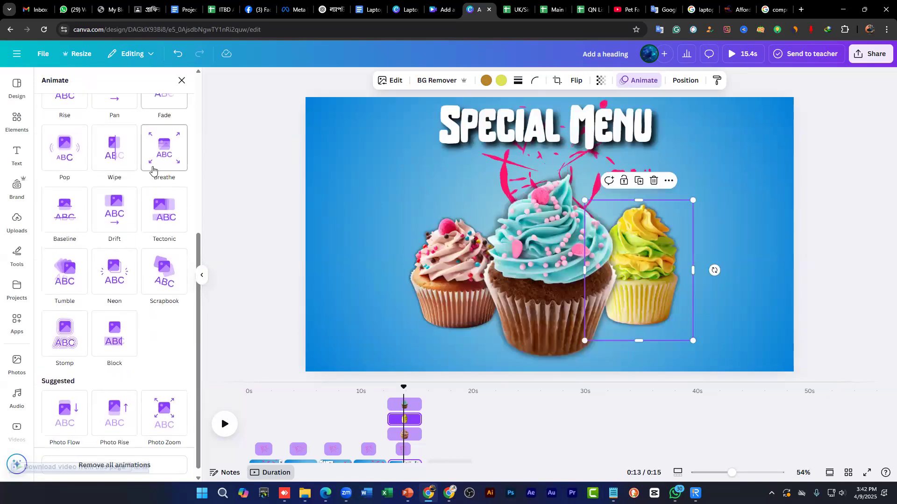
{"action": "scroll", "coordinate": [153, 170], "scroll_direction": "up", "scroll_amount": 5}
{"action": "left_click", "coordinate": [150, 103]}
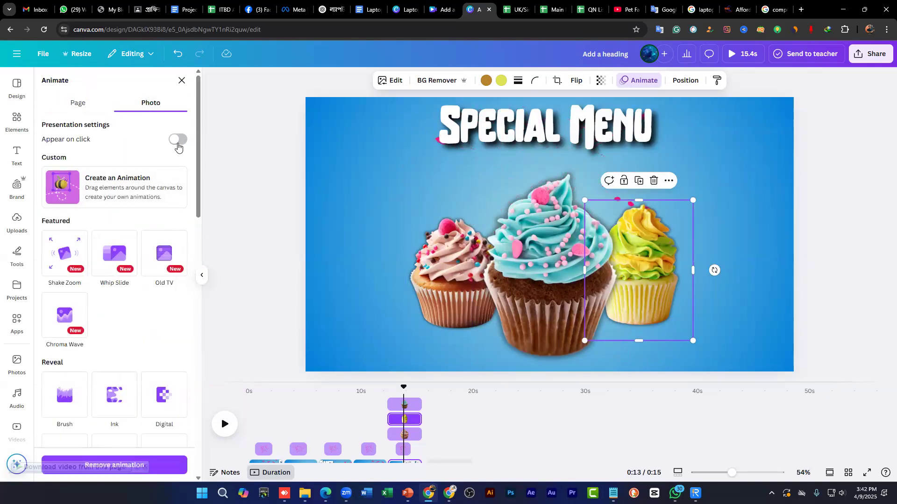
{"action": "left_click", "coordinate": [178, 140]}
{"action": "left_click", "coordinate": [178, 140]}
{"action": "scroll", "coordinate": [140, 271], "scroll_direction": "down", "scroll_amount": 9}
{"action": "left_click", "coordinate": [182, 234]}
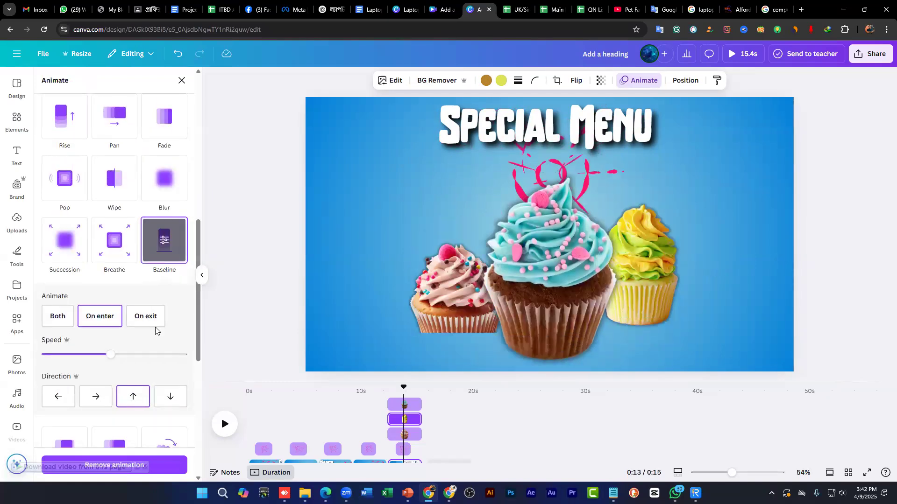
{"action": "scroll", "coordinate": [140, 327], "scroll_direction": "down", "scroll_amount": 2}
{"action": "scroll", "coordinate": [100, 343], "scroll_direction": "down", "scroll_amount": 4}
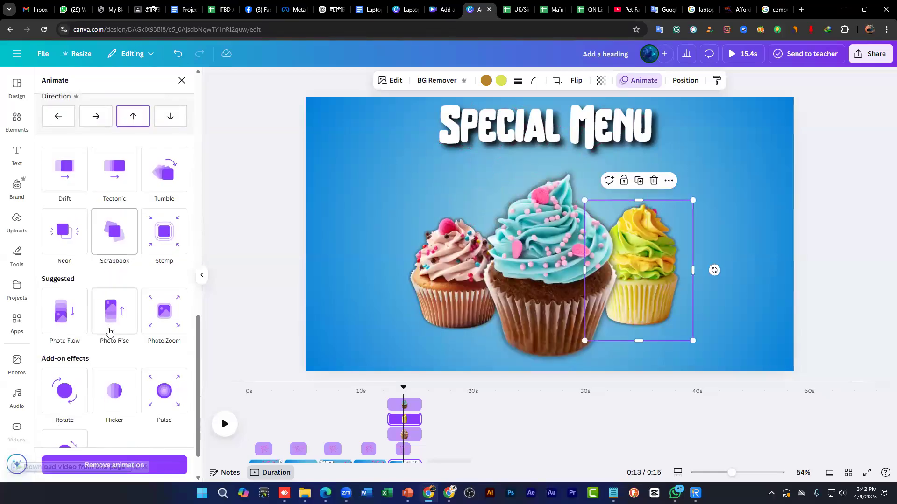
{"action": "scroll", "coordinate": [140, 299], "scroll_direction": "down", "scroll_amount": 1}
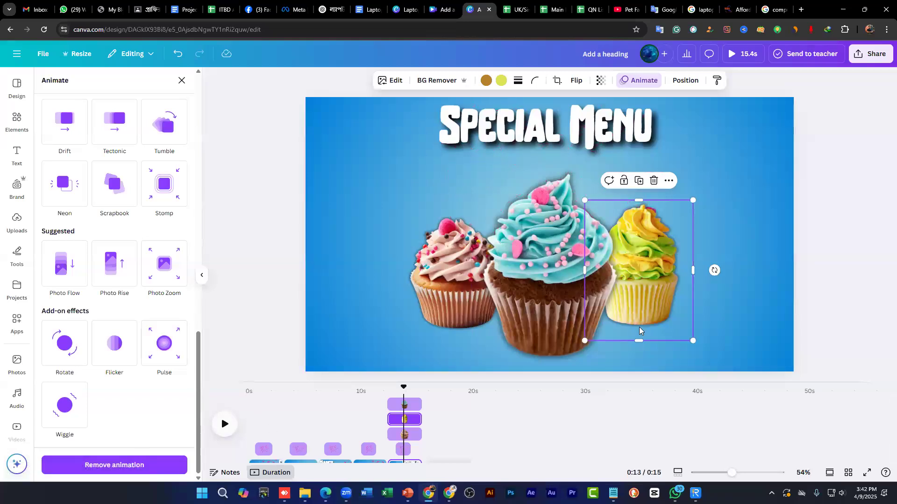
Step: Clear the animations from the turquoise and pink cupcakes together and deselect them
{"action": "left_click", "coordinate": [557, 275], "text": "shift"}
{"action": "left_click", "coordinate": [444, 329], "text": "shift"}
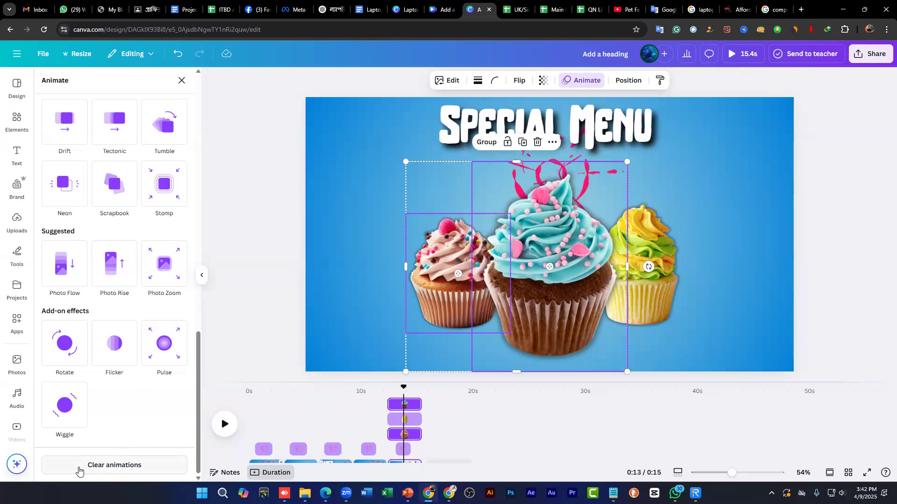
{"action": "left_click", "coordinate": [99, 469]}
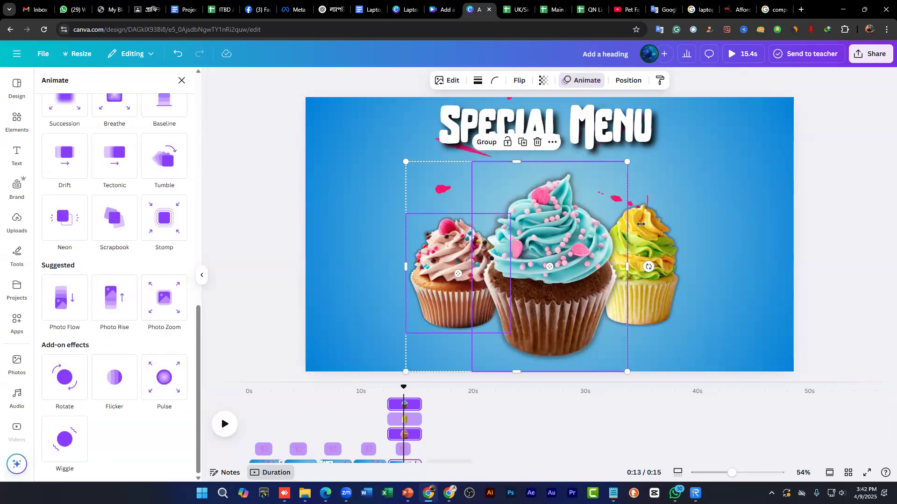
{"action": "left_click", "coordinate": [698, 247]}
Step: Preview the video from the Mango Cupcake page into the last page
{"action": "left_click_drag", "start_coordinate": [403, 387], "coordinate": [333, 383]}
{"action": "left_click", "coordinate": [224, 425]}
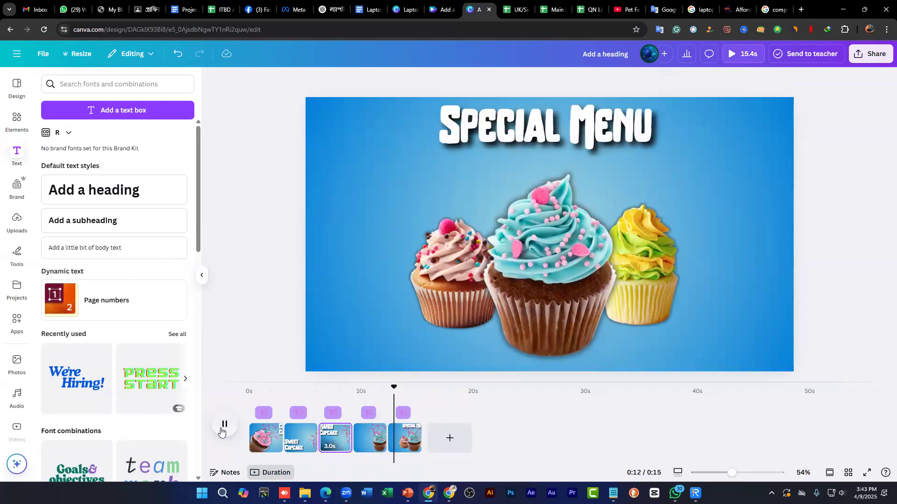
{"action": "left_click", "coordinate": [222, 431]}
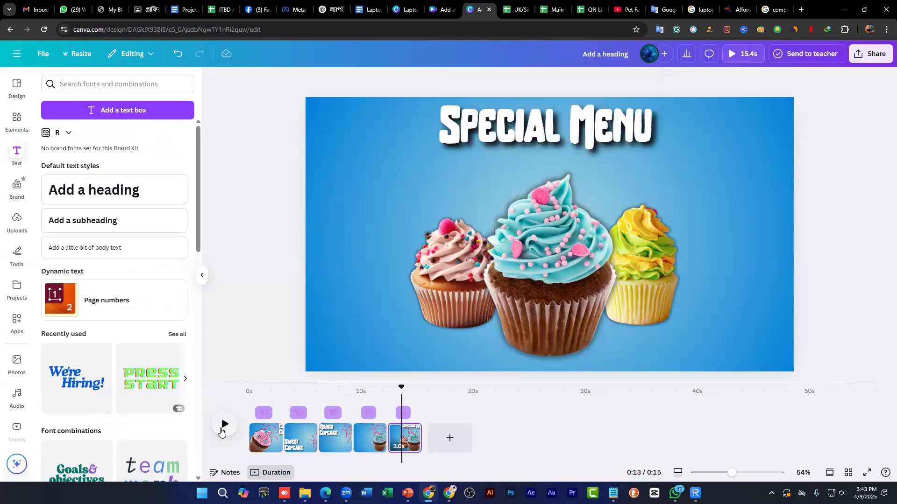
Step: Remove the yellow cupcake's Baseline animation and check the animation settings of all three cupcakes
{"action": "left_click", "coordinate": [643, 277]}
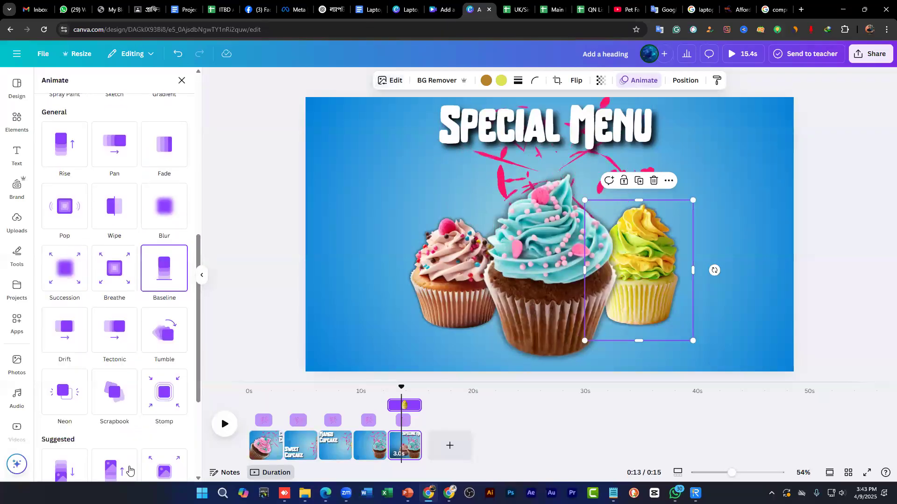
{"action": "left_click", "coordinate": [518, 315]}
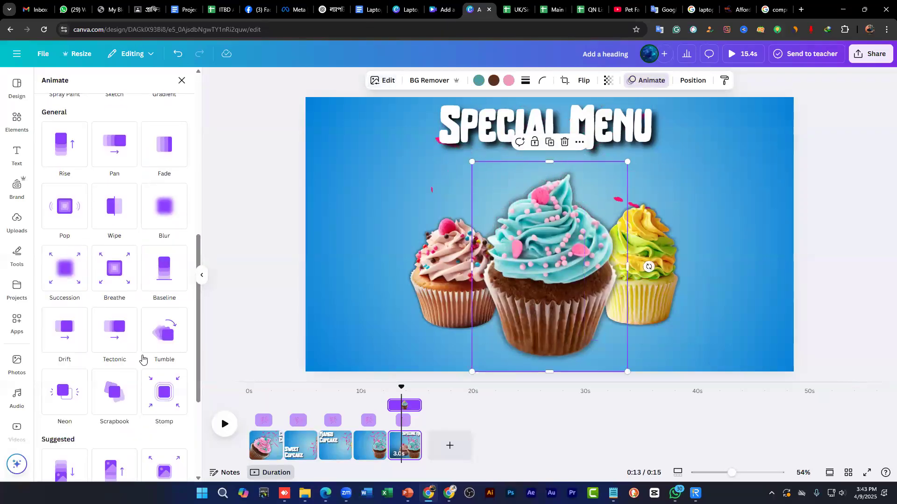
{"action": "scroll", "coordinate": [138, 369], "scroll_direction": "down", "scroll_amount": 3}
{"action": "scroll", "coordinate": [138, 368], "scroll_direction": "down", "scroll_amount": 1}
{"action": "left_click", "coordinate": [463, 276]}
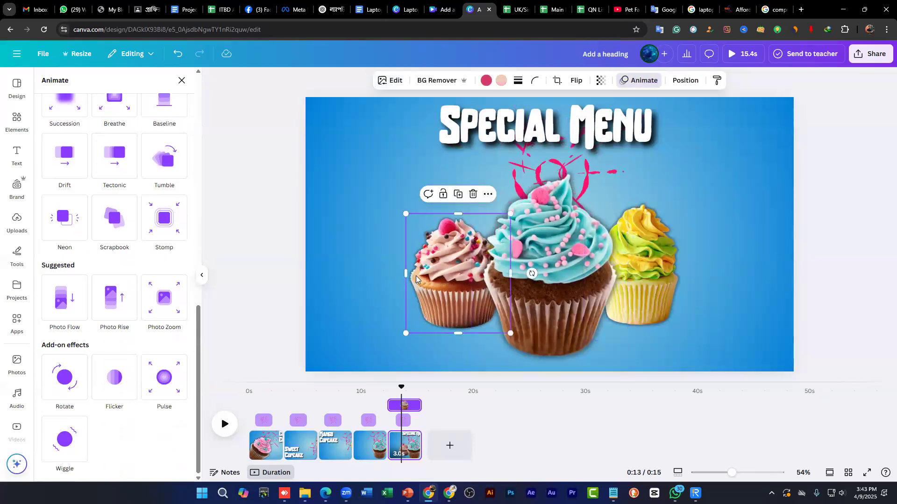
{"action": "left_click", "coordinate": [667, 278]}
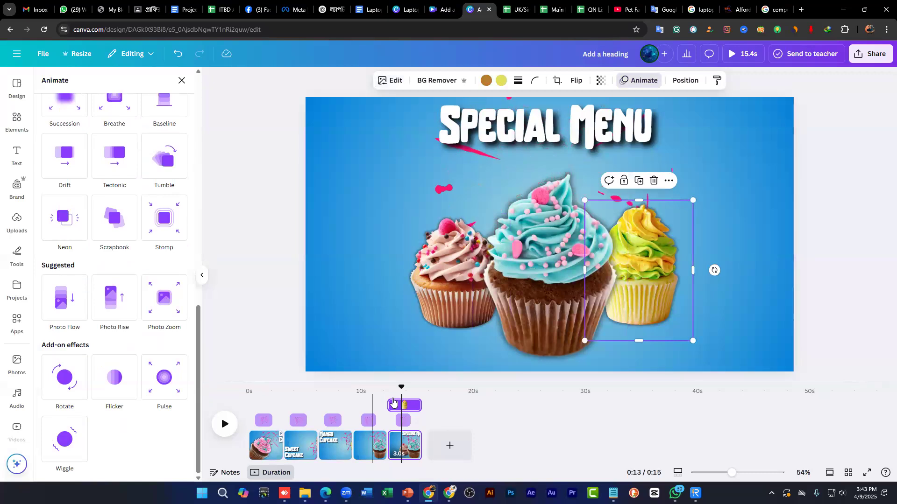
Step: Preview the video from the fourth page, where only the turquoise cupcake appears
{"action": "left_click_drag", "start_coordinate": [402, 389], "coordinate": [383, 388]}
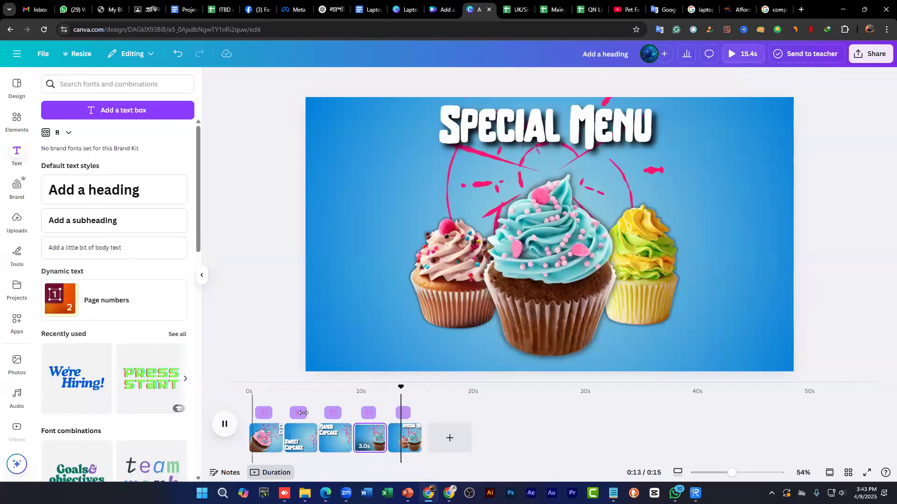
{"action": "left_click", "coordinate": [365, 388]}
{"action": "key", "text": "space"}
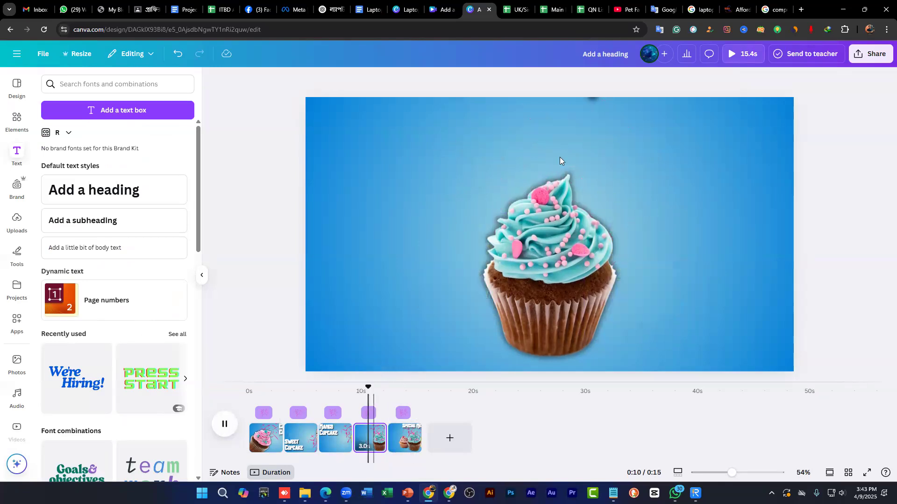
Step: Nudge the off-page "Special Menu" title on the fourth page slightly upward so its shadow clears the canvas
{"action": "left_click", "coordinate": [585, 101]}
{"action": "left_click", "coordinate": [564, 97]}
{"action": "left_click", "coordinate": [564, 98]}
{"action": "left_click_drag", "start_coordinate": [565, 98], "coordinate": [558, 97]}
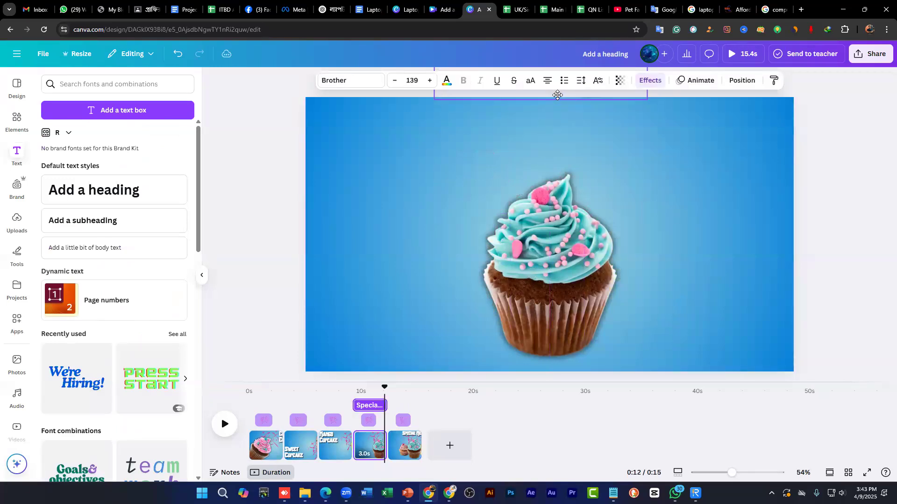
{"action": "left_click_drag", "start_coordinate": [567, 98], "coordinate": [568, 99]}
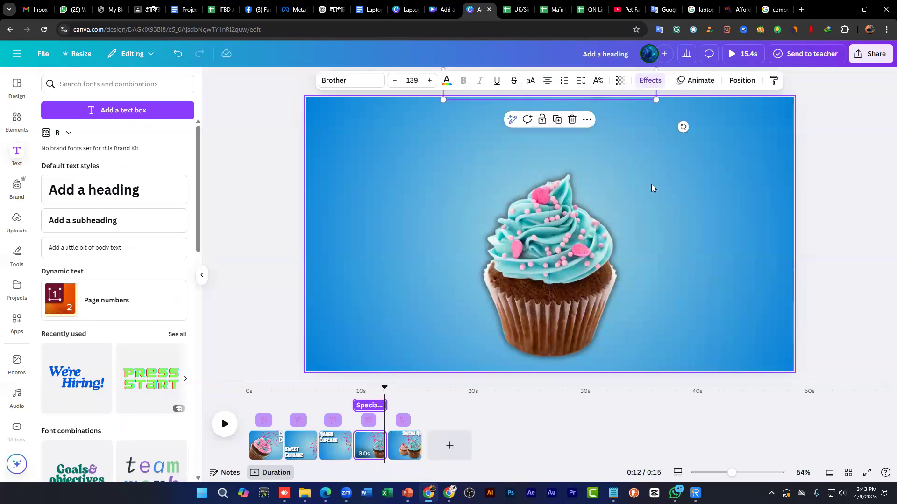
{"action": "left_click", "coordinate": [677, 193]}
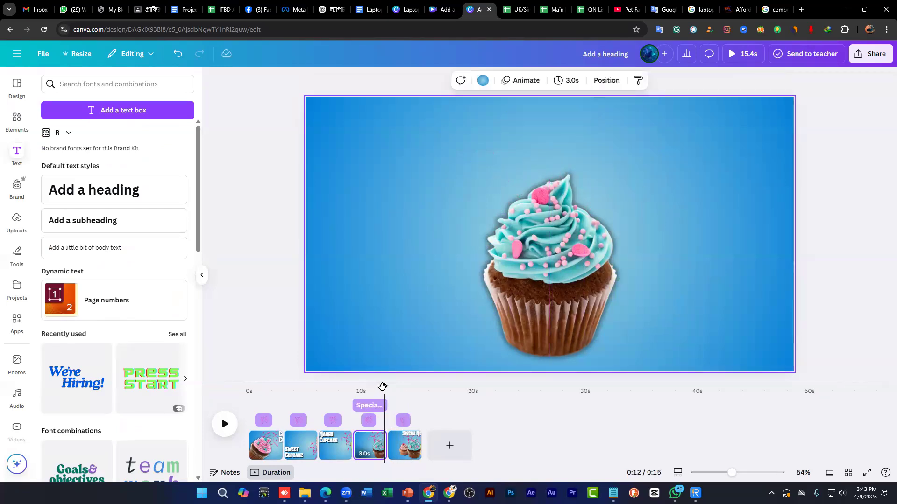
Step: Play the video from the very start through to the last page
{"action": "left_click", "coordinate": [342, 381]}
{"action": "left_click", "coordinate": [249, 381]}
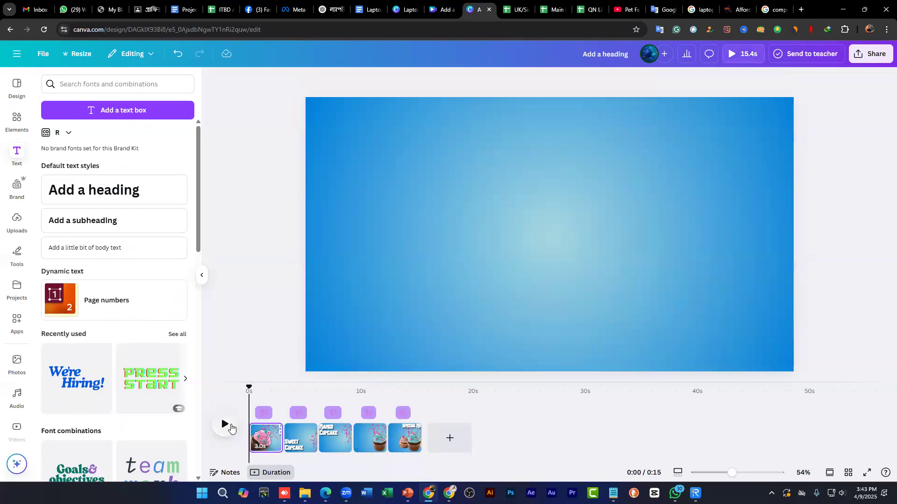
{"action": "left_click", "coordinate": [232, 427]}
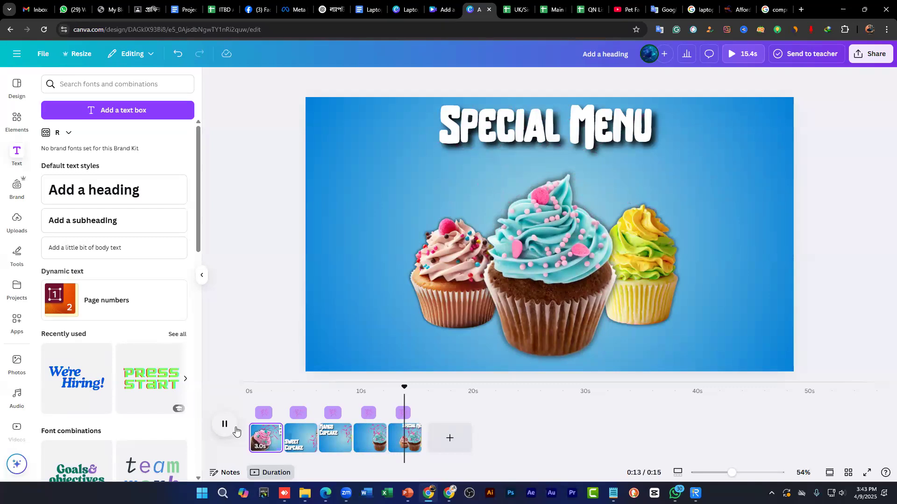
{"action": "left_click", "coordinate": [235, 429]}
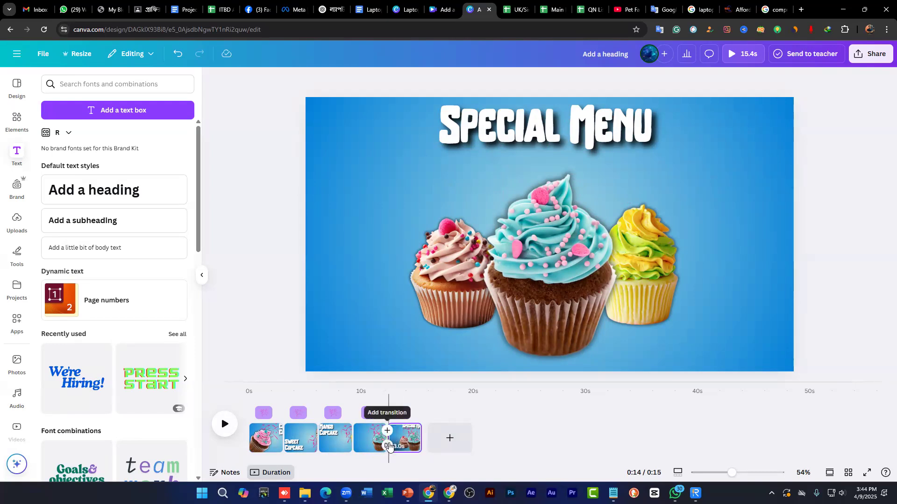
Step: Add a Match & Move transition between the last two pages and set its duration to 1 second
{"action": "left_click", "coordinate": [387, 448]}
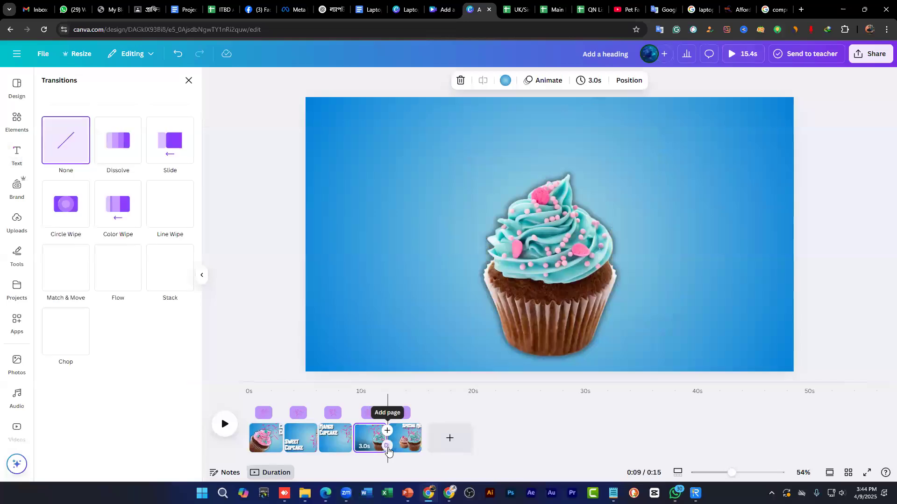
{"action": "left_click", "coordinate": [177, 223]}
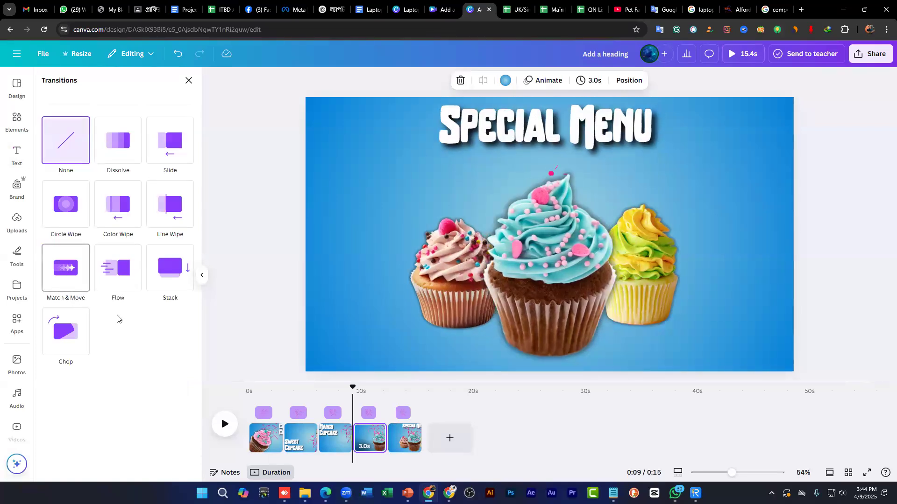
{"action": "left_click", "coordinate": [64, 280]}
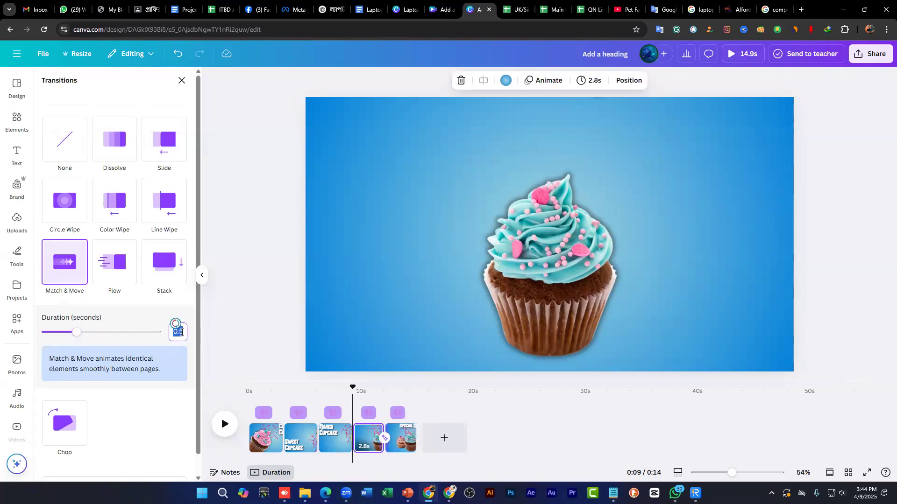
{"action": "key", "text": "Return"}
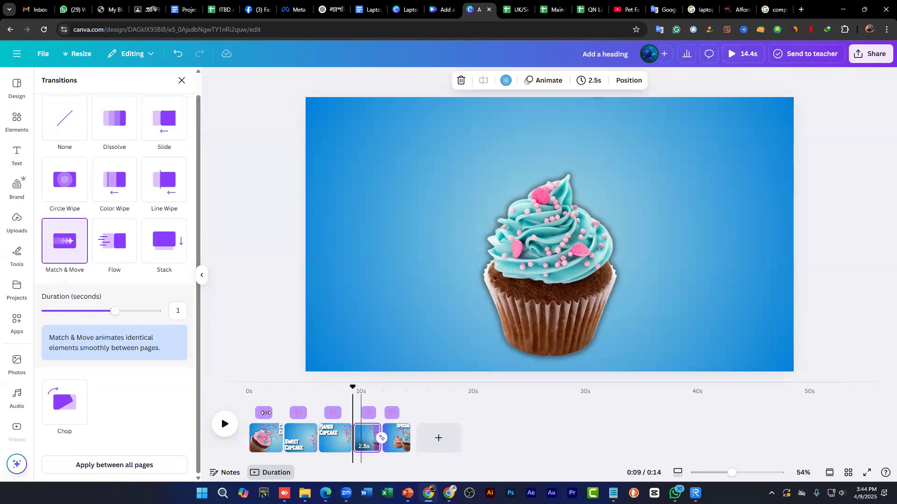
Step: Preview the Match & Move transition between the last two pages twice
{"action": "left_click", "coordinate": [219, 426]}
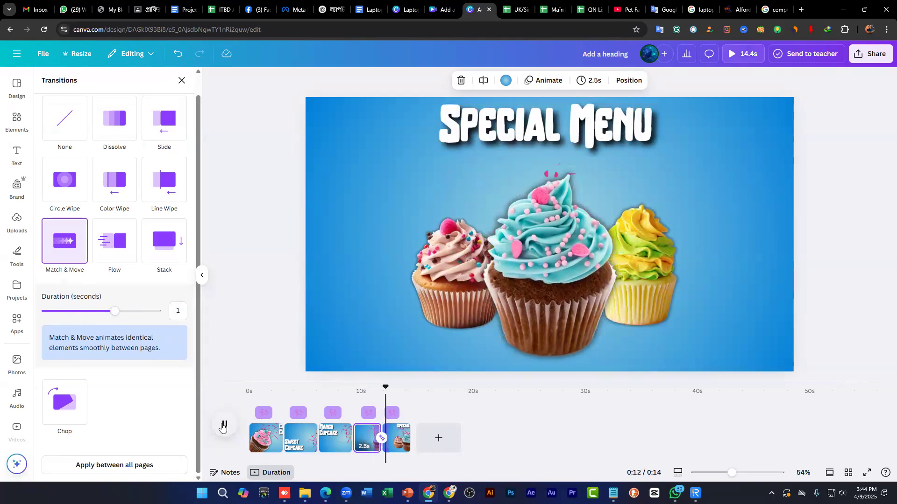
{"action": "left_click", "coordinate": [223, 426]}
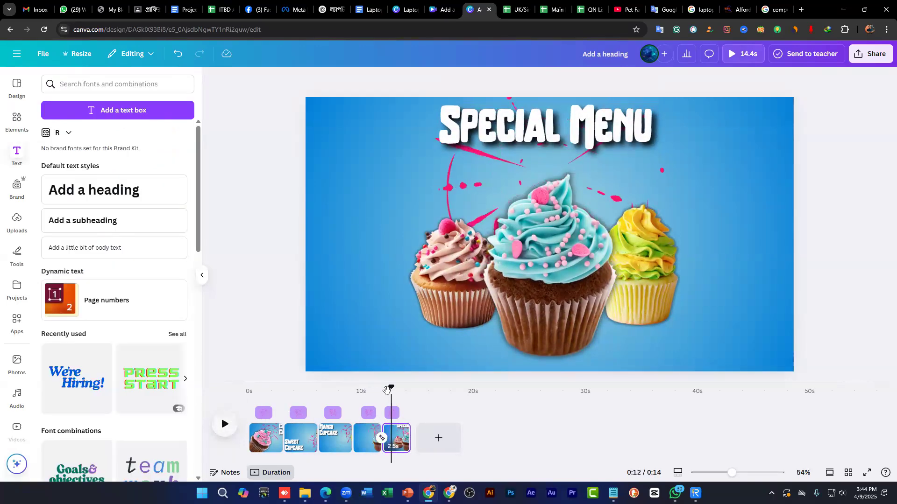
{"action": "left_click_drag", "start_coordinate": [391, 387], "coordinate": [367, 386]}
{"action": "left_click", "coordinate": [224, 426]}
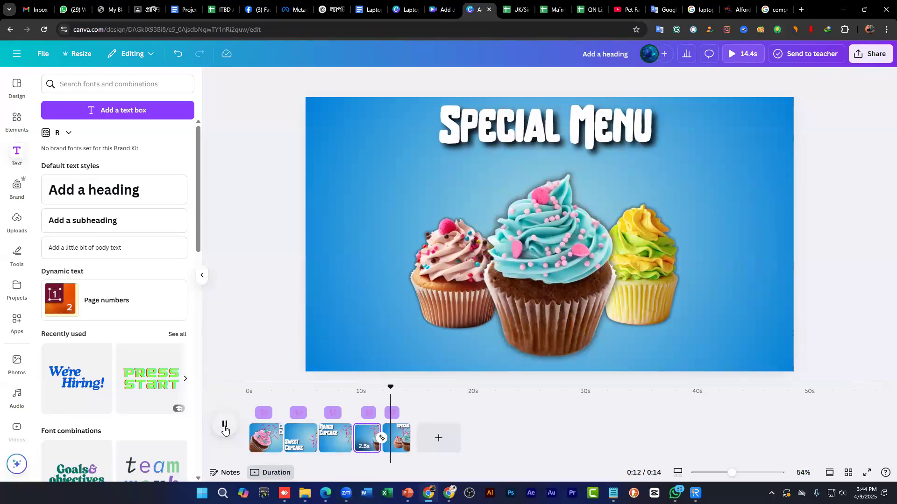
{"action": "left_click", "coordinate": [233, 424]}
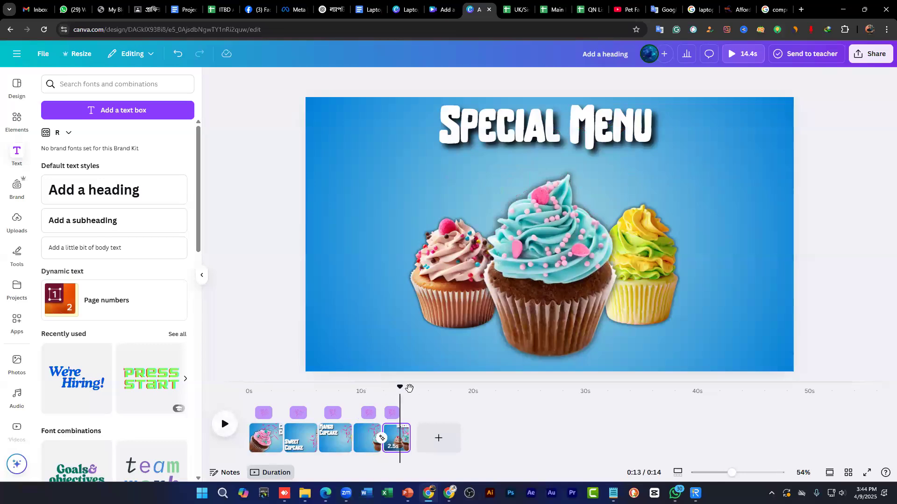
Step: Check the settings of the transition between the last two pages and play the whole video from the start
{"action": "left_click", "coordinate": [381, 438]}
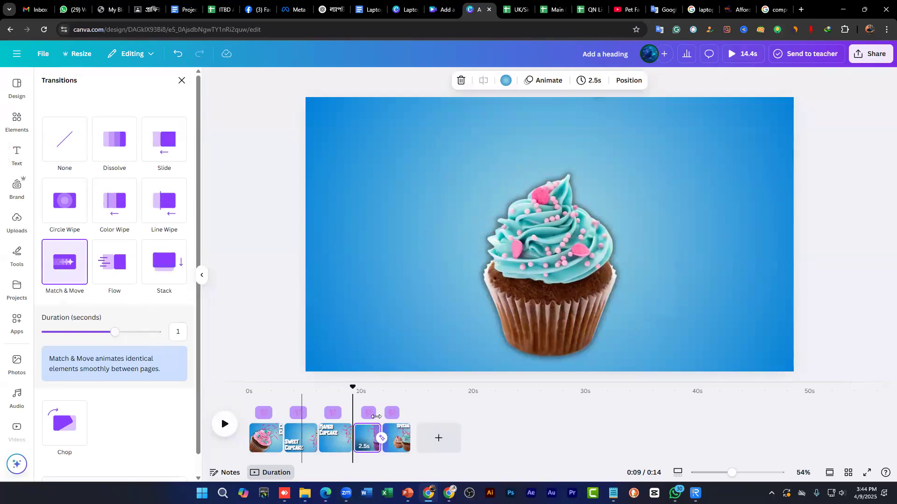
{"action": "left_click_drag", "start_coordinate": [352, 388], "coordinate": [249, 387]}
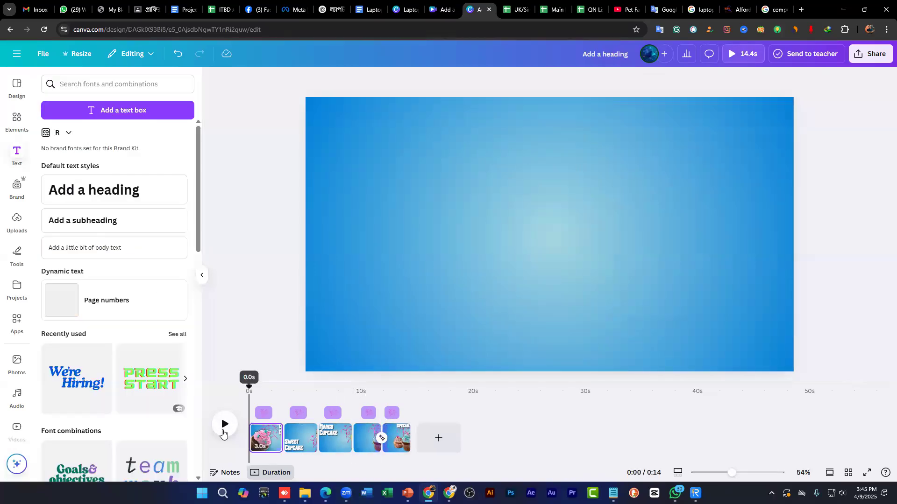
{"action": "left_click", "coordinate": [225, 425]}
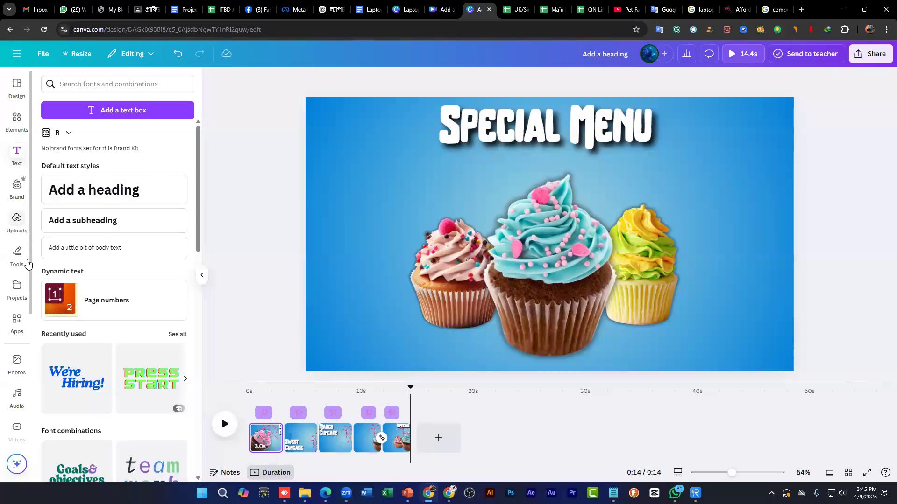
Step: Search the background library for "soft"
{"action": "scroll", "coordinate": [21, 261], "scroll_direction": "down", "scroll_amount": 1}
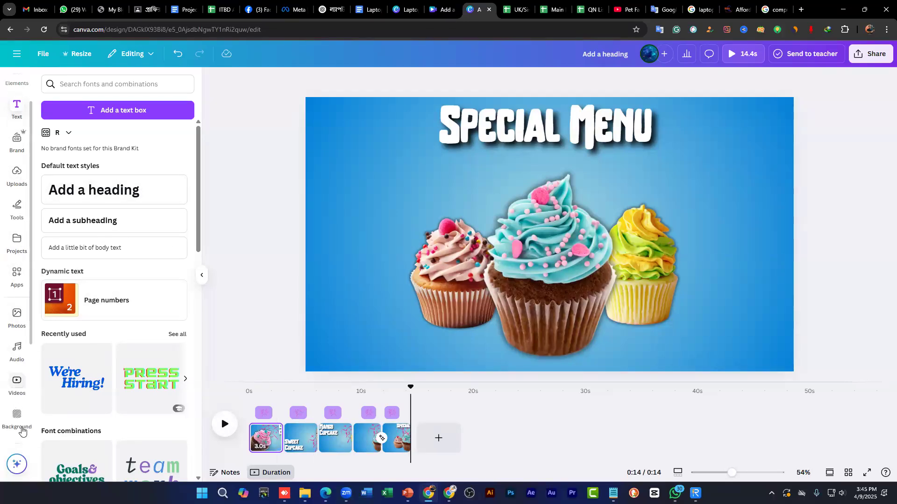
{"action": "left_click", "coordinate": [16, 416]}
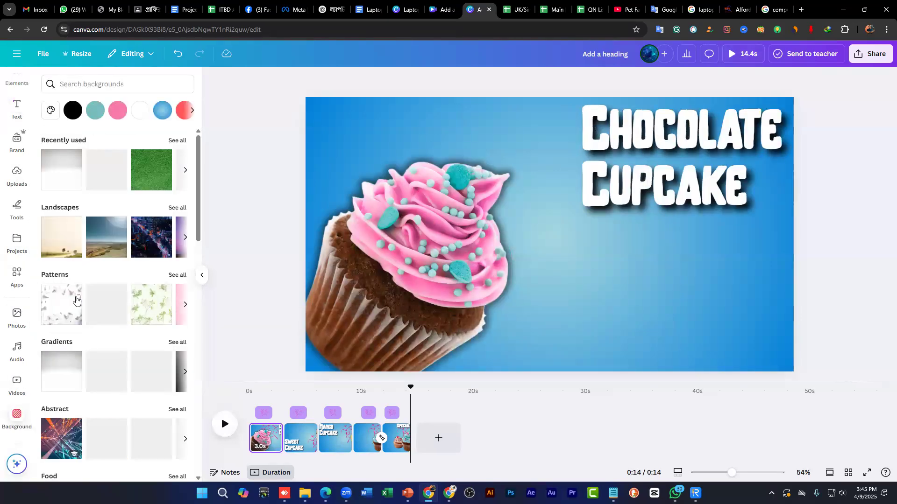
{"action": "left_click", "coordinate": [87, 82]}
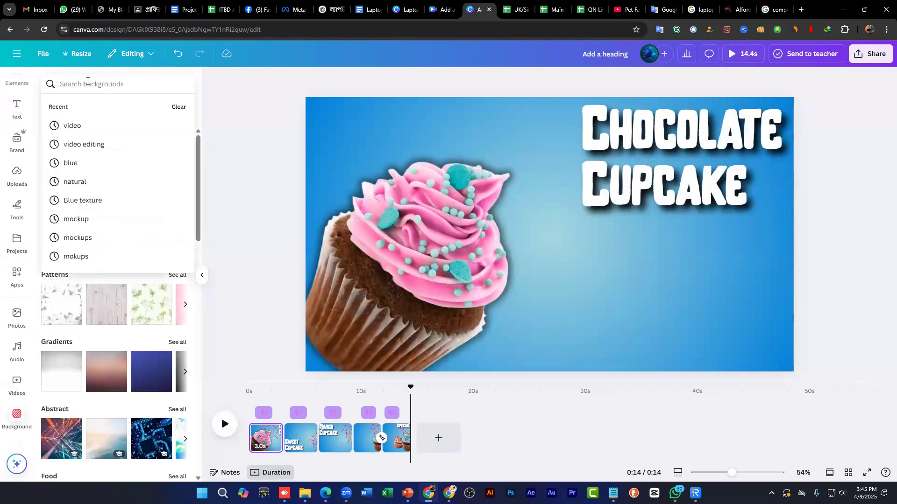
{"action": "type", "text": "sof"}
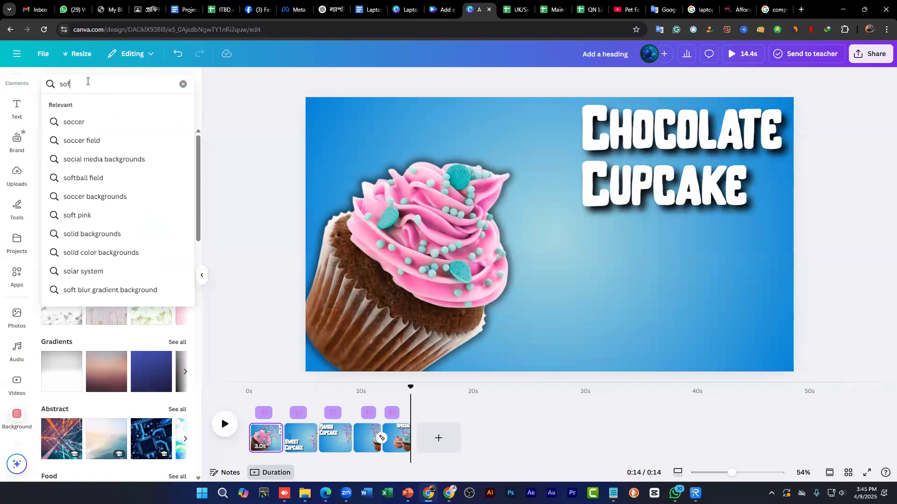
{"action": "type", "text": "t"}
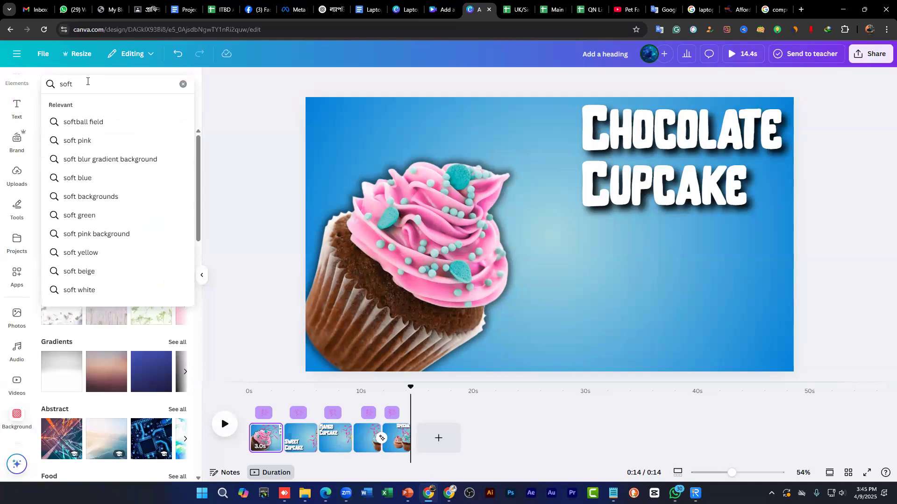
{"action": "key", "text": "Return"}
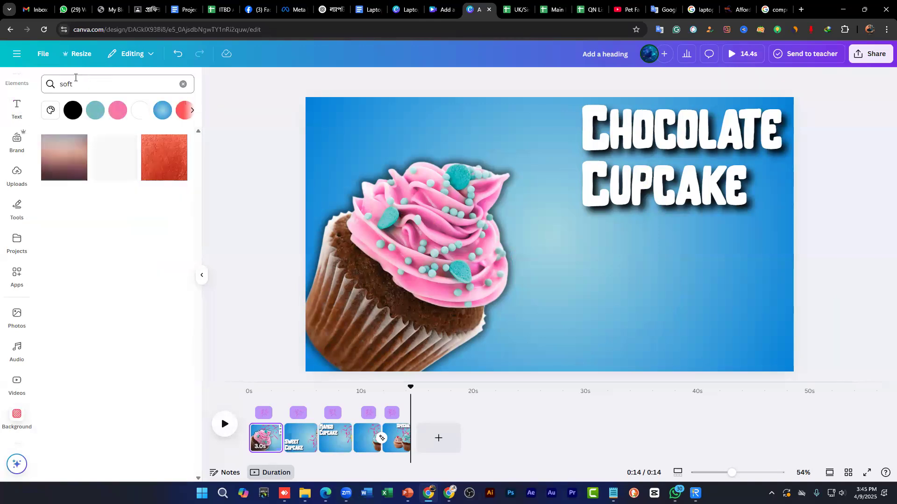
Step: Add the "Hey Louise" audio track at the start of the timeline and preview the video with it
{"action": "scroll", "coordinate": [16, 290], "scroll_direction": "down", "scroll_amount": 2}
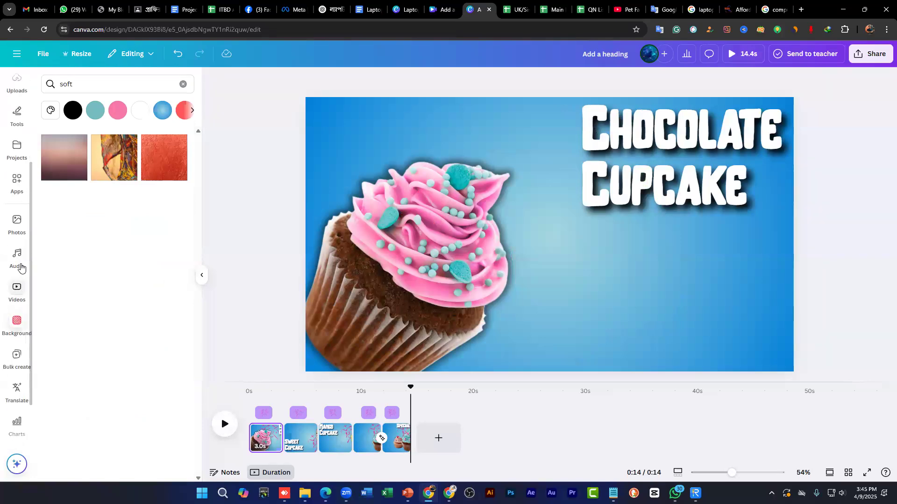
{"action": "left_click", "coordinate": [21, 265]}
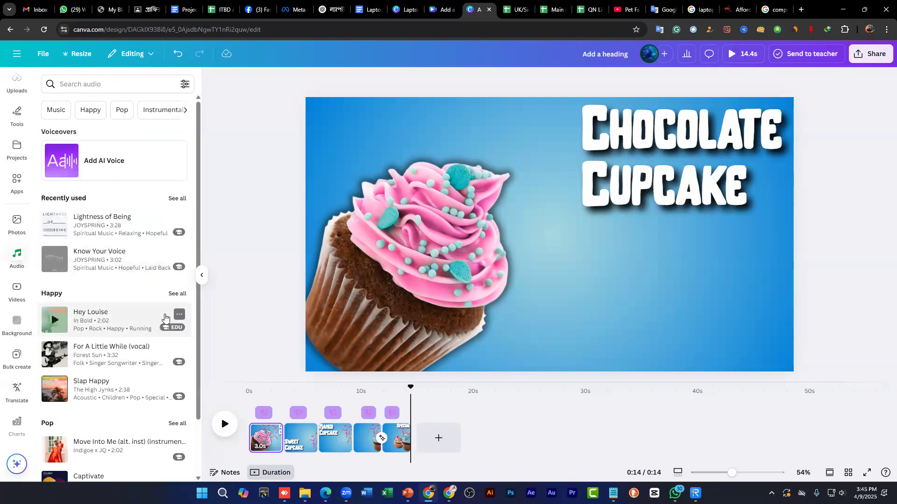
{"action": "left_click_drag", "start_coordinate": [111, 319], "coordinate": [249, 456]}
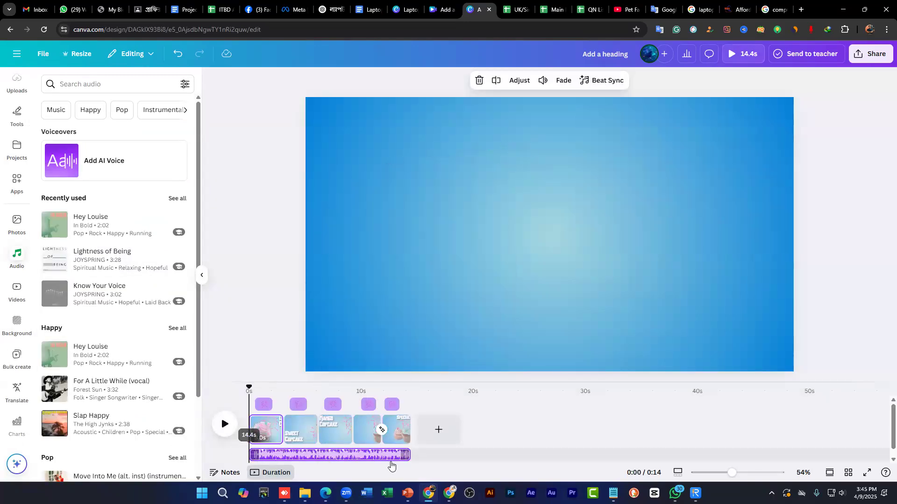
{"action": "key", "text": "space"}
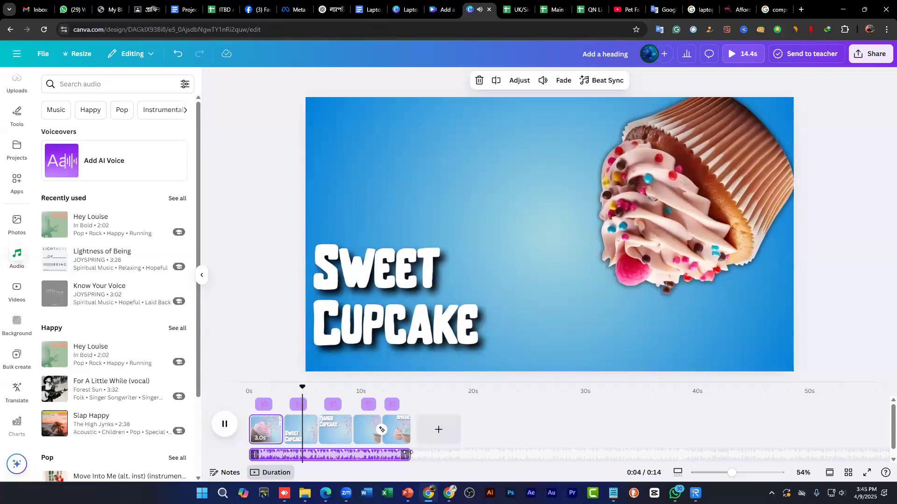
{"action": "left_click", "coordinate": [485, 419]}
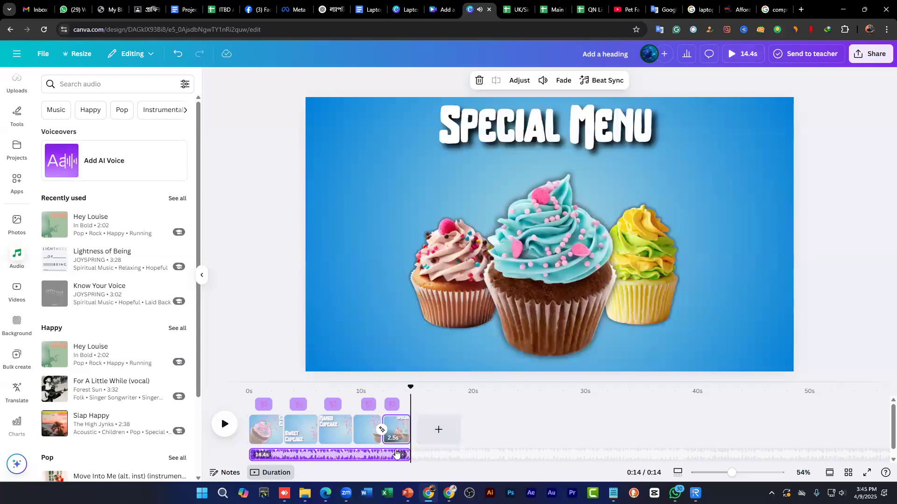
Step: Search the audio library for "love" and add the instrumental "Think About You" track, aligned to the start of the video
{"action": "scroll", "coordinate": [128, 397], "scroll_direction": "down", "scroll_amount": 2}
{"action": "scroll", "coordinate": [129, 351], "scroll_direction": "up", "scroll_amount": 1}
{"action": "scroll", "coordinate": [89, 96], "scroll_direction": "up", "scroll_amount": 2}
{"action": "left_click", "coordinate": [99, 86]}
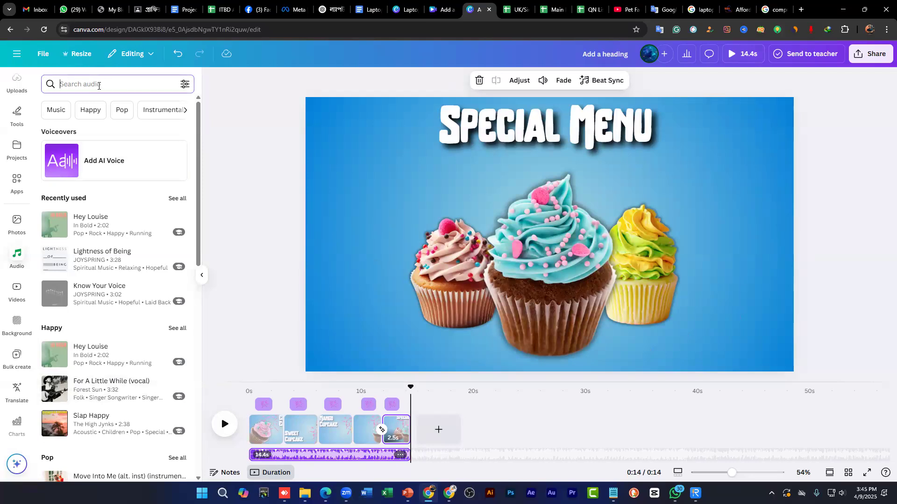
{"action": "type", "text": "love"}
{"action": "key", "text": "Return"}
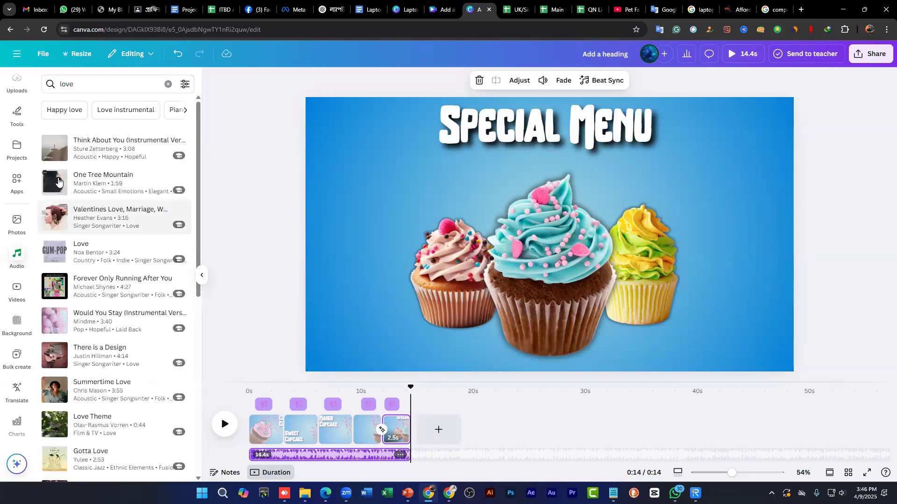
{"action": "left_click", "coordinate": [97, 152]}
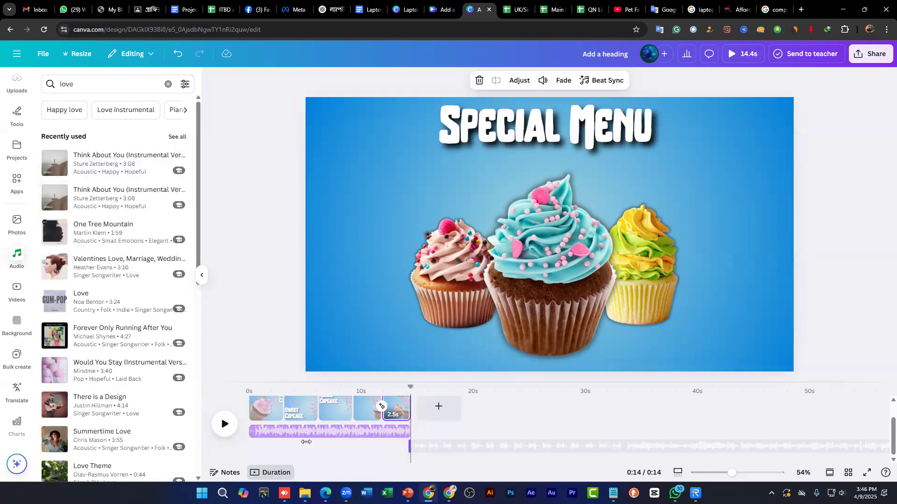
{"action": "left_click", "coordinate": [306, 444]}
{"action": "left_click_drag", "start_coordinate": [306, 446], "coordinate": [250, 446]}
Step: Delete the "Hey Louise" track from the timeline and preview the video with the remaining music
{"action": "left_click", "coordinate": [294, 433]}
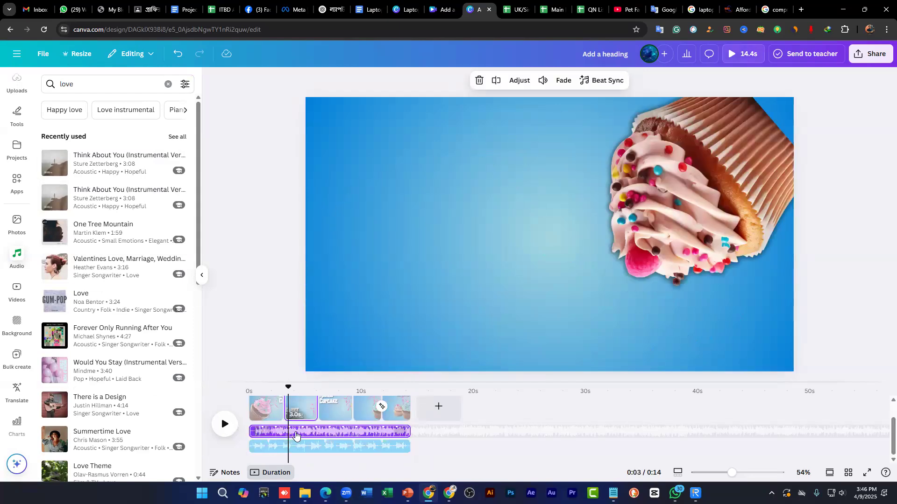
{"action": "key", "text": "Delete"}
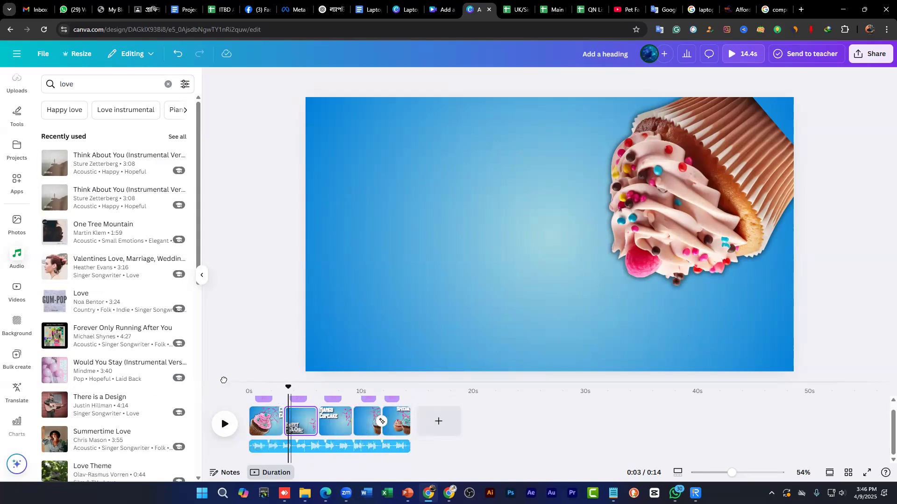
{"action": "left_click", "coordinate": [225, 424]}
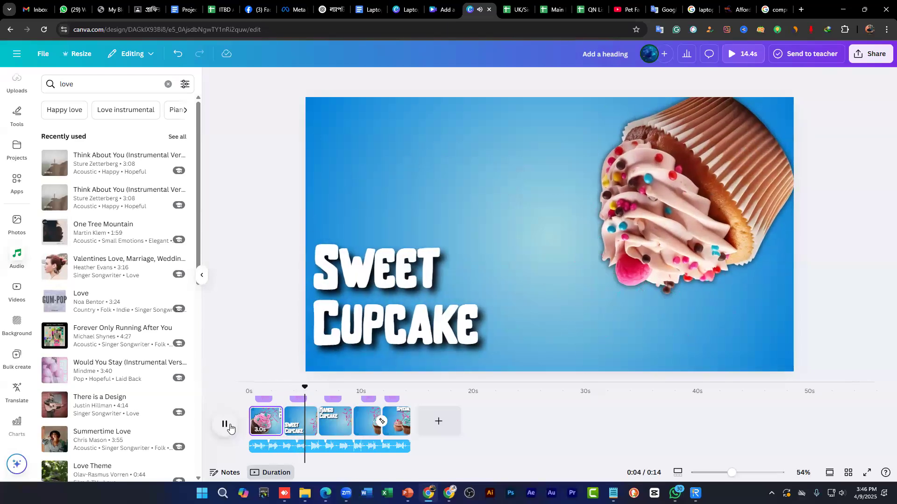
{"action": "left_click", "coordinate": [225, 424]}
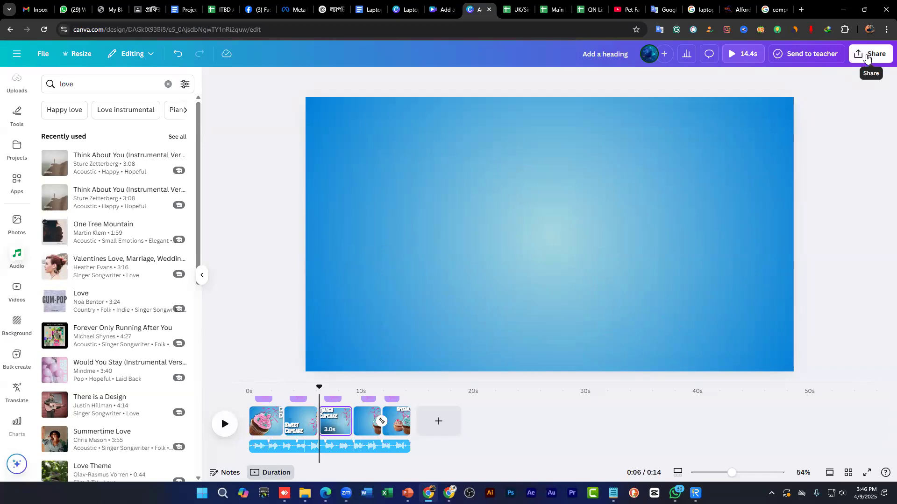
Step: Download pages 1–5 as a 1080p MP4 video, saved as Add a heading.mp4, and open its folder
{"action": "left_click", "coordinate": [870, 55]}
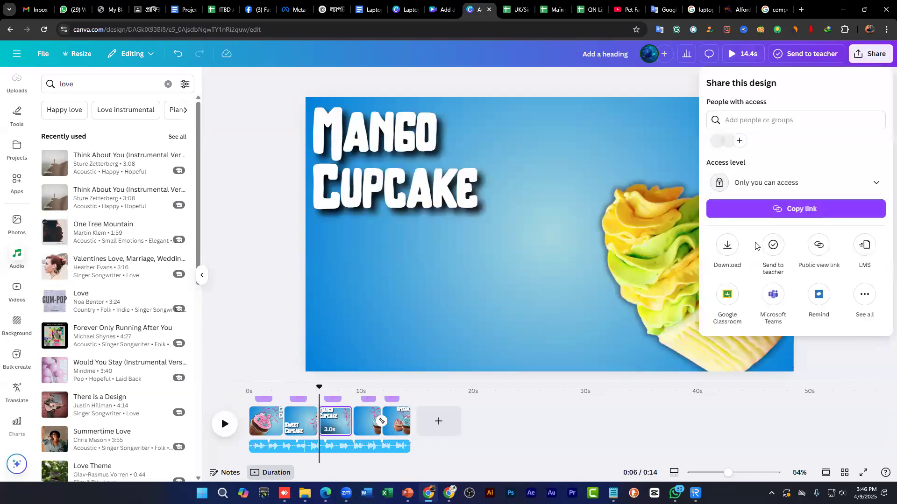
{"action": "left_click", "coordinate": [727, 246]}
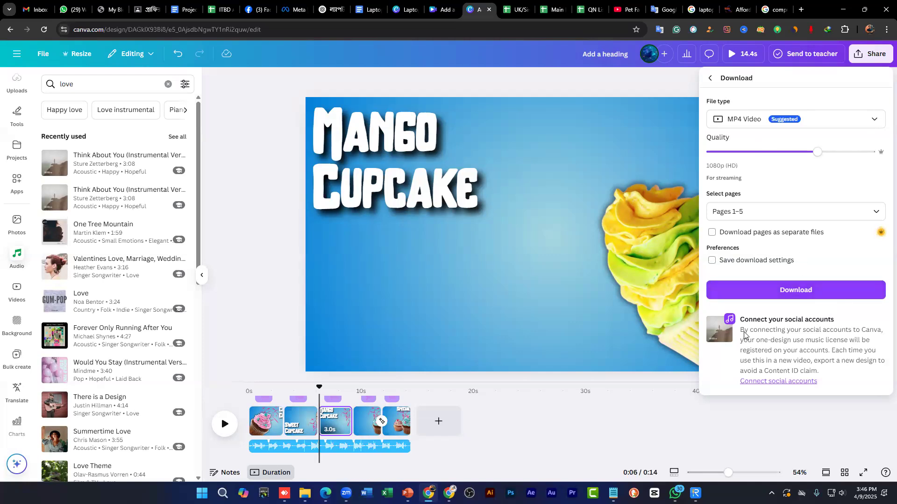
{"action": "left_click", "coordinate": [773, 292]}
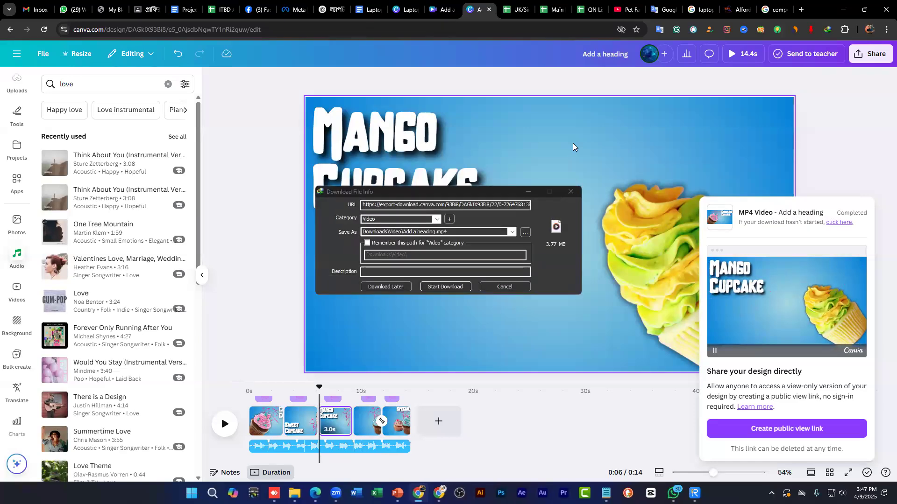
{"action": "left_click", "coordinate": [446, 289]}
{"action": "left_click", "coordinate": [465, 275]}
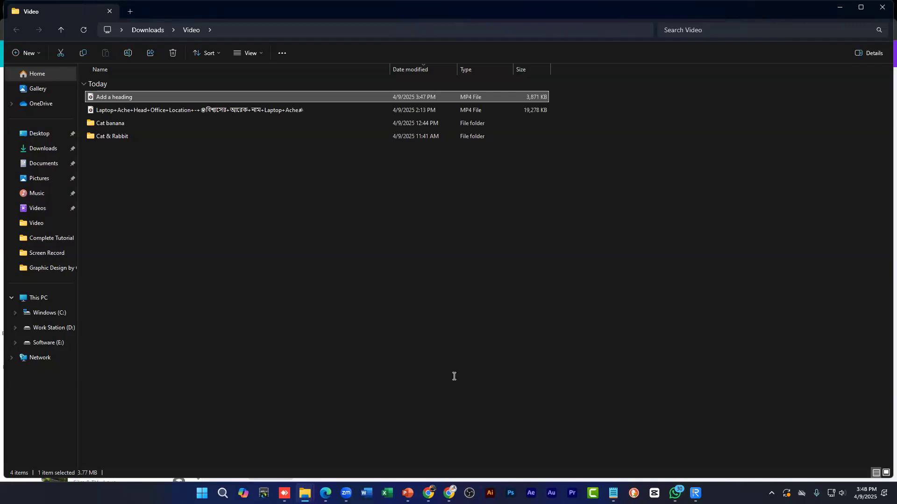
Step: Switch to WhatsApp Web and send the "Add a heading" MP4 from Downloads > Video to the open গ্রাফিক্স ডিজাইন group chat
{"action": "key", "text": "alt+Tab"}
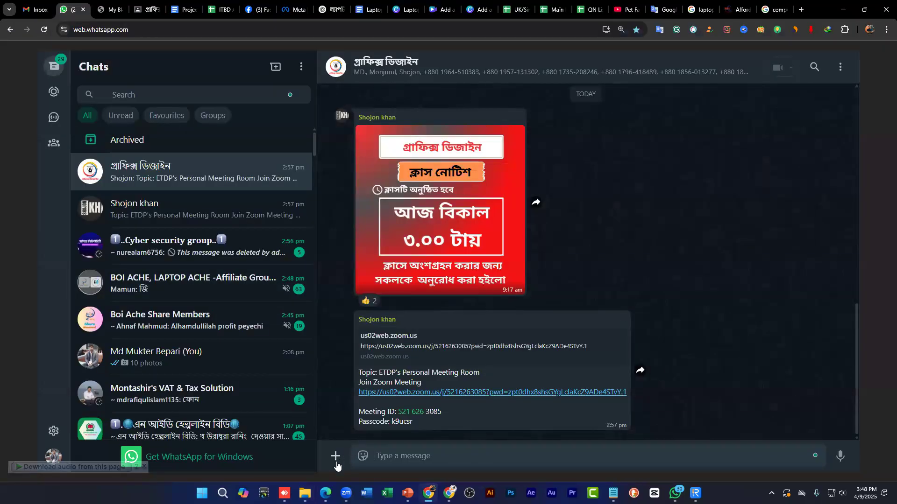
{"action": "left_click", "coordinate": [336, 457]}
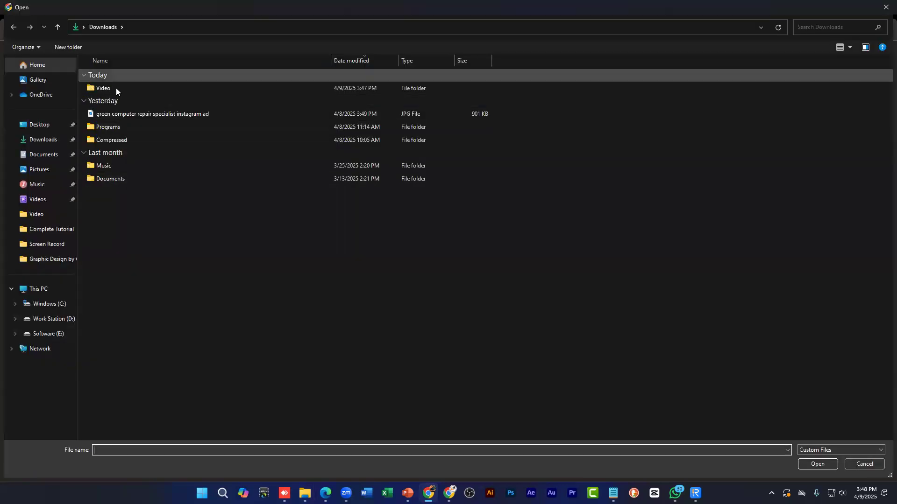
{"action": "double_click", "coordinate": [116, 87]}
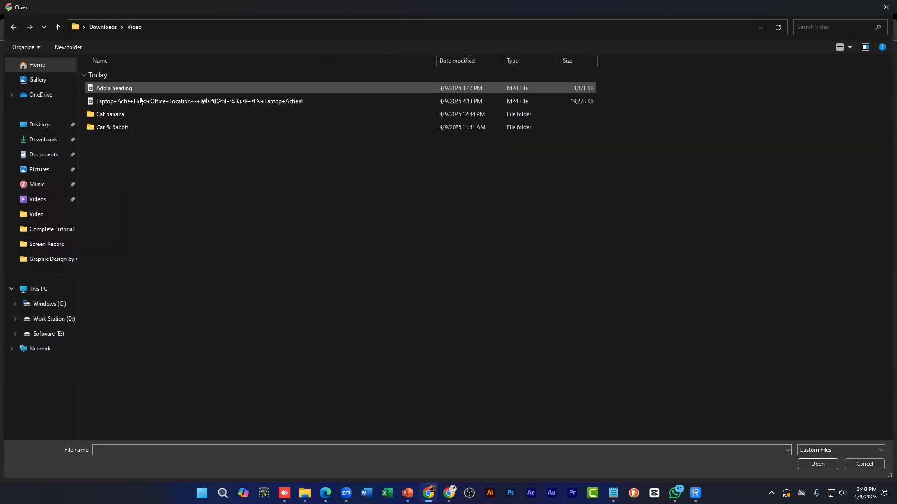
{"action": "double_click", "coordinate": [127, 85]}
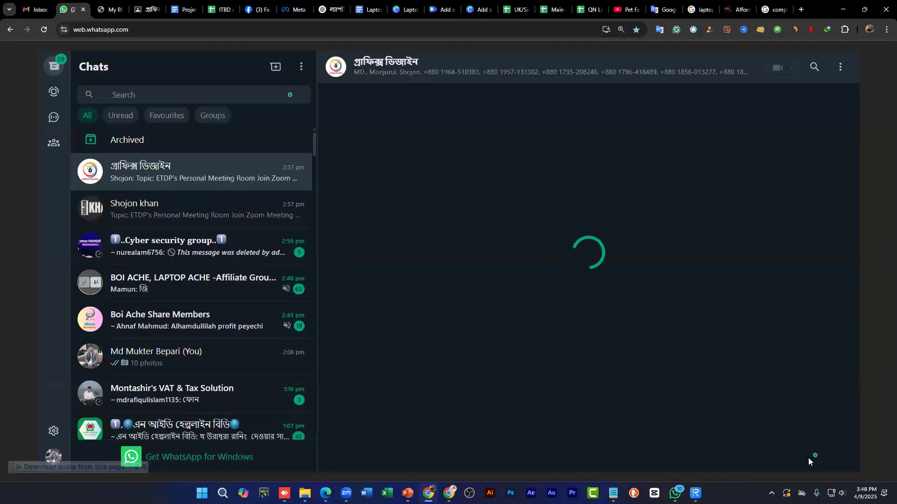
{"action": "left_click", "coordinate": [840, 448]}
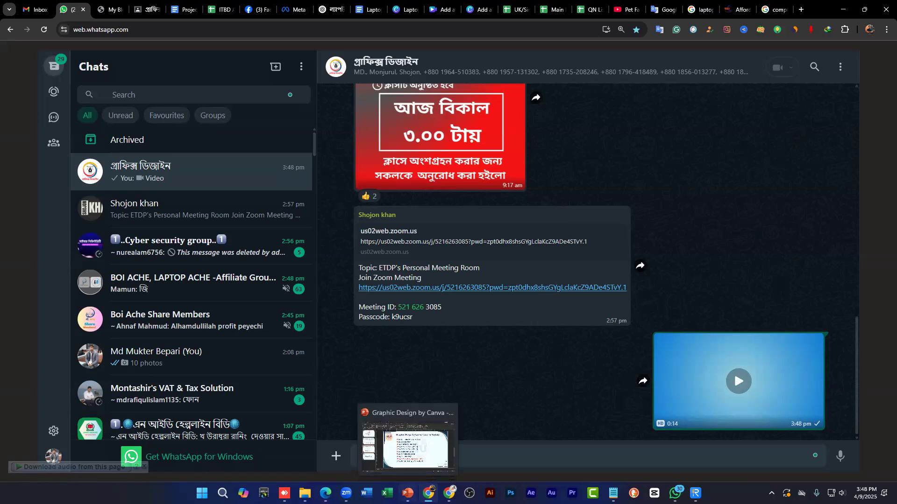
Step: Switch to the "Graphic Design by Canva" presentation in PowerPoint
{"action": "left_click", "coordinate": [407, 494]}
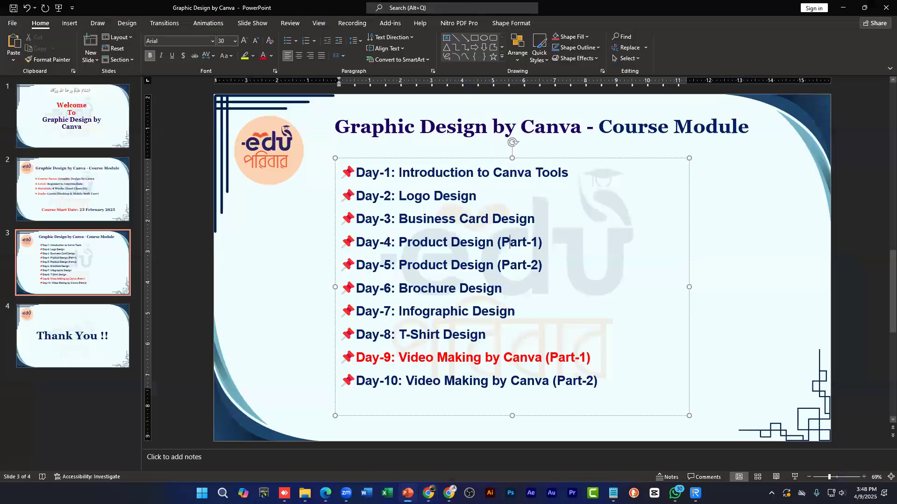